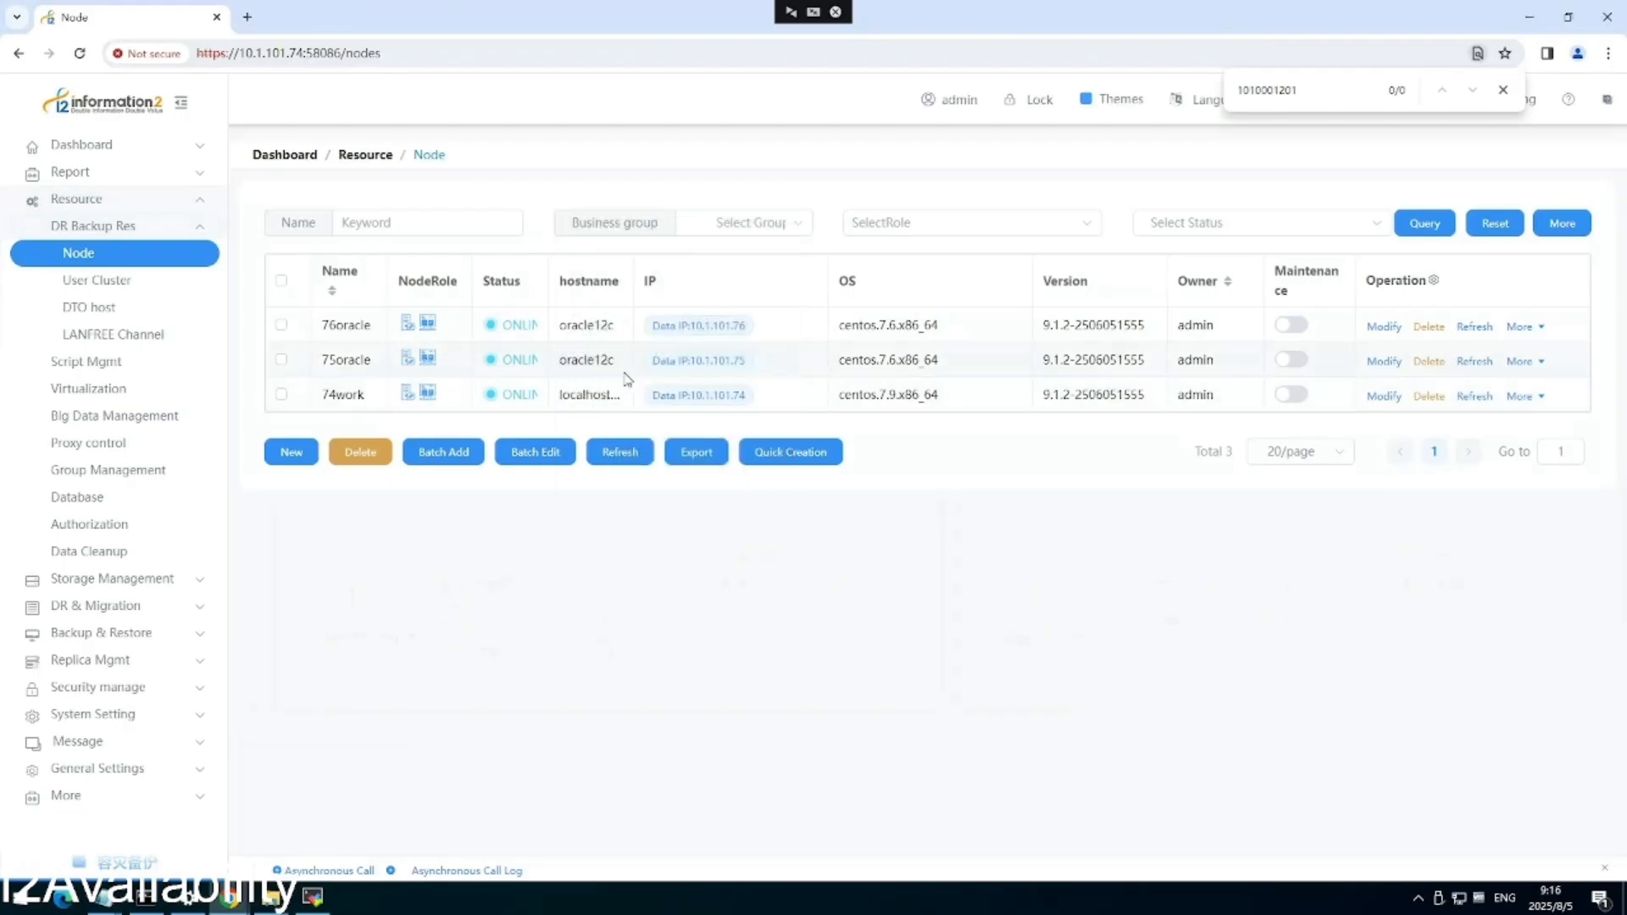
# Open the 75oracle node's settings and review its Profile tab.
pyautogui.click(1383, 364)
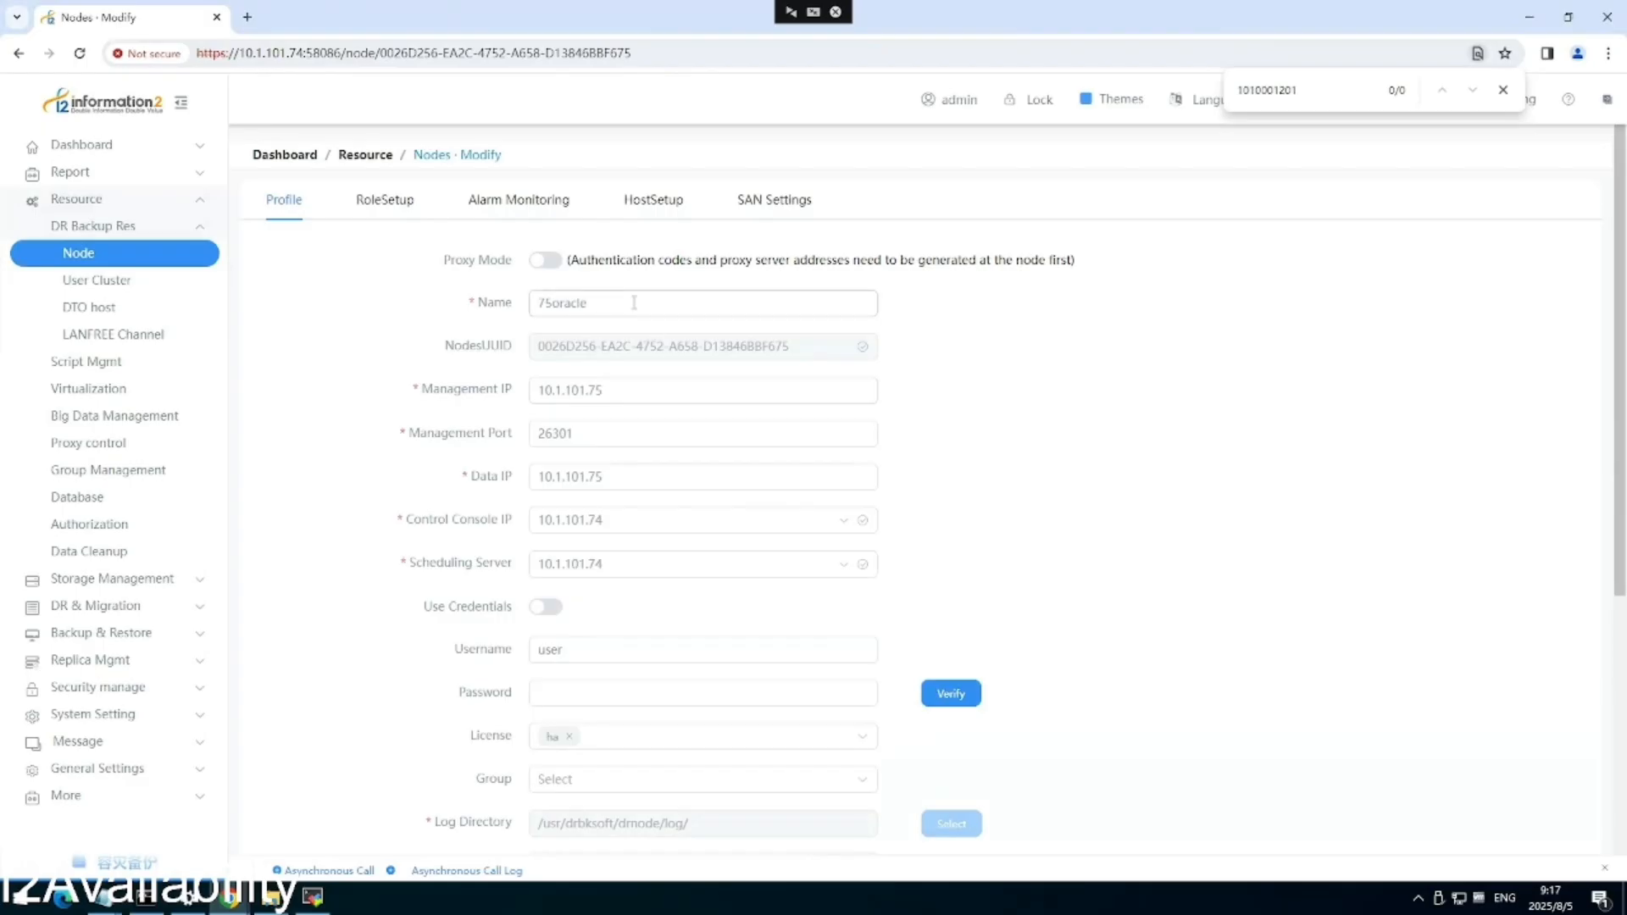
pyautogui.moveTo(553, 307); pyautogui.dragTo(534, 308)
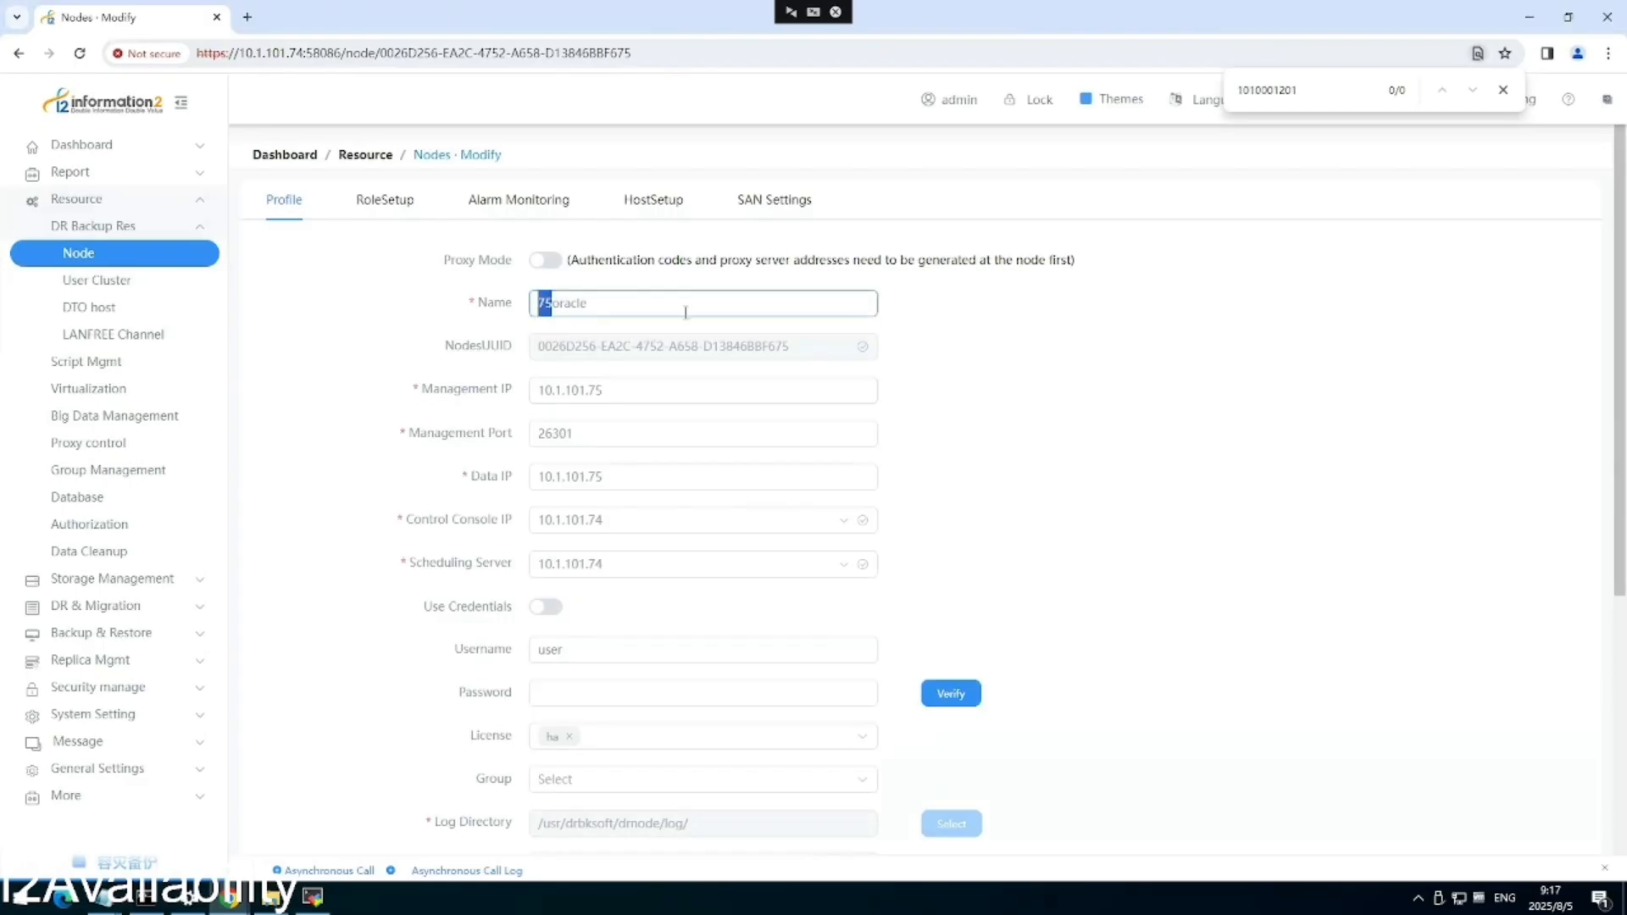
pyautogui.click(928, 315)
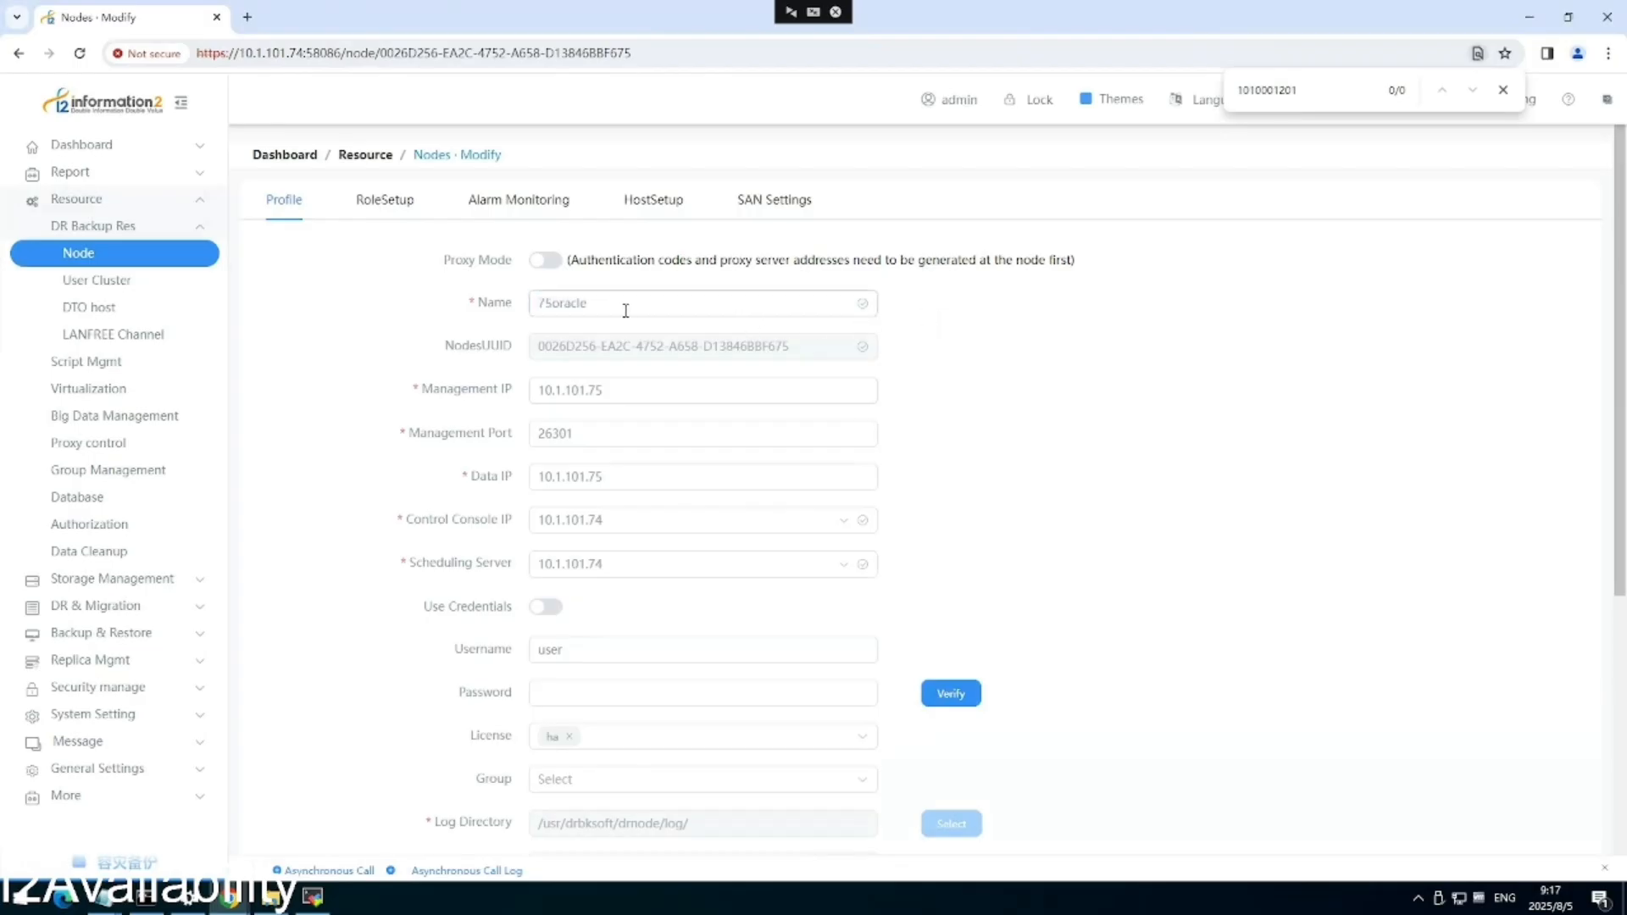
pyautogui.scroll(-1, 625, 310)
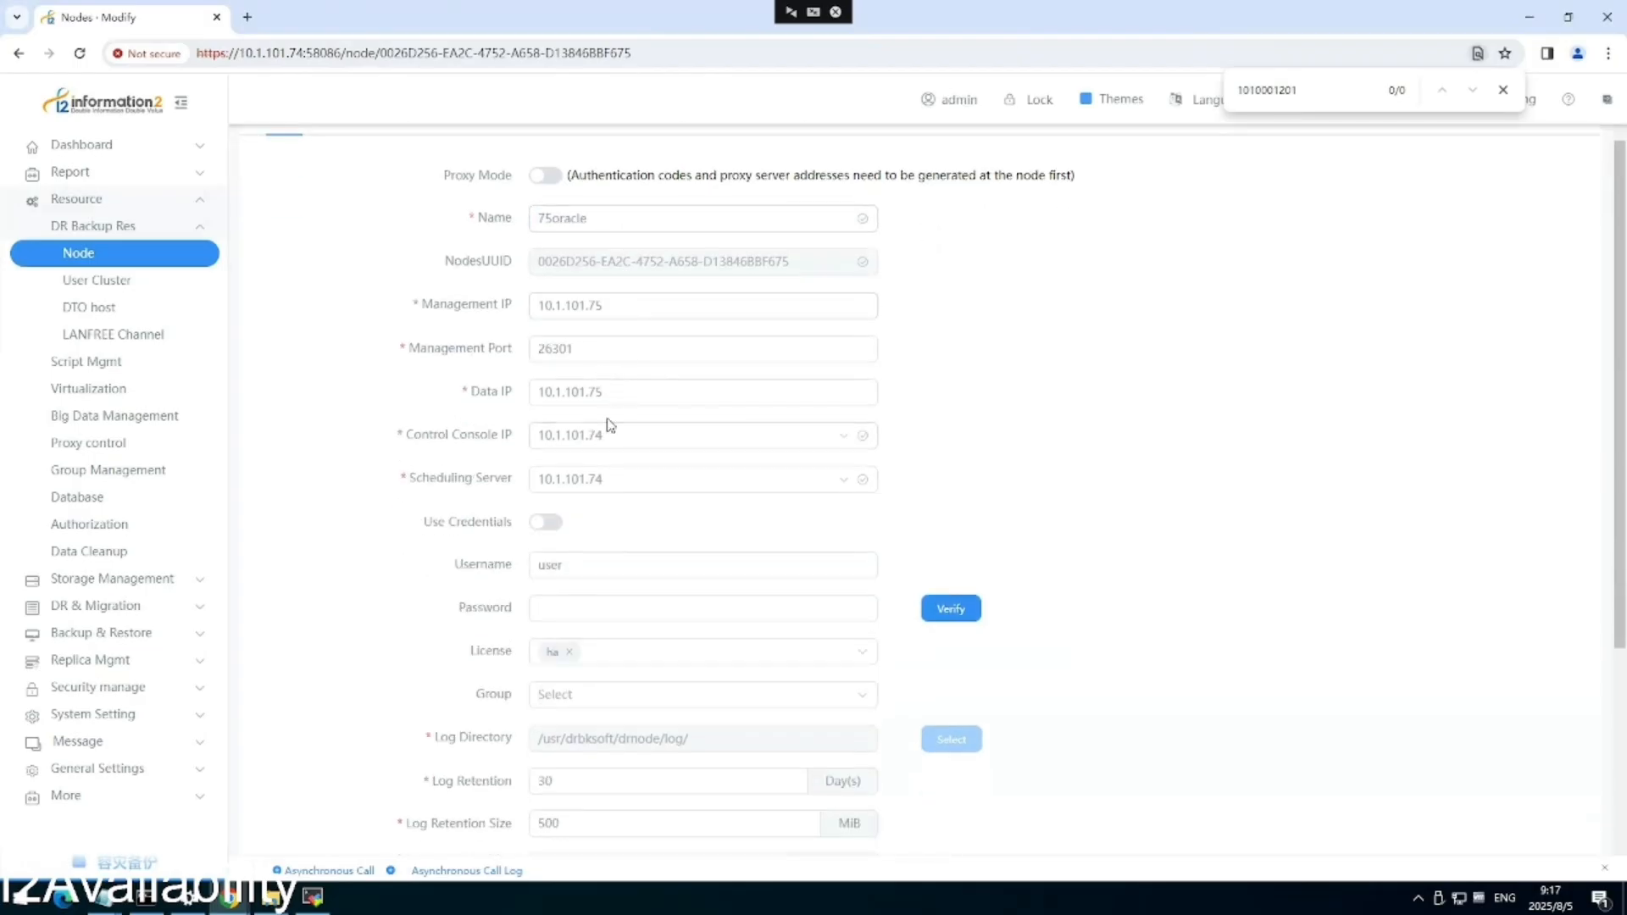
pyautogui.scroll(-2, 632, 521)
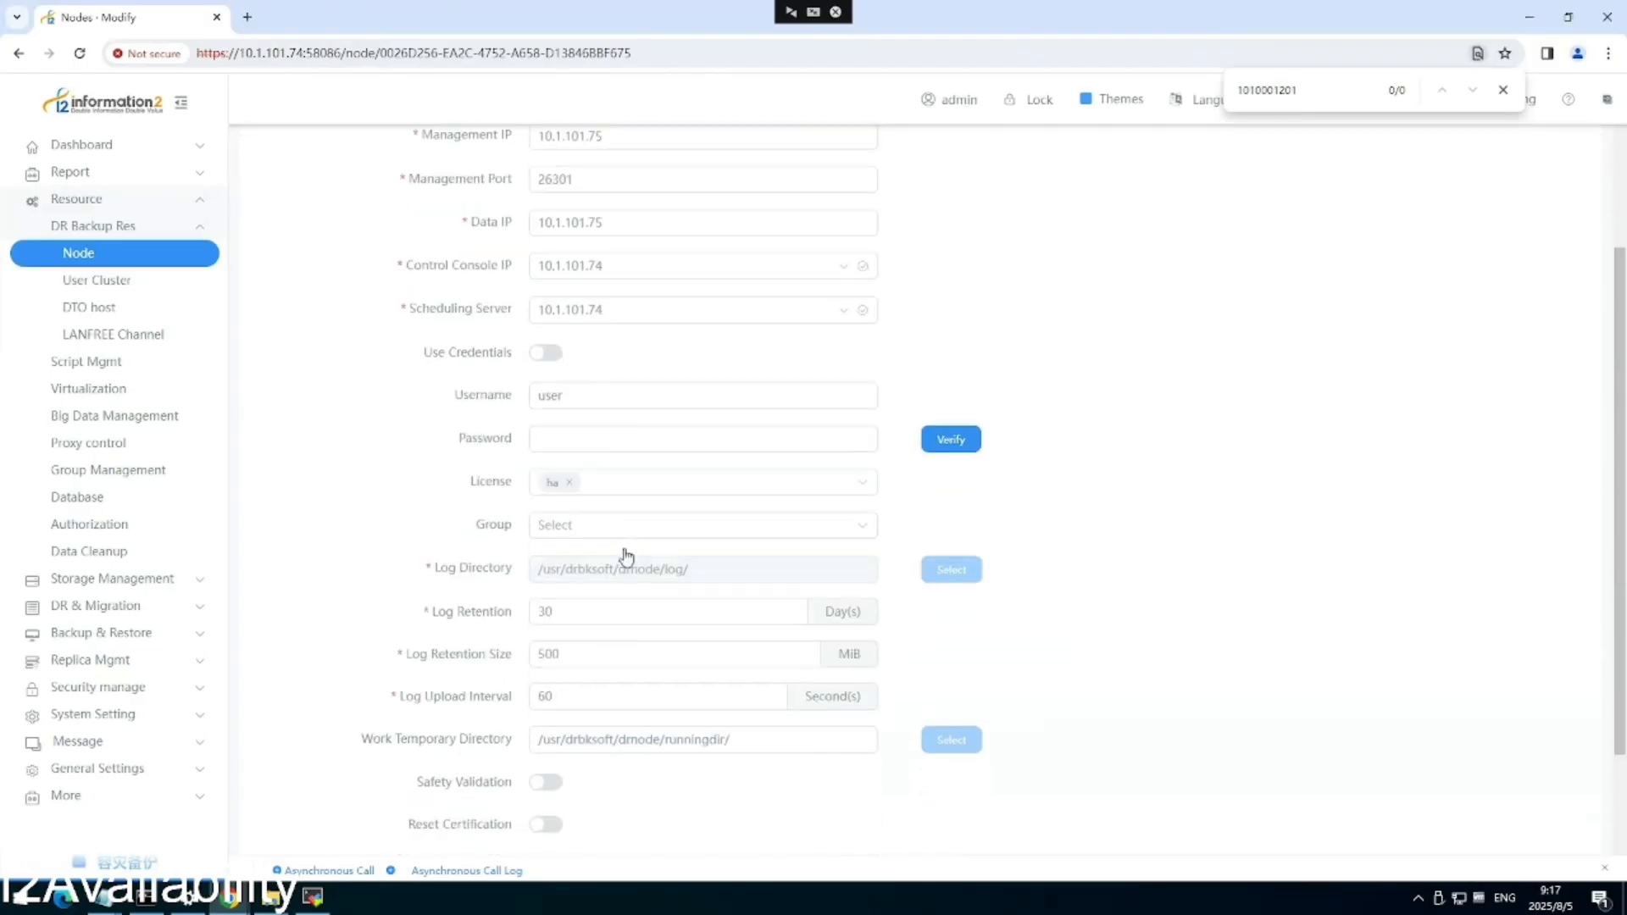
pyautogui.scroll(-1, 604, 530)
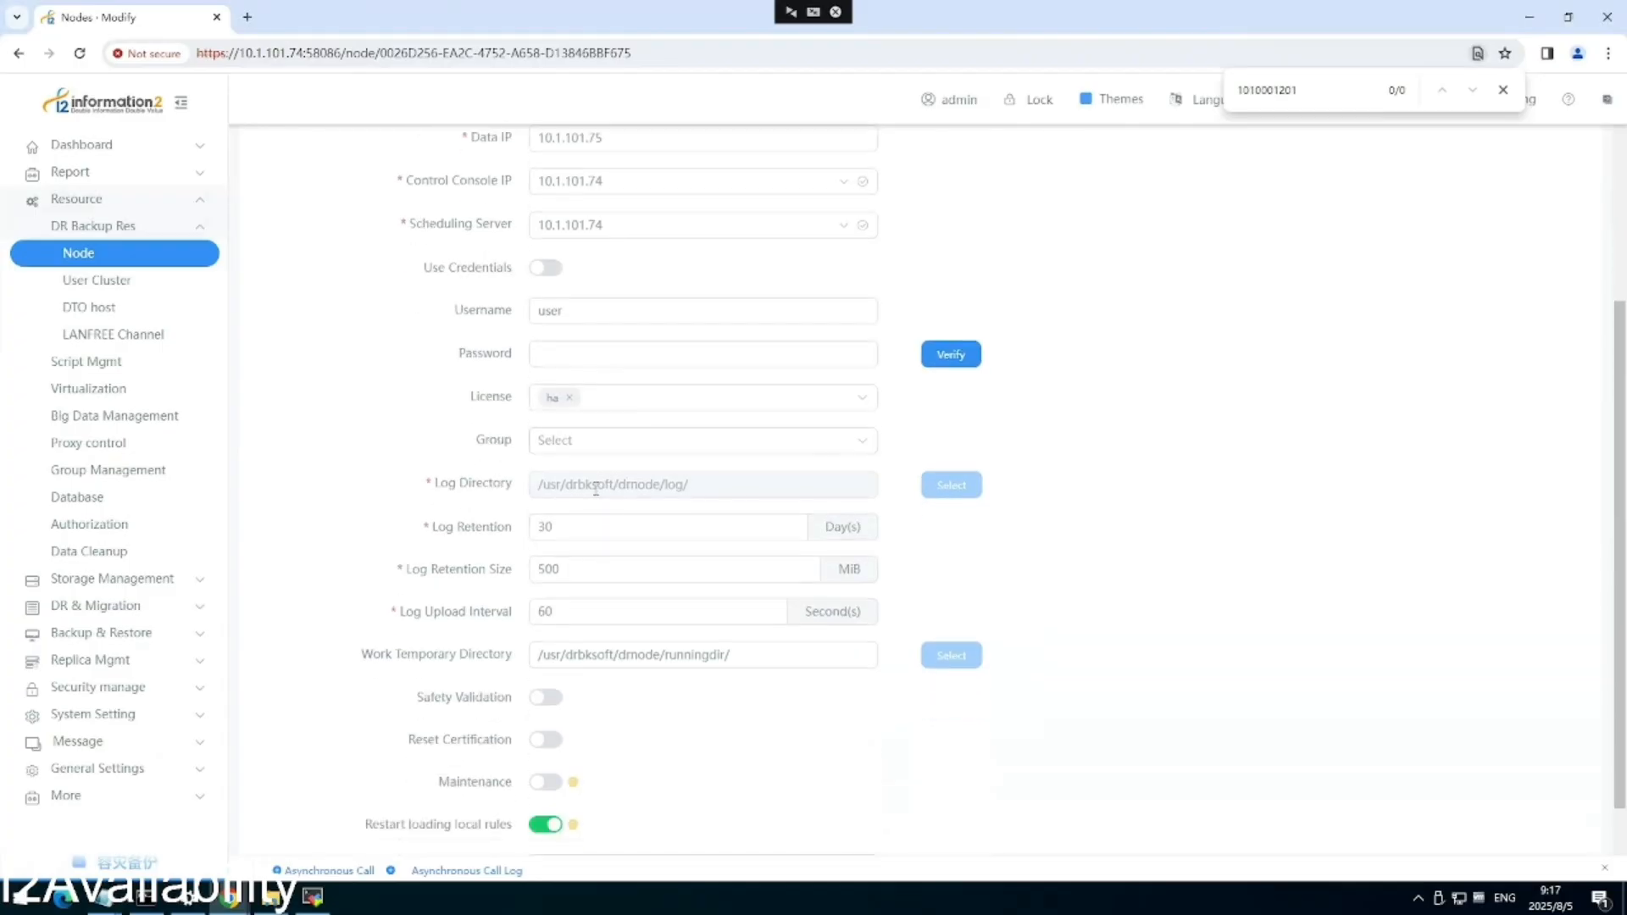
pyautogui.scroll(-1, 596, 483)
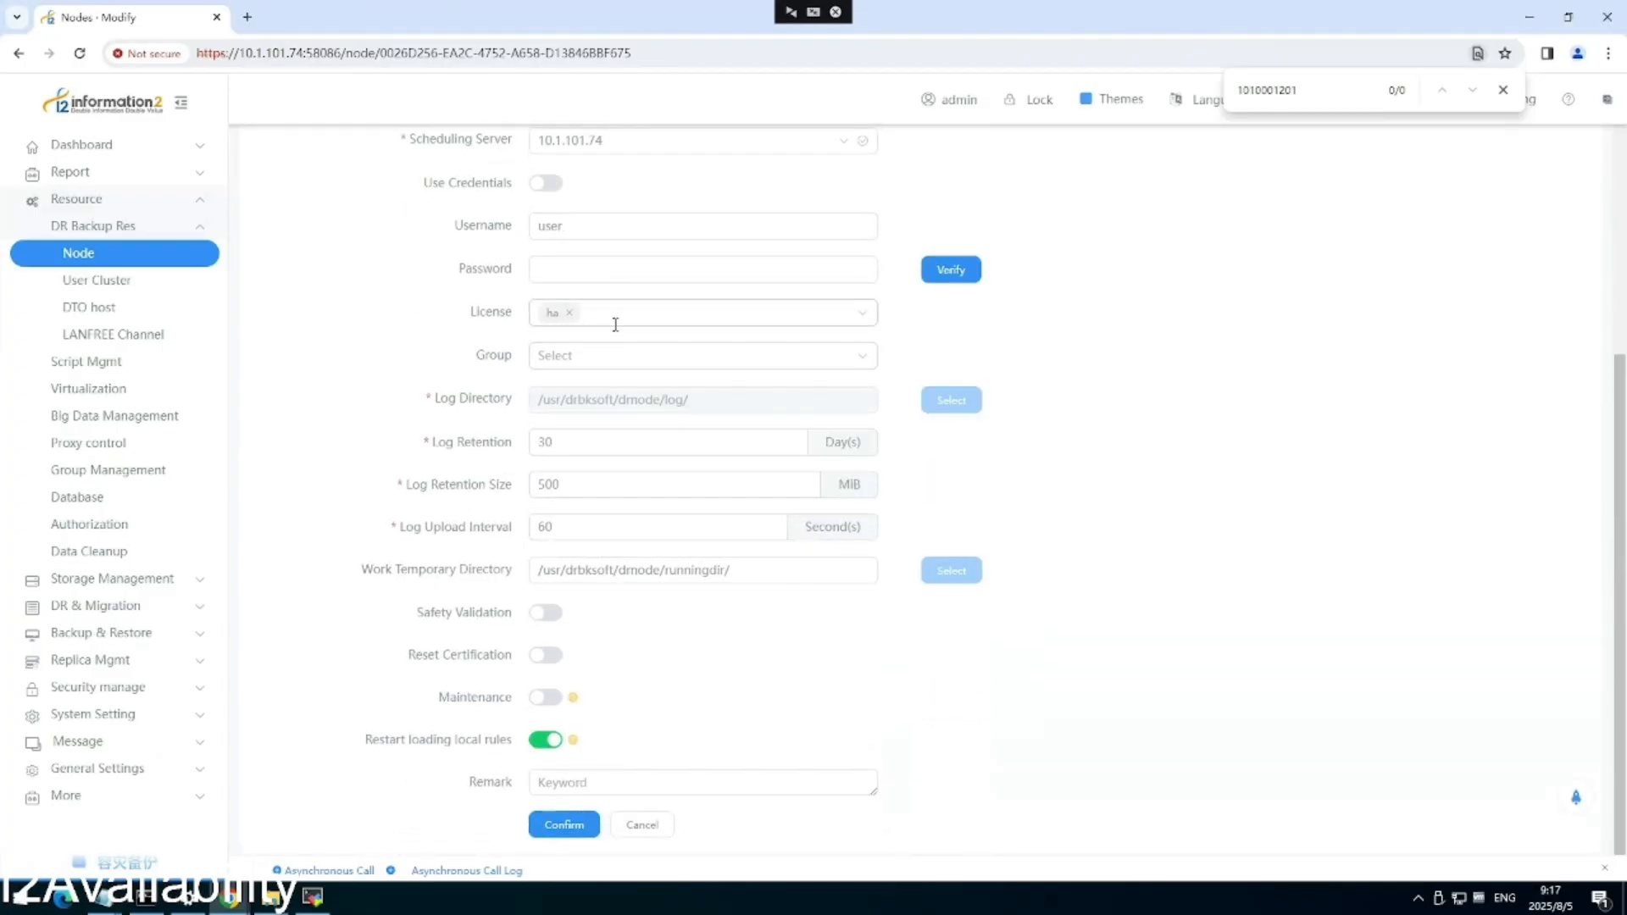
pyautogui.scroll(5, 619, 339)
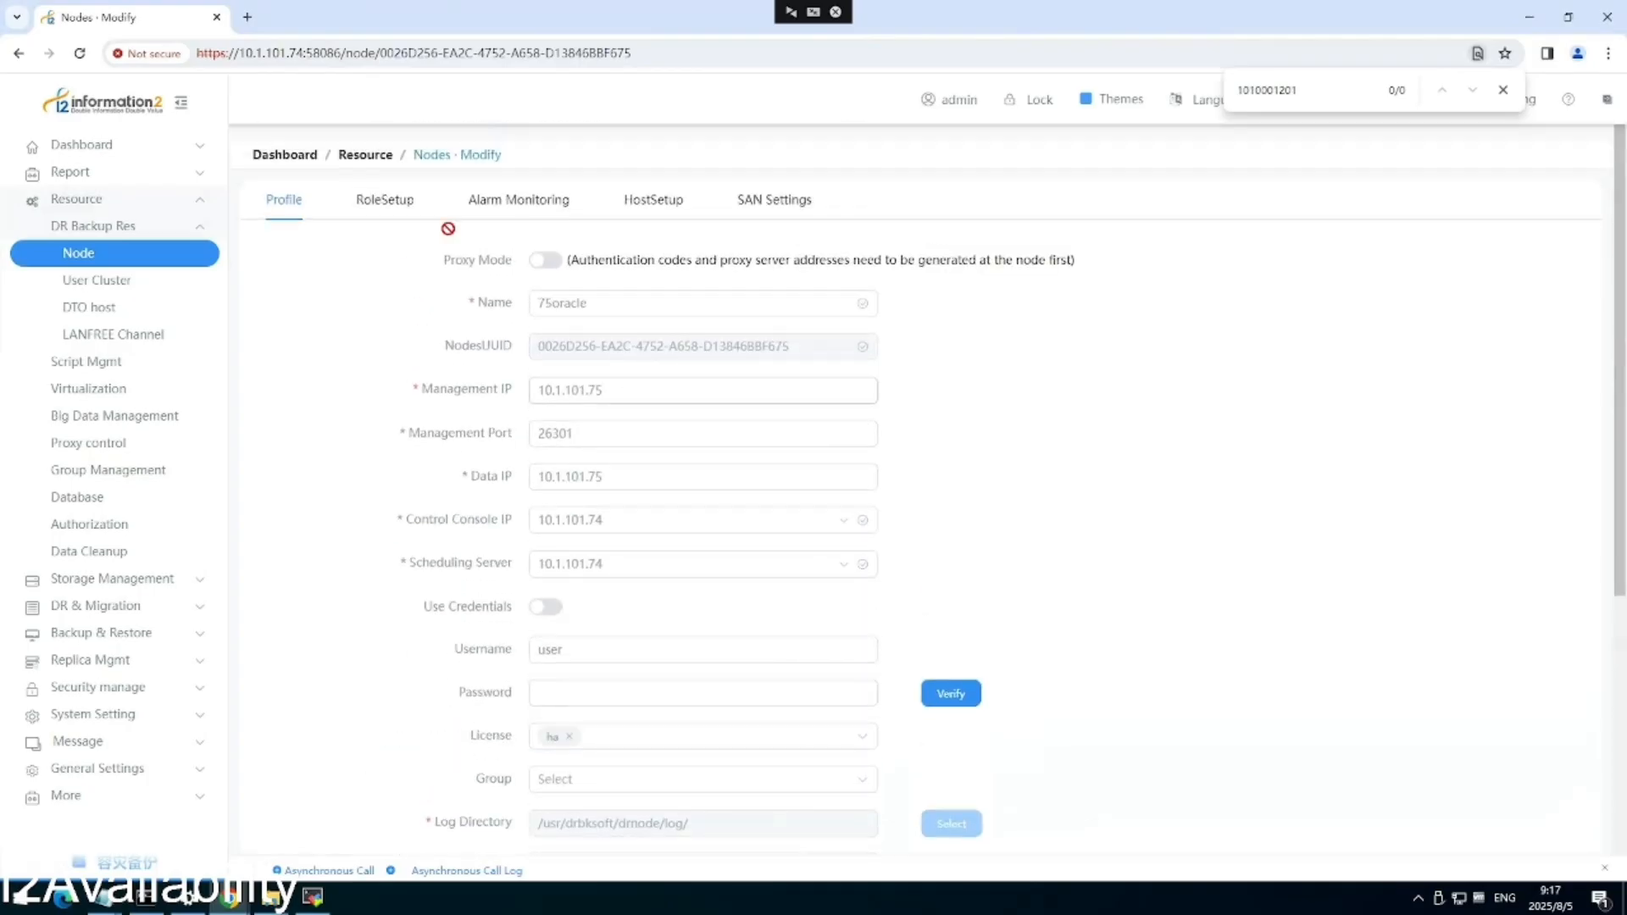
# Review 75oracle's RoleSetup and HostSetup tabs and save its settings unchanged.
pyautogui.click(377, 209)
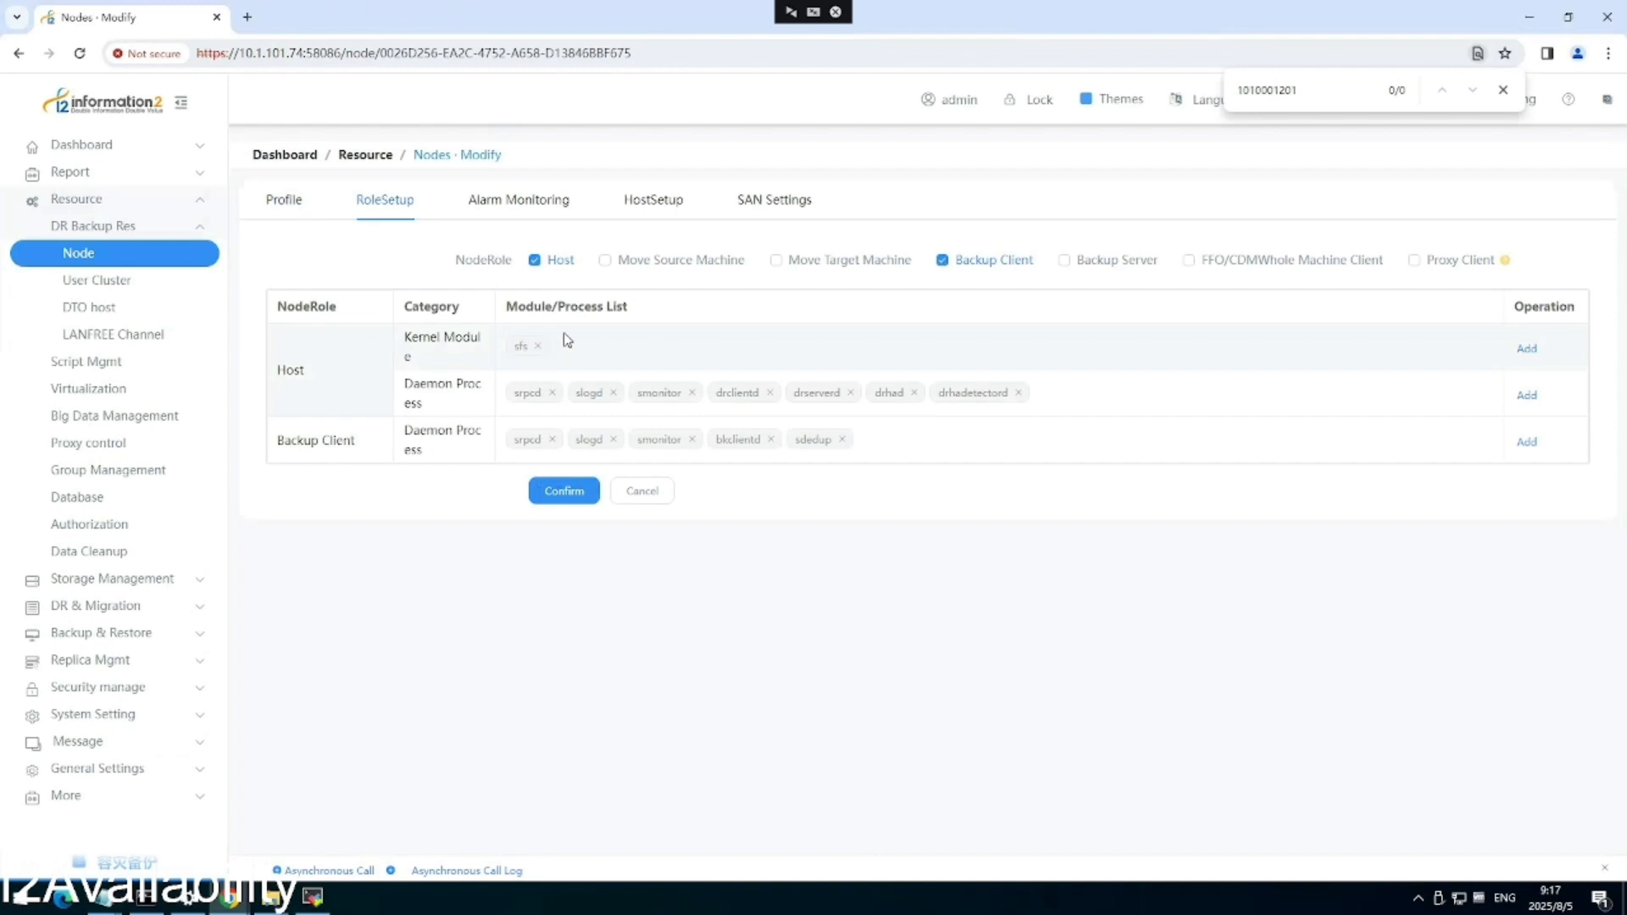
pyautogui.click(655, 208)
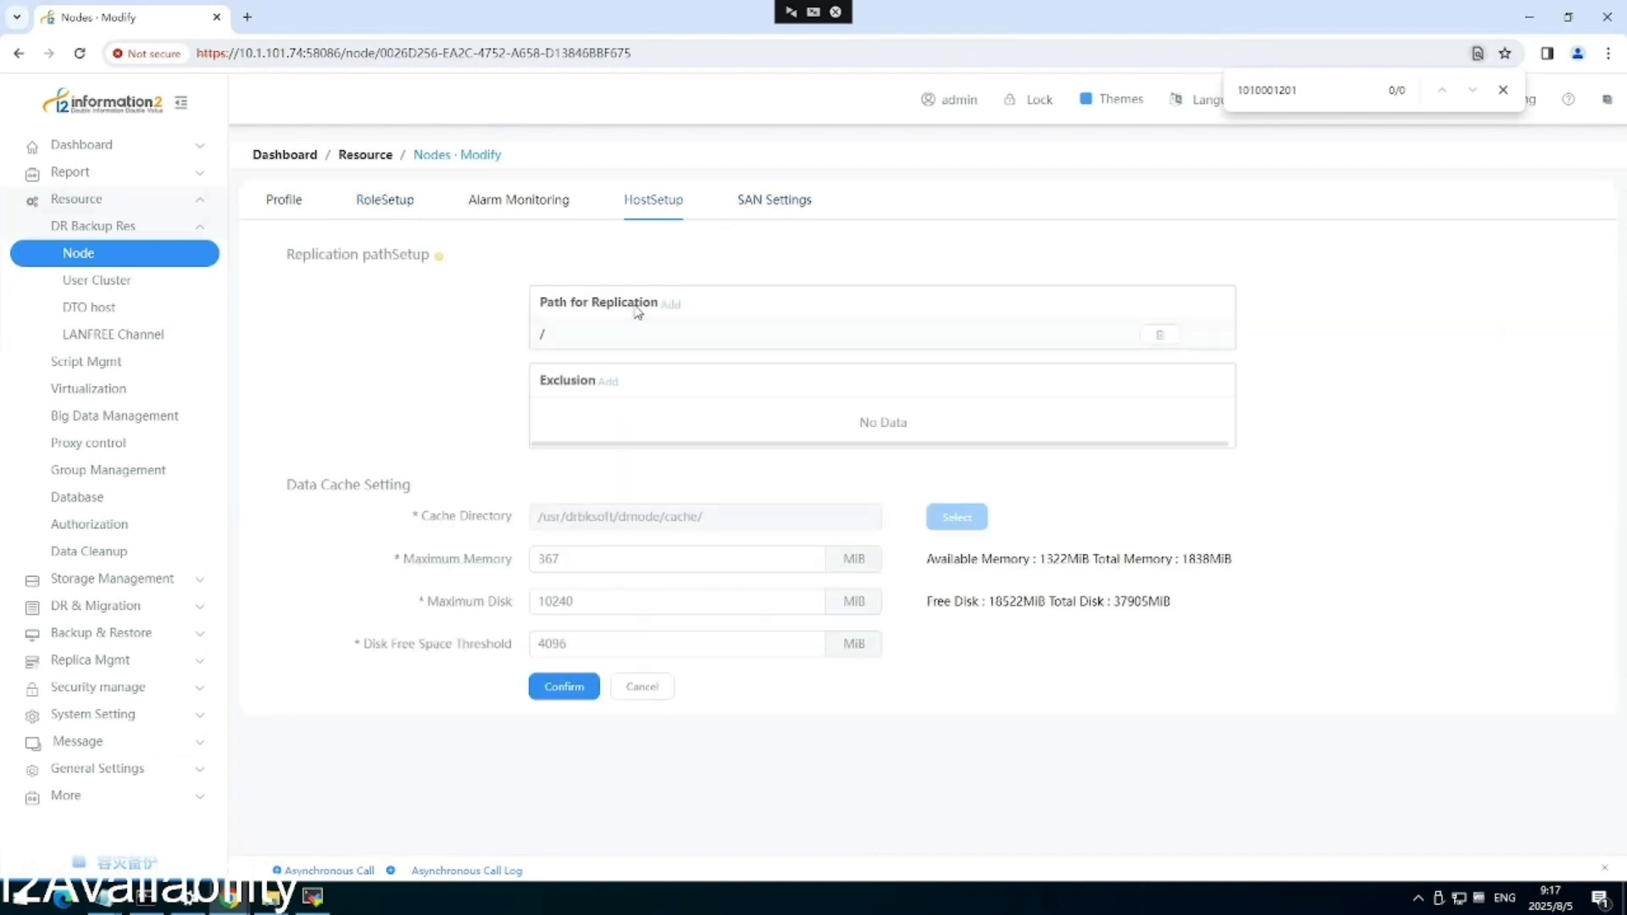
pyautogui.click(565, 688)
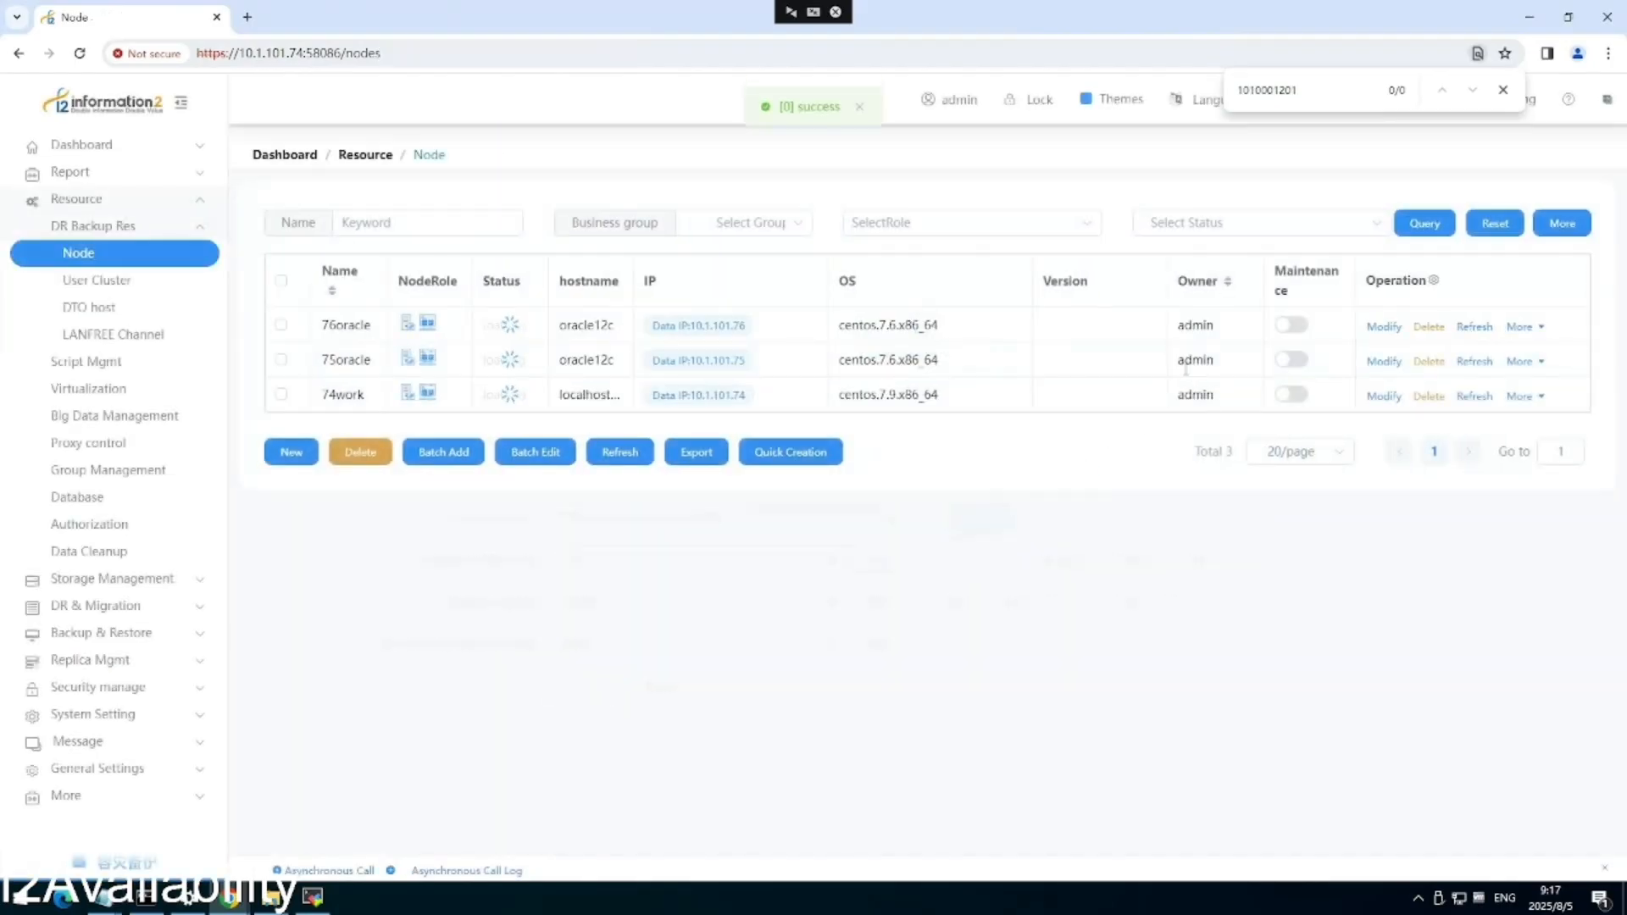
pyautogui.click(1384, 326)
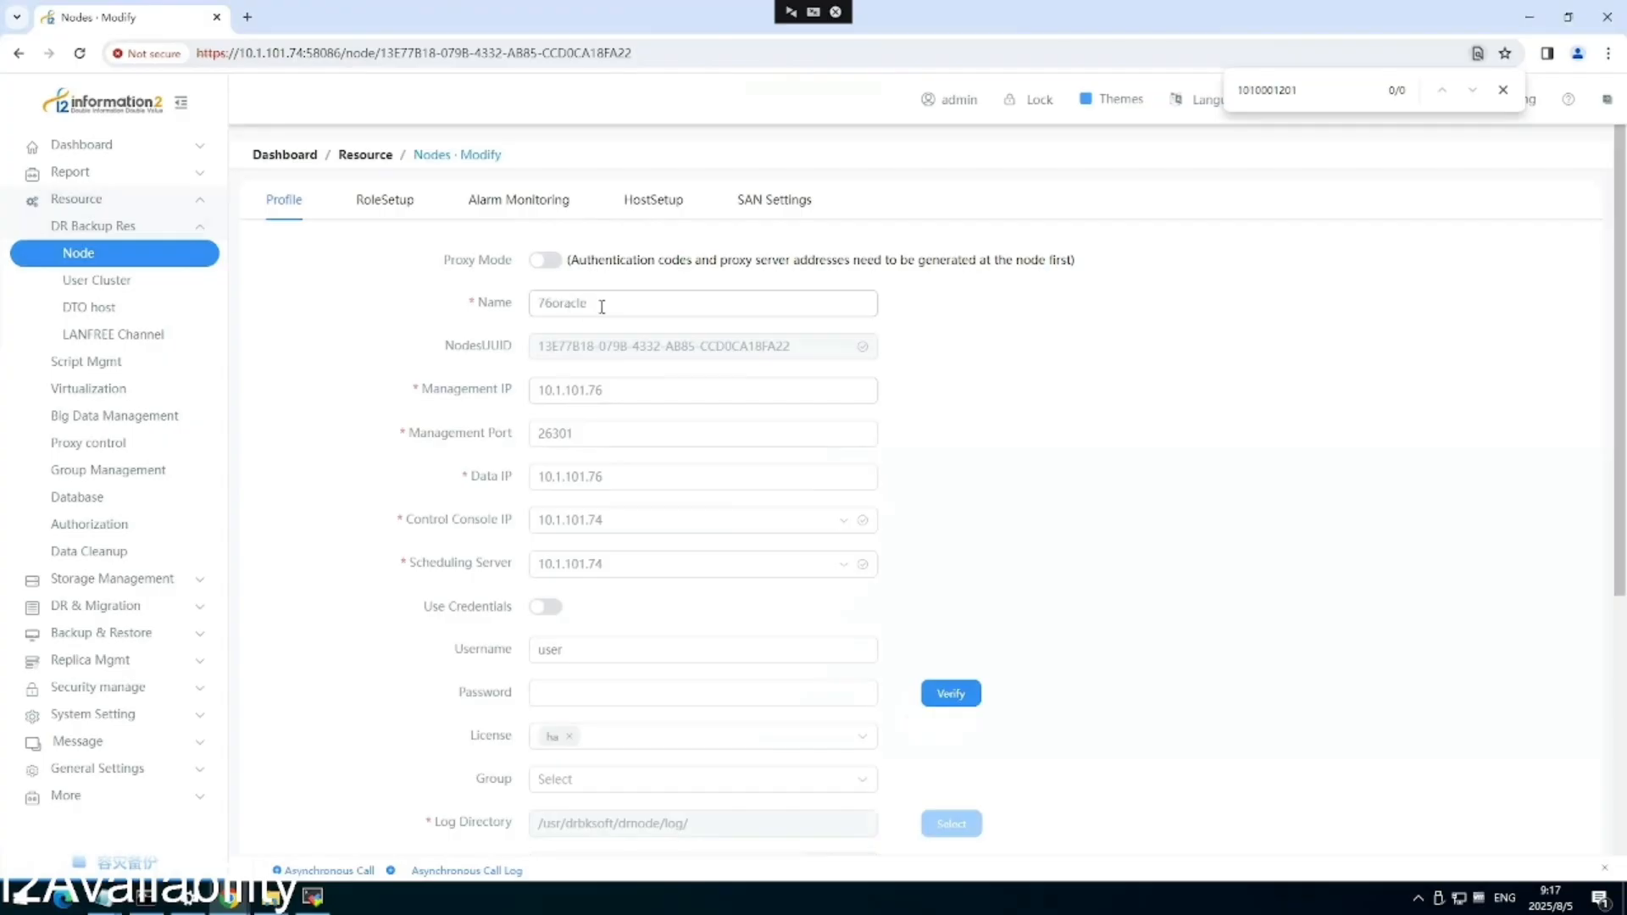
# Review the 76oracle node's Profile, RoleSetup and HostSetup replication path settings.
pyautogui.scroll(-1, 606, 364)
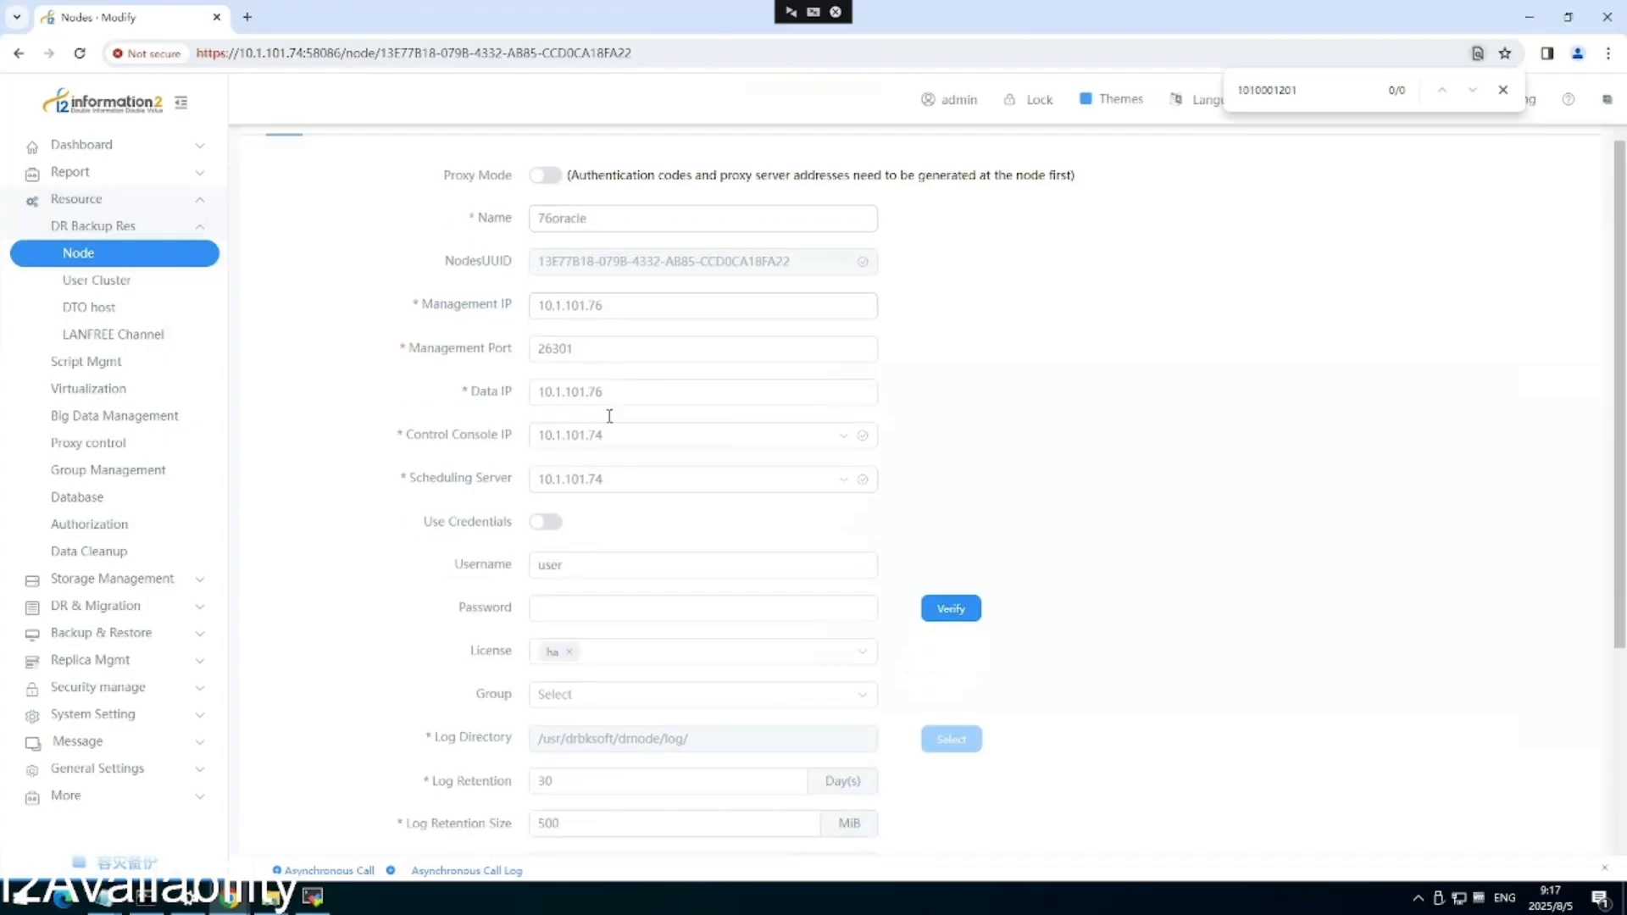
pyautogui.scroll(1, 636, 569)
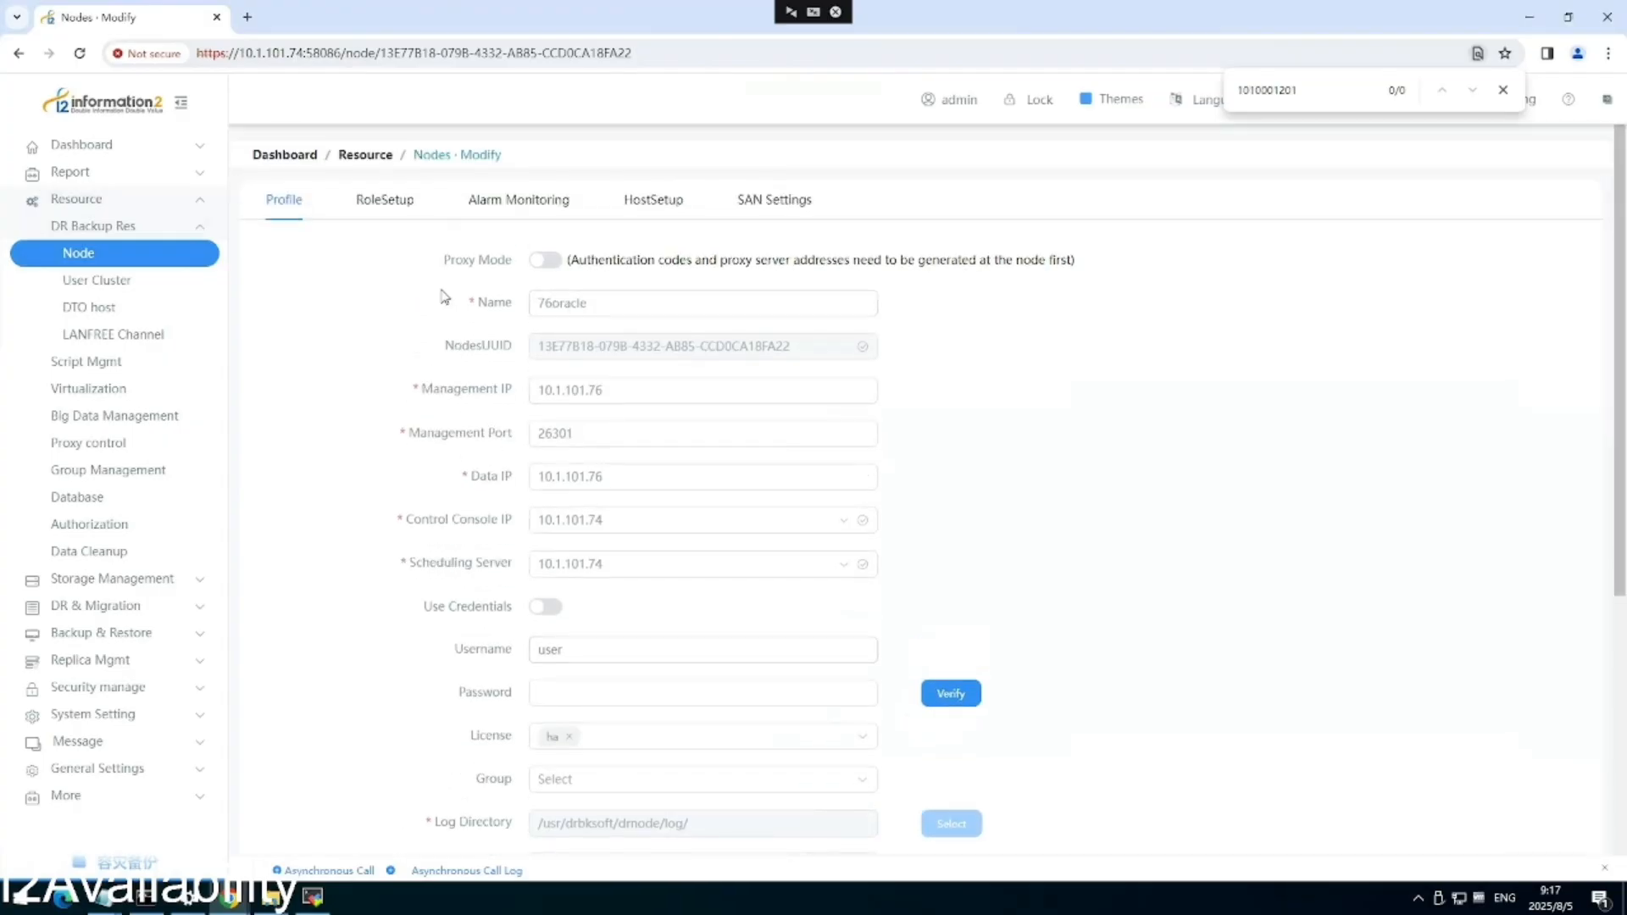
pyautogui.click(383, 202)
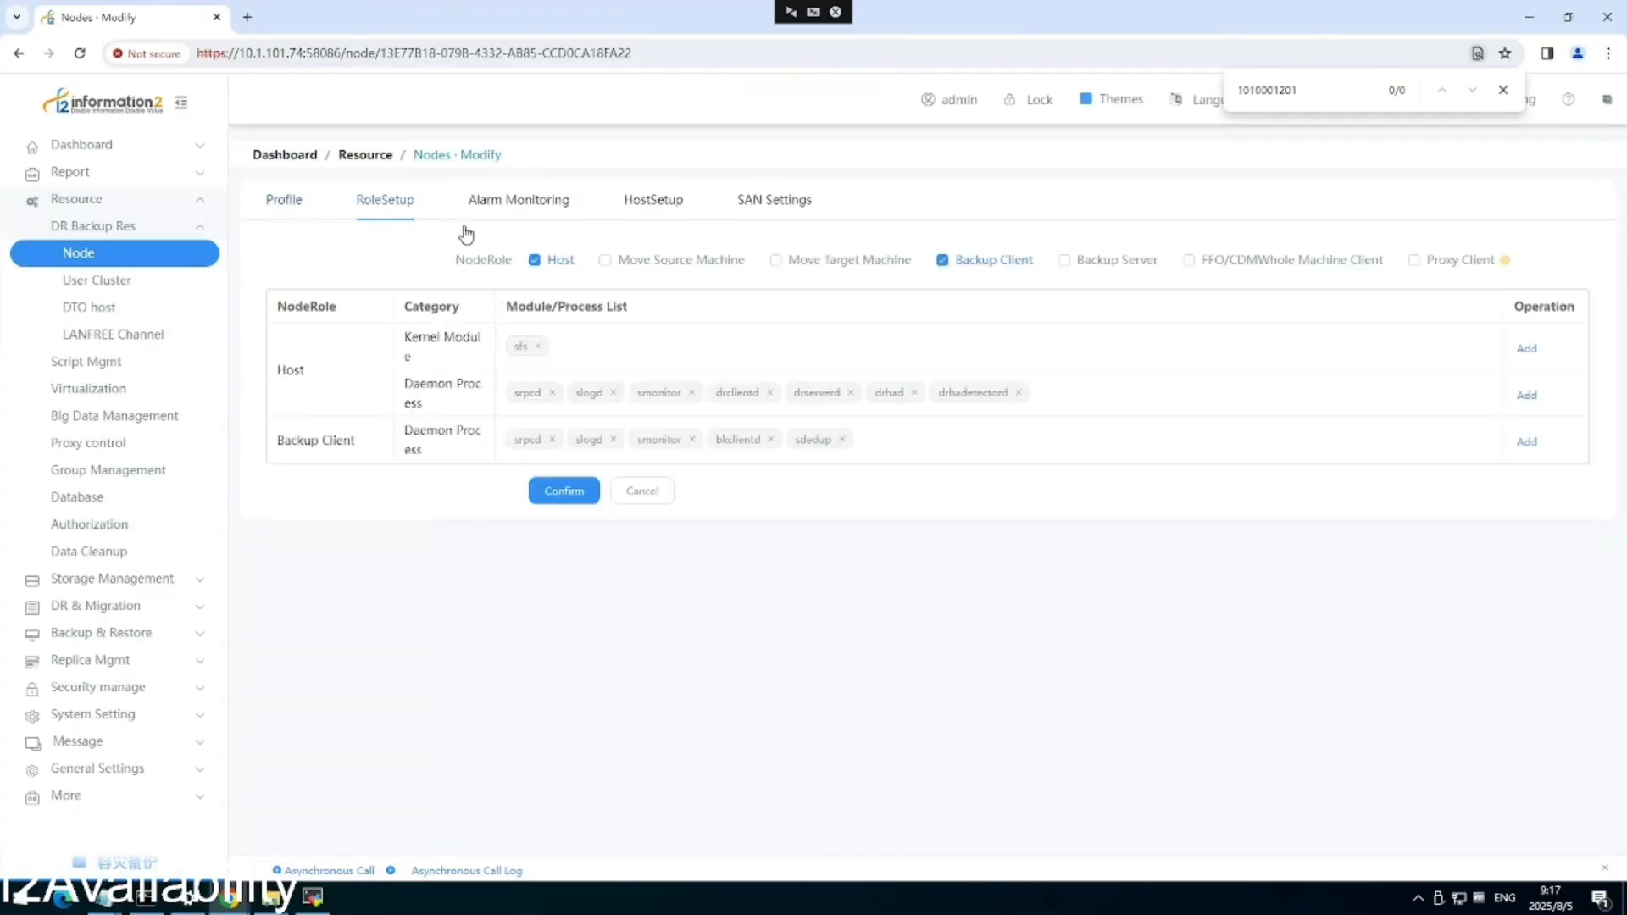
pyautogui.click(653, 202)
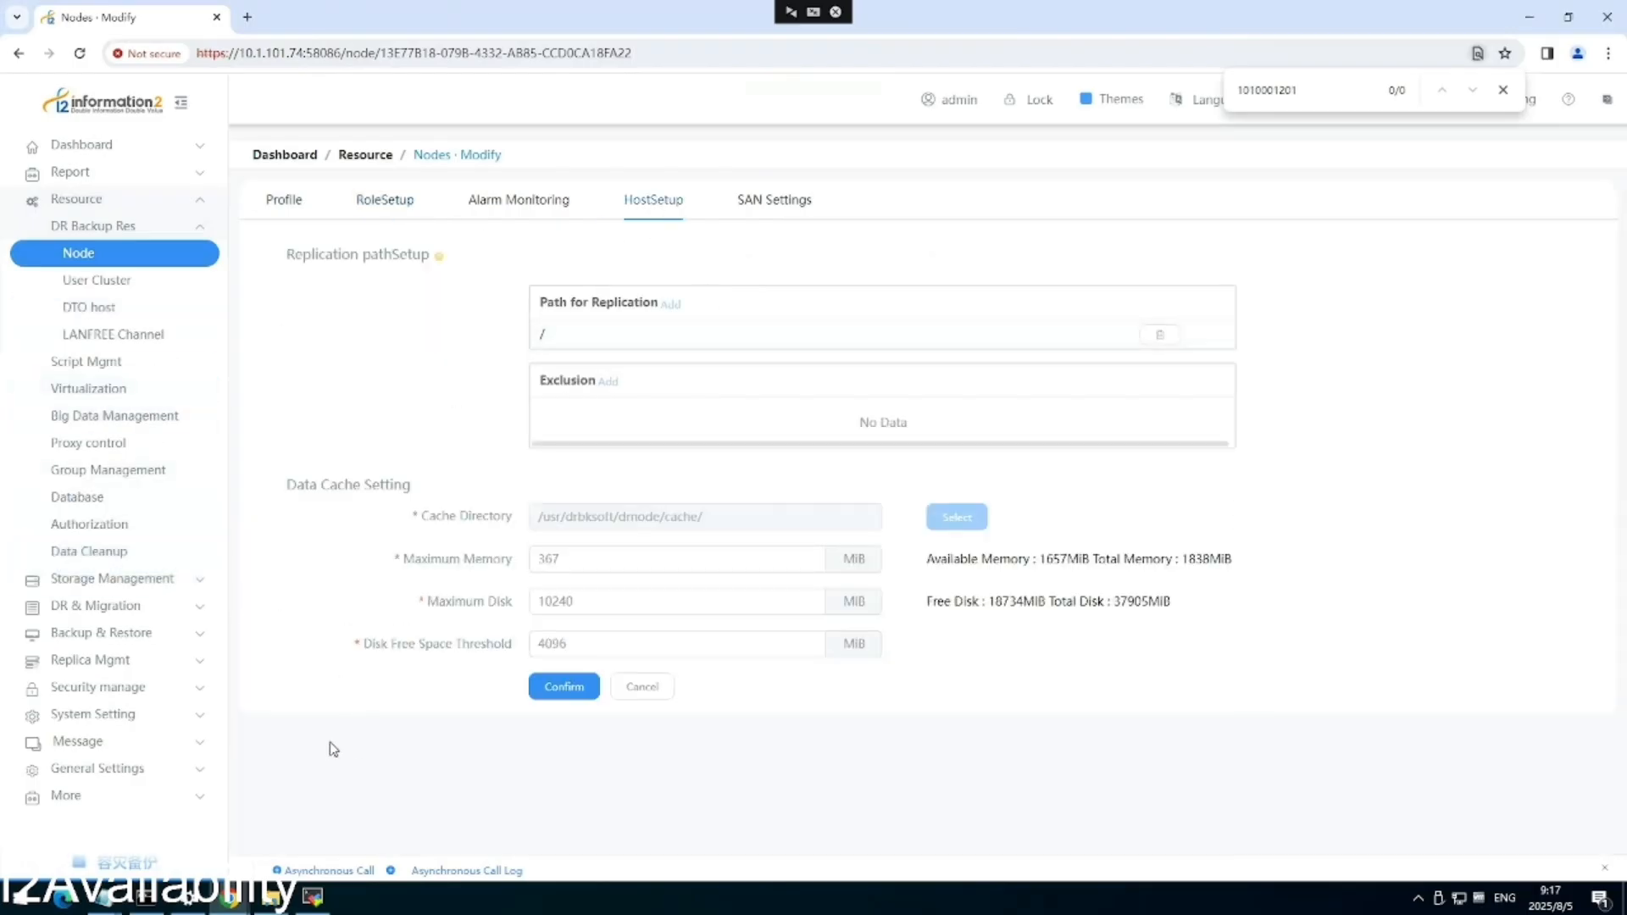
# Switch to the 75 node's virtual machine console.
pyautogui.moveTo(230, 897)
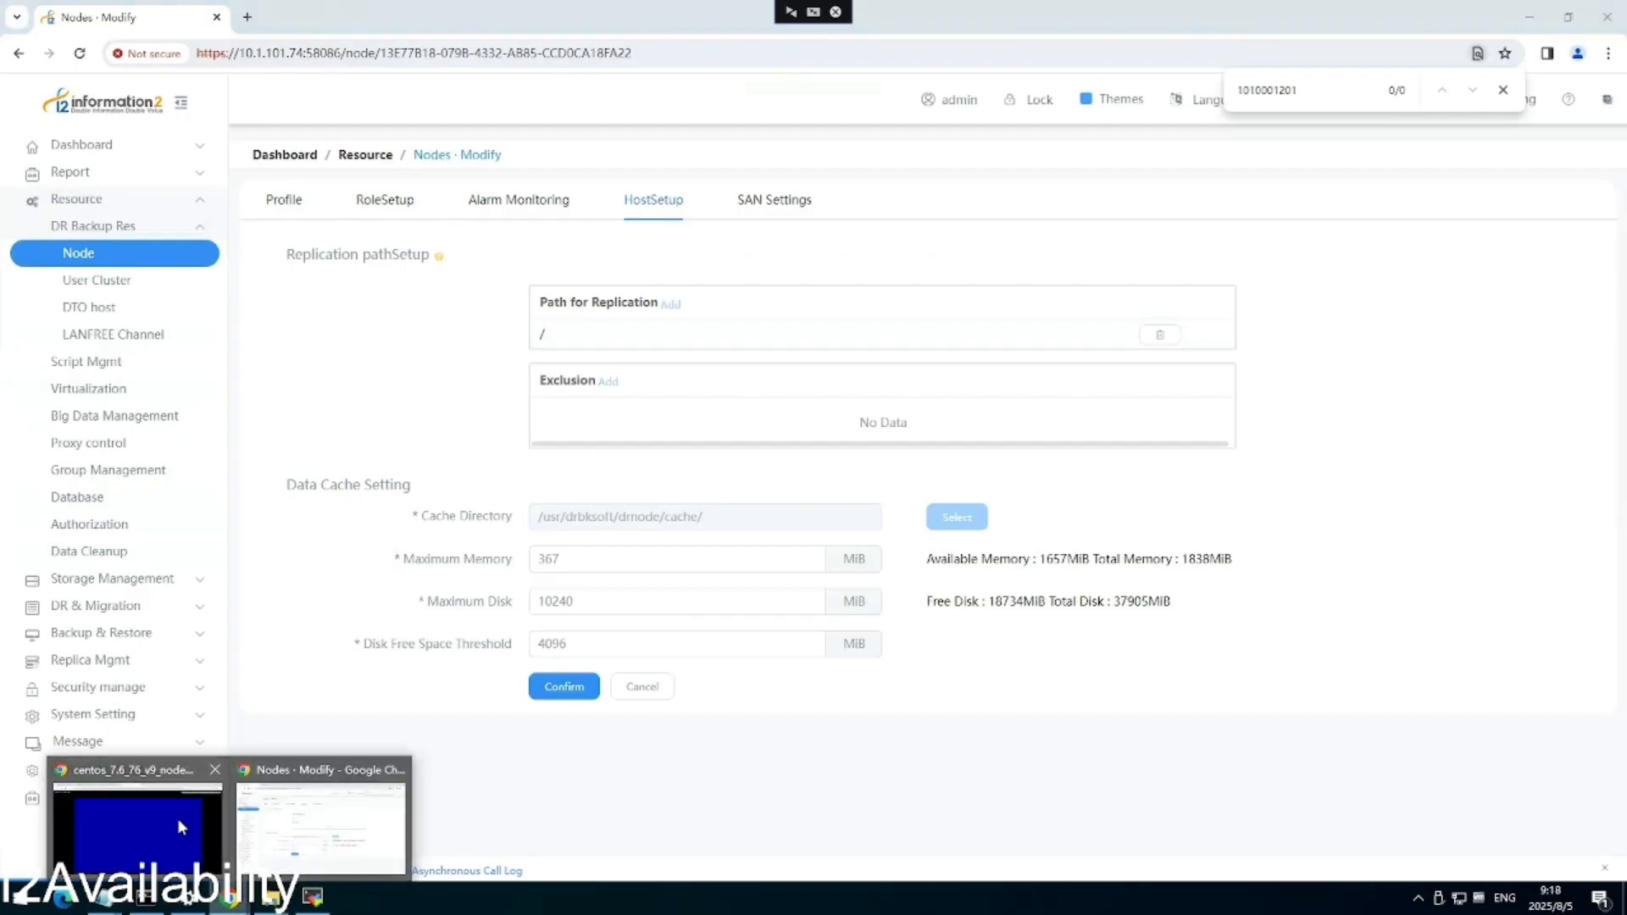
pyautogui.click(178, 818)
pyautogui.click(530, 17)
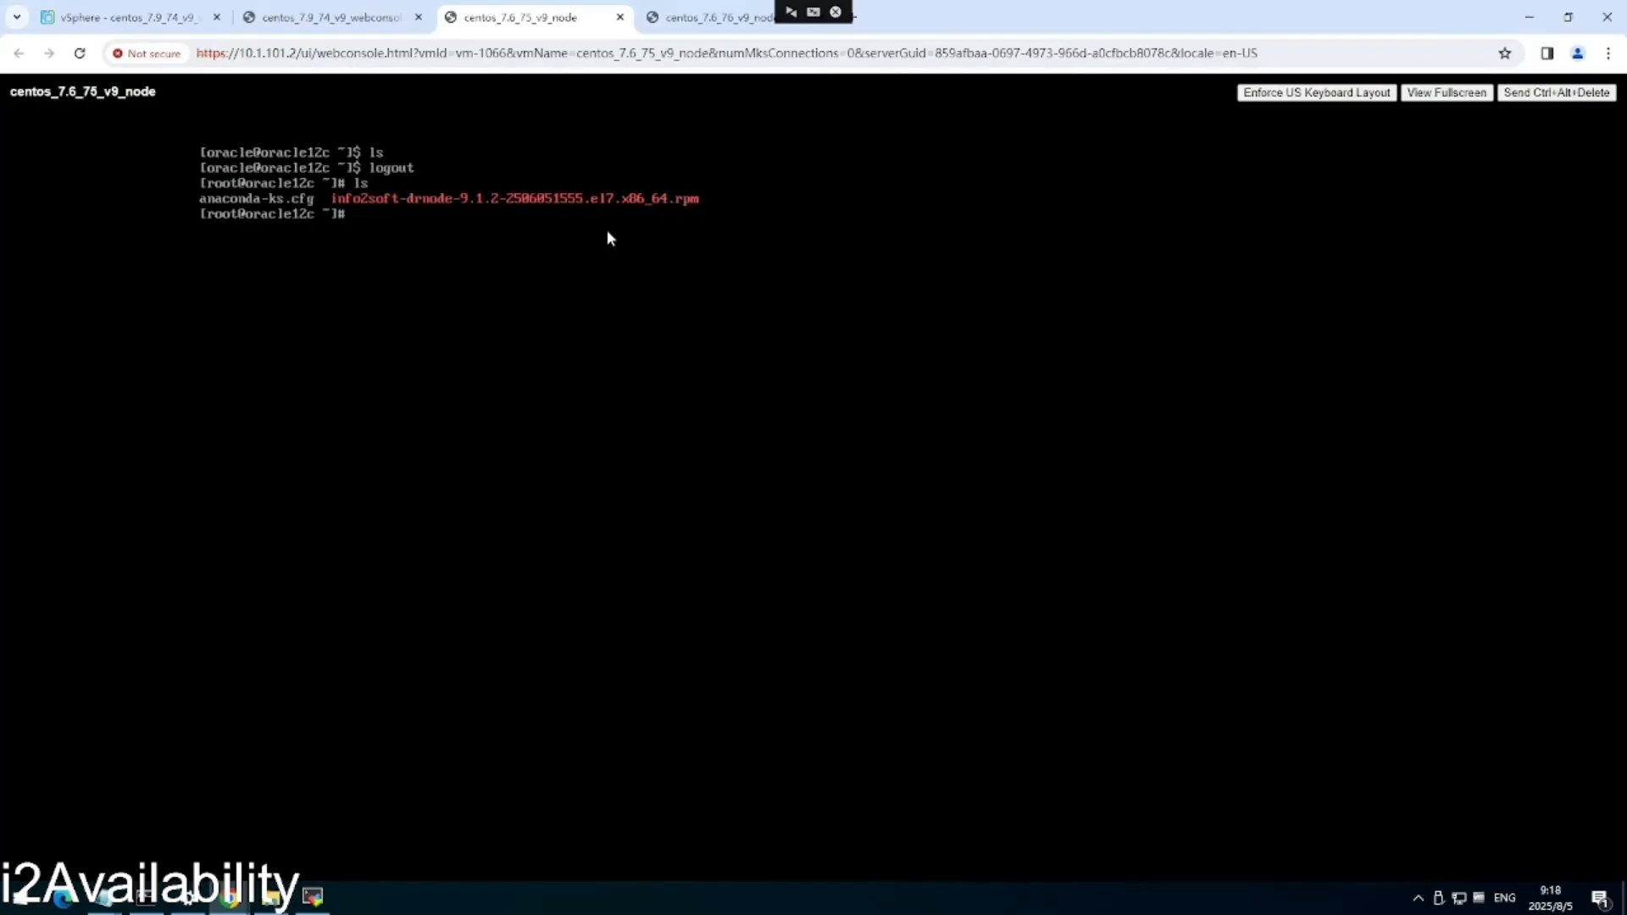
# Switch to the oracle user with su - oracle and start SQL*Plus as sysdba.
pyautogui.write('su - oracle')
pyautogui.press('Return')
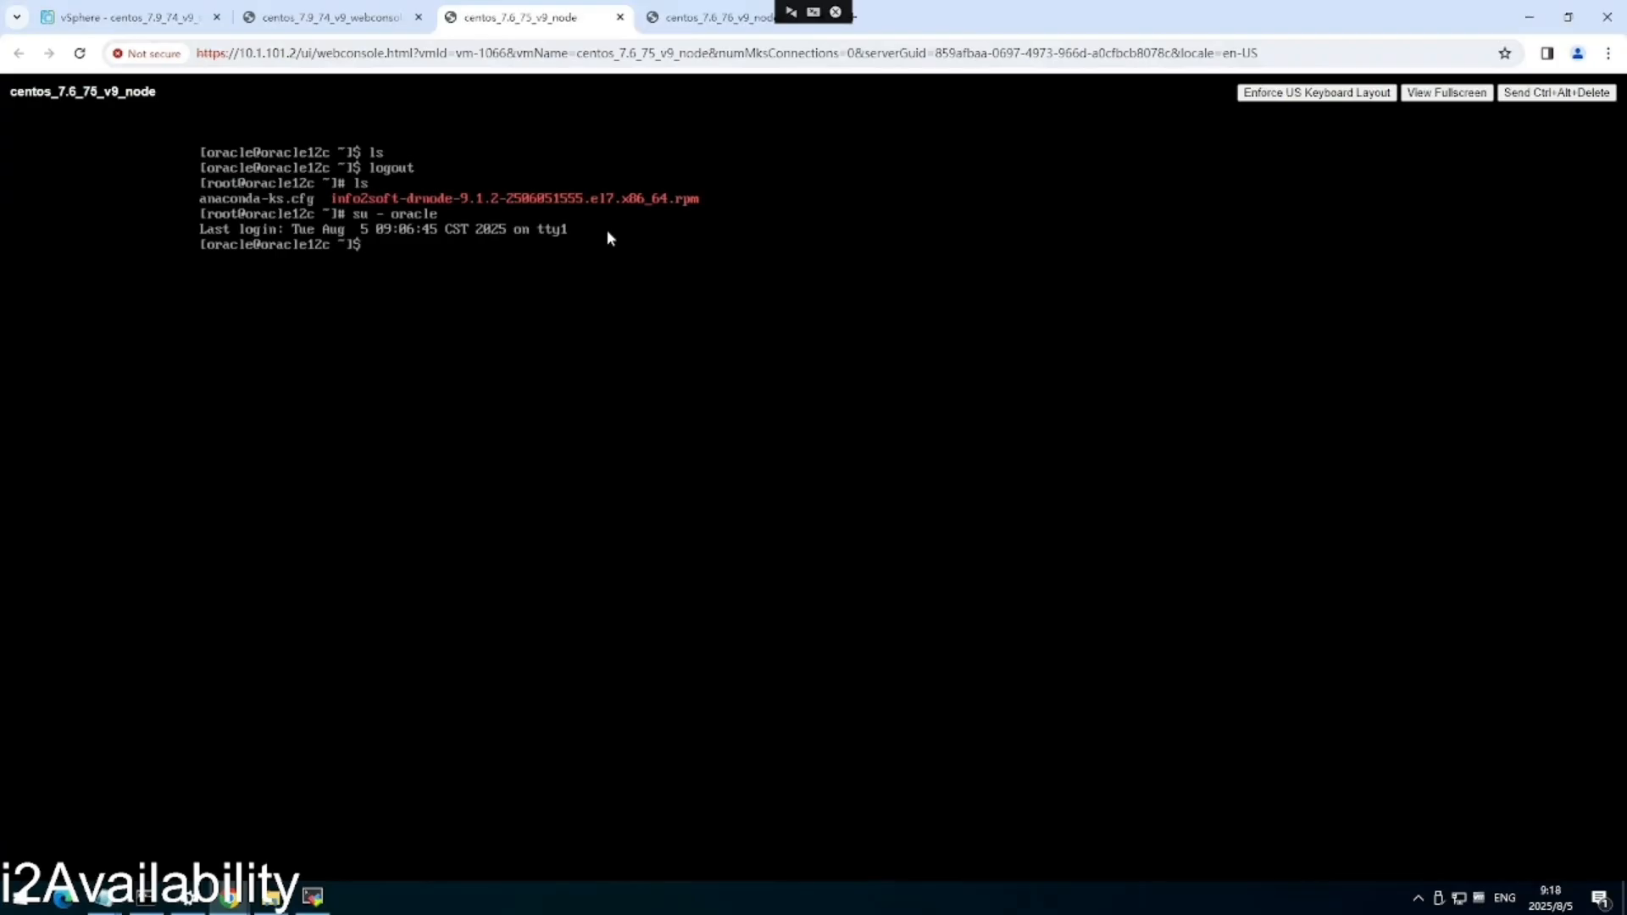
pyautogui.write('sqlplus / as sysdba')
pyautogui.press('Return')
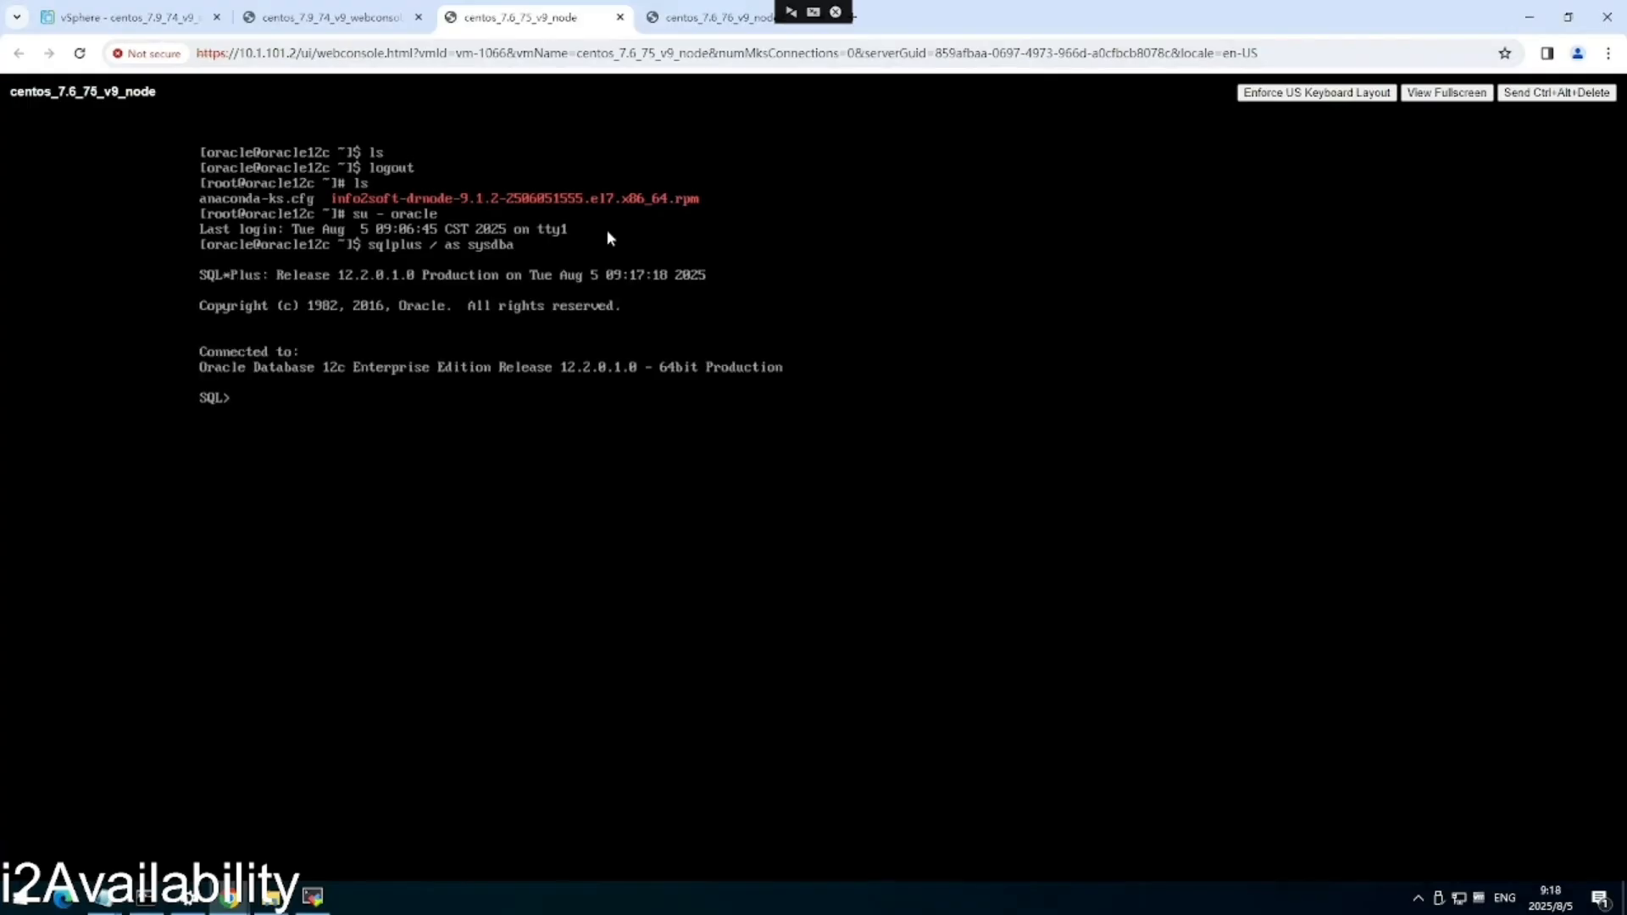
# List the pluggable databases and switch the session into container pdb01.
pyautogui.write('s')
pyautogui.press('BackSpace')
pyautogui.write('show pbds')
pyautogui.press('Return')
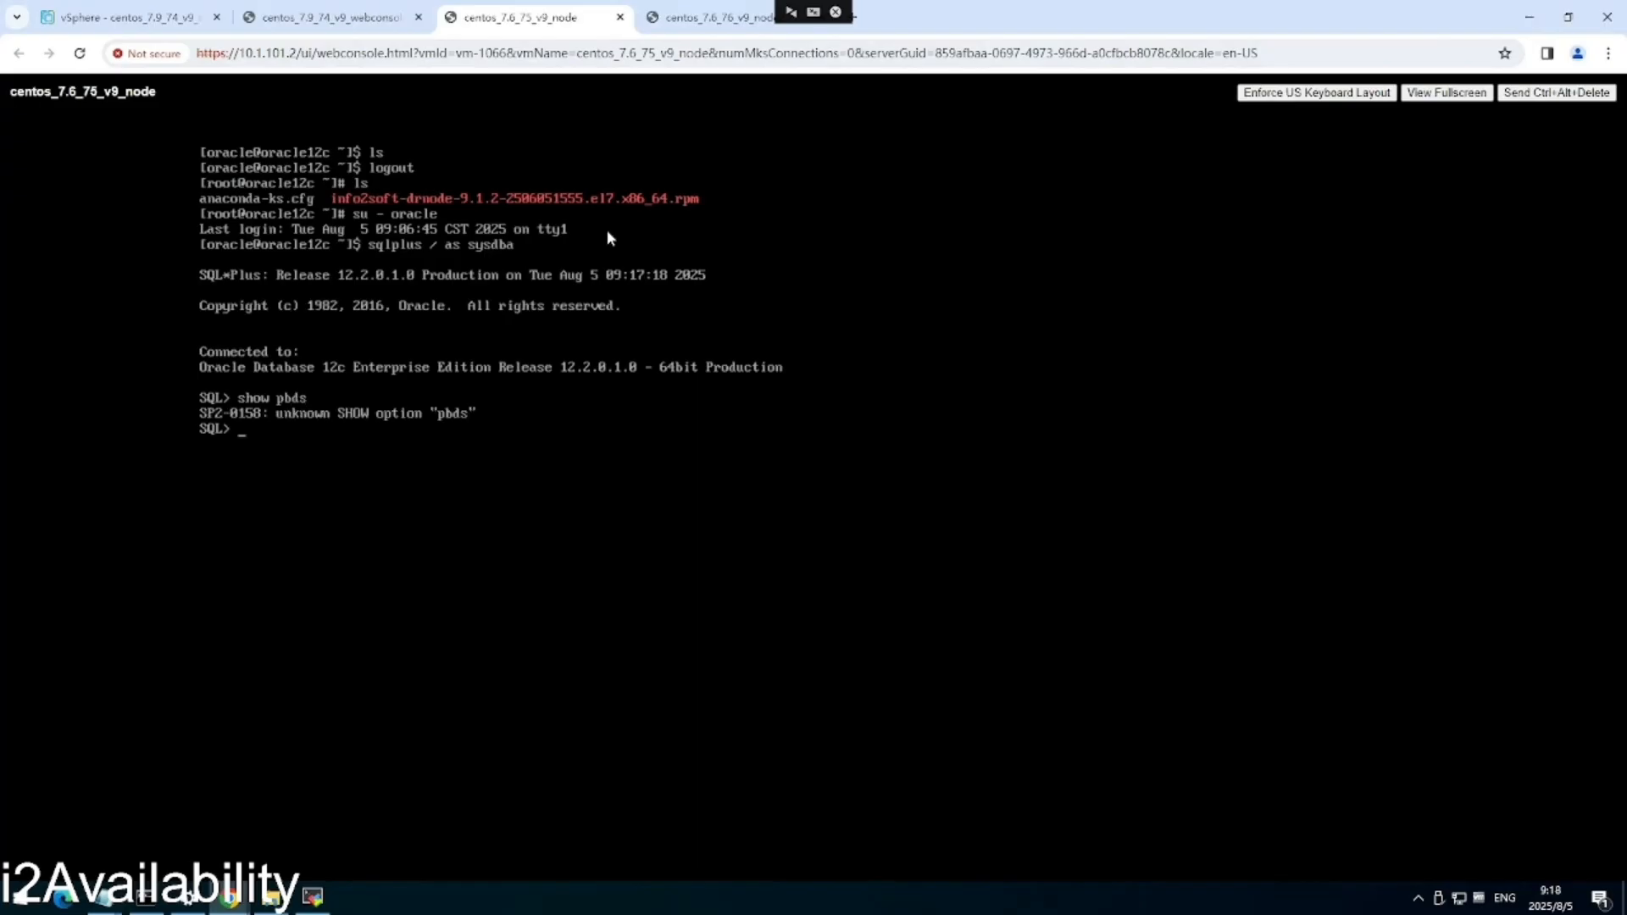
pyautogui.write('show pdbs')
pyautogui.press('Return')
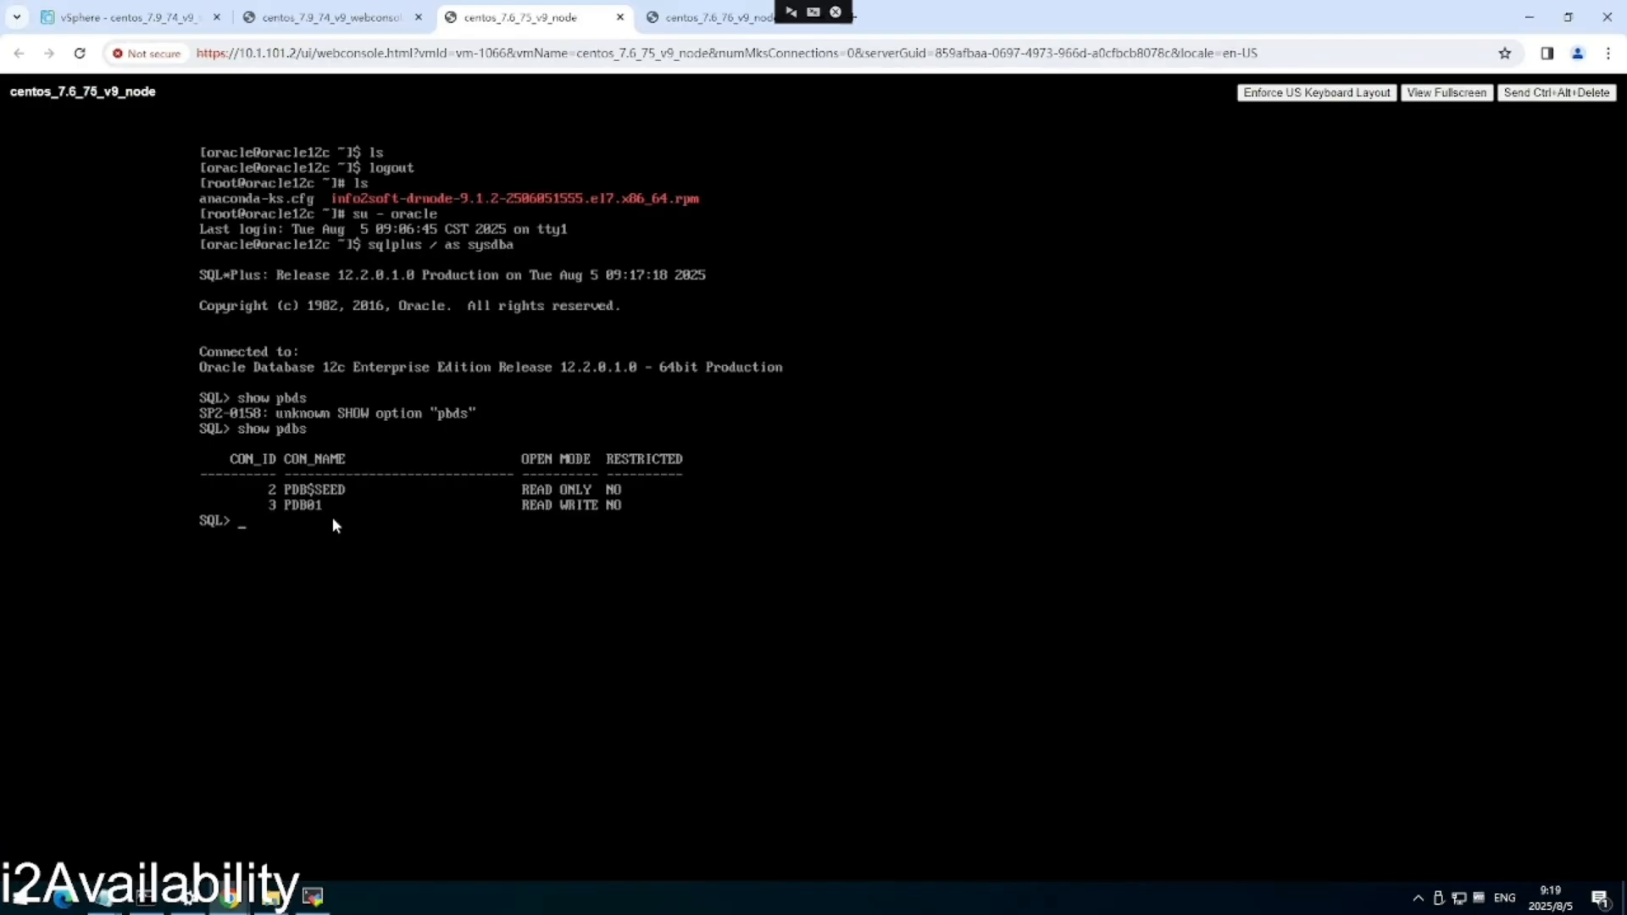
pyautogui.write('alter')
pyautogui.write('session set container=pdb01;')
pyautogui.press('Return')
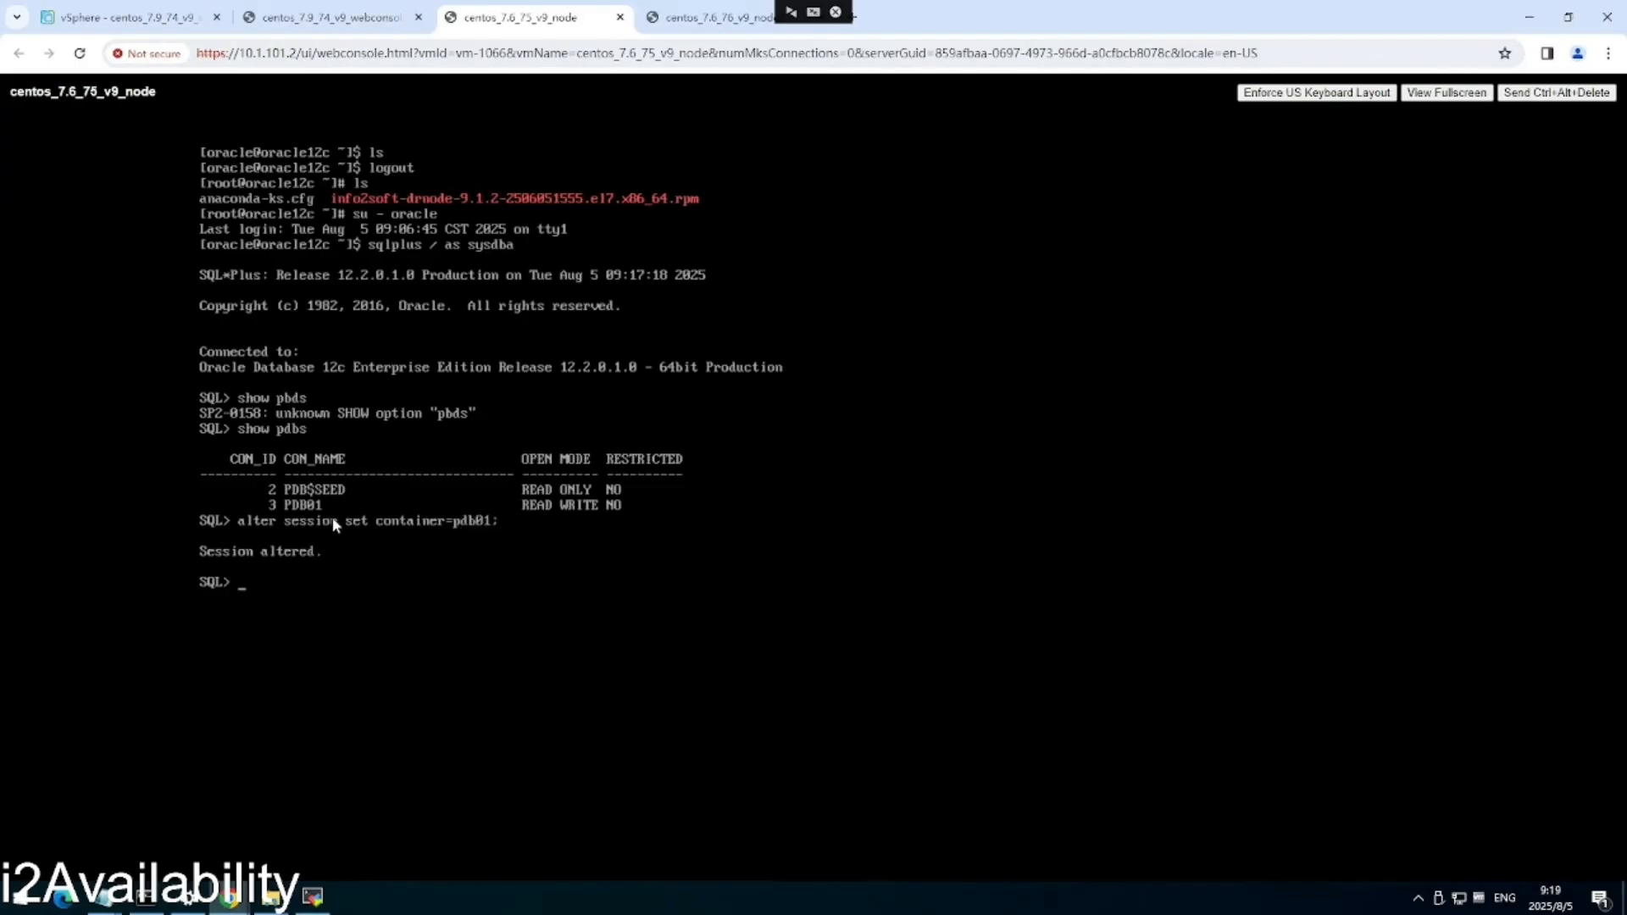
# Attempt to create database user wong with a password, then query the product table.
pyautogui.write('create user wong identified')
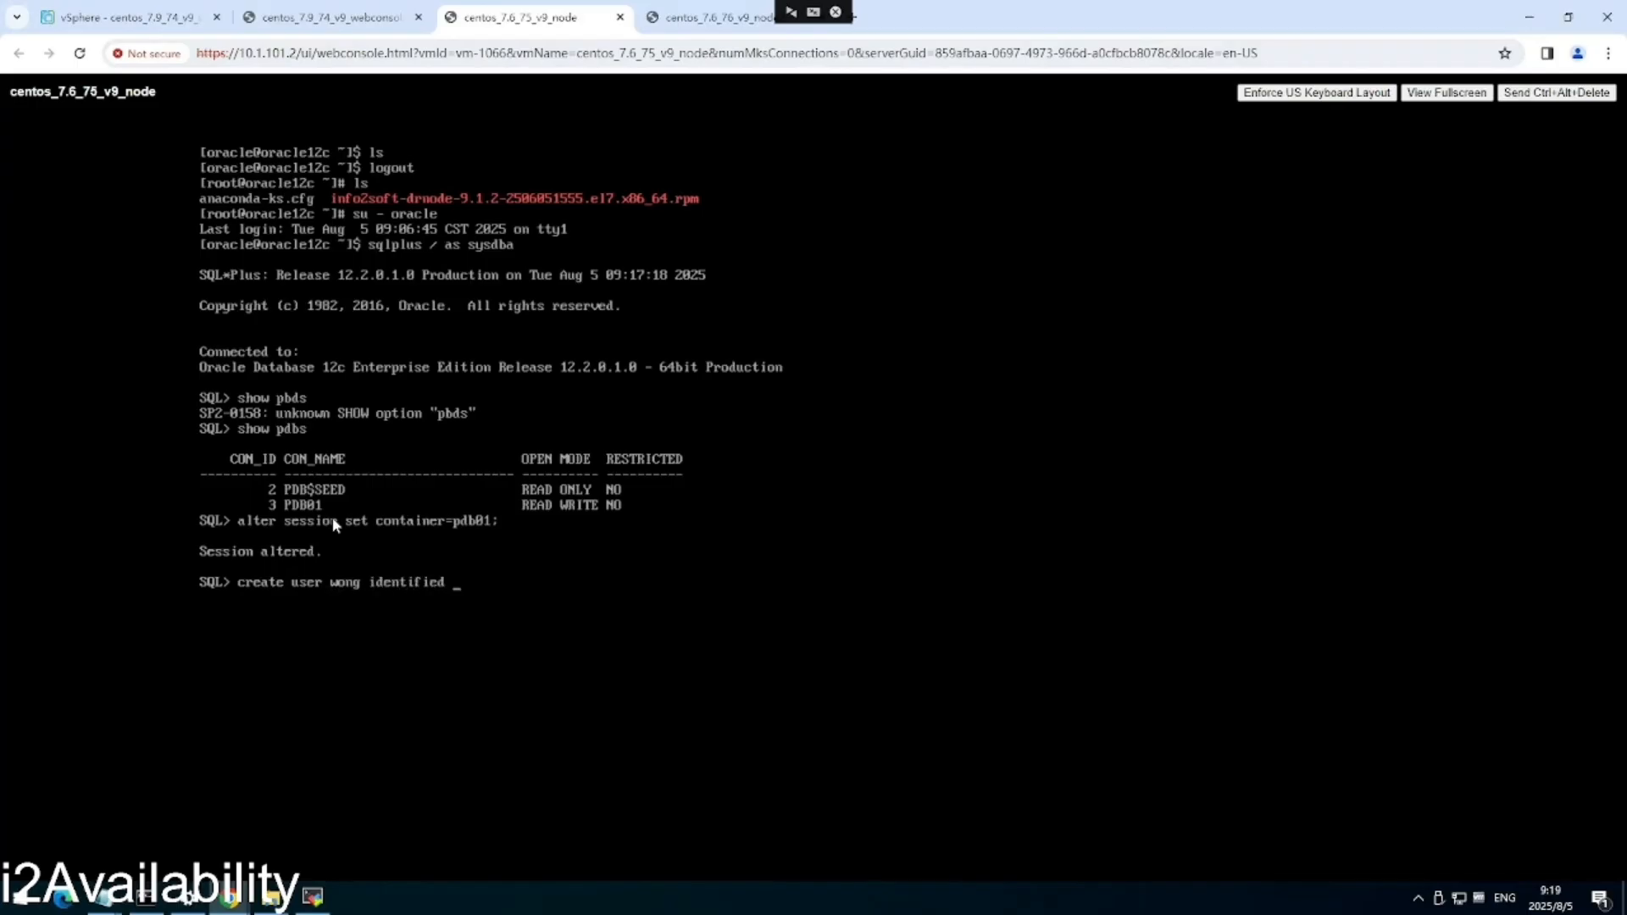
pyautogui.write(' by 888888;')
pyautogui.press('Return')
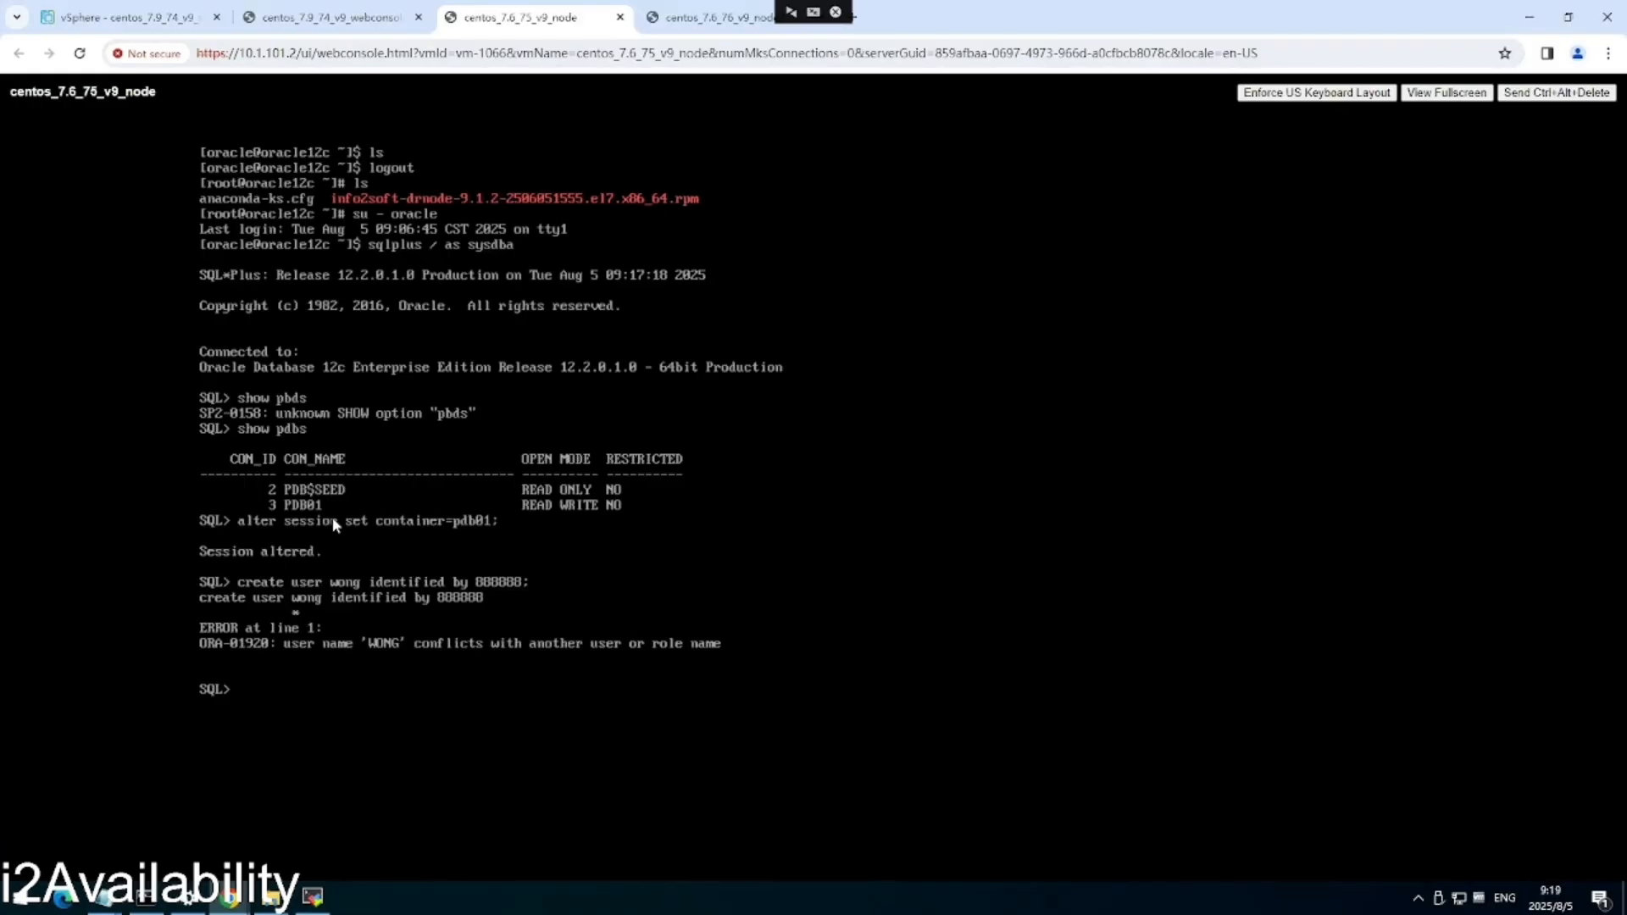
pyautogui.write('select * from')
pyautogui.write('product;')
pyautogui.press('Return')
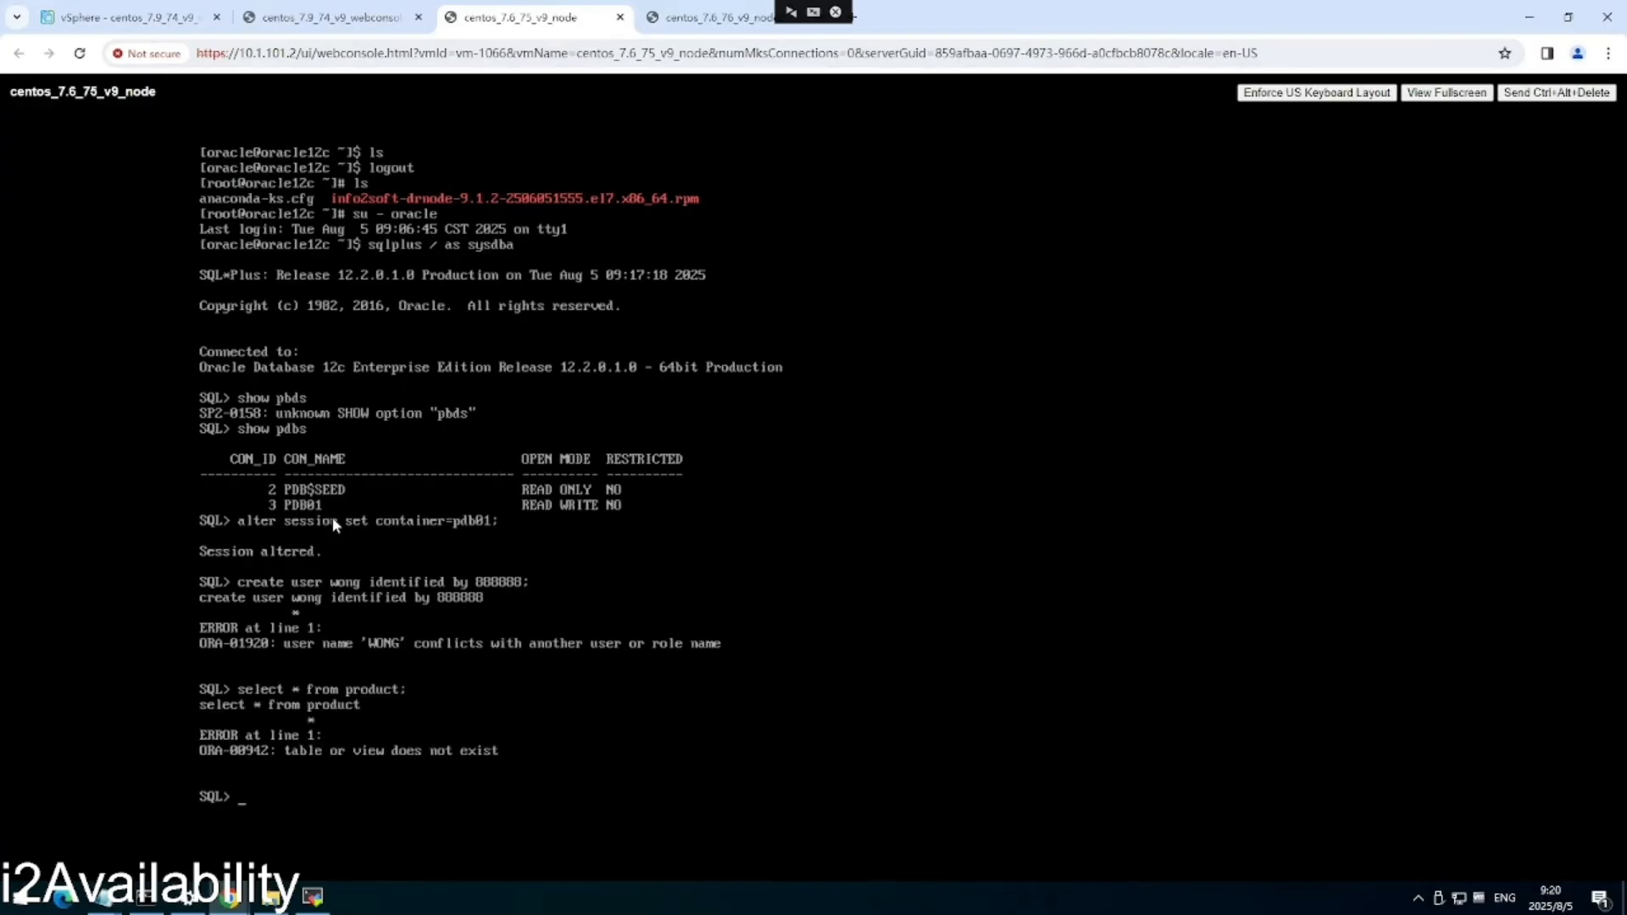
# Query wong.product, showing row 1 Laptop priced 999.99.
pyautogui.write('select * from')
pyautogui.write(' produc')
pyautogui.press('BackSpace')
pyautogui.press('BackSpace')
pyautogui.press('BackSpace')
pyautogui.press('BackSpace')
pyautogui.press('BackSpace')
pyautogui.press('BackSpace')
pyautogui.press('BackSpace')
pyautogui.press('BackSpace')
pyautogui.press('BackSpace')
pyautogui.press('BackSpace')
pyautogui.press('BackSpace')
pyautogui.press('BackSpace')
pyautogui.press('BackSpace')
pyautogui.press('BackSpace')
pyautogui.press('BackSpace')
pyautogui.press('BackSpace')
pyautogui.press('BackSpace')
pyautogui.press('BackSpace')
pyautogui.press('BackSpace')
pyautogui.press('BackSpace')
pyautogui.write('select * from wong.product')
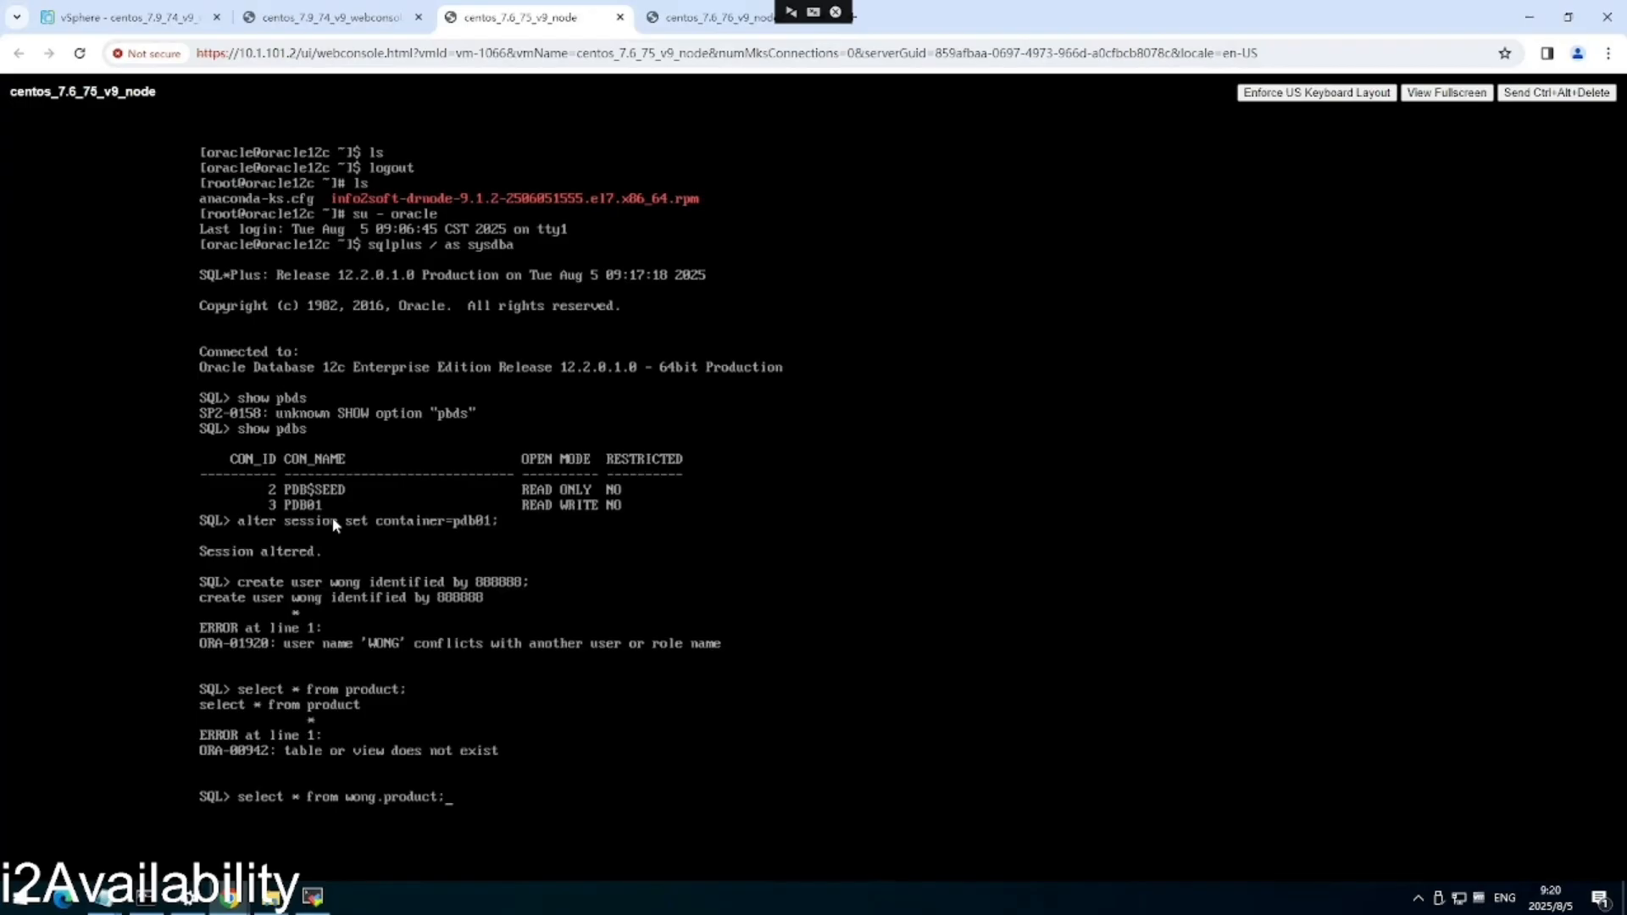
pyautogui.write(';')
pyautogui.press('Return')
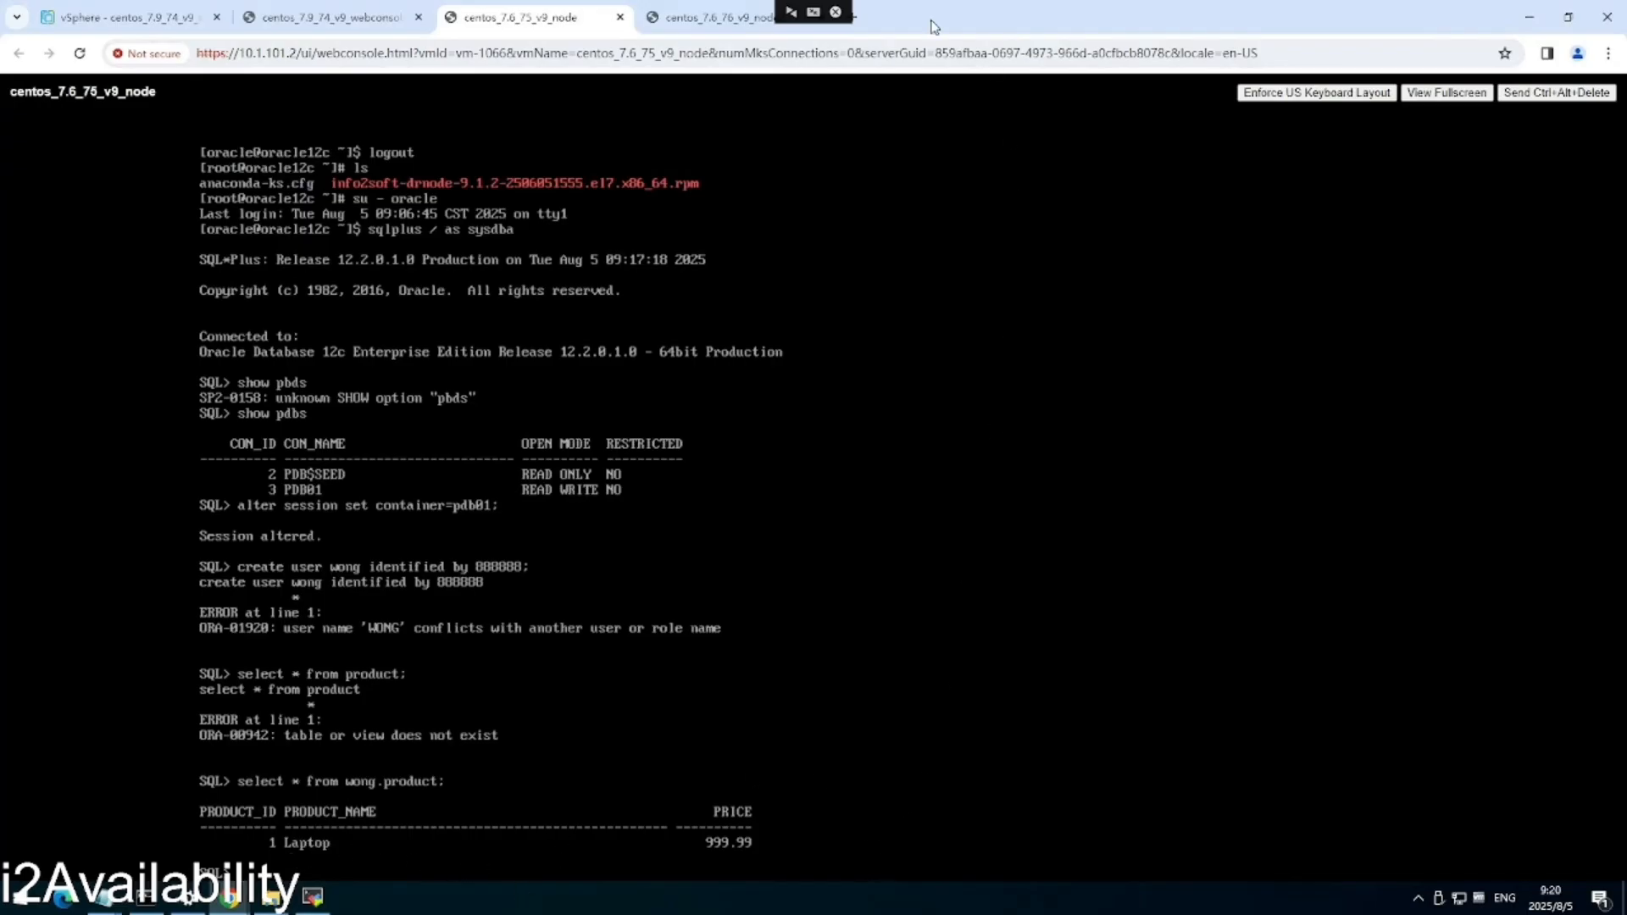
# On the 76 node's console, switch to the oracle user and start SQL*Plus as sysdba.
pyautogui.click(739, 26)
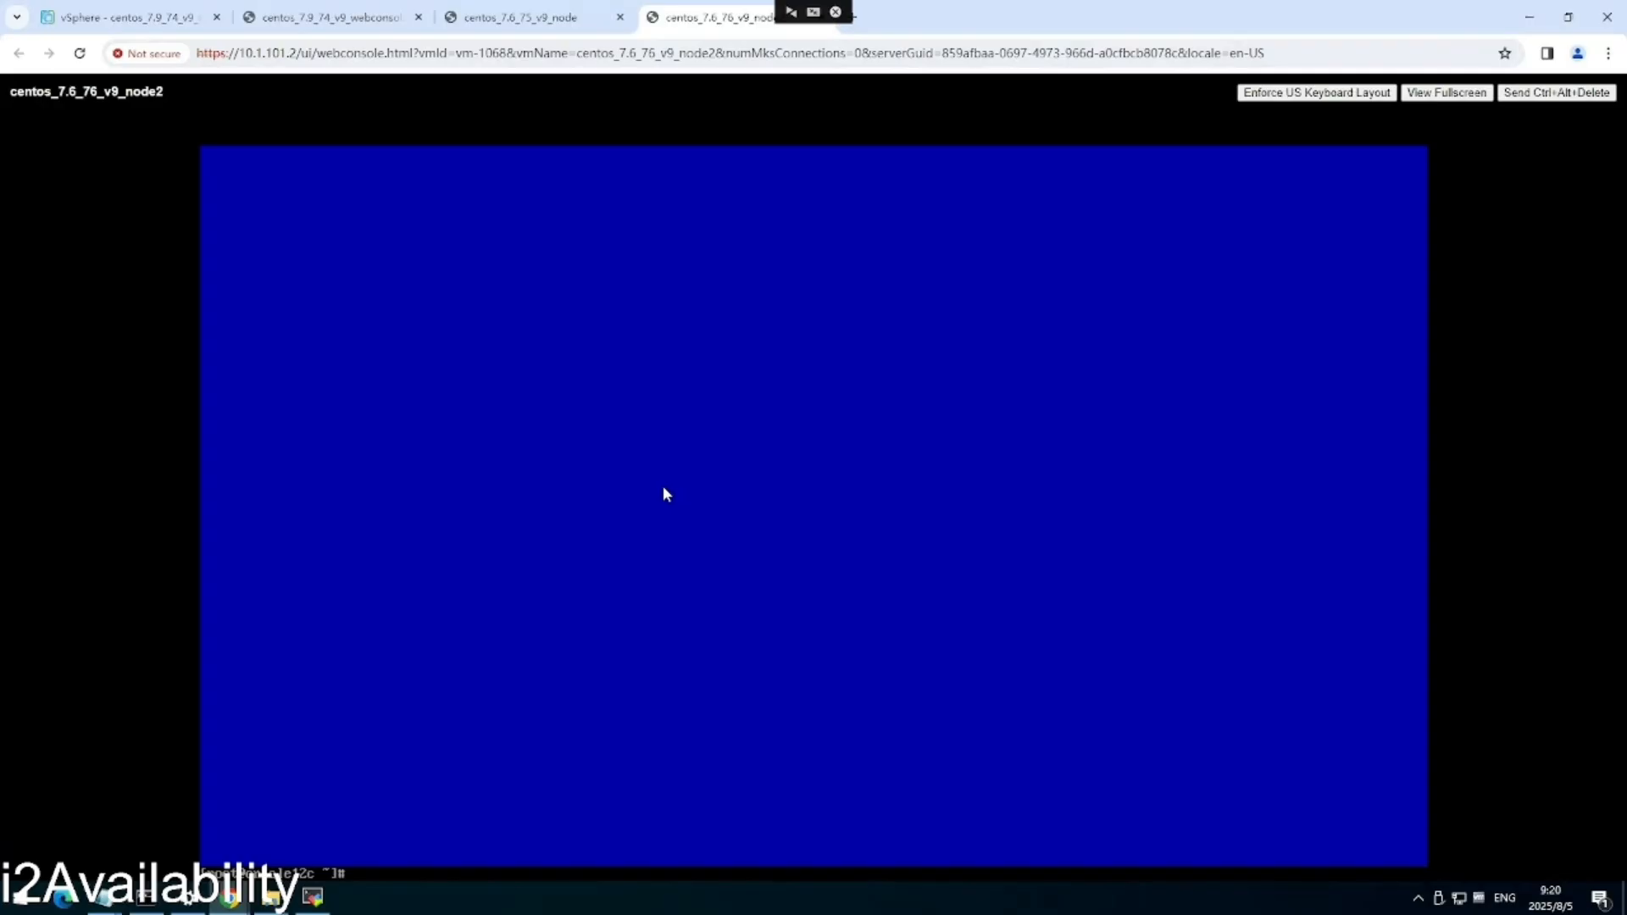
pyautogui.write('su - oracle')
pyautogui.press('Return')
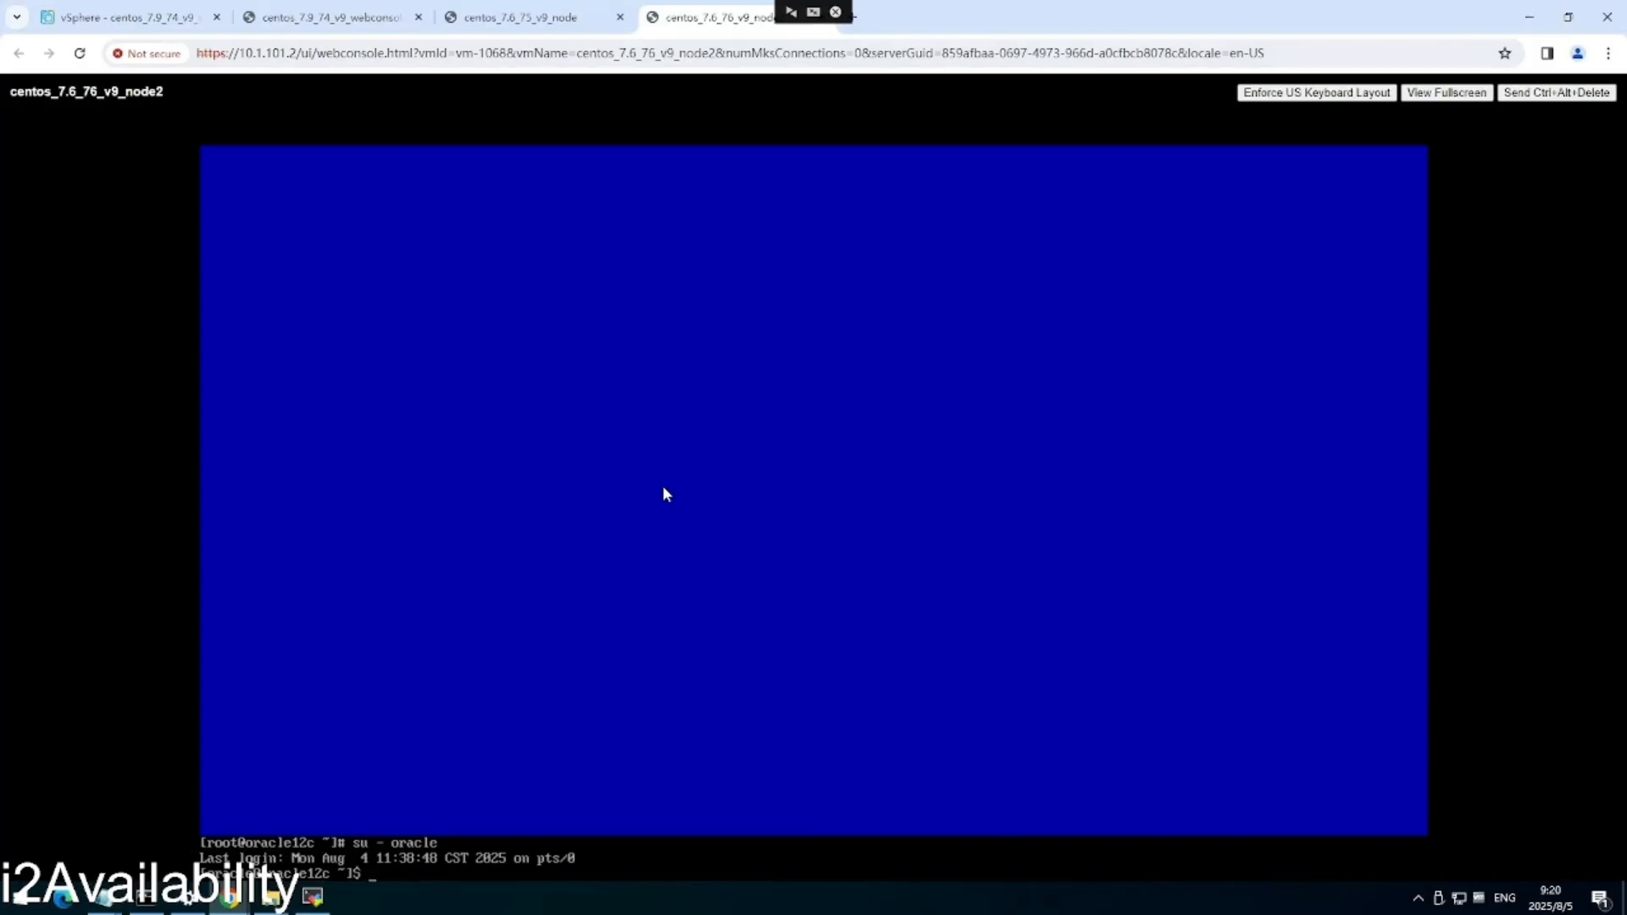
pyautogui.write('sqlplus / as sysdba')
pyautogui.press('Return')
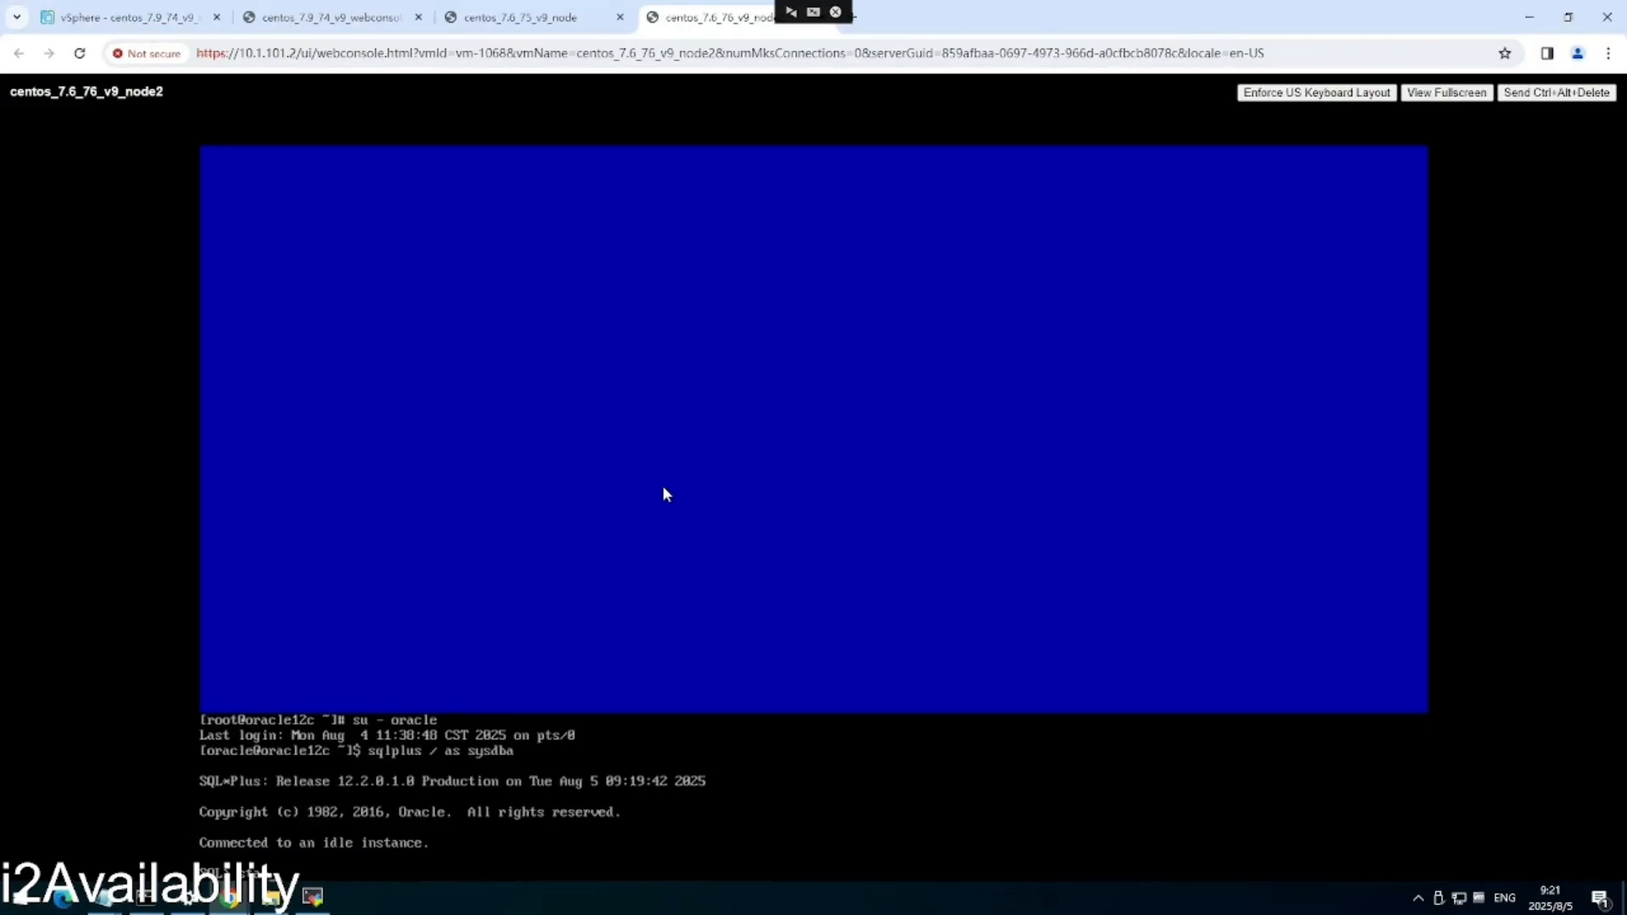
# Run startup so the idle instance mounts and opens the database, then enter the pdb01 container switch.
pyautogui.write('tup')
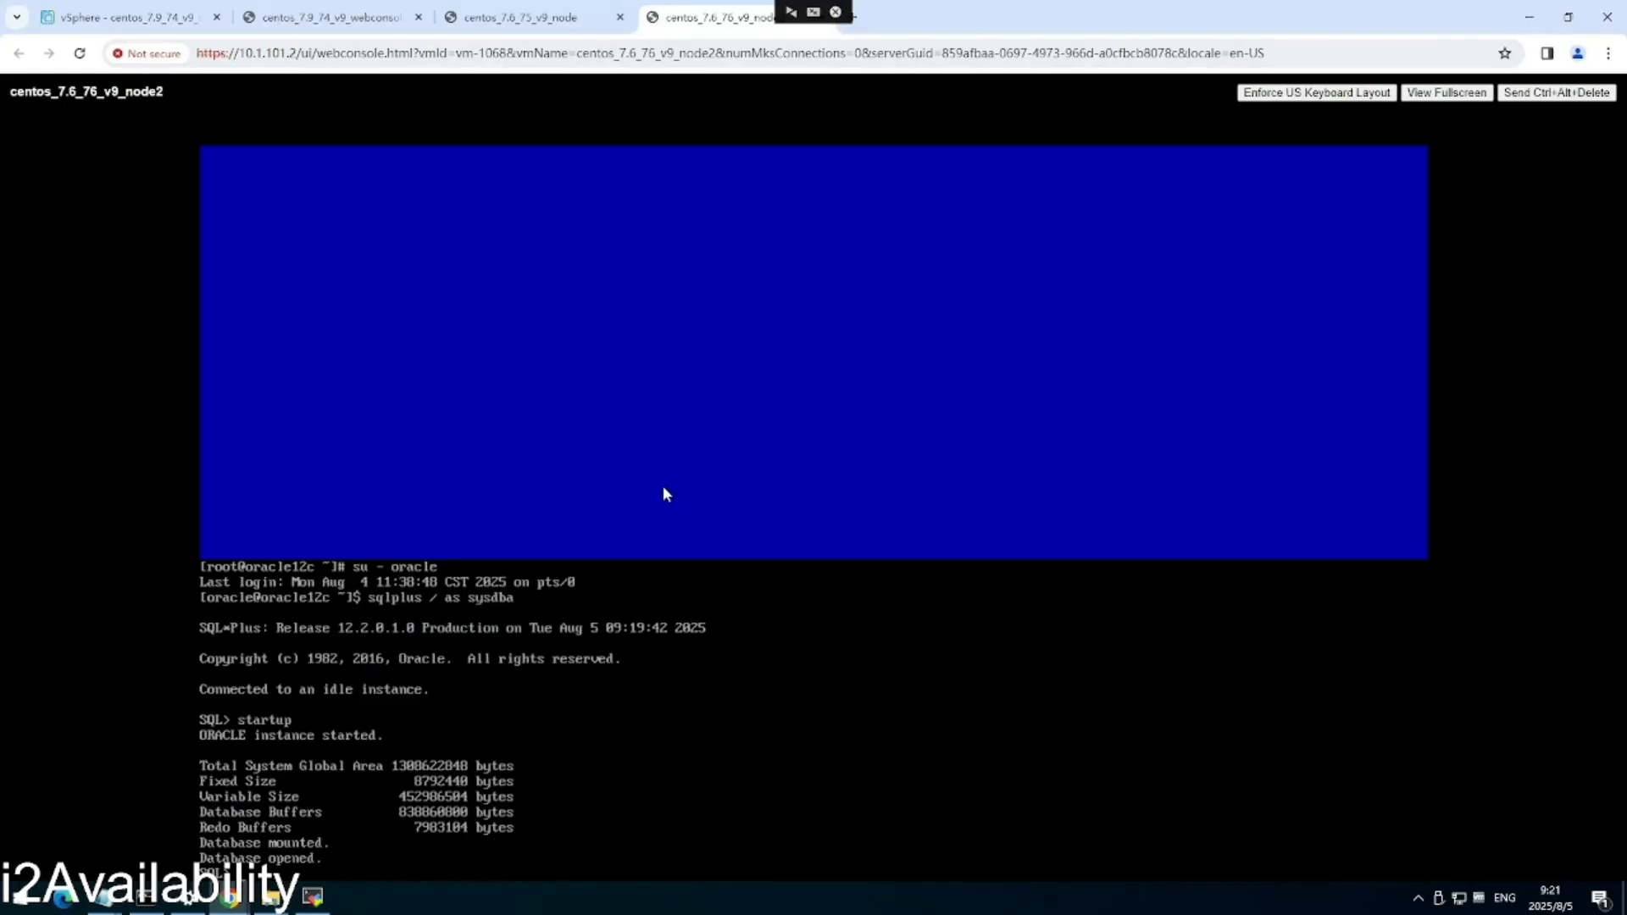
pyautogui.write('alter session set container=')
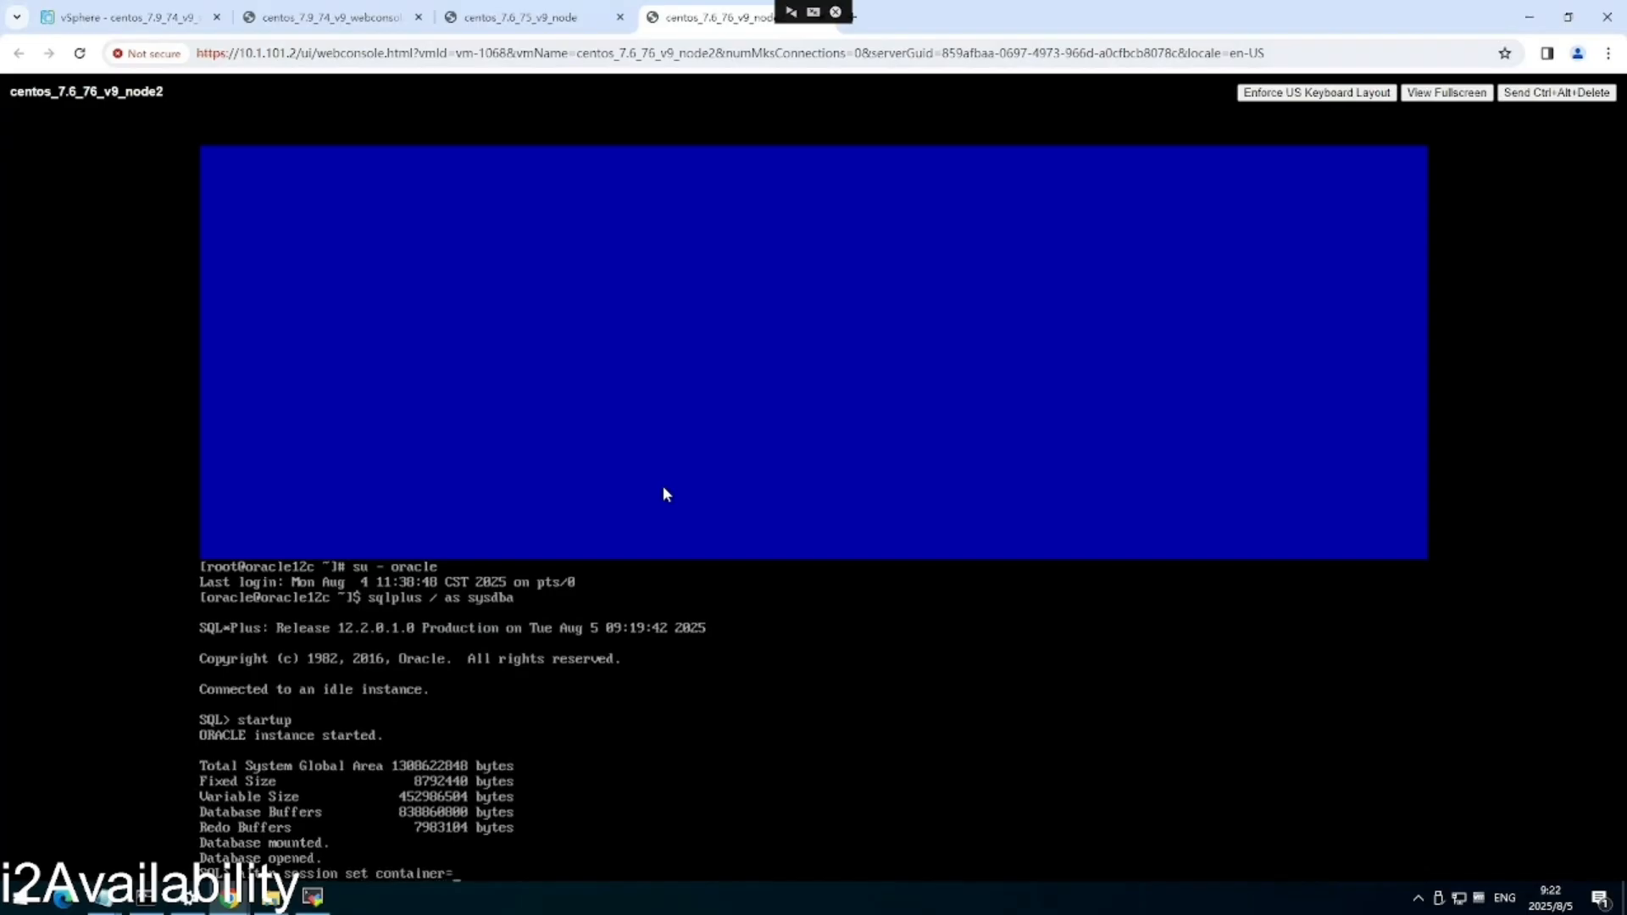
pyautogui.write('pdb01;')
# Switch to pdb01 and query wong.product, which returns ORA-00942 table or view does not exist.
pyautogui.press('Return')
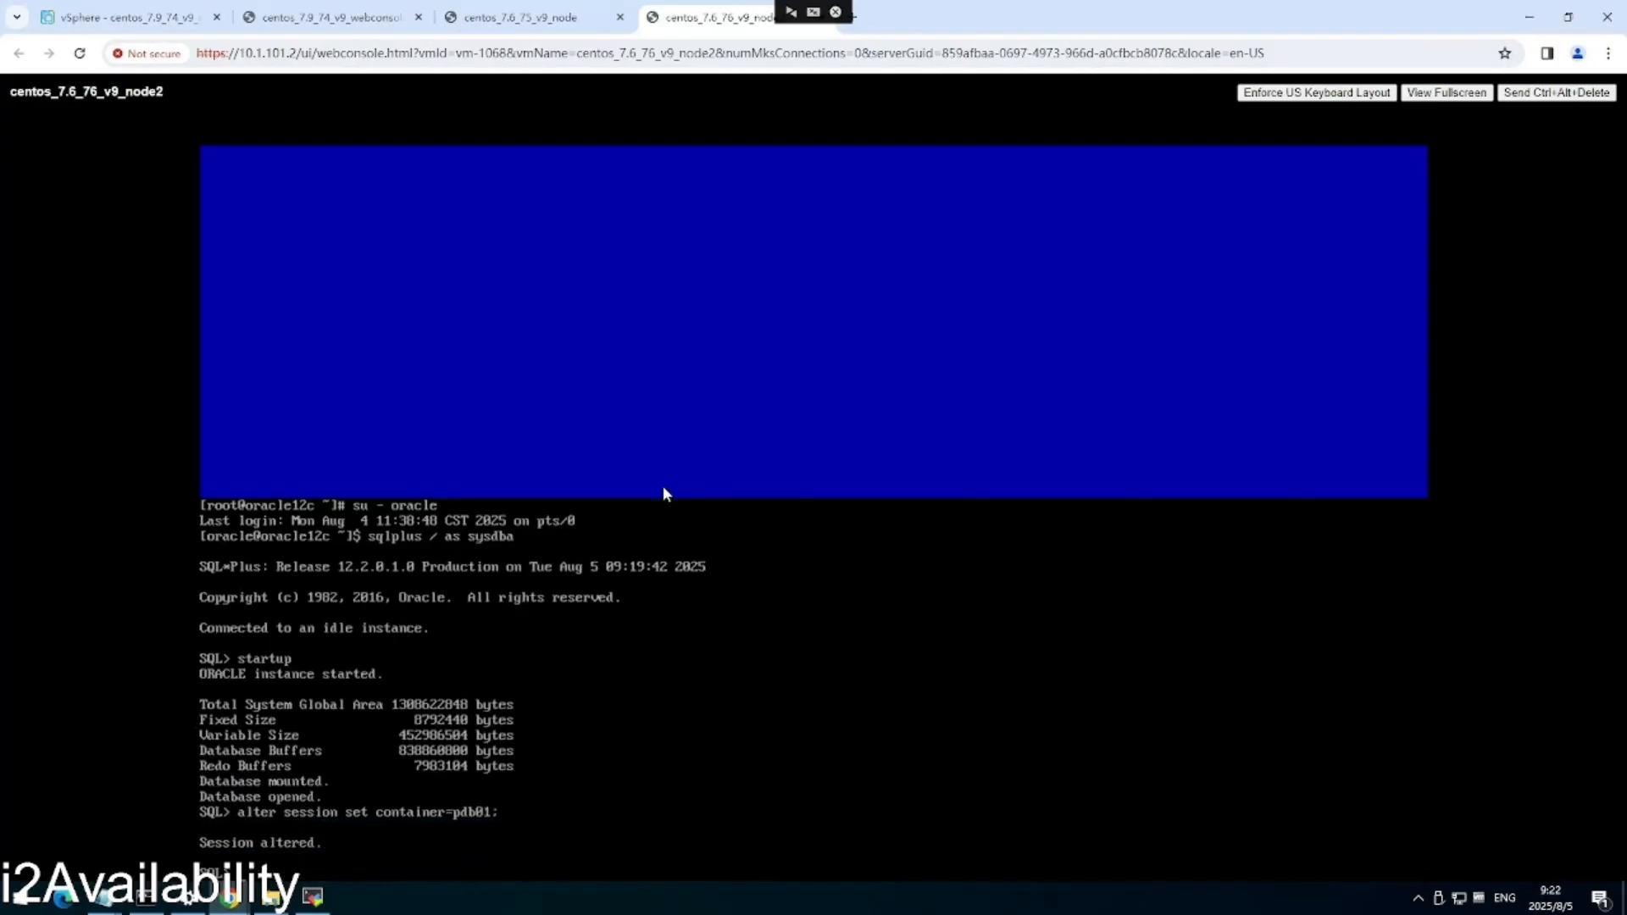
pyautogui.write('select * from wong.product;')
pyautogui.press('Return')
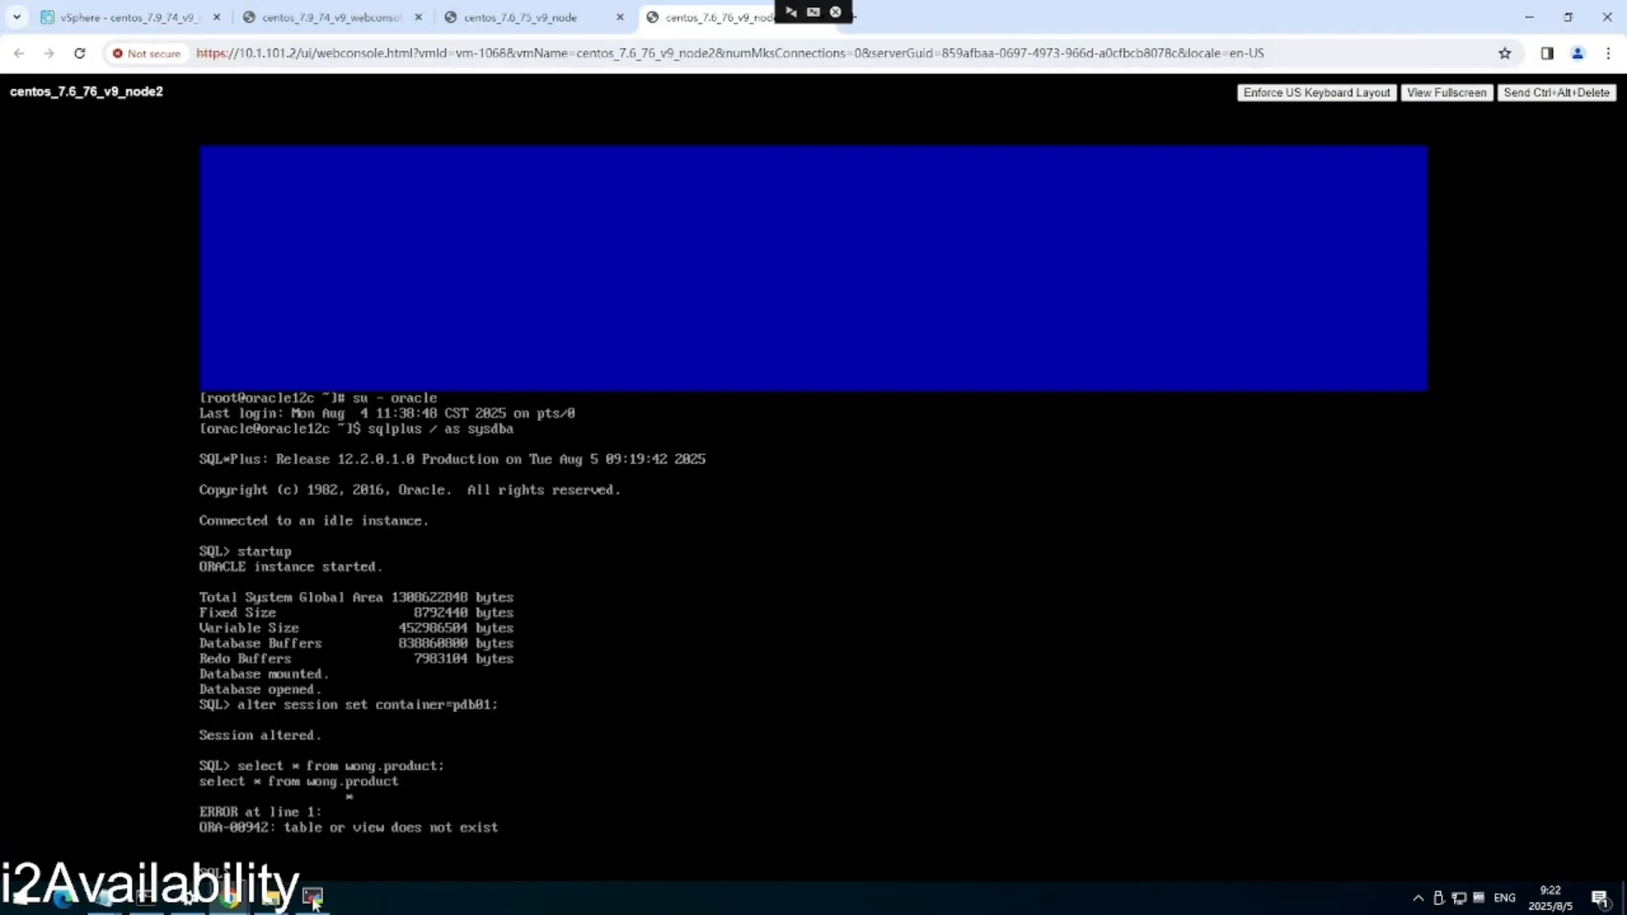
# Go to DR & Migration > Failover > Availability and start a new rule.
pyautogui.click(275, 847)
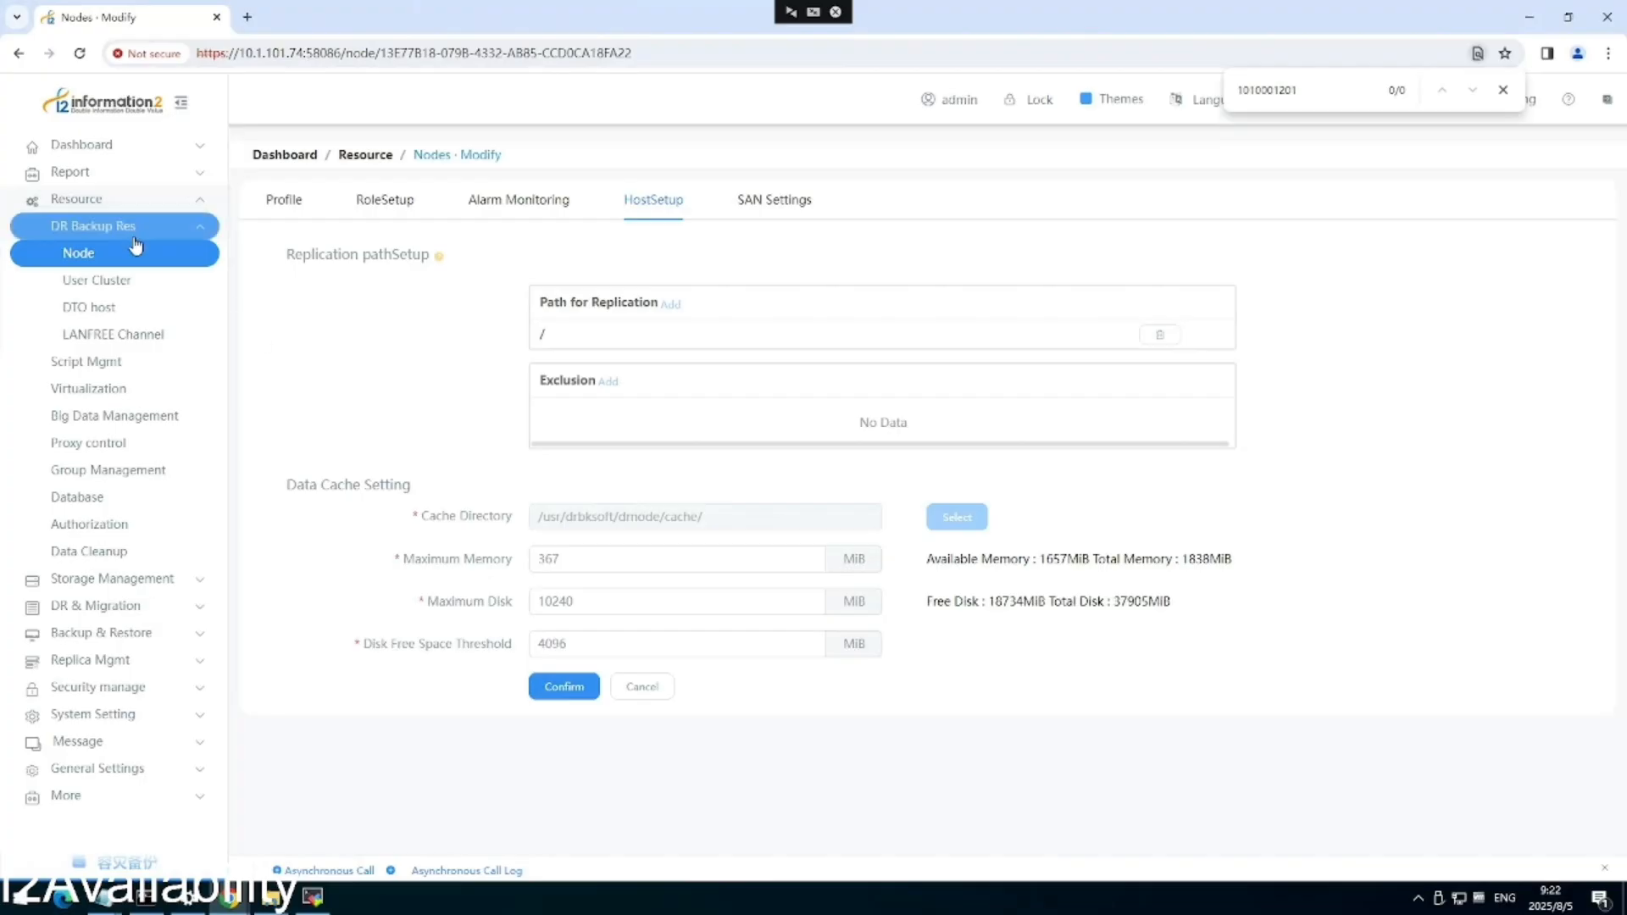
pyautogui.click(128, 607)
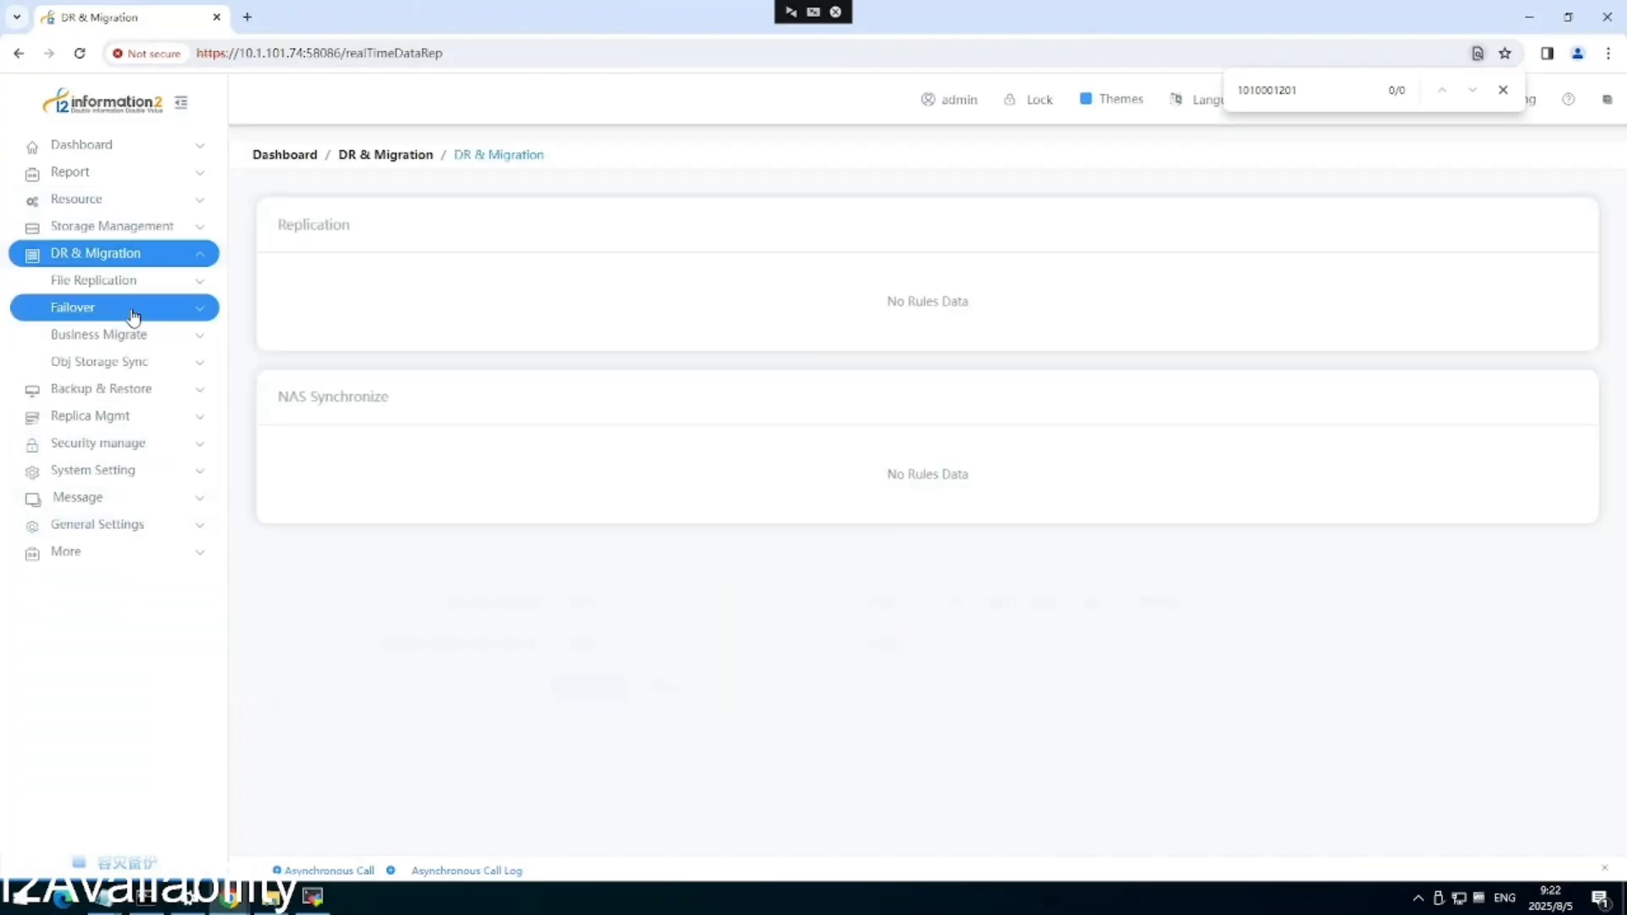
pyautogui.click(133, 315)
pyautogui.click(114, 341)
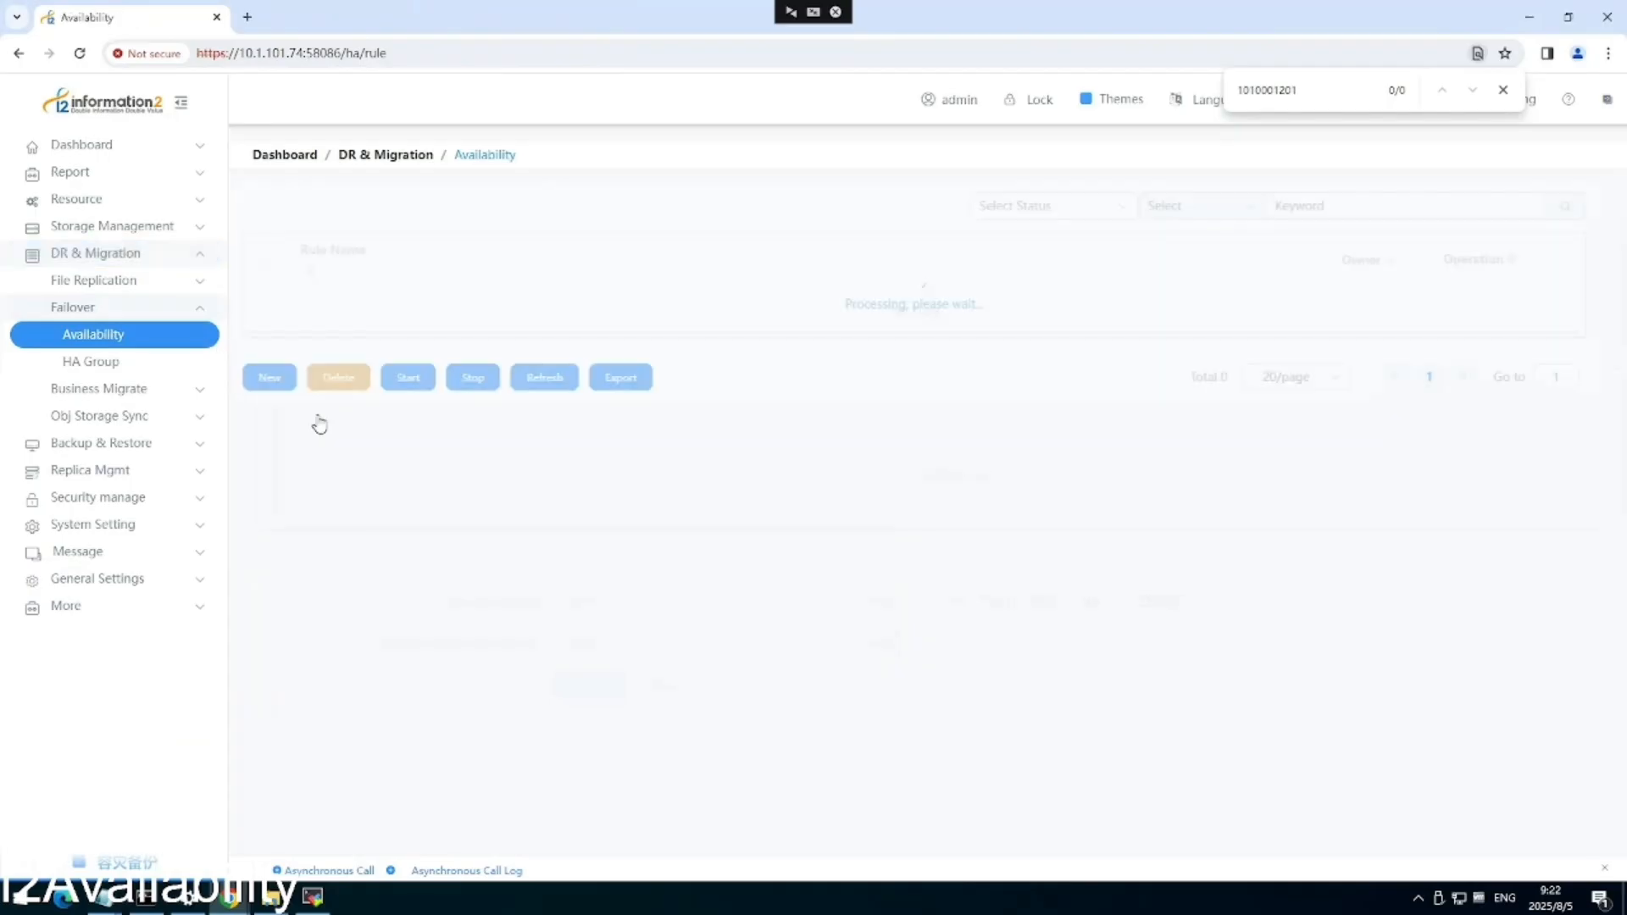
pyautogui.click(281, 381)
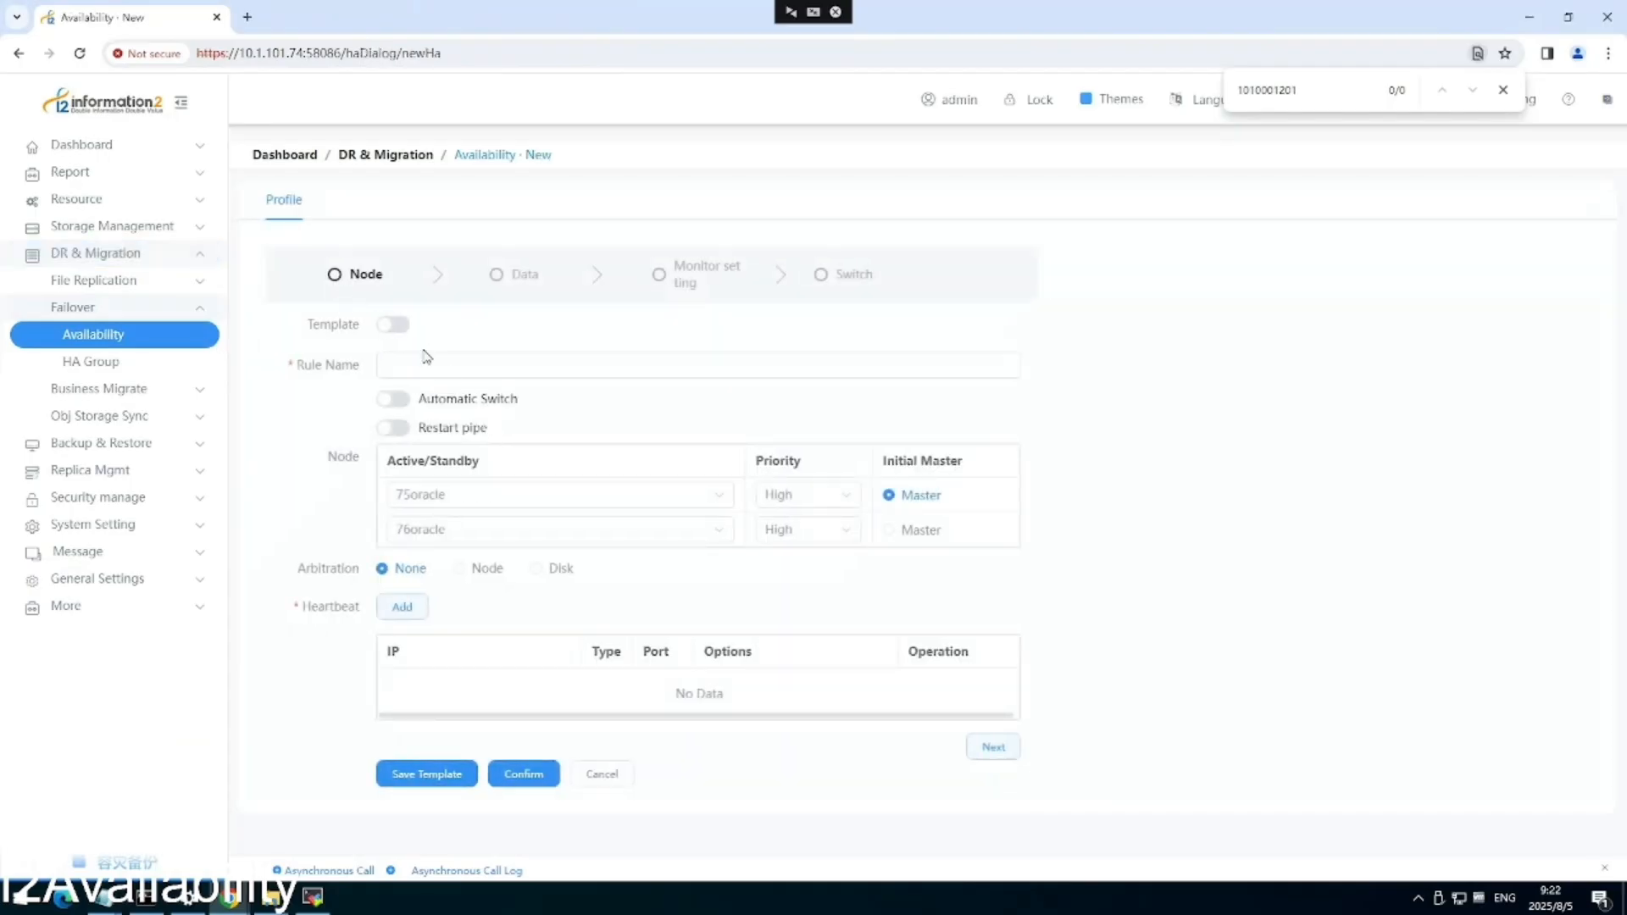
# Name the rule HA, enable automatic switching at all times, and set 76oracle's priority to Low.
pyautogui.click(407, 363)
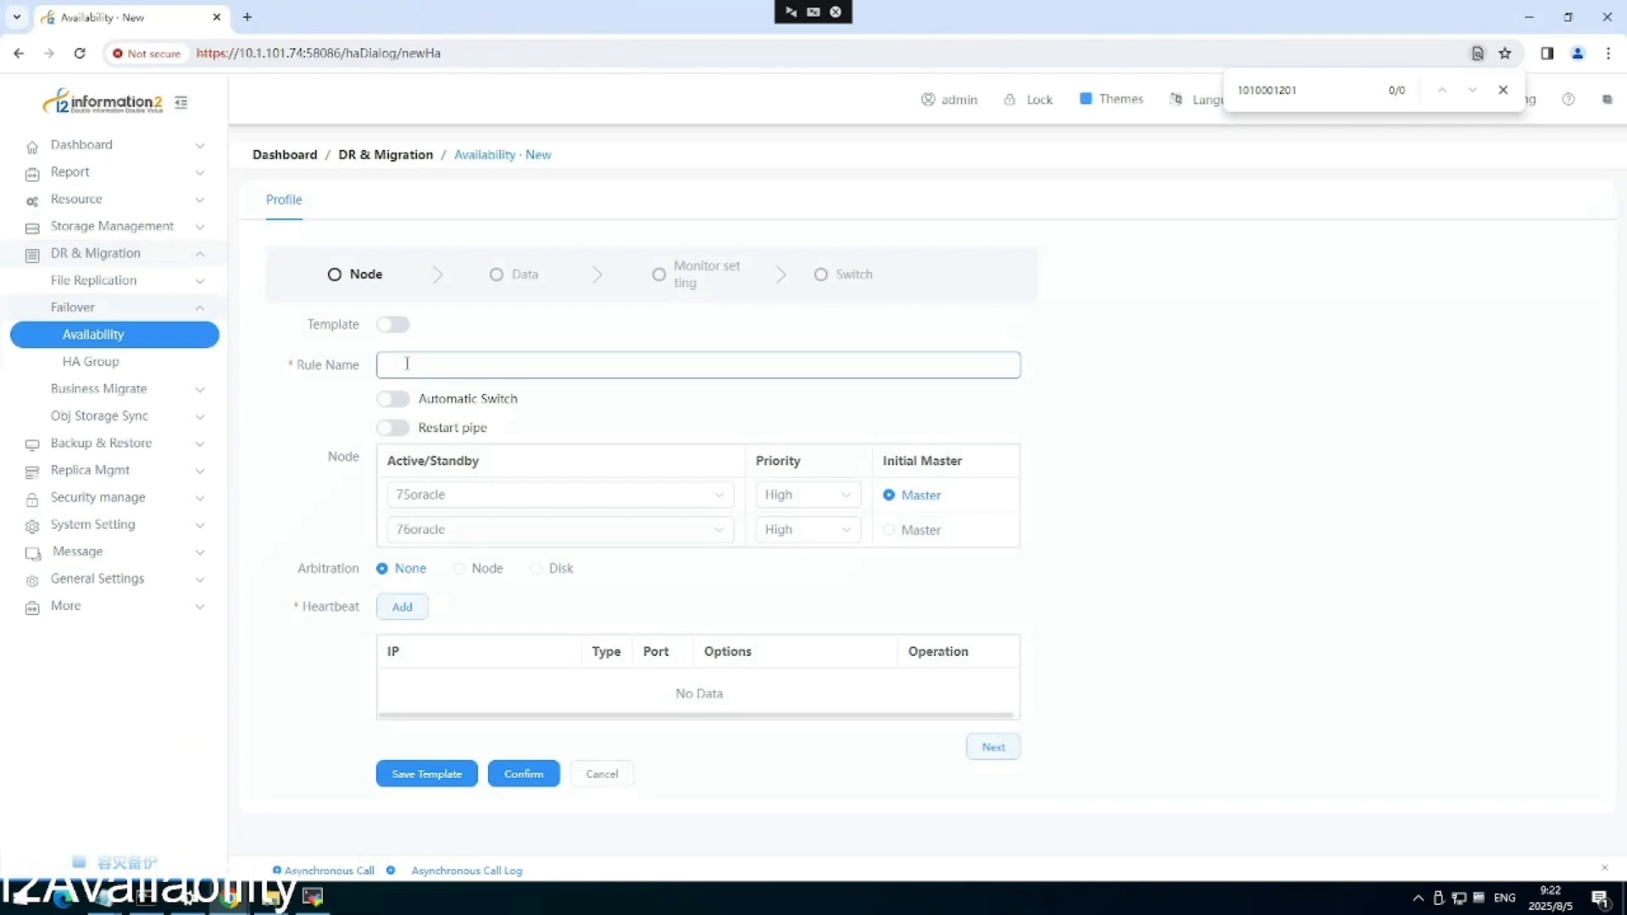
pyautogui.write('HA')
pyautogui.click(396, 399)
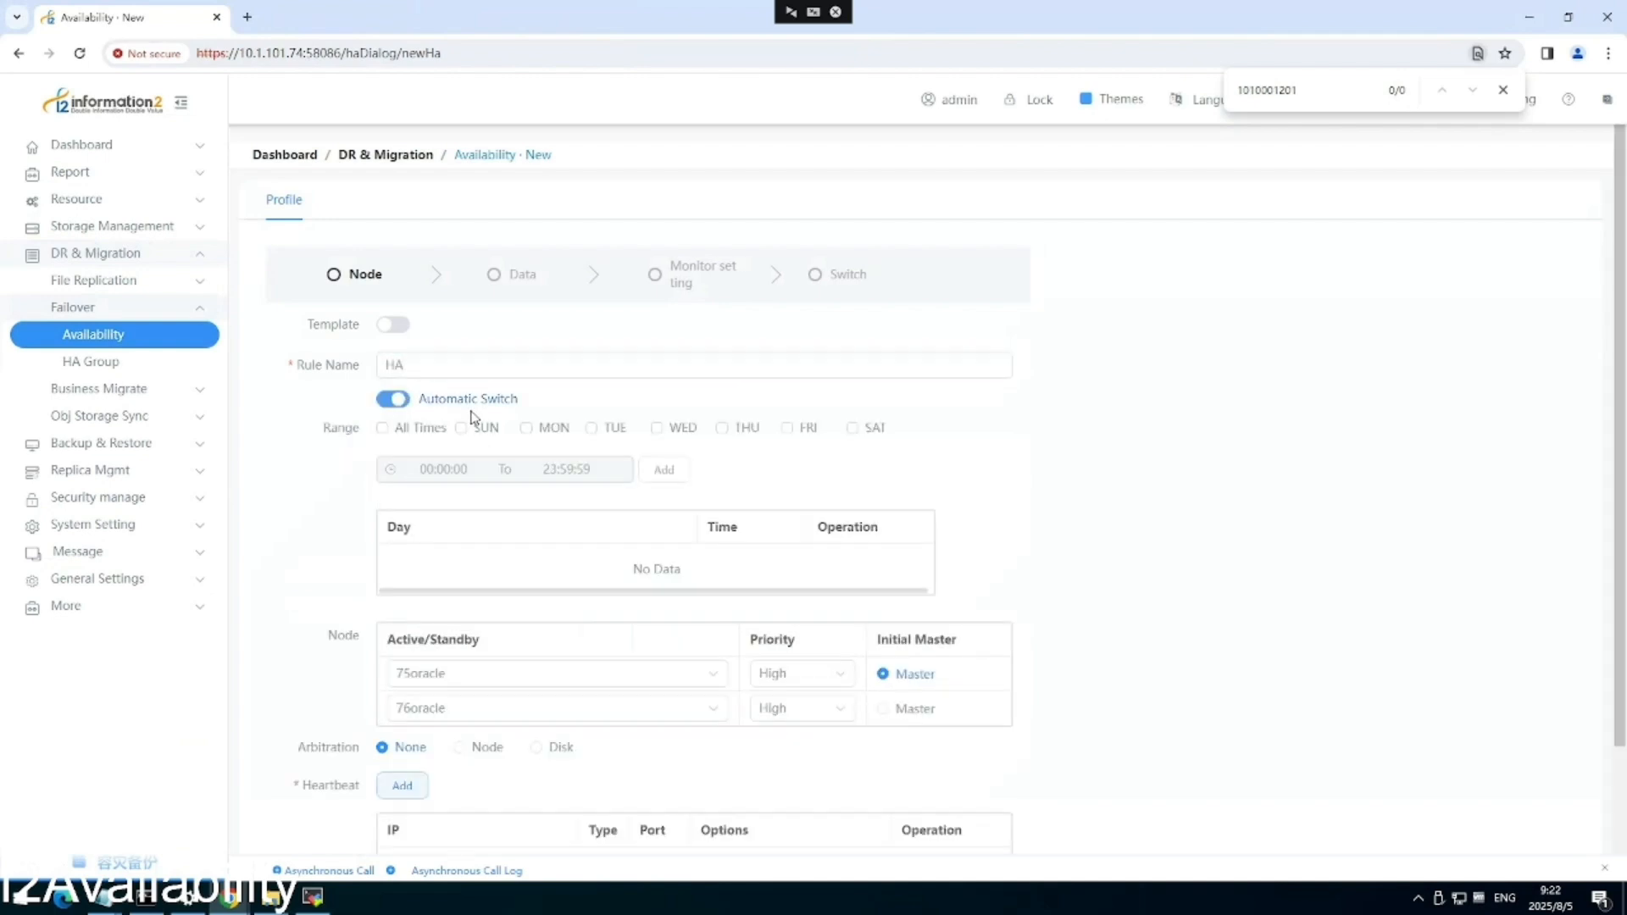
pyautogui.click(427, 426)
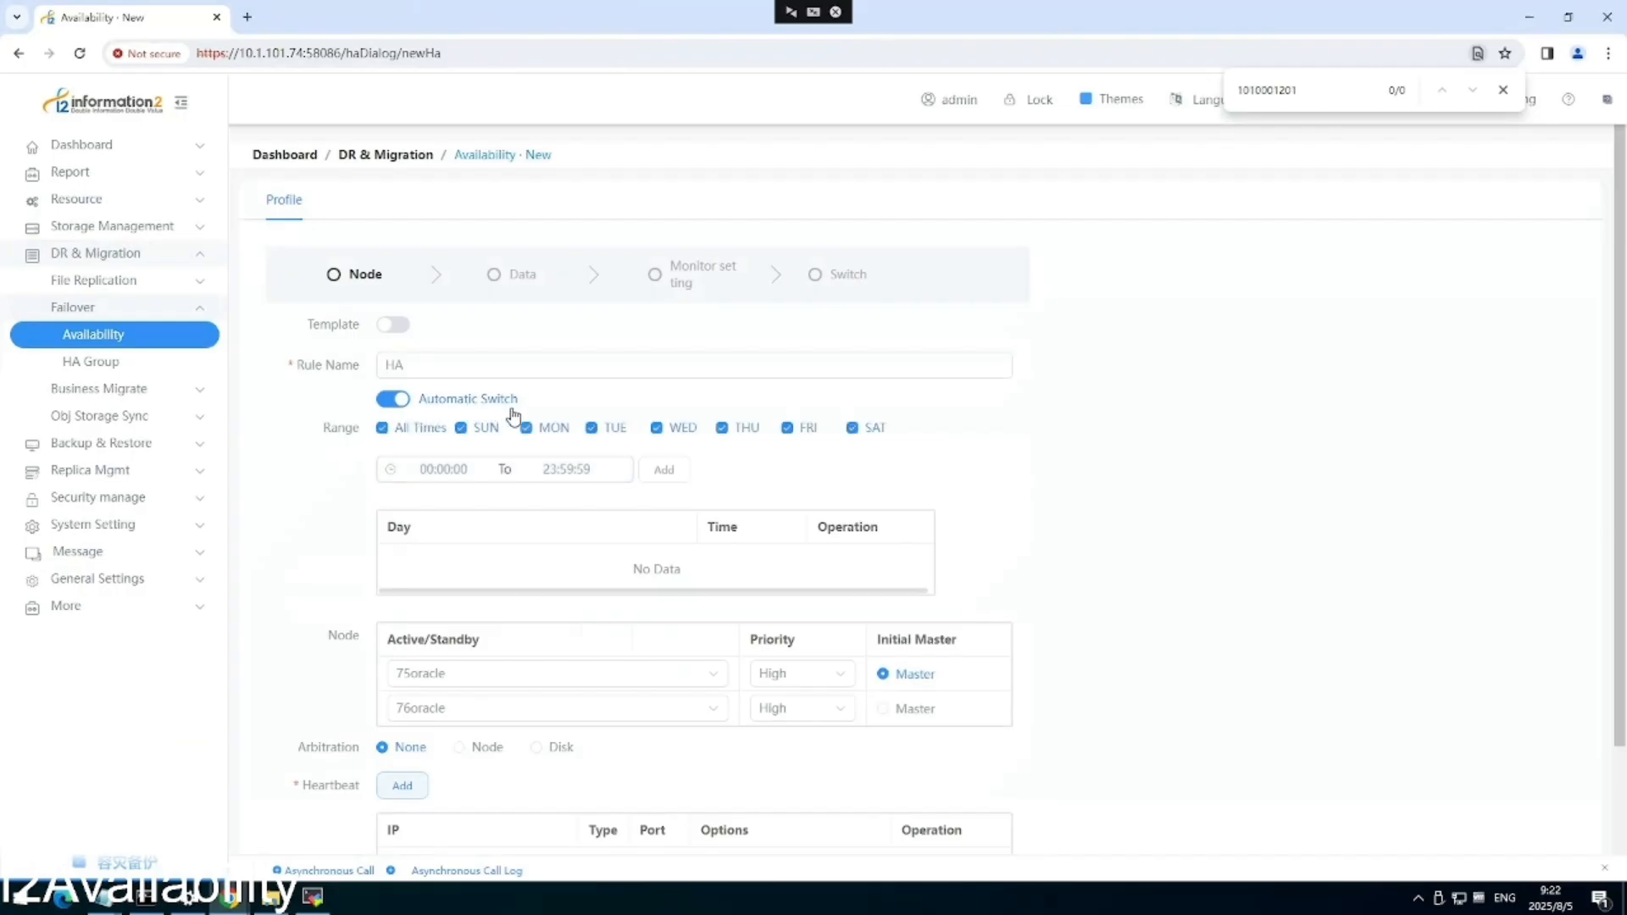
pyautogui.scroll(-1, 514, 416)
pyautogui.scroll(-1, 517, 424)
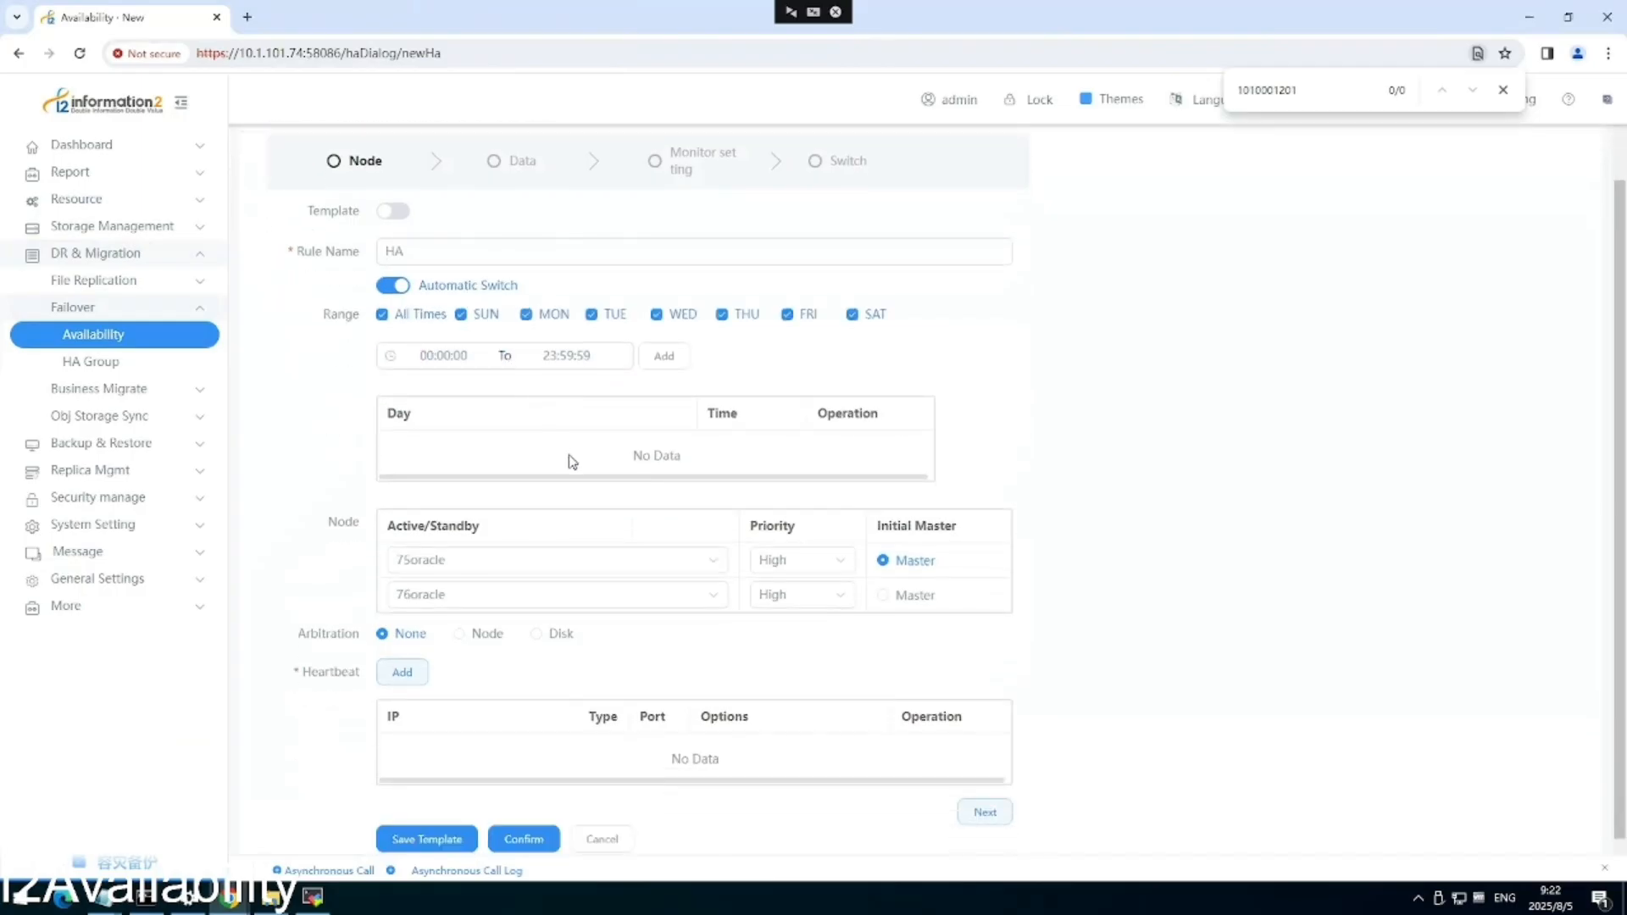
pyautogui.click(831, 567)
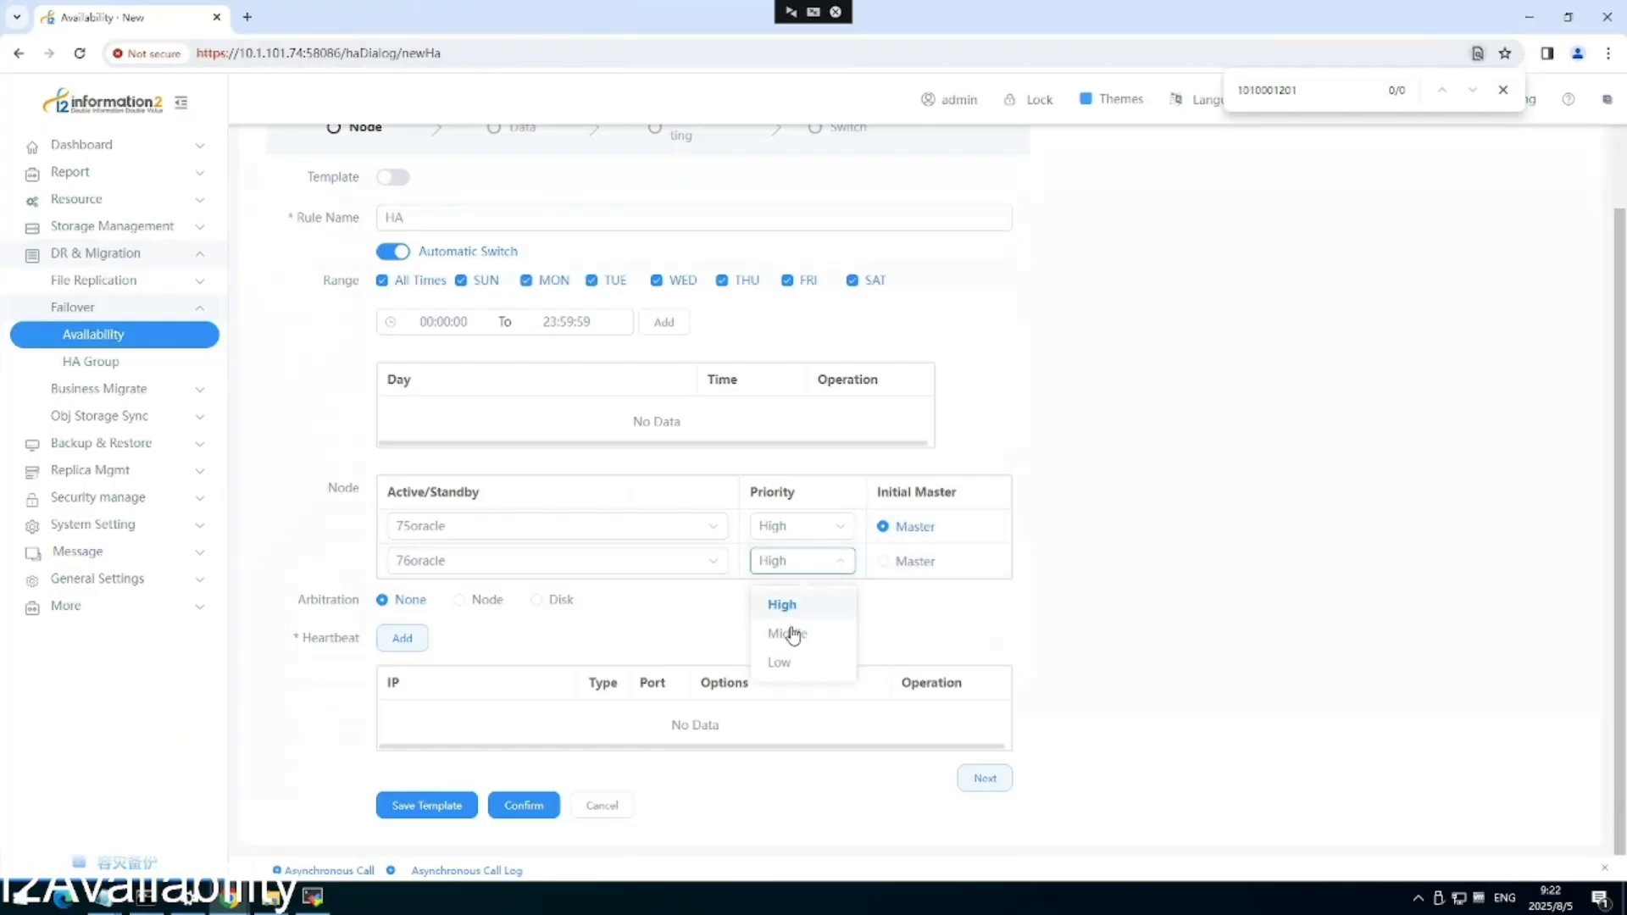
pyautogui.click(795, 664)
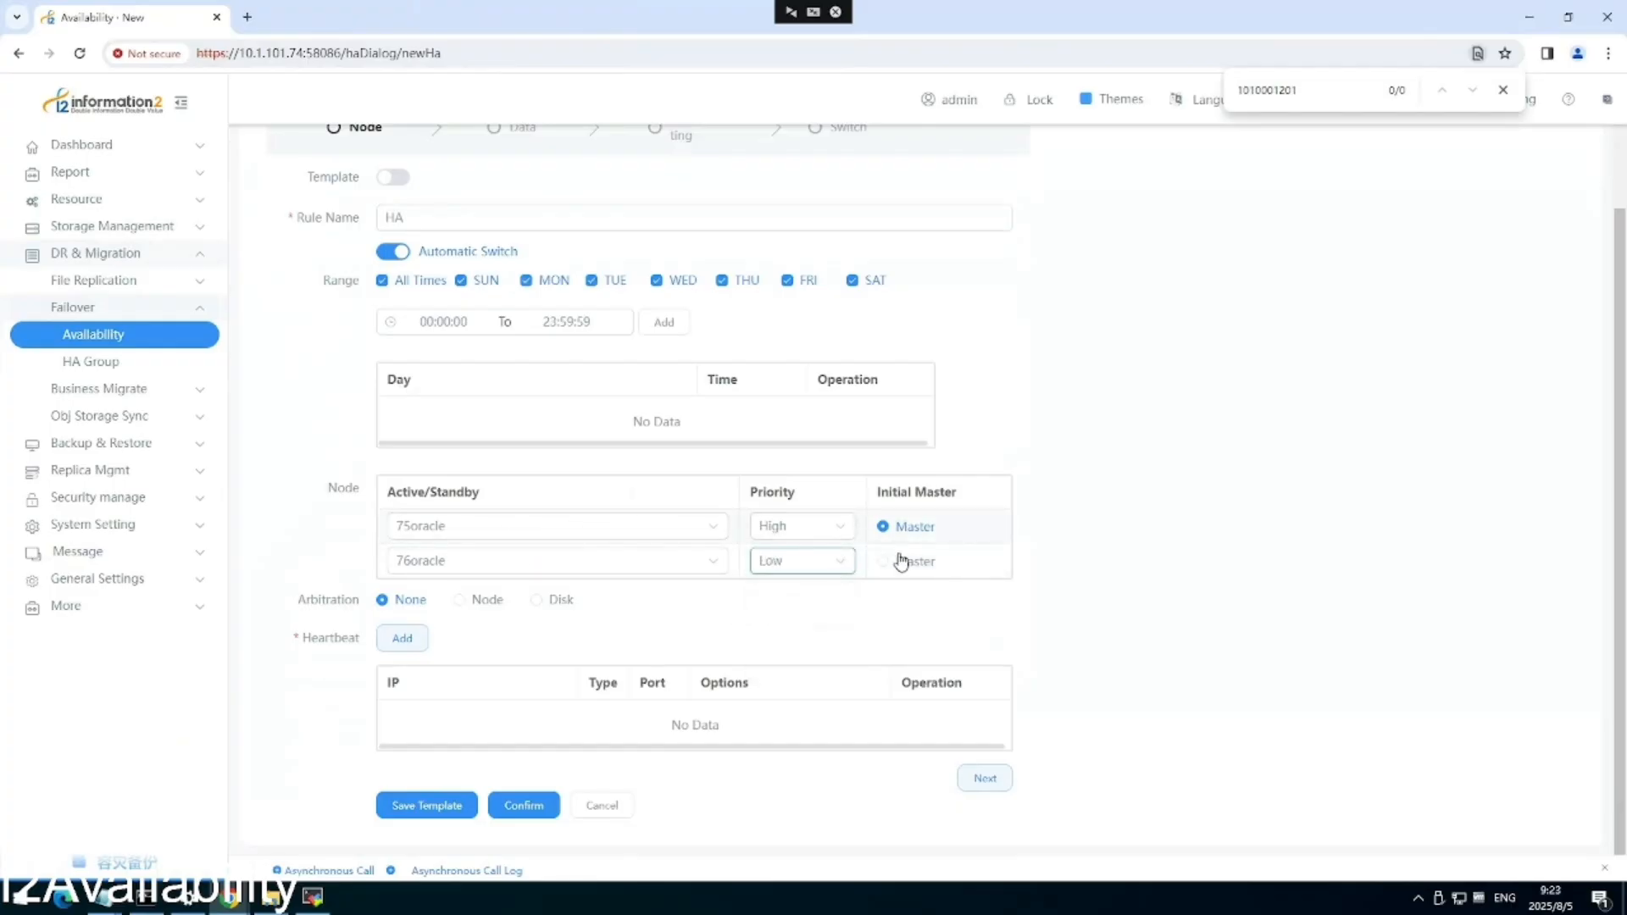
# Choose Node as the rule's arbitration method.
pyautogui.scroll(1, 776, 585)
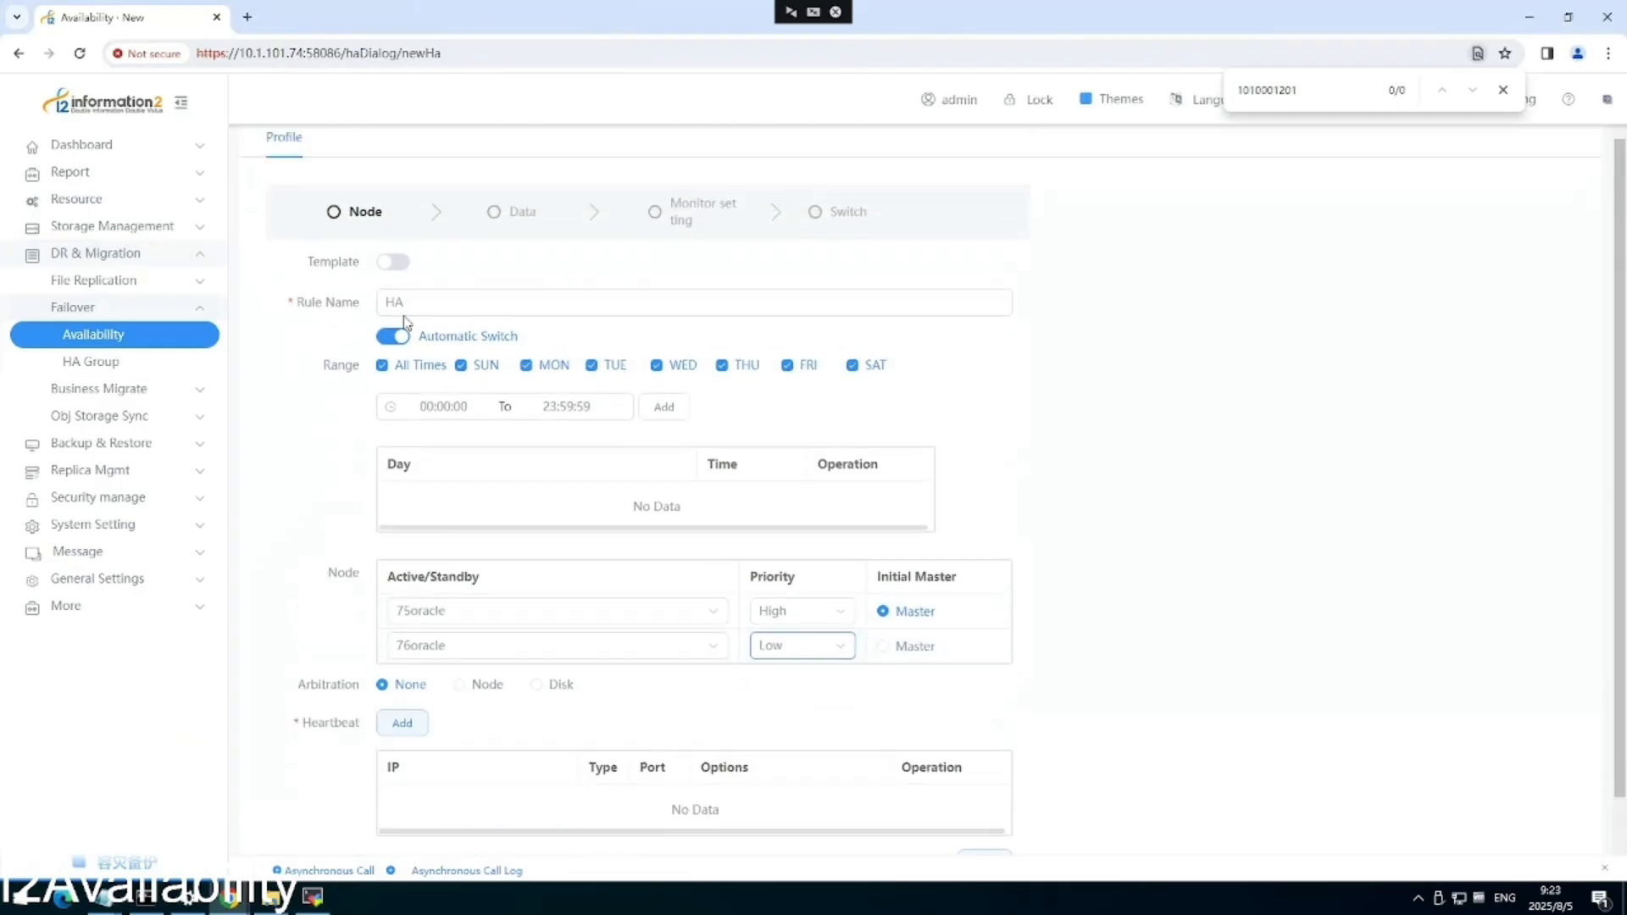
pyautogui.scroll(1, 691, 607)
pyautogui.scroll(-1, 690, 618)
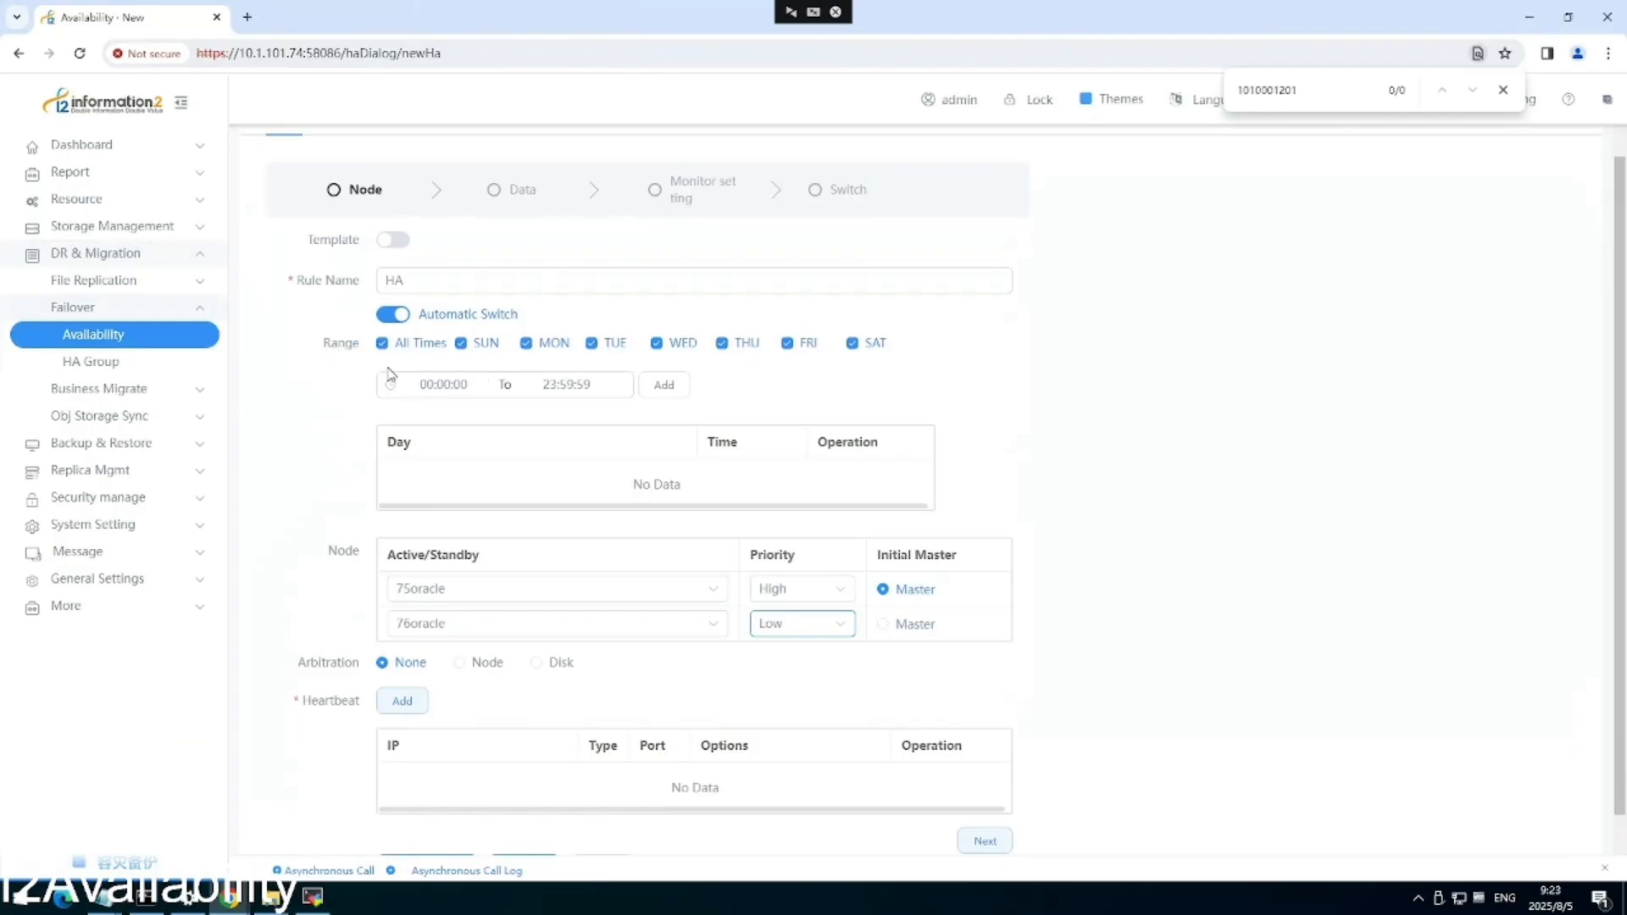
pyautogui.scroll(-1, 405, 432)
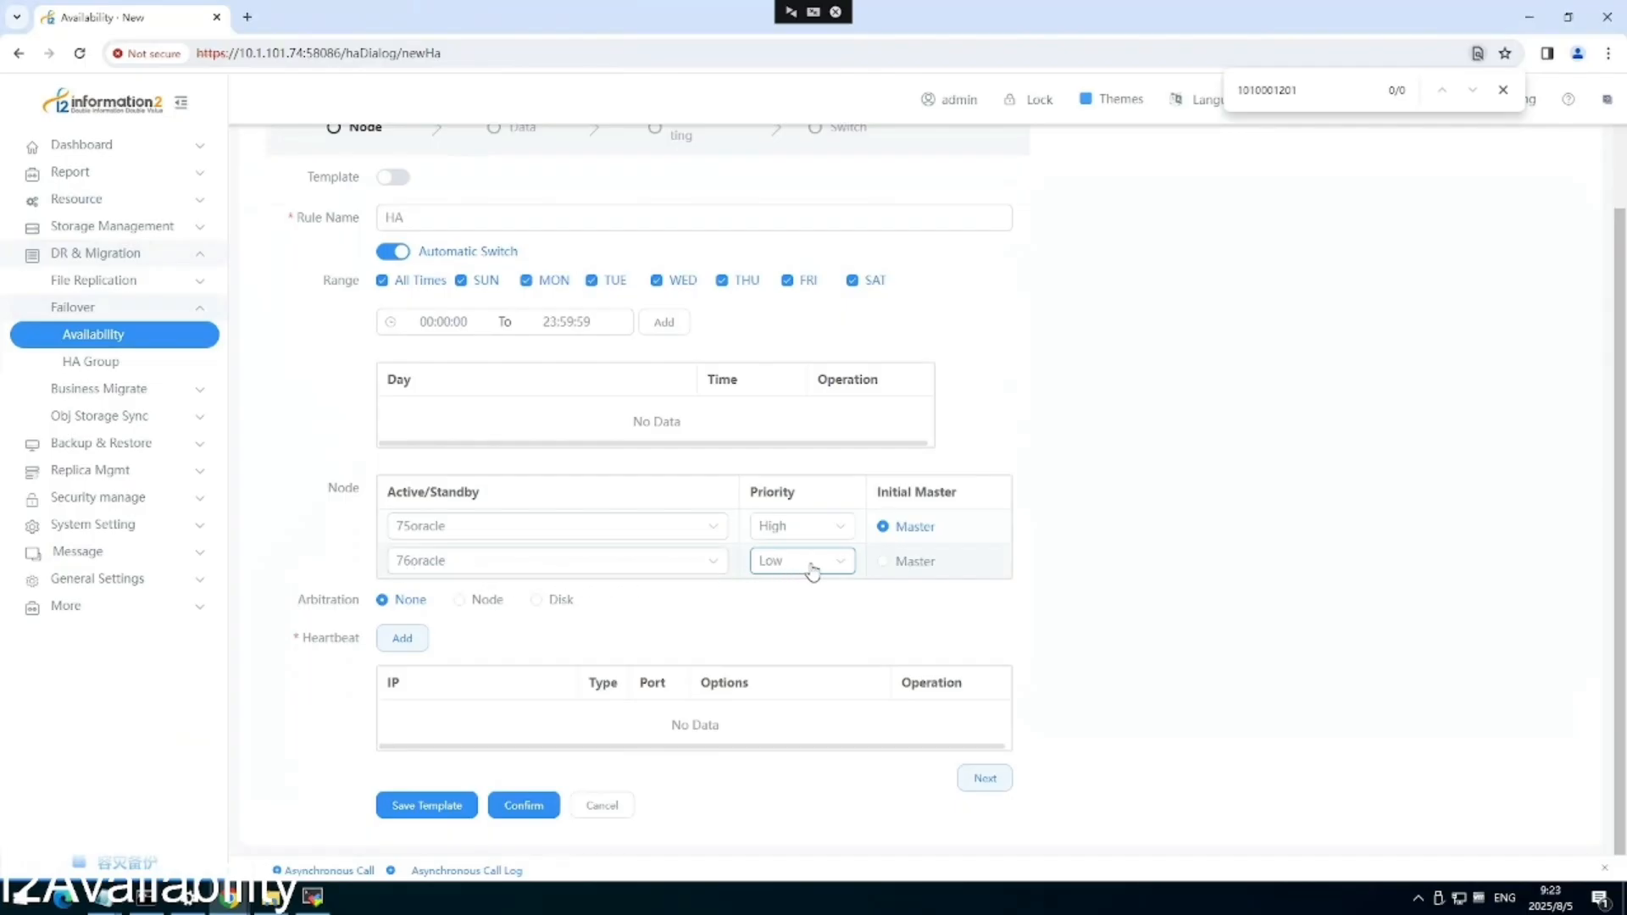
pyautogui.click(458, 600)
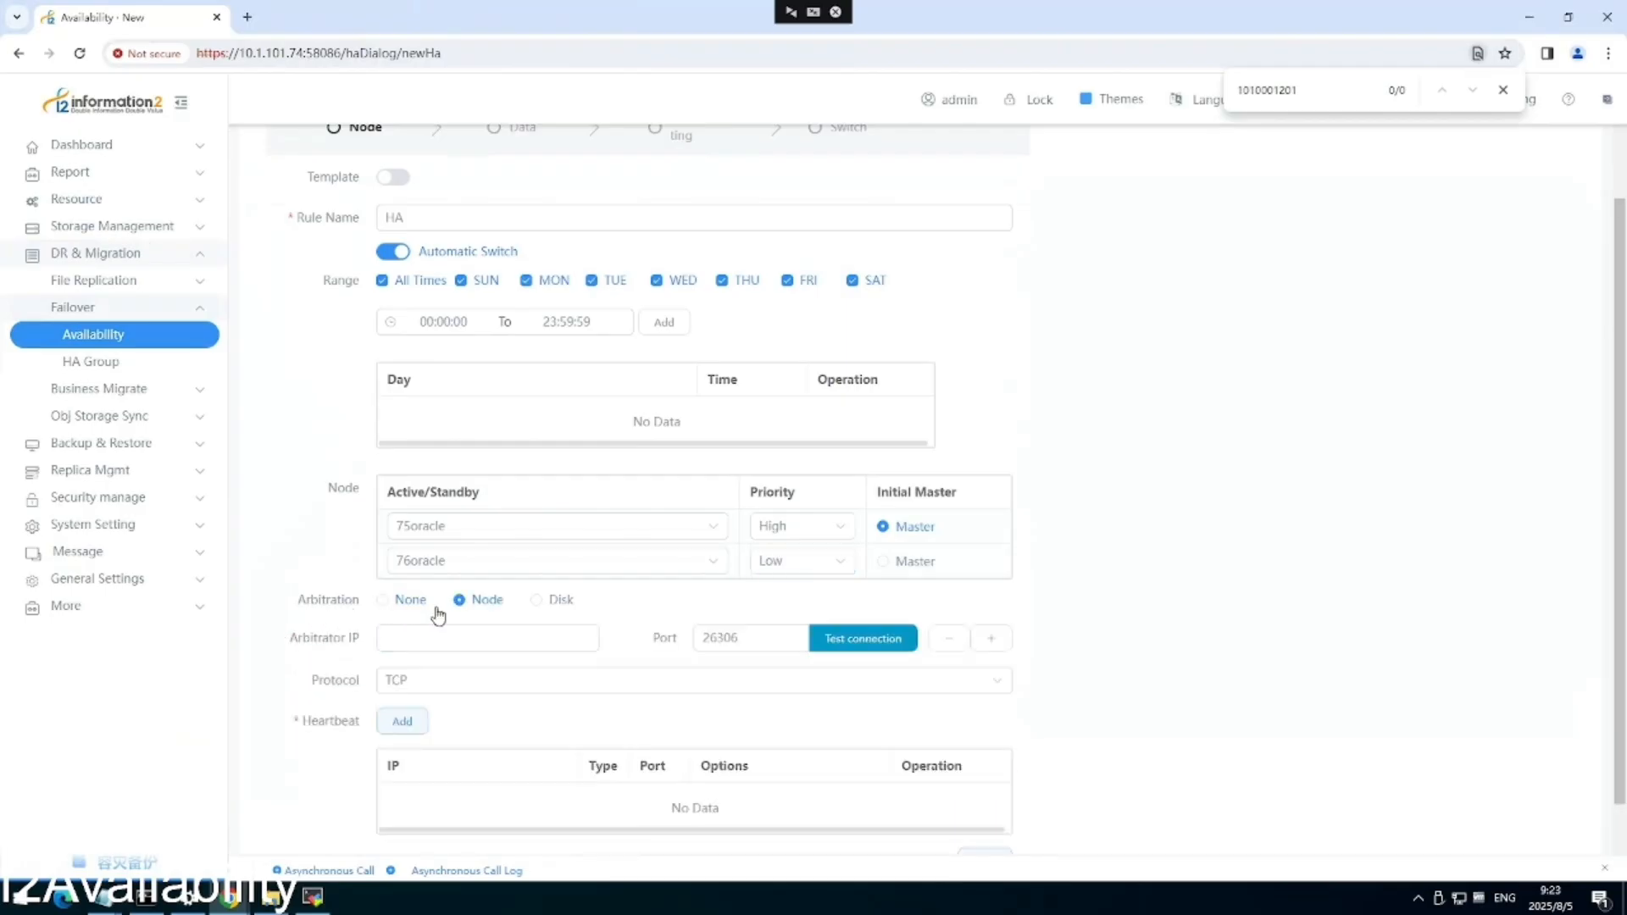
# Set the arbitrator IP to 10.1.101.74 and test the connection.
pyautogui.scroll(-2, 509, 615)
pyautogui.click(459, 561)
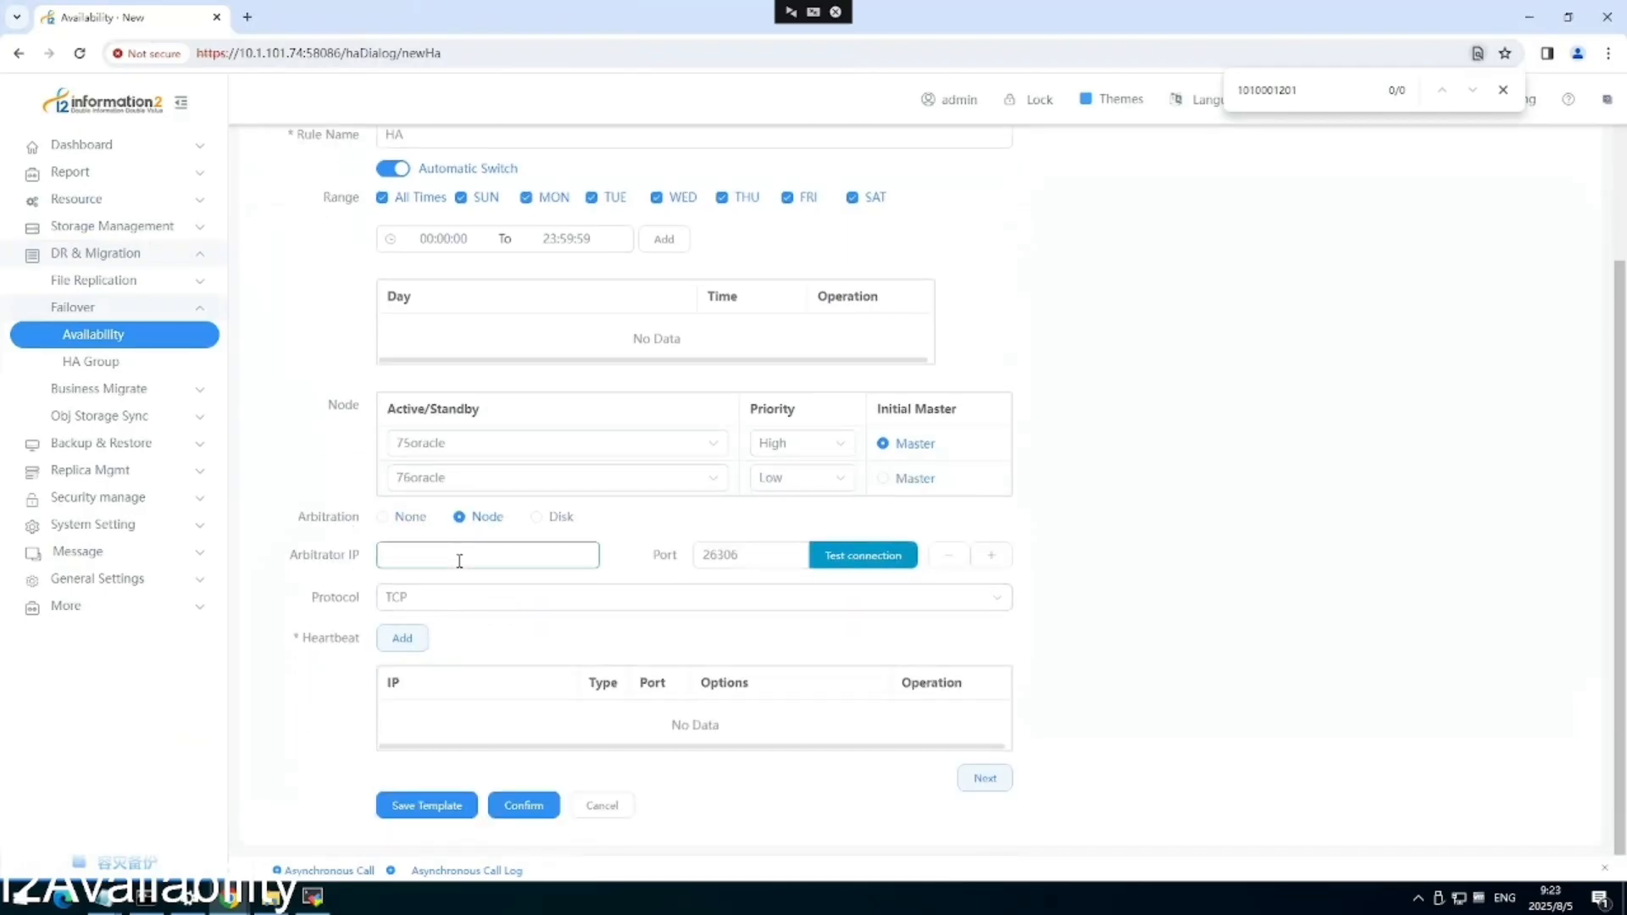
pyautogui.write('10.1.101.74')
pyautogui.click(844, 557)
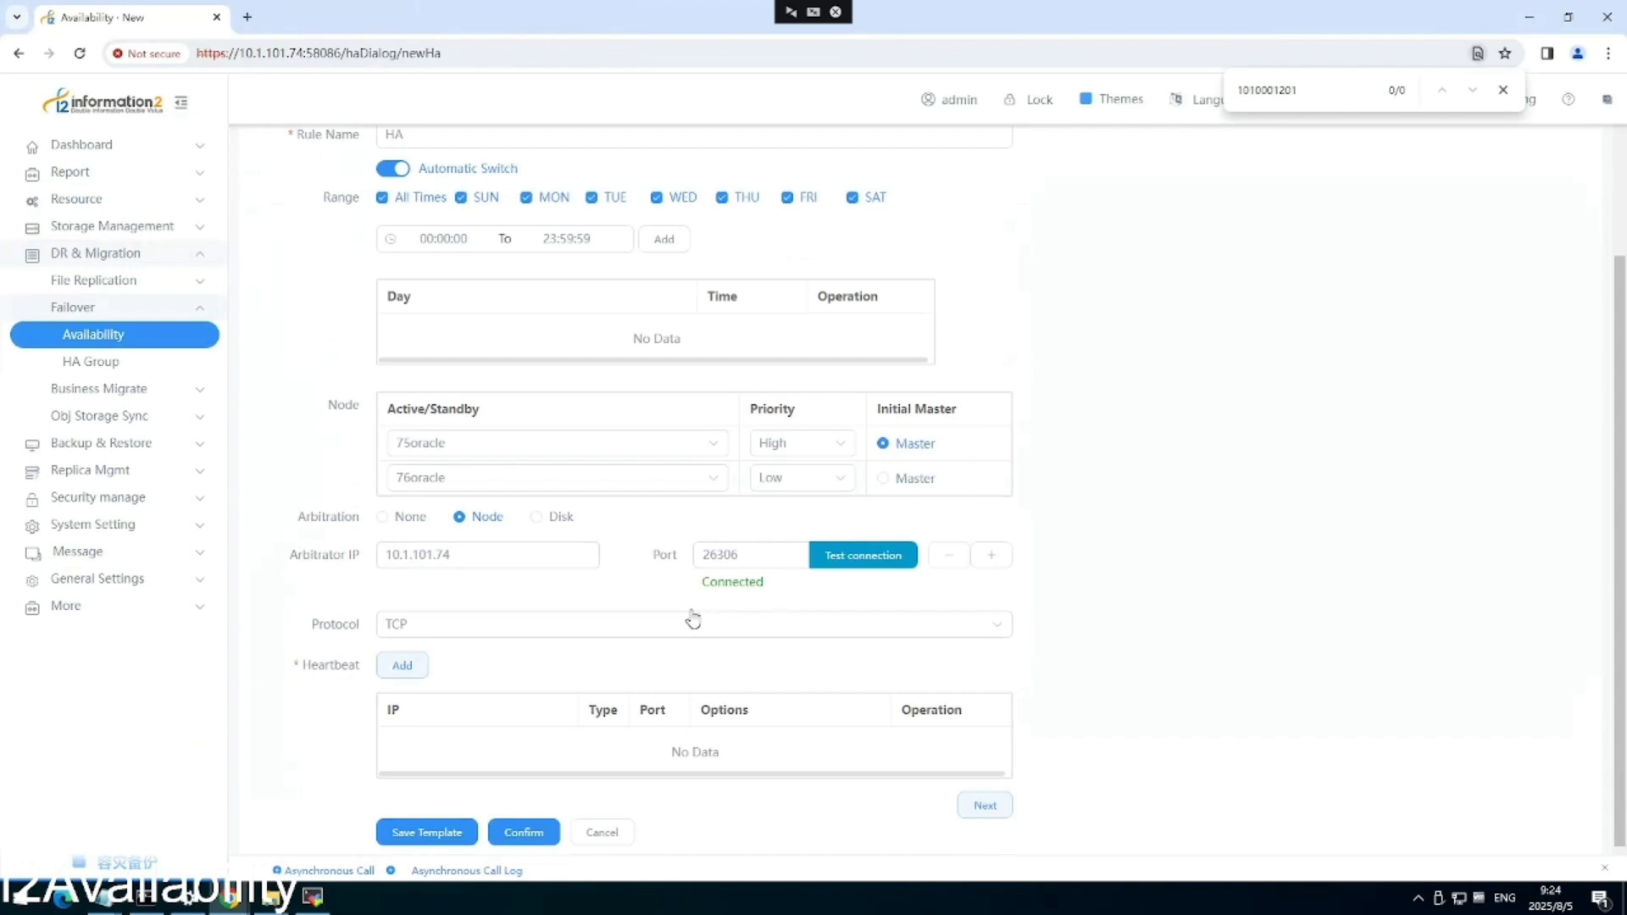
# Add a TCP heartbeat between 10.1.101.75 and 10.1.101.76 on port 26305, then continue to Data.
pyautogui.click(403, 666)
pyautogui.click(1042, 601)
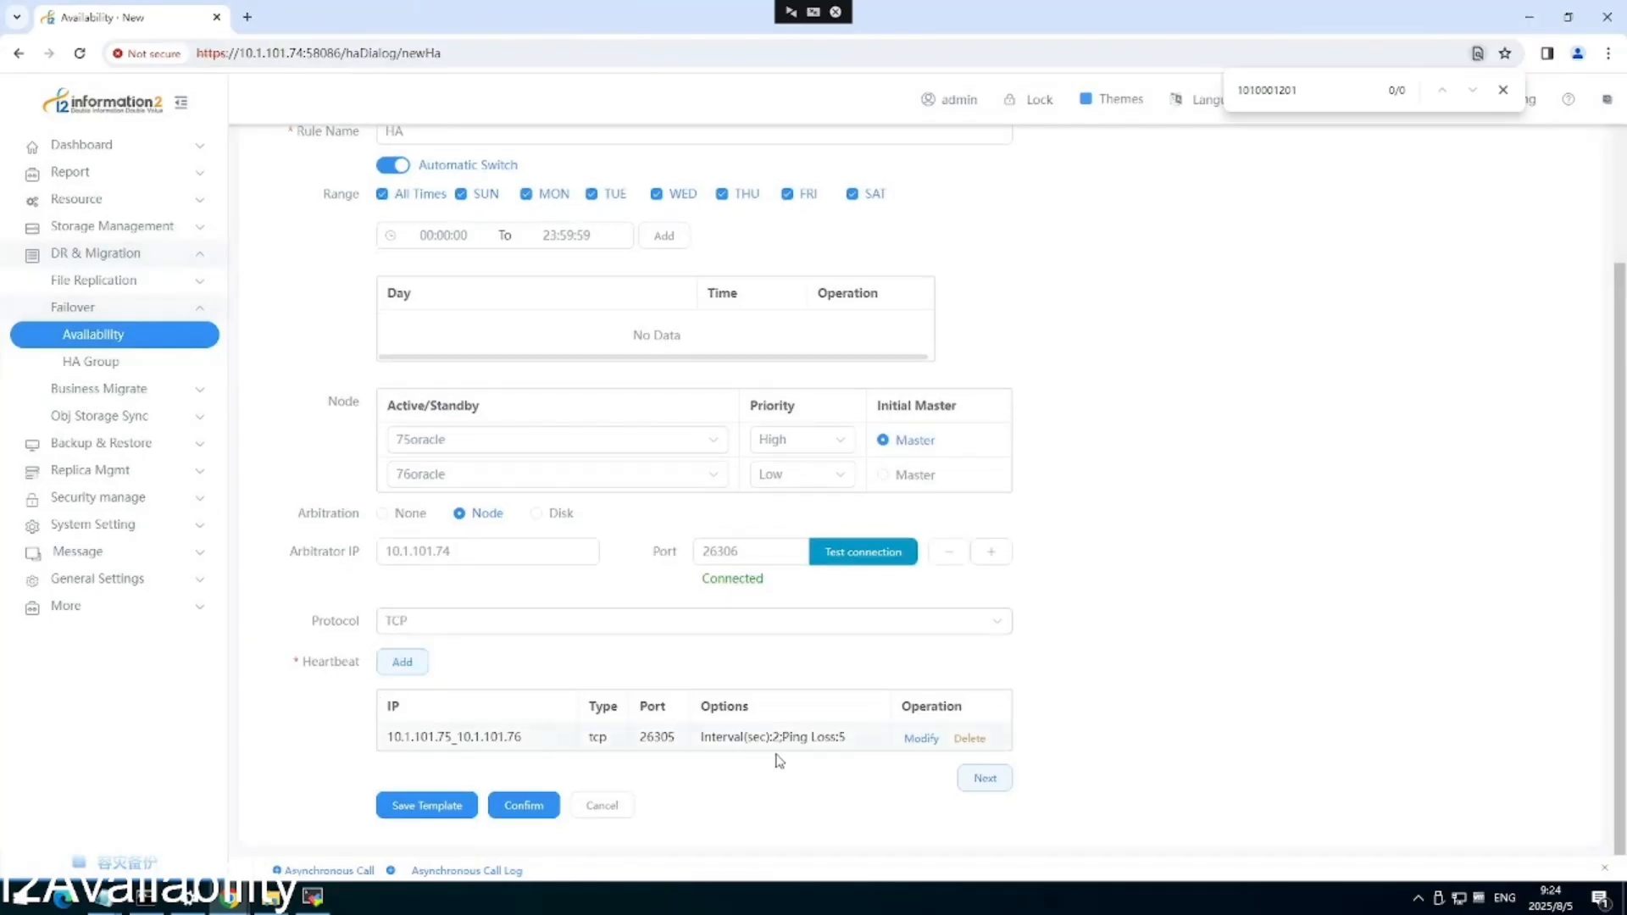
pyautogui.click(978, 779)
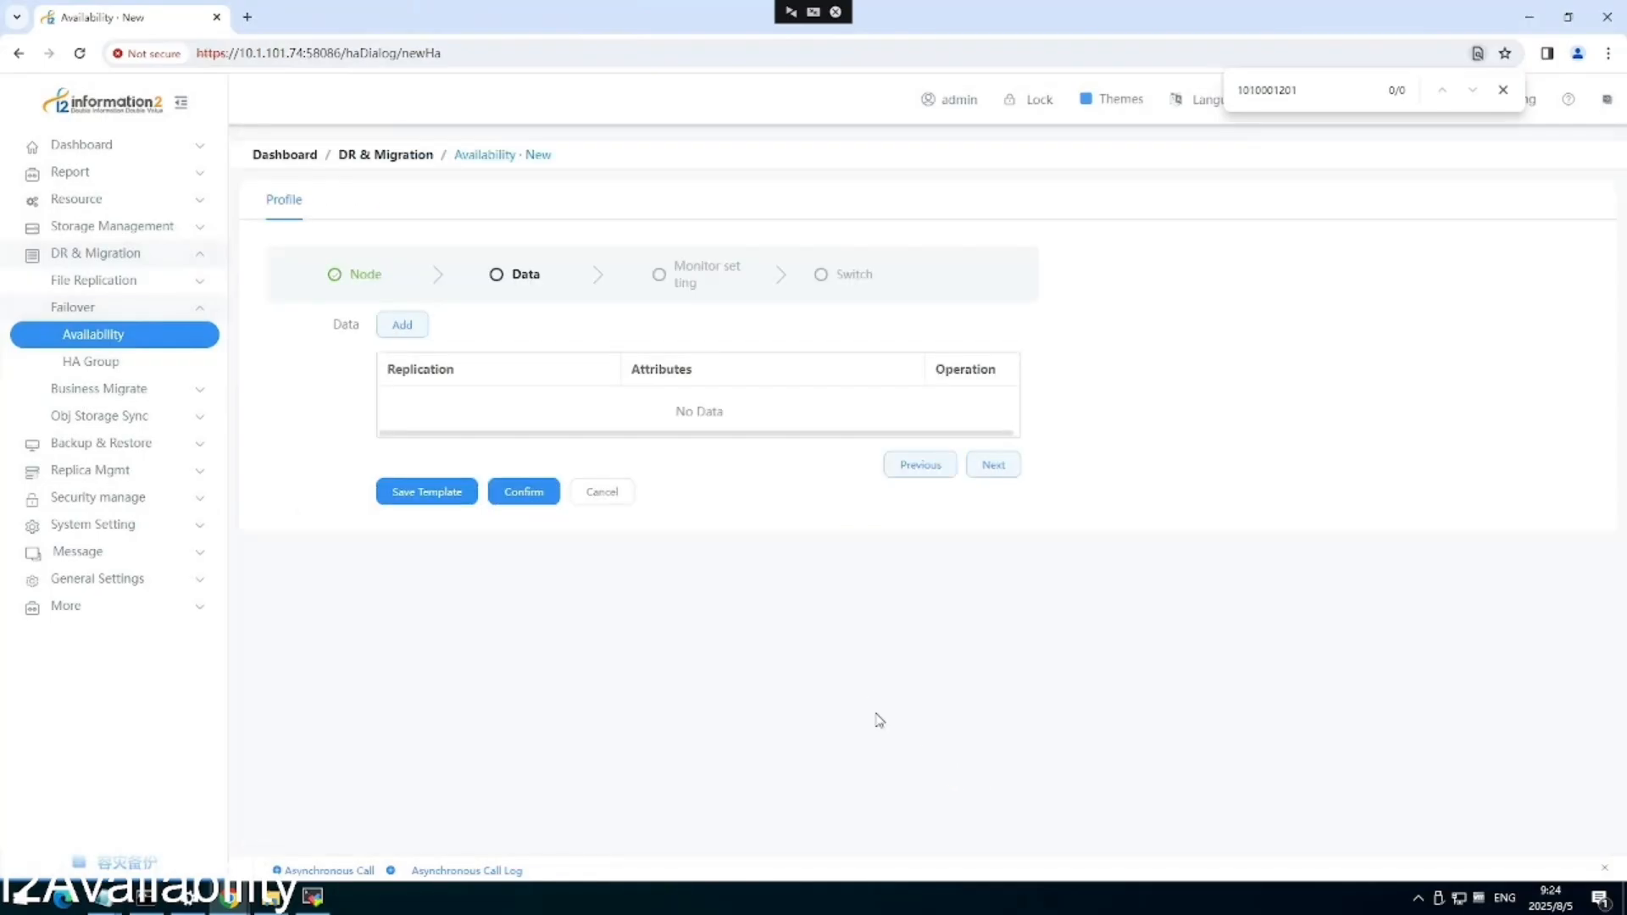
# Add /u01/app/oracle/oradata/orcl/ as a replication path for the new data entry.
pyautogui.click(404, 332)
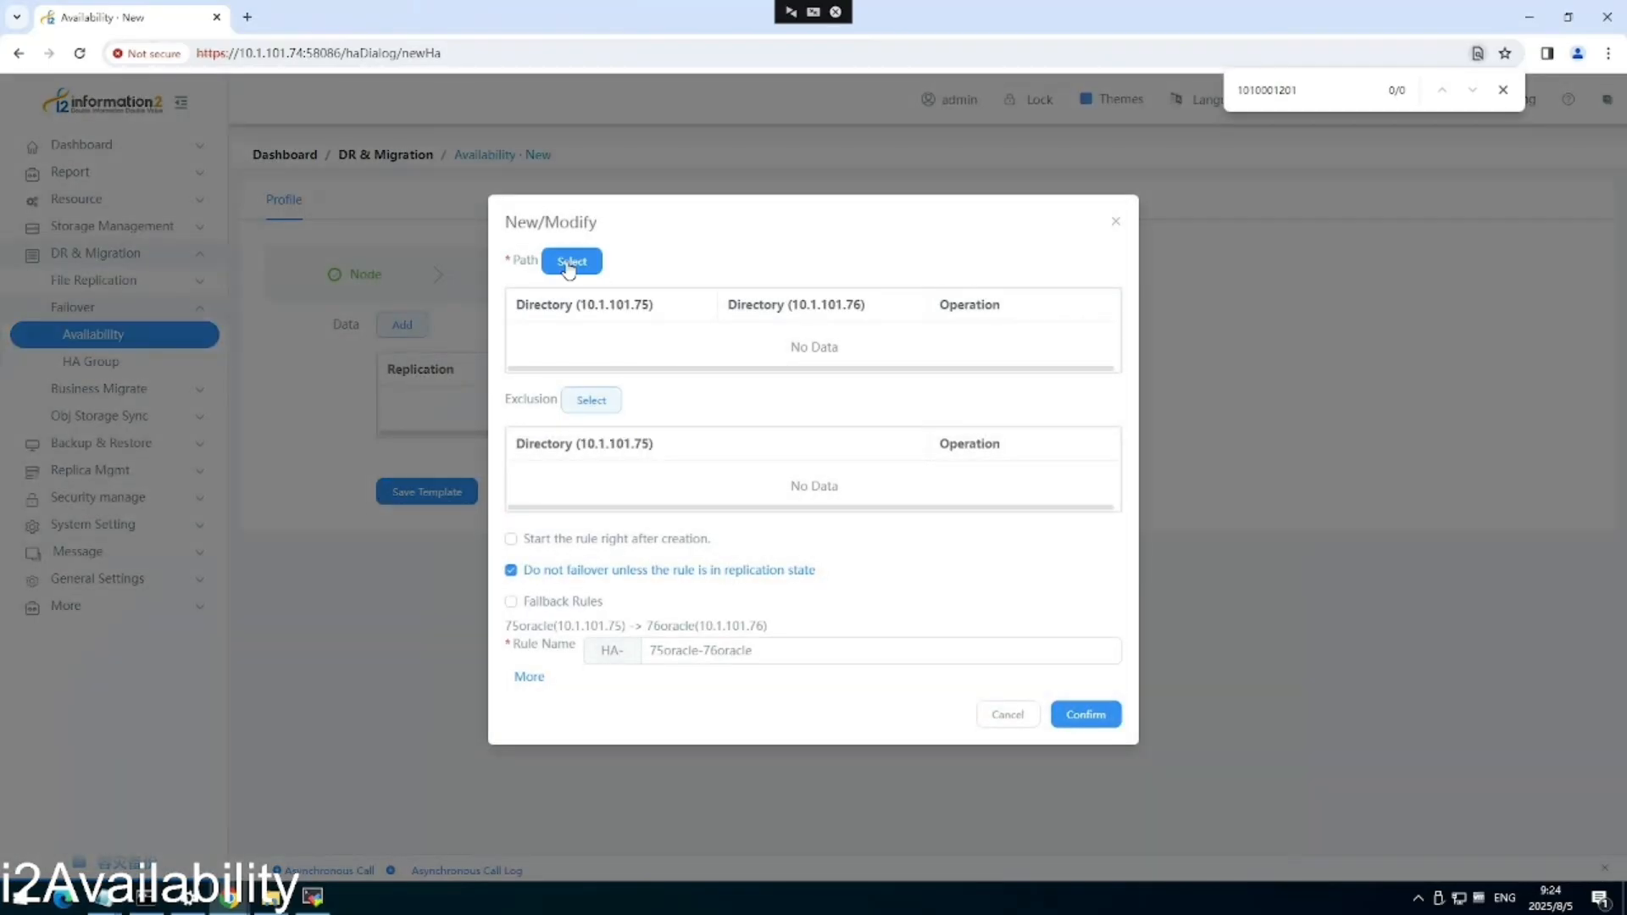
pyautogui.click(569, 263)
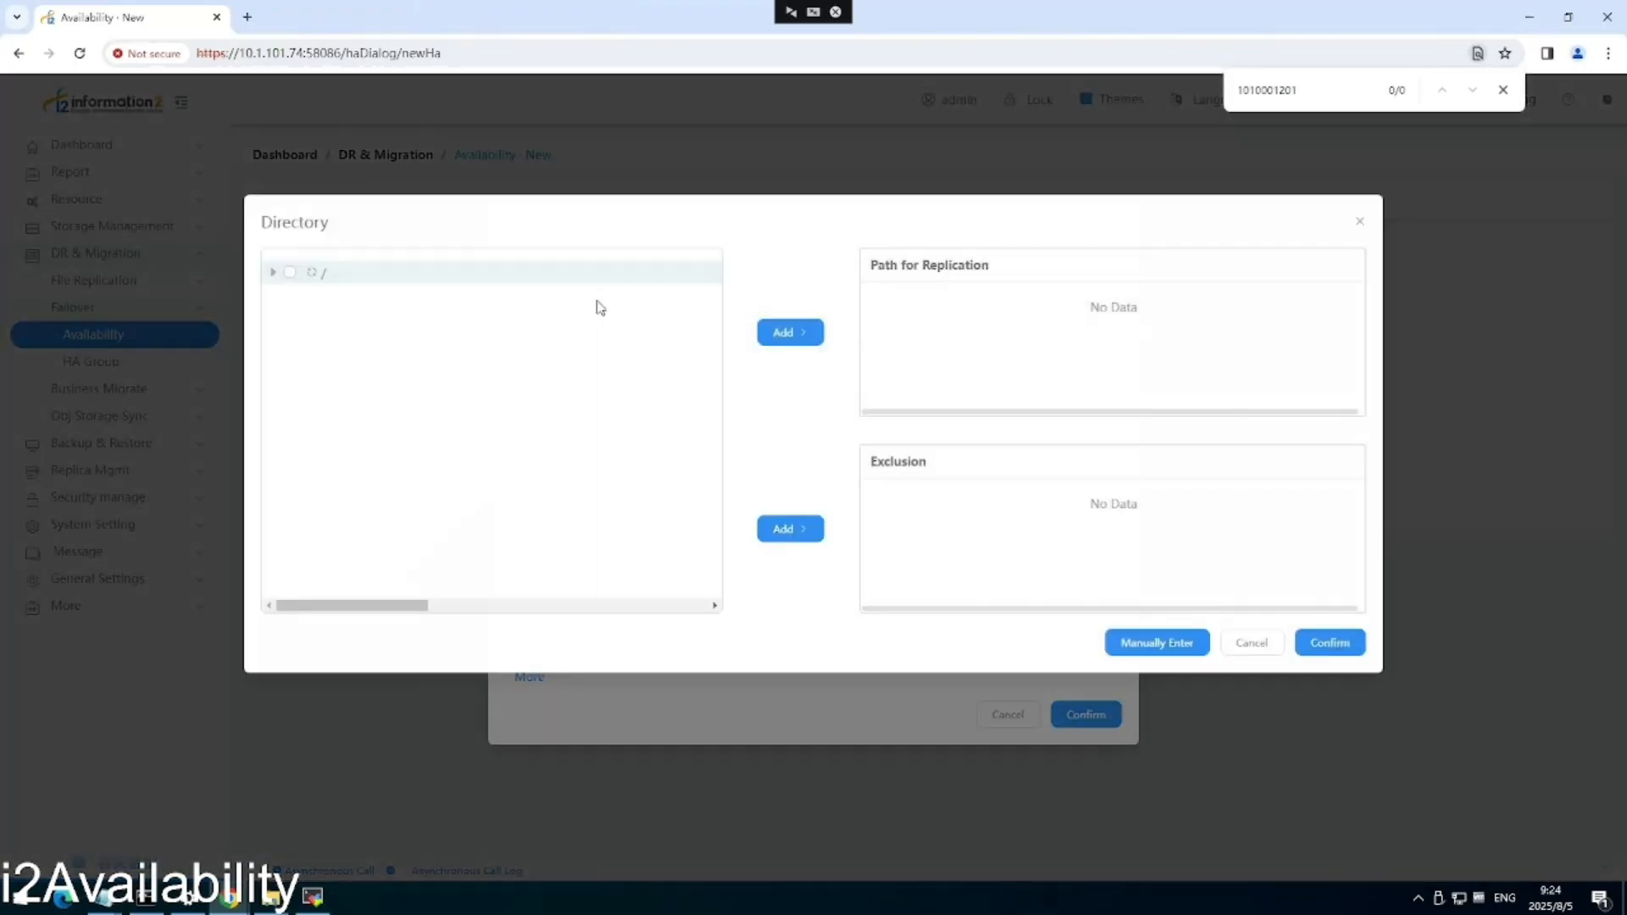
pyautogui.click(271, 274)
pyautogui.scroll(-2, 407, 483)
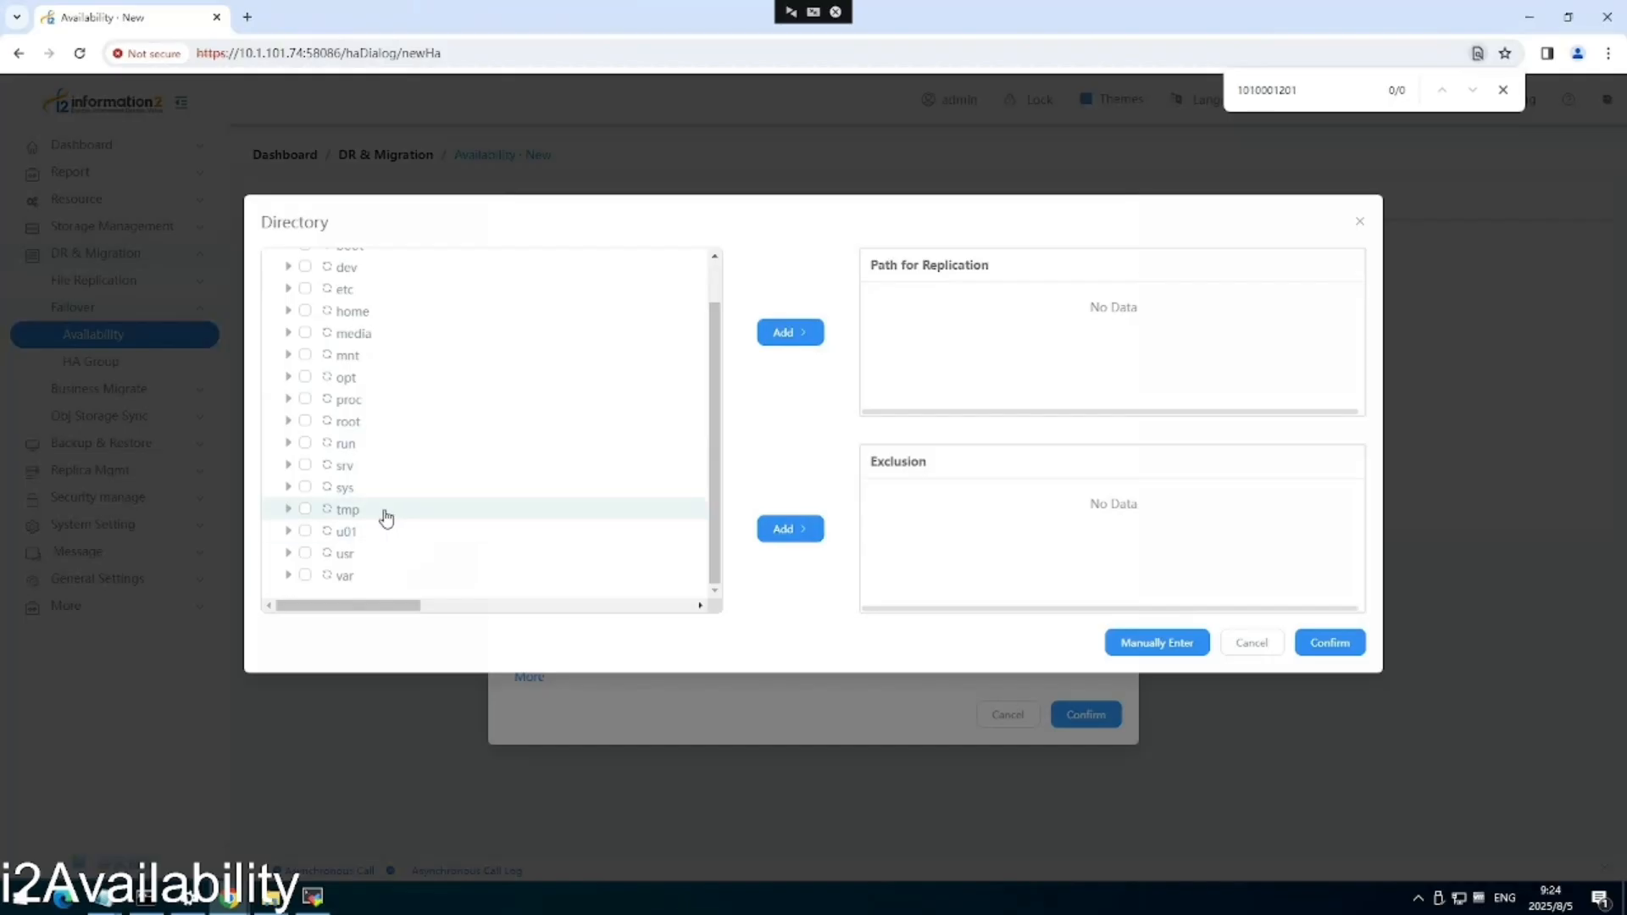
pyautogui.click(326, 533)
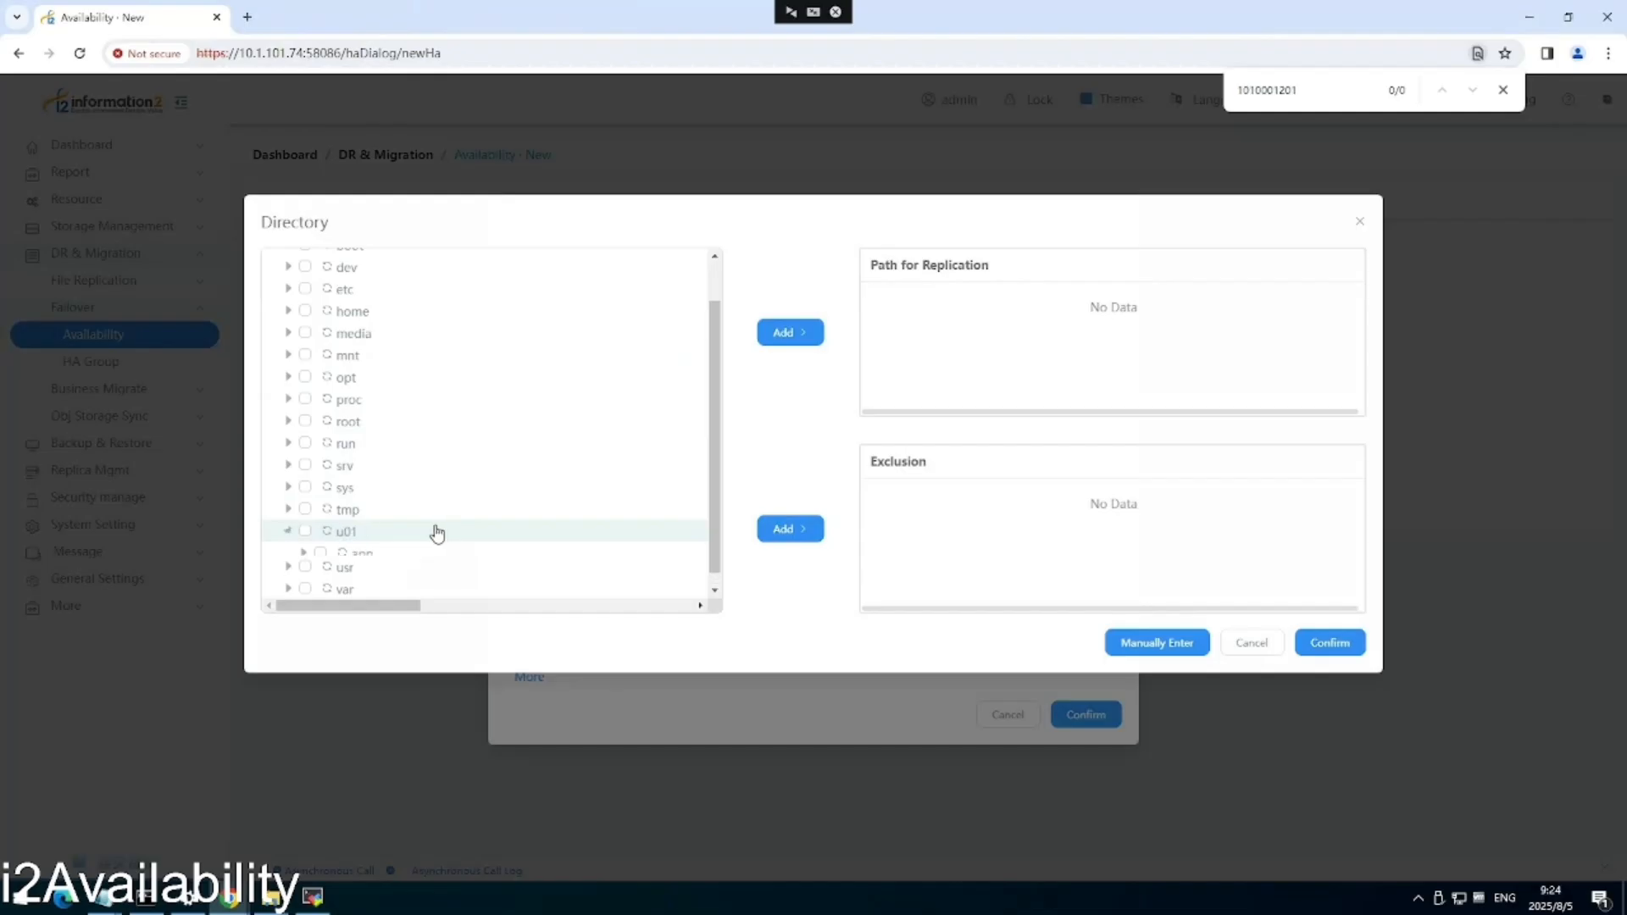
pyautogui.scroll(-1, 373, 539)
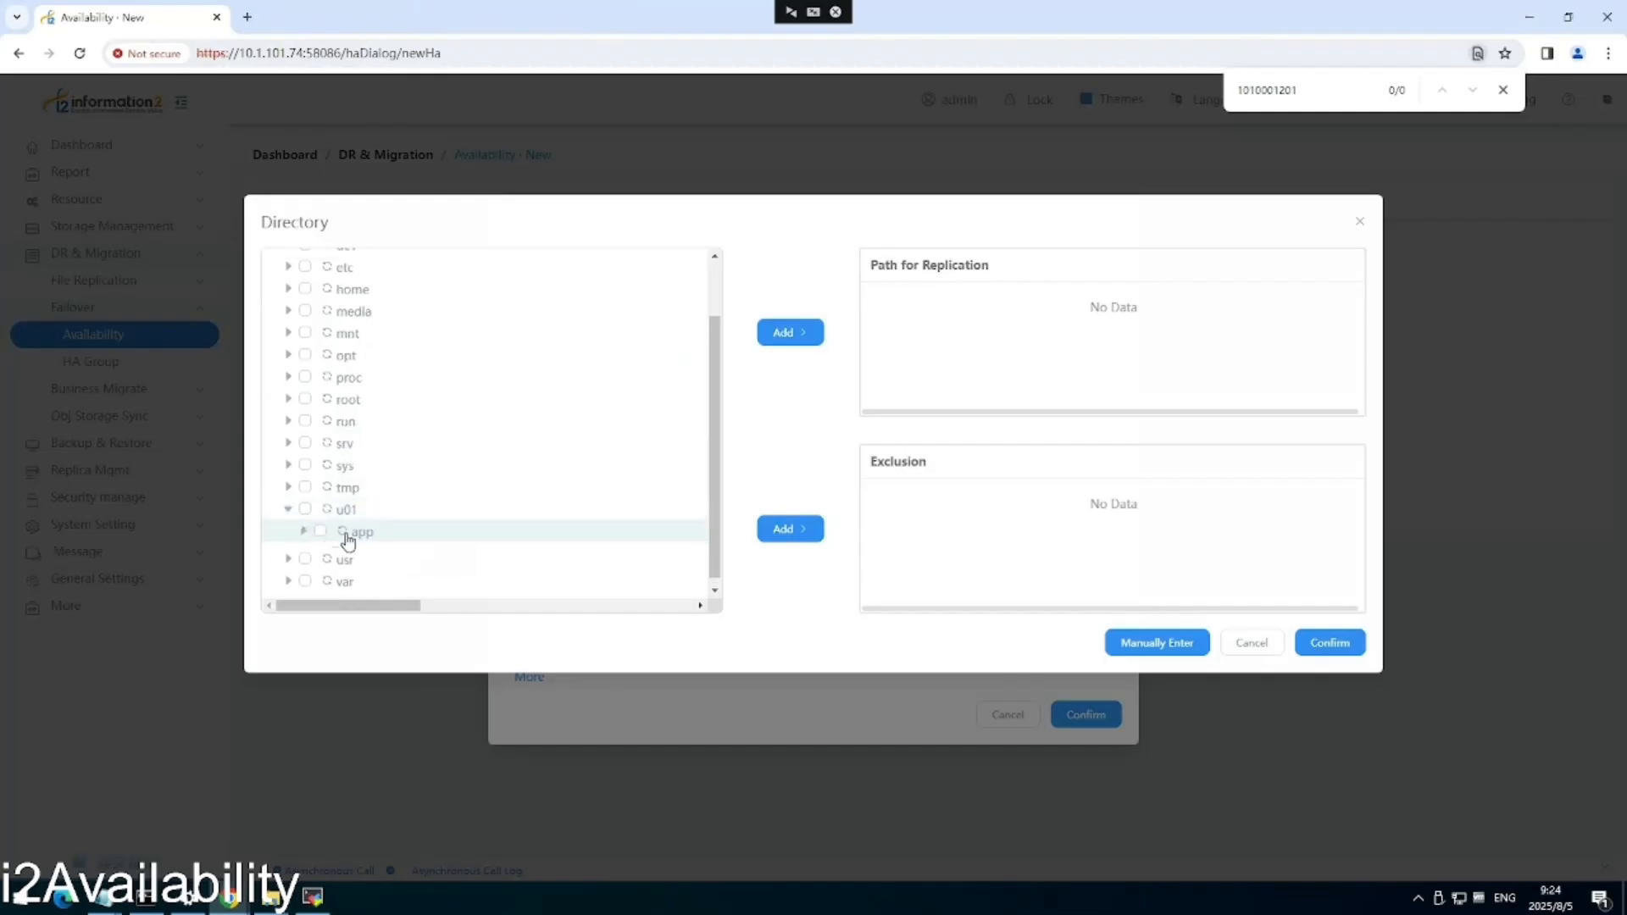
pyautogui.click(354, 534)
pyautogui.scroll(-2, 322, 517)
pyautogui.click(418, 515)
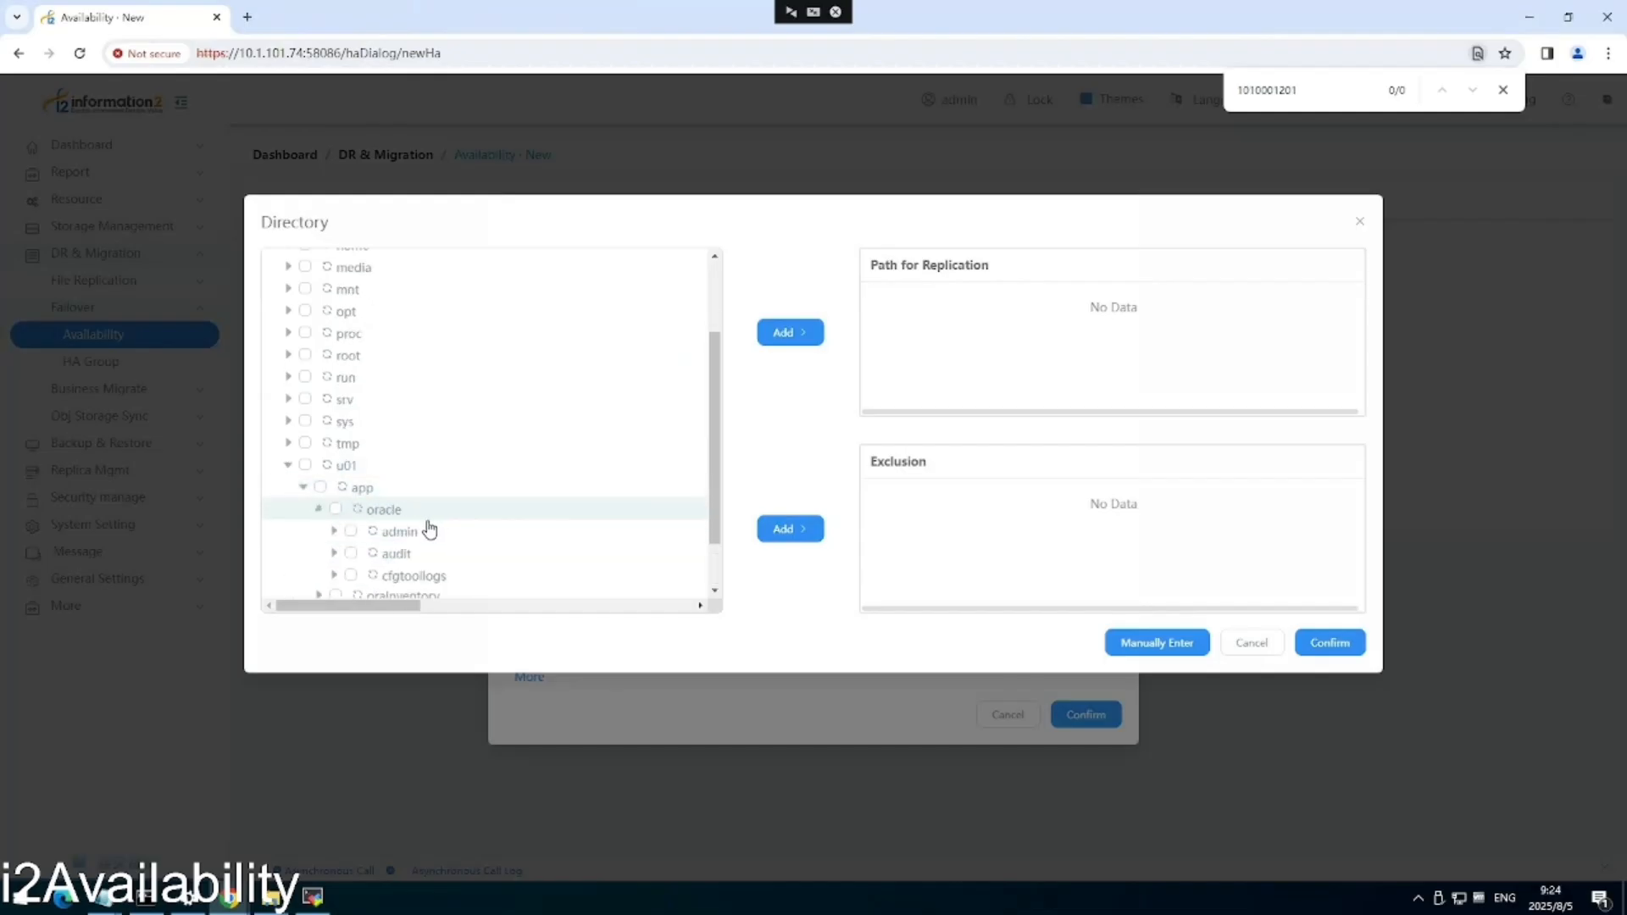
pyautogui.scroll(-6, 356, 509)
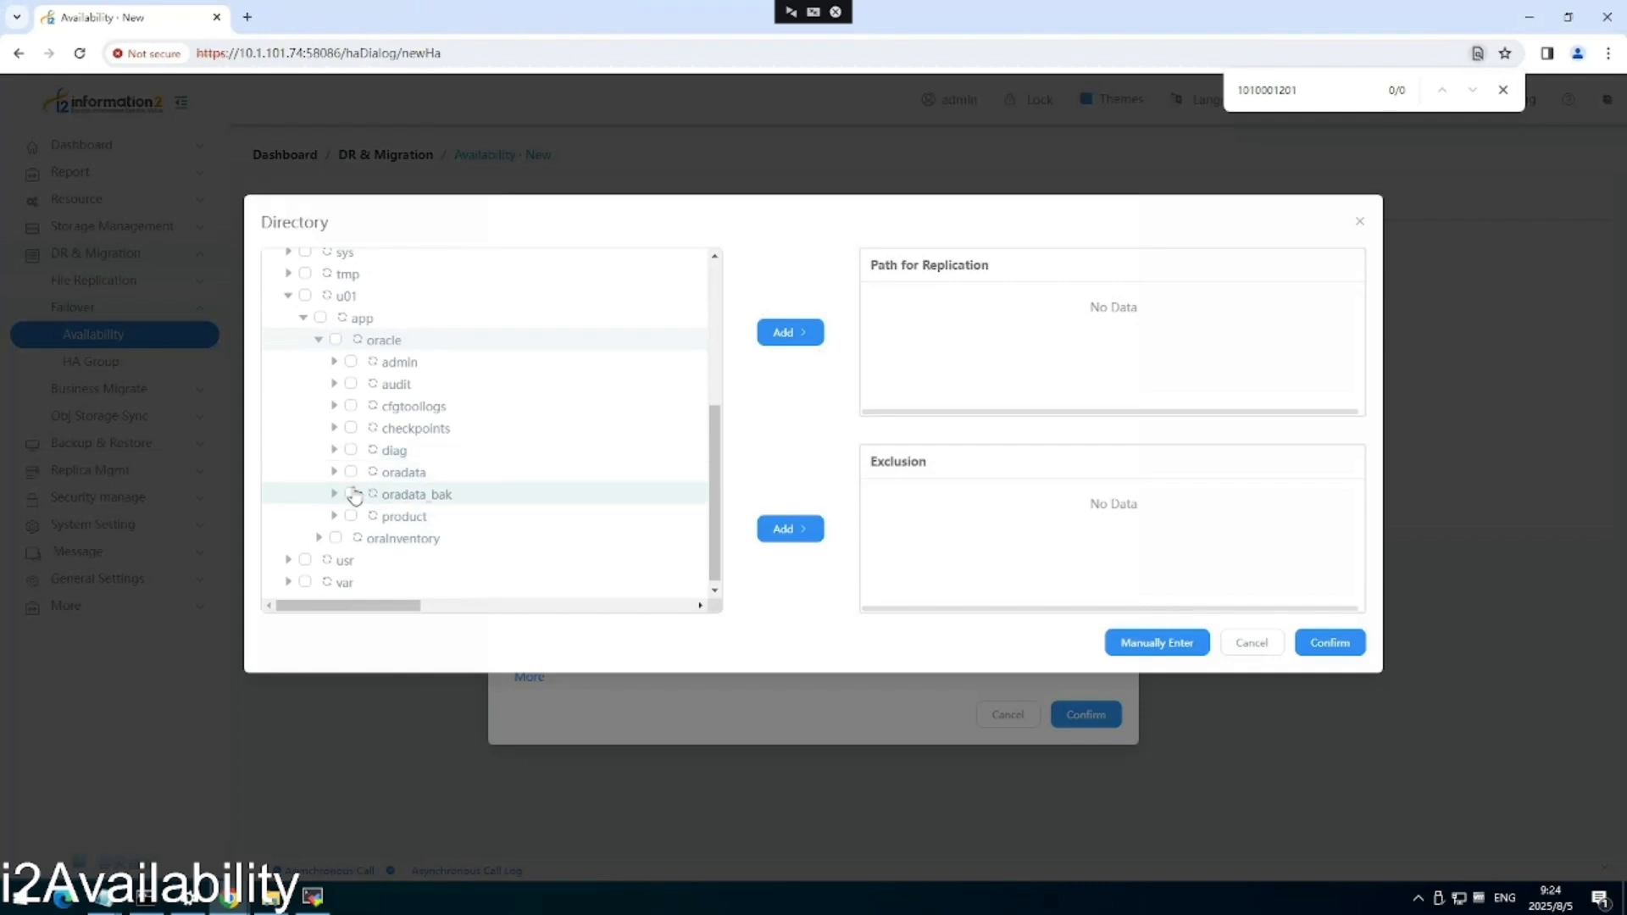
pyautogui.click(335, 474)
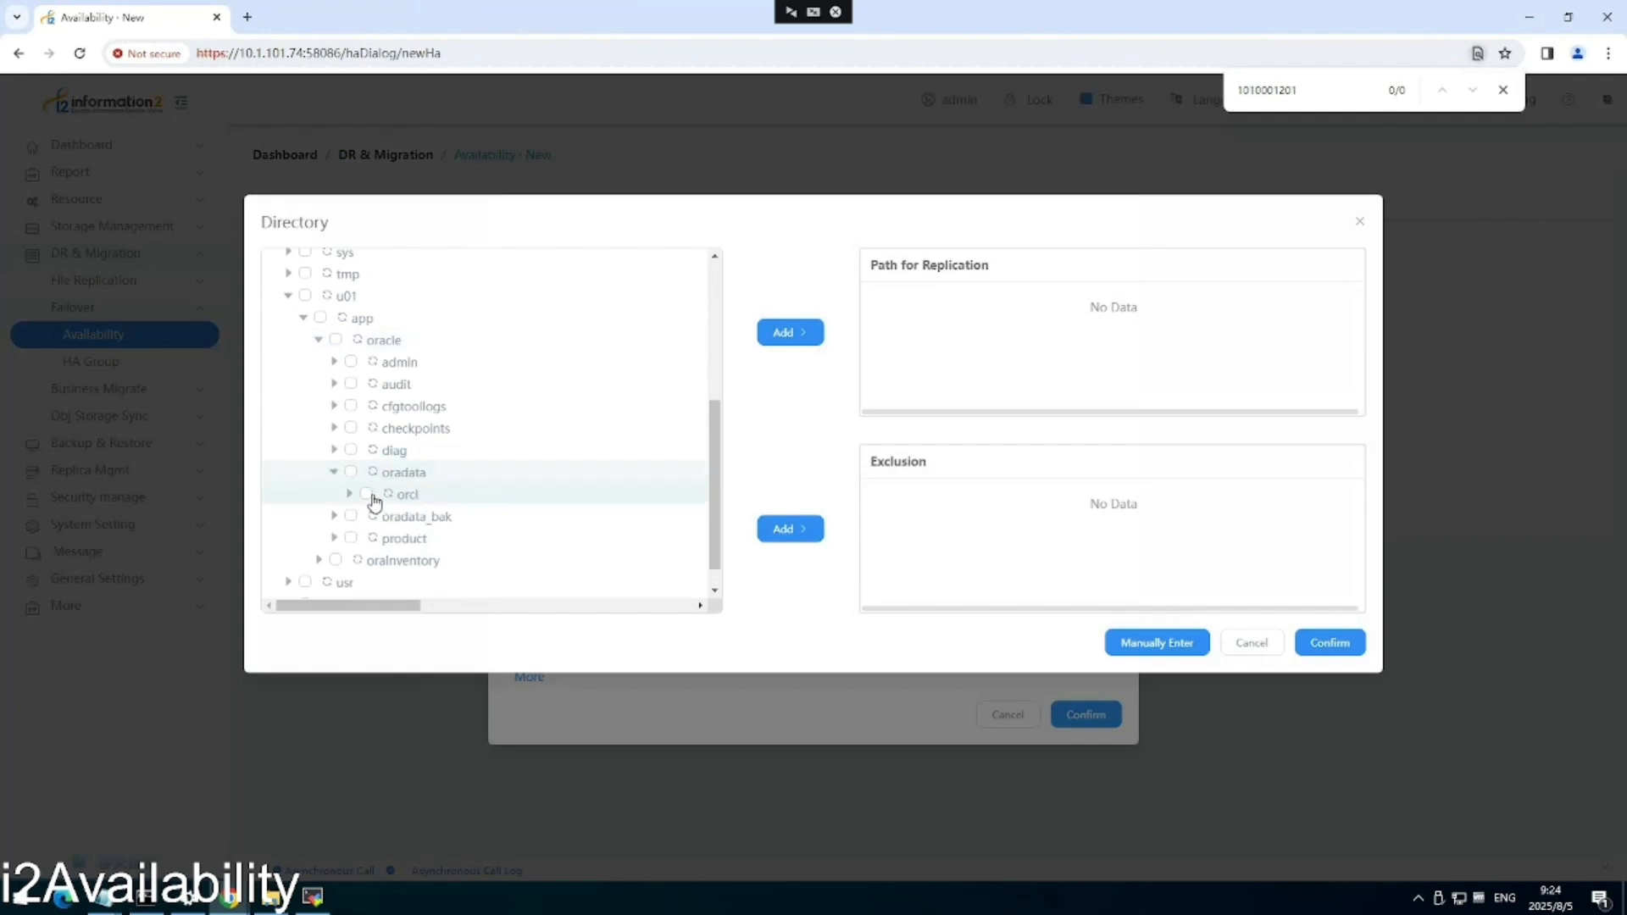
pyautogui.click(367, 493)
pyautogui.click(794, 340)
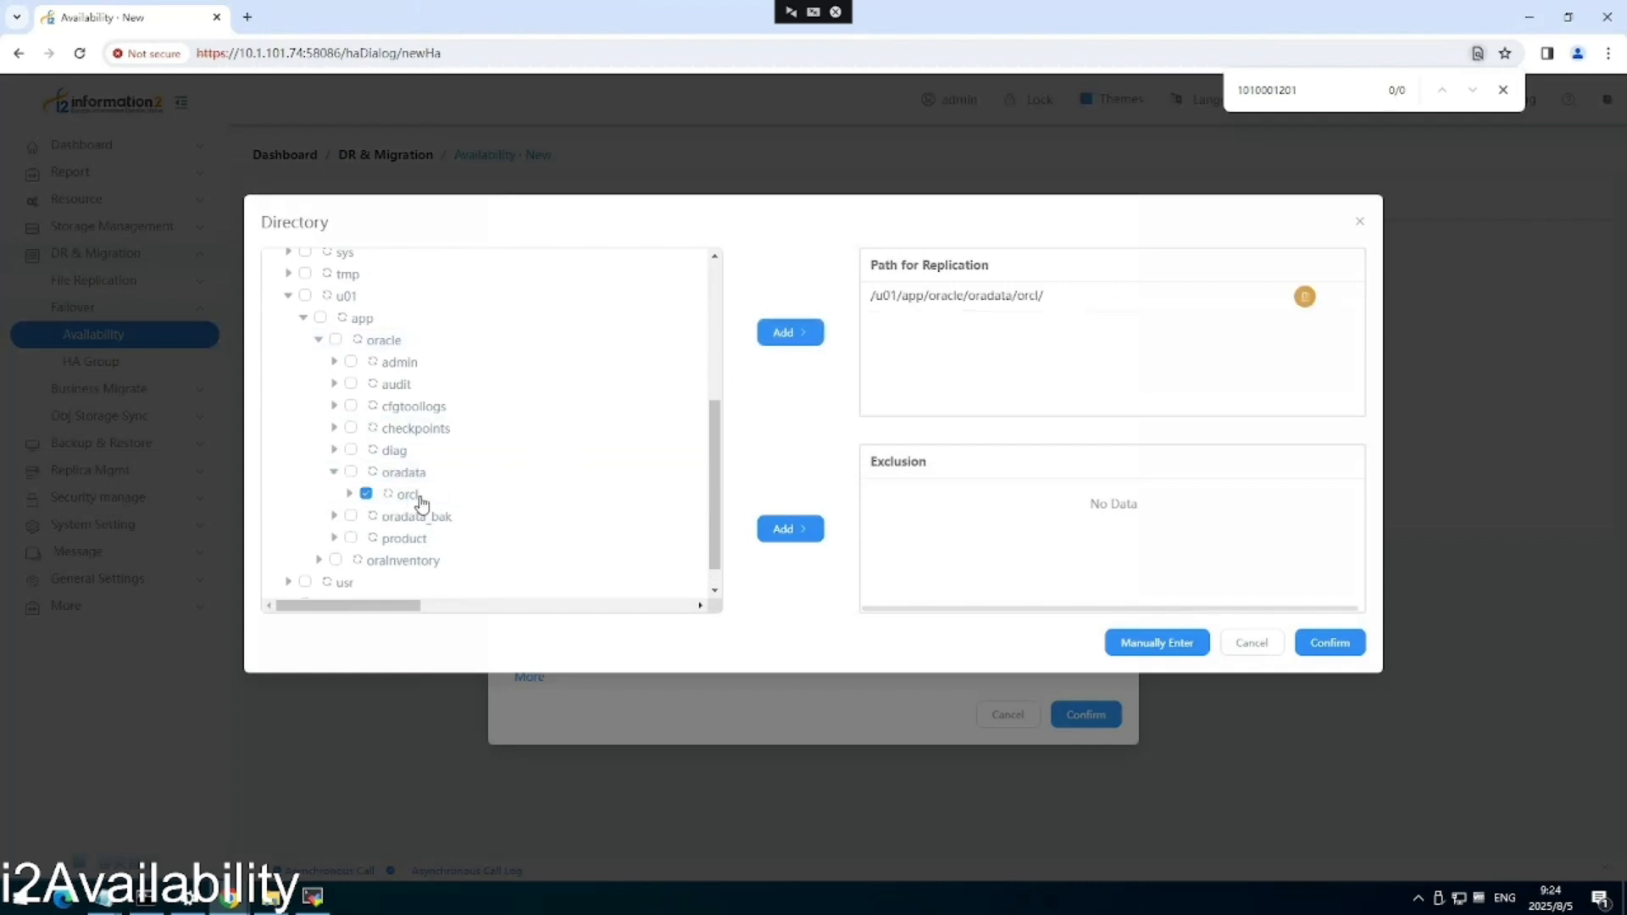
# Add /u01/app/oracle/oradata_bak/orcl/ as a second path and confirm both.
pyautogui.click(334, 517)
pyautogui.click(364, 539)
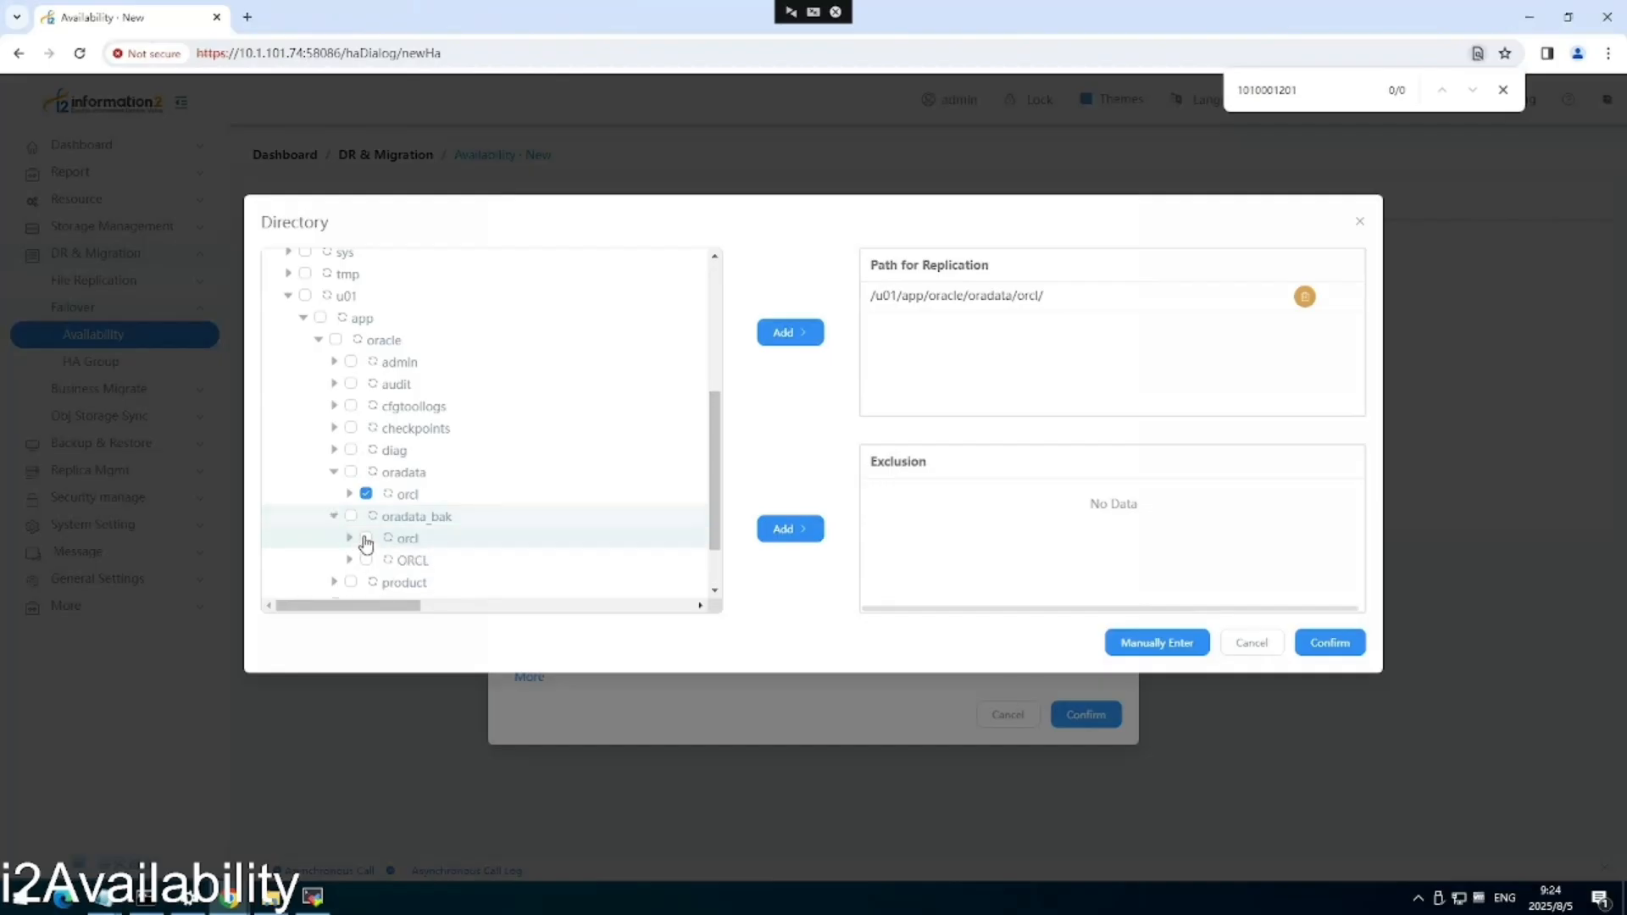
pyautogui.click(802, 343)
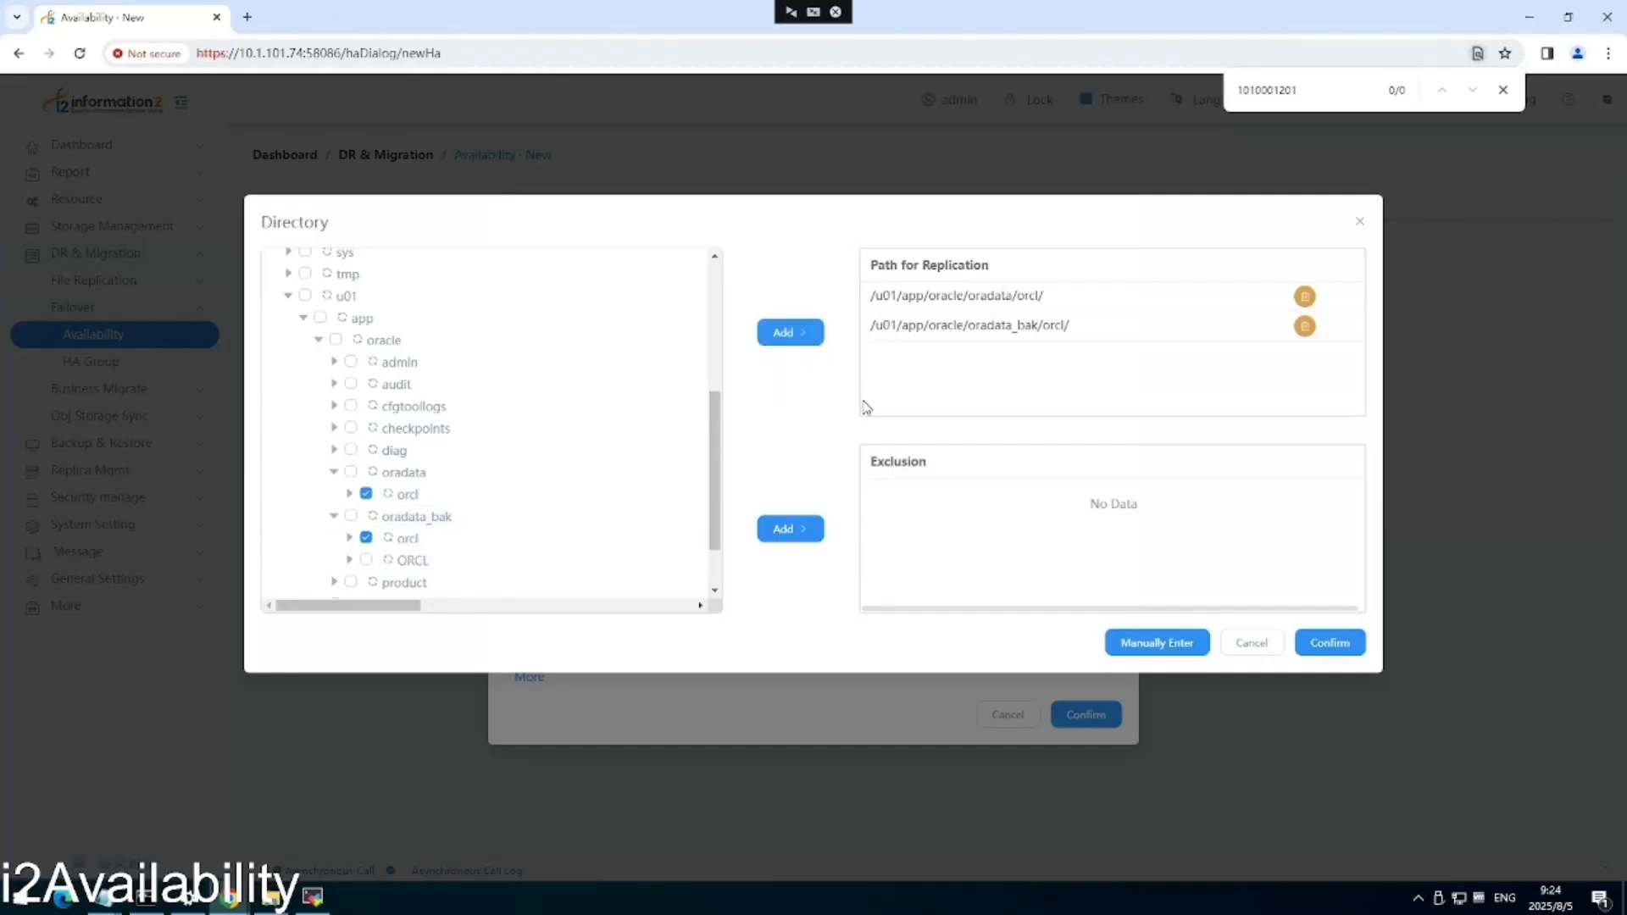
pyautogui.click(1330, 642)
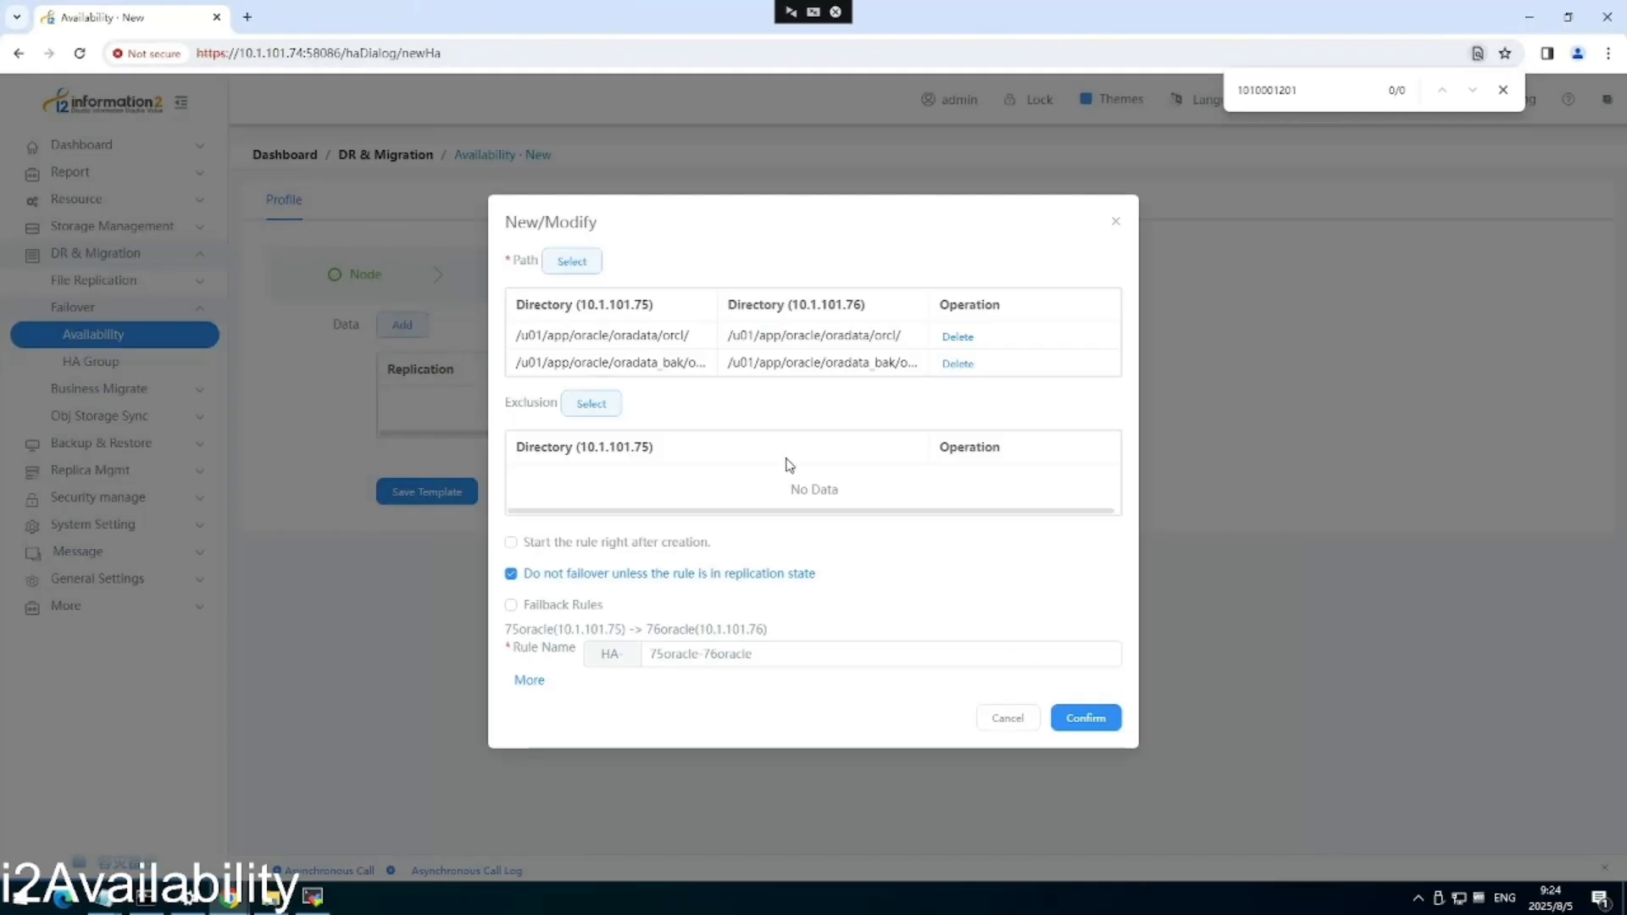
# Enable Failback Rules and save, creating HA-75oracle-76oracle and HA-76oracle-75oracle.
pyautogui.click(512, 606)
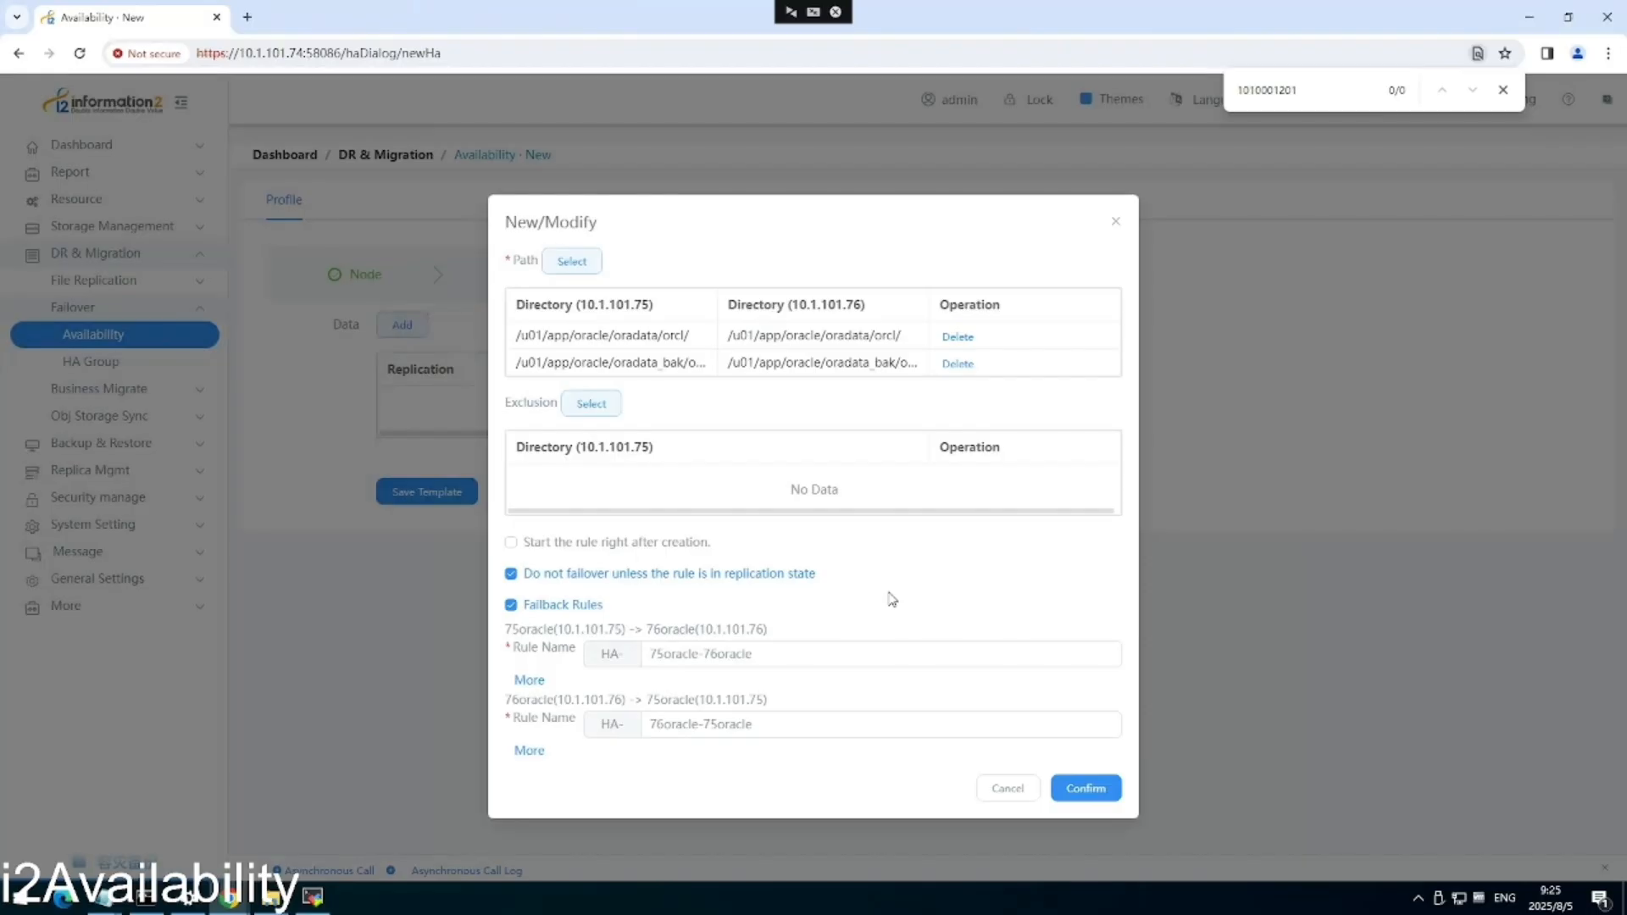
pyautogui.click(1089, 786)
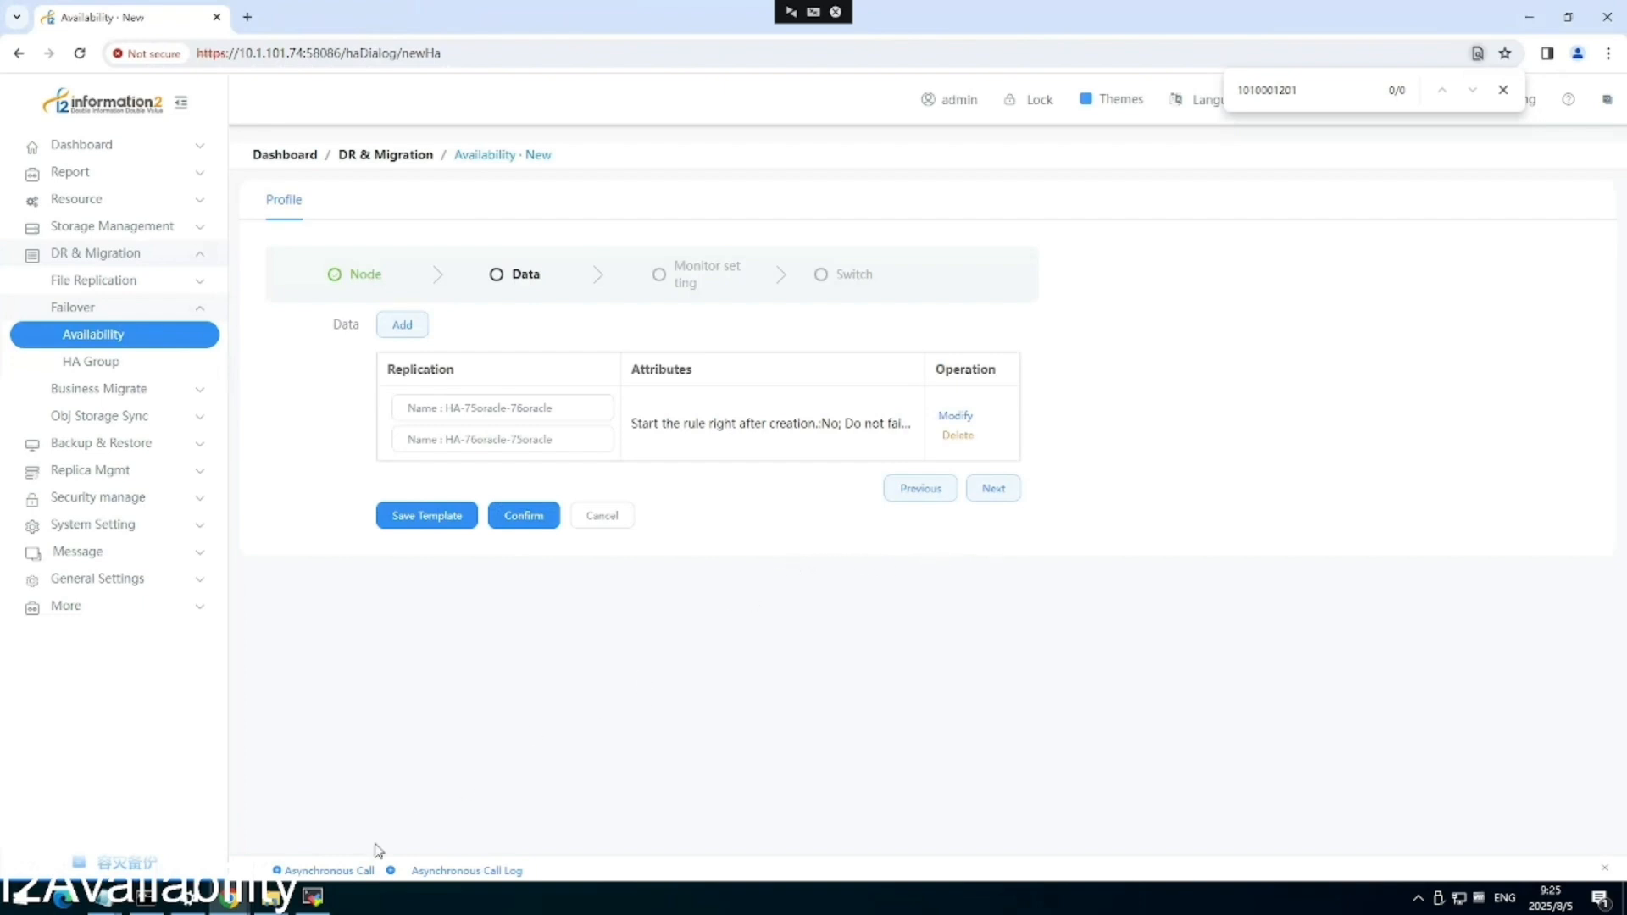
pyautogui.click(318, 903)
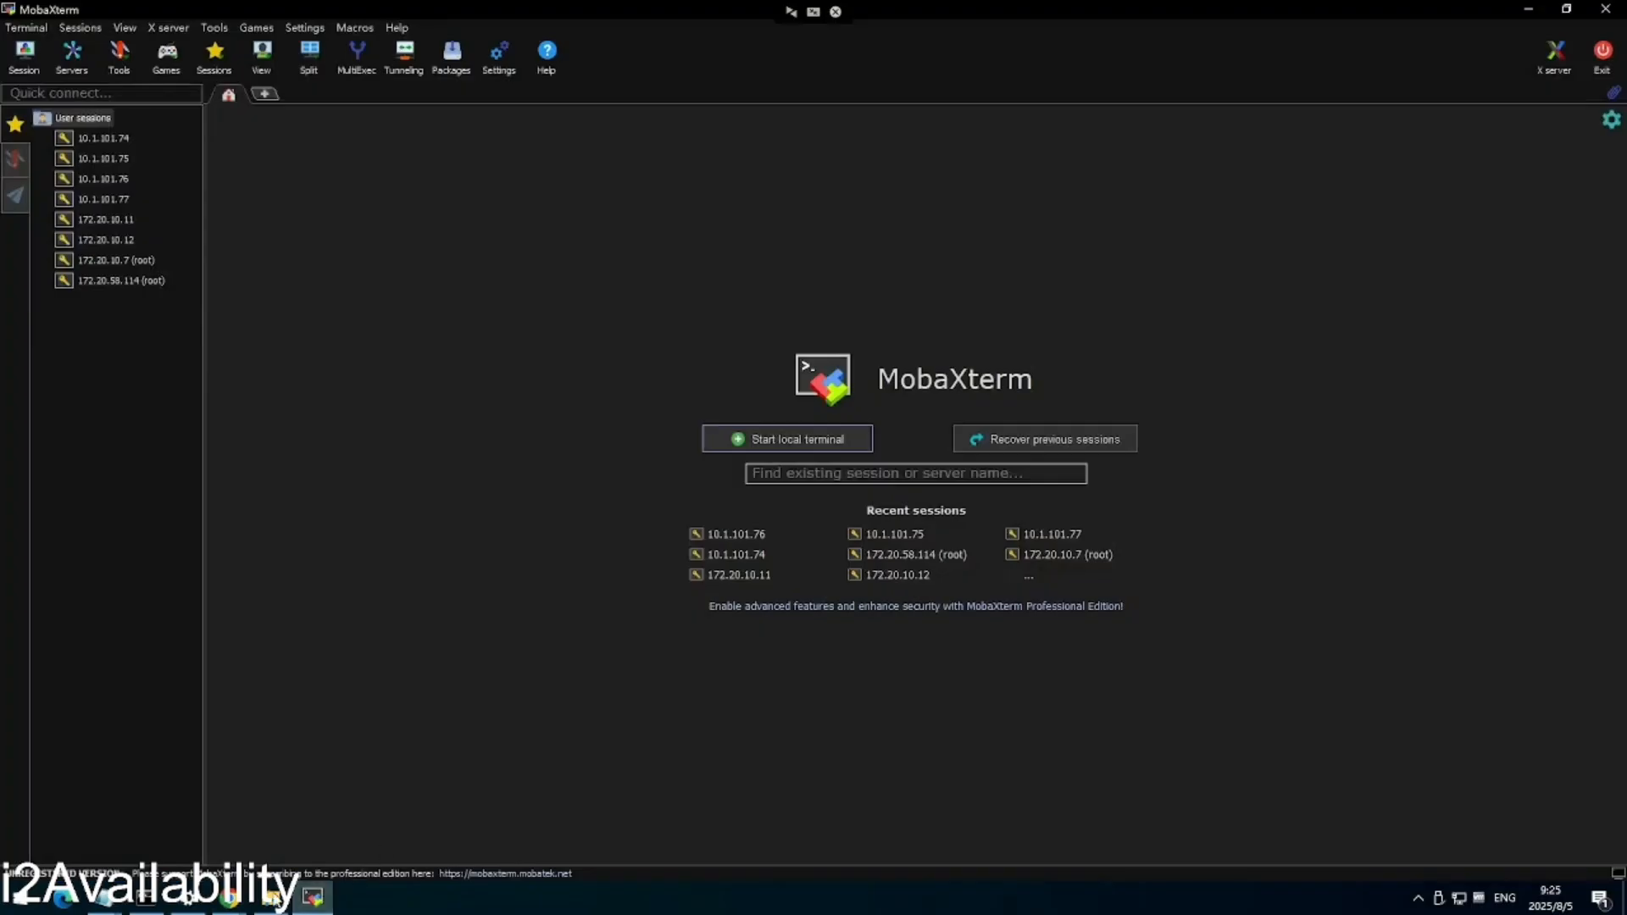
# On node2, run select name from v$controlfile; in SQL*Plus to list control01.ctl and control02.ctl.
pyautogui.click(228, 903)
pyautogui.moveTo(229, 904)
pyautogui.click(173, 831)
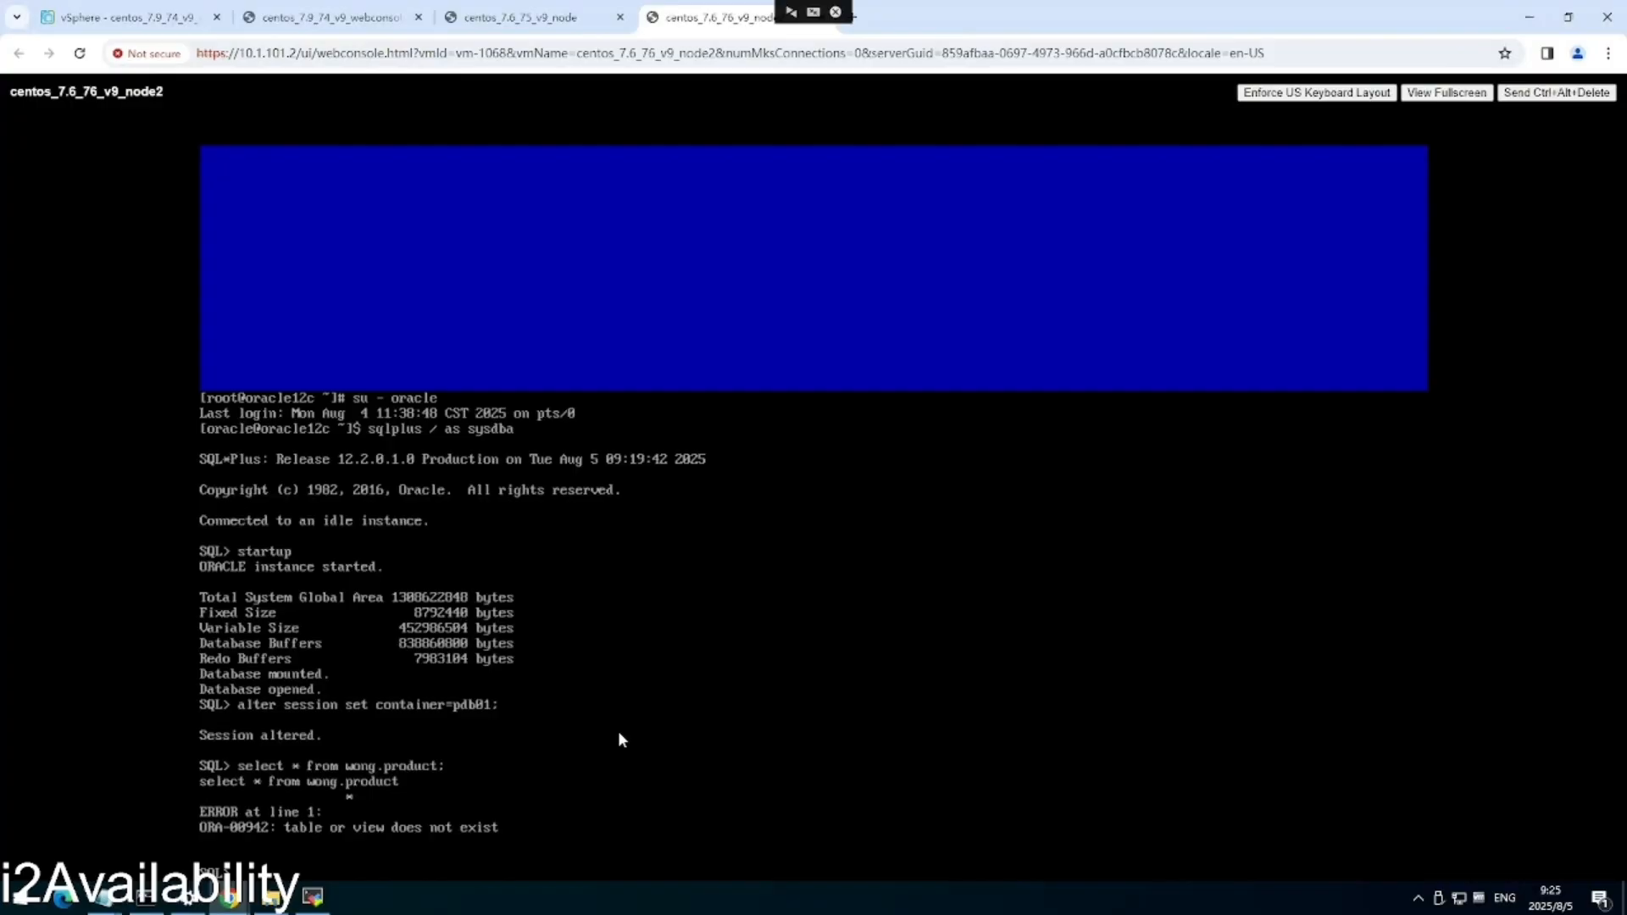
pyautogui.write('select name')
pyautogui.write('from v$controlfile;')
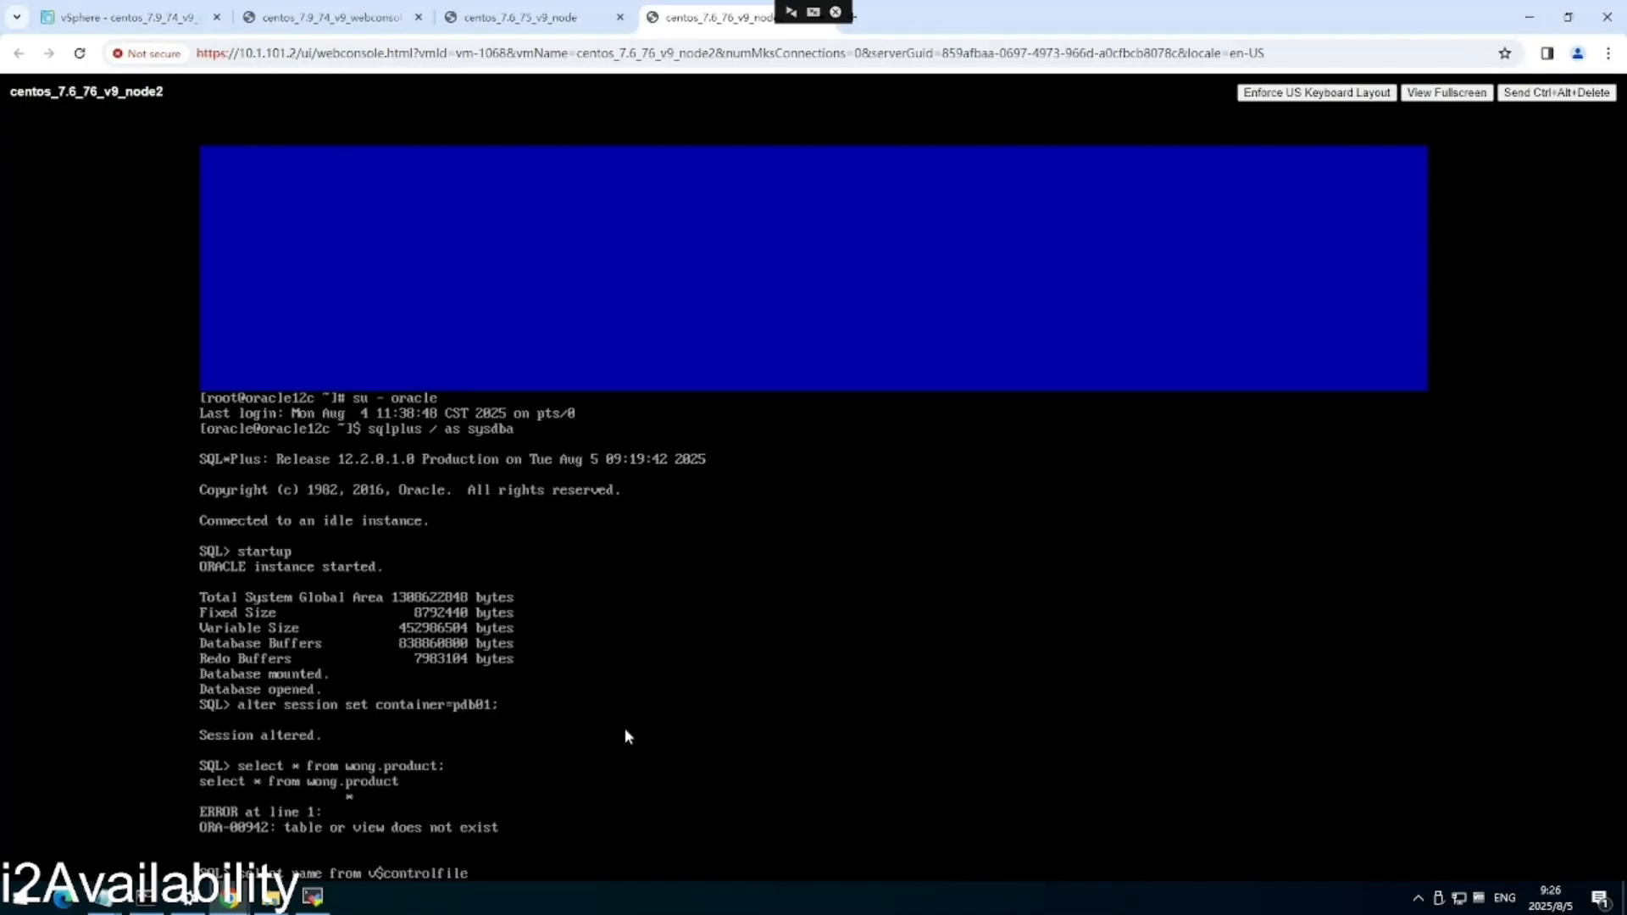
pyautogui.press('Return')
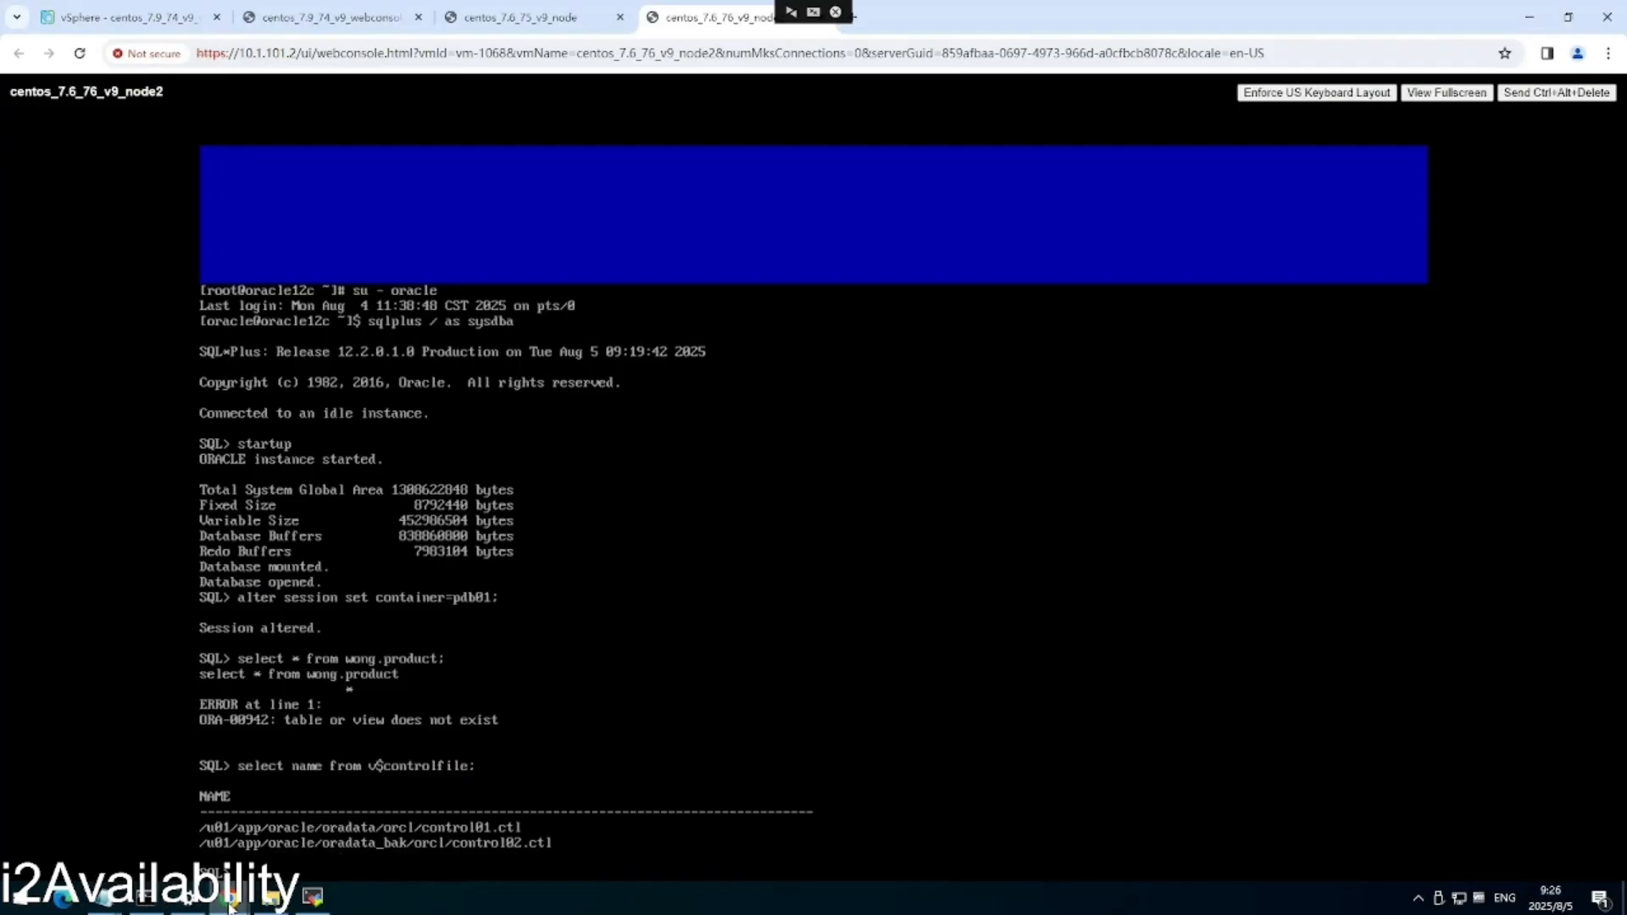
# Return to the availability rule wizard and advance it to the monitor settings.
pyautogui.moveTo(231, 907)
pyautogui.click(353, 805)
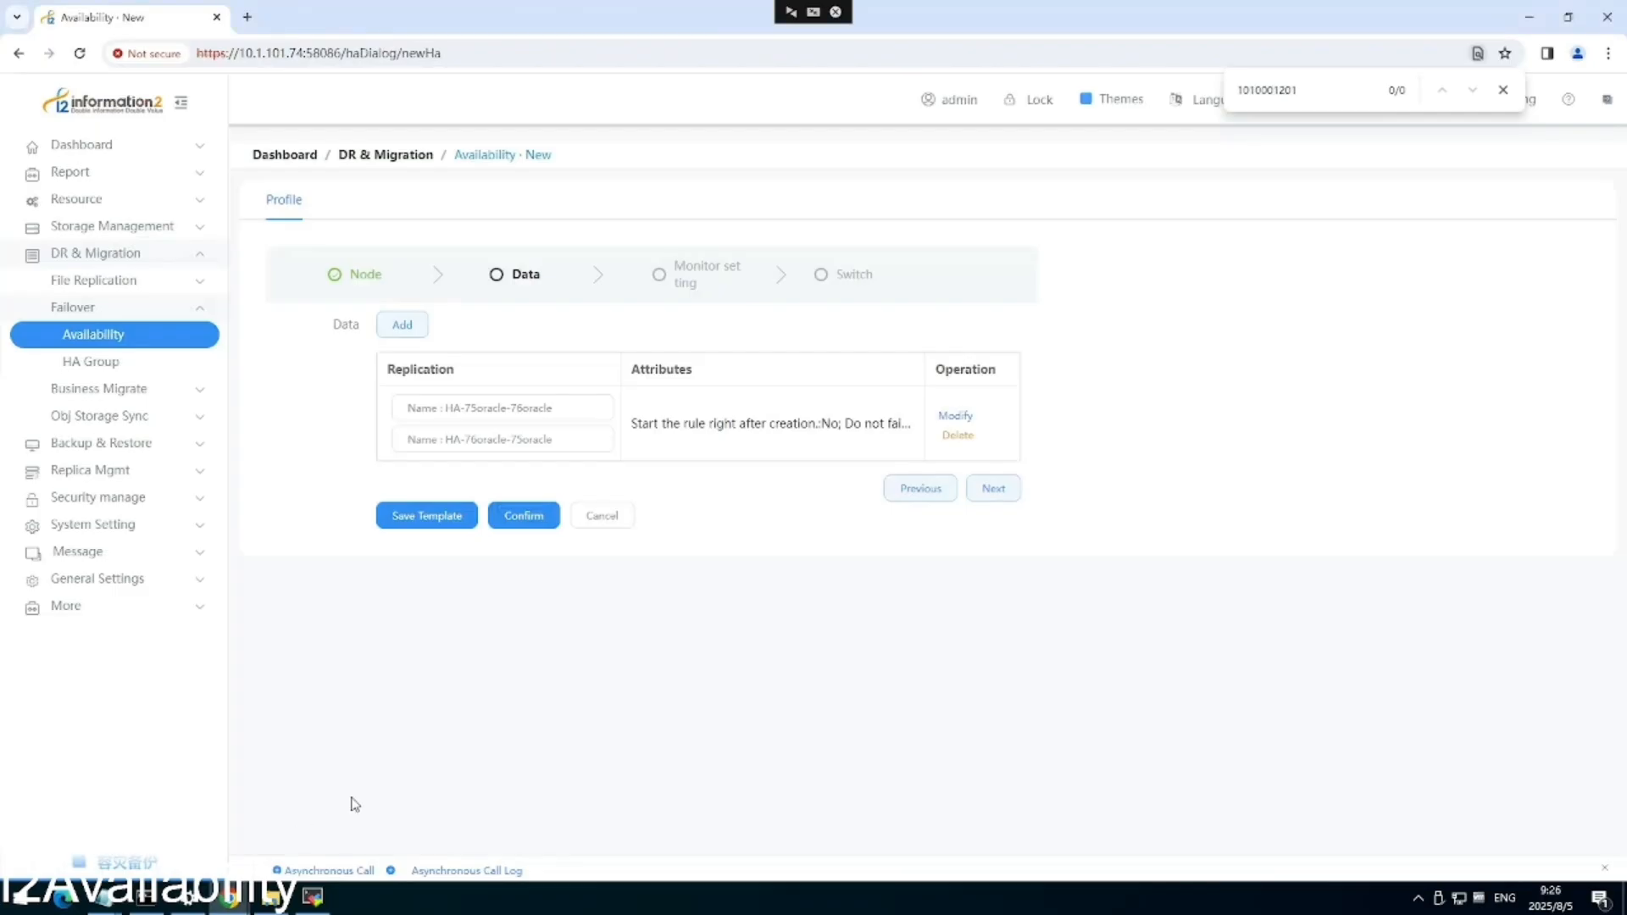
pyautogui.click(1012, 497)
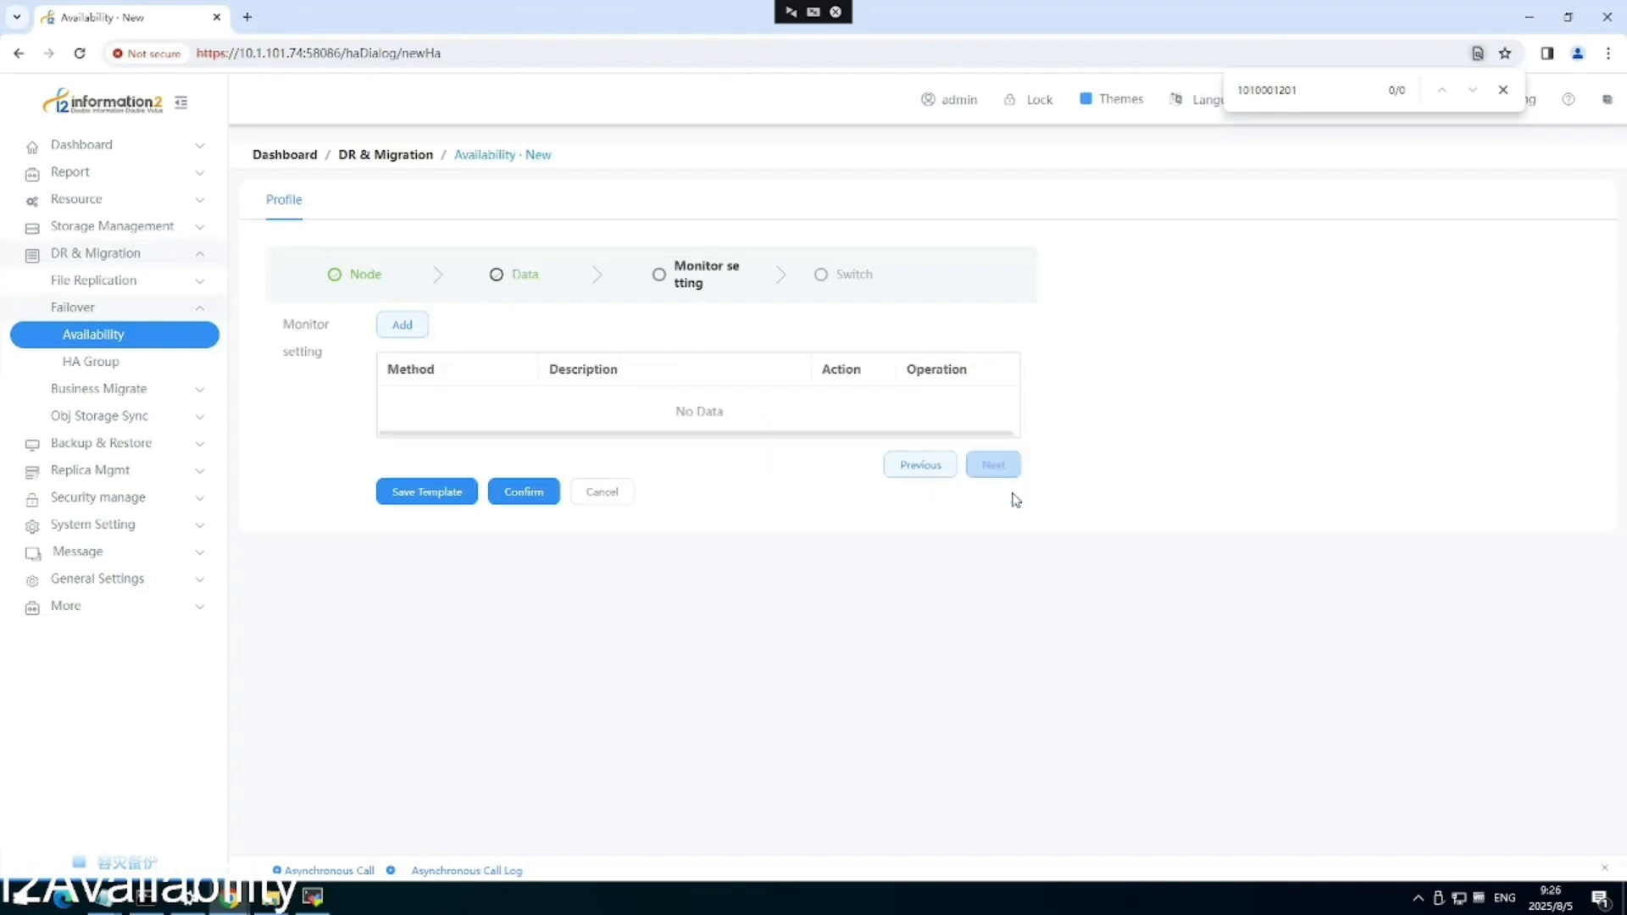
# Add a new monitor with Process Monitoring as its type, then go back to node2's console.
pyautogui.click(404, 331)
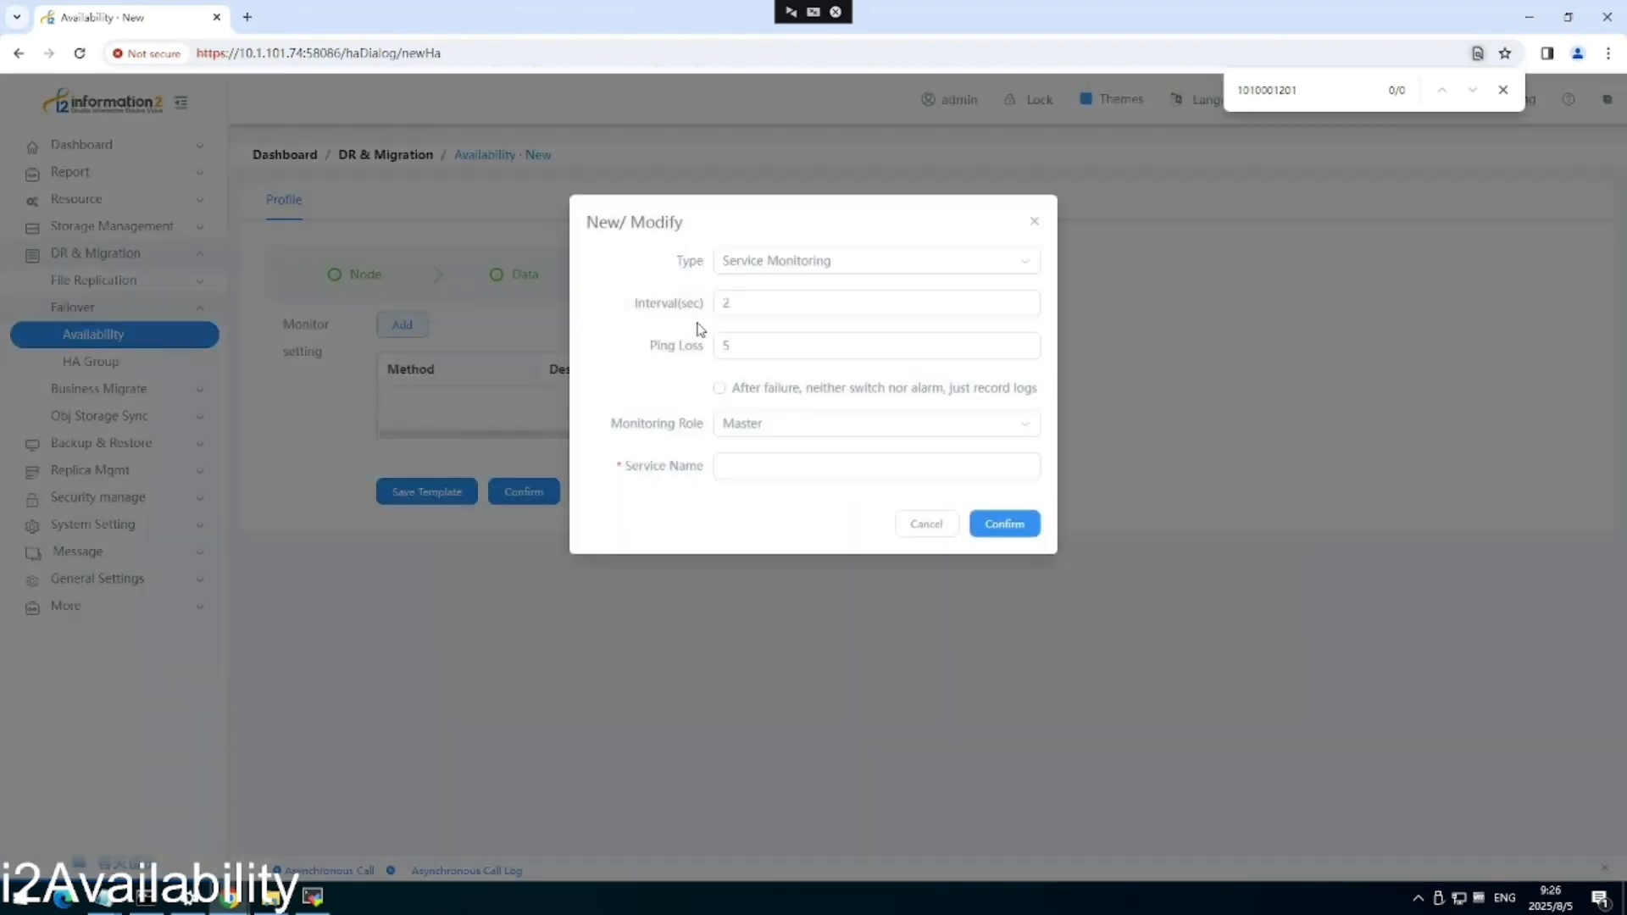
pyautogui.click(860, 271)
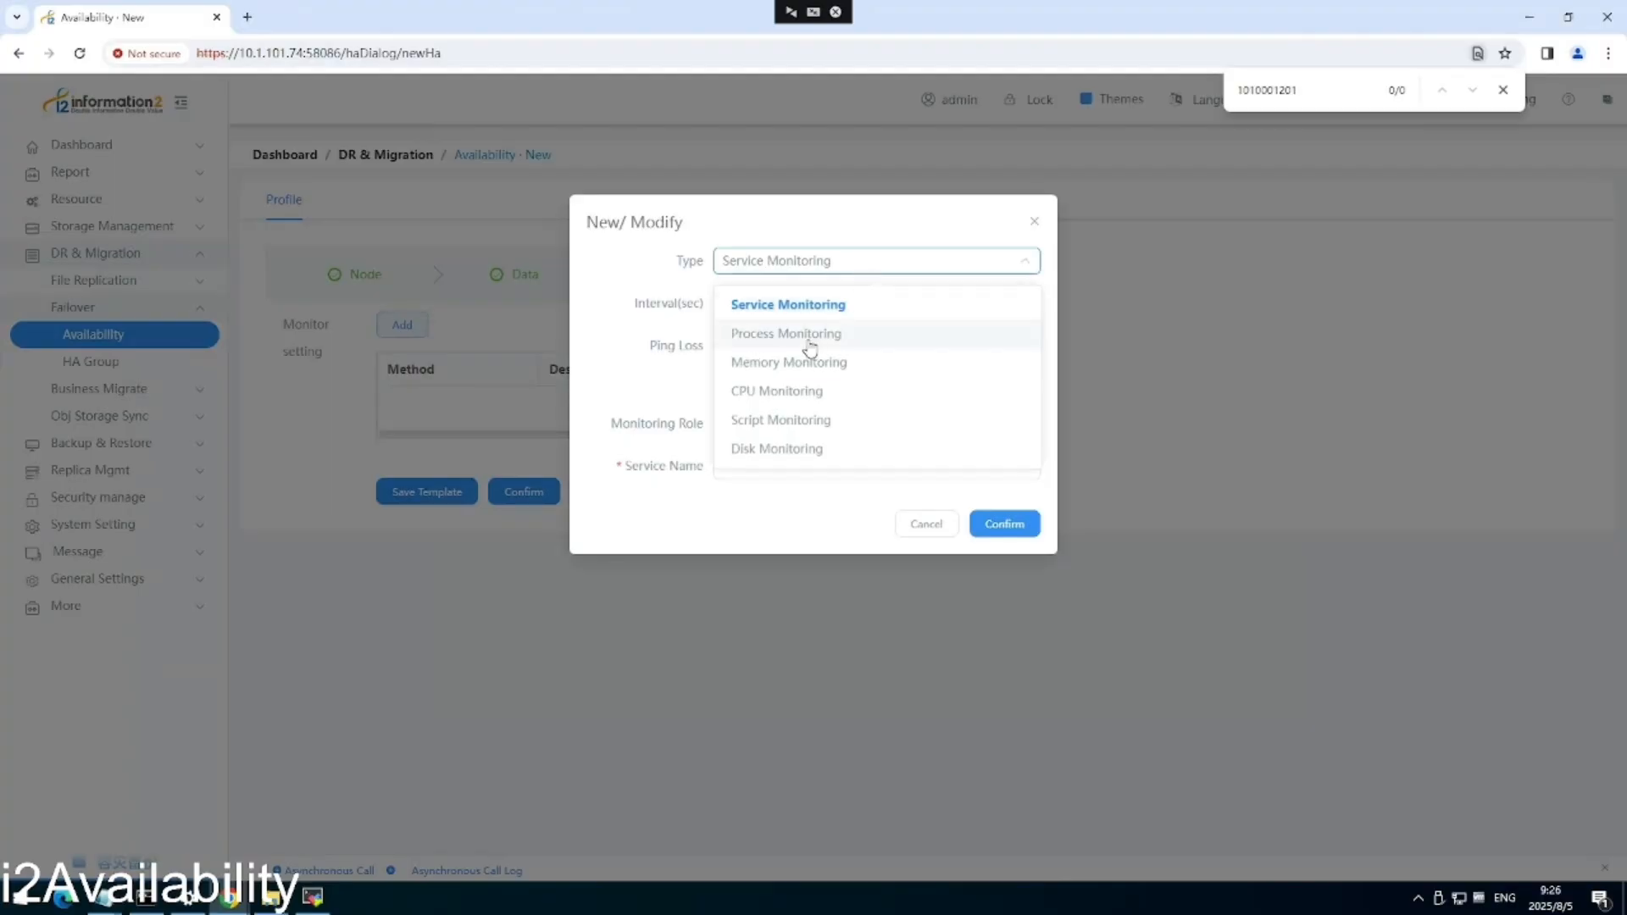
pyautogui.click(839, 336)
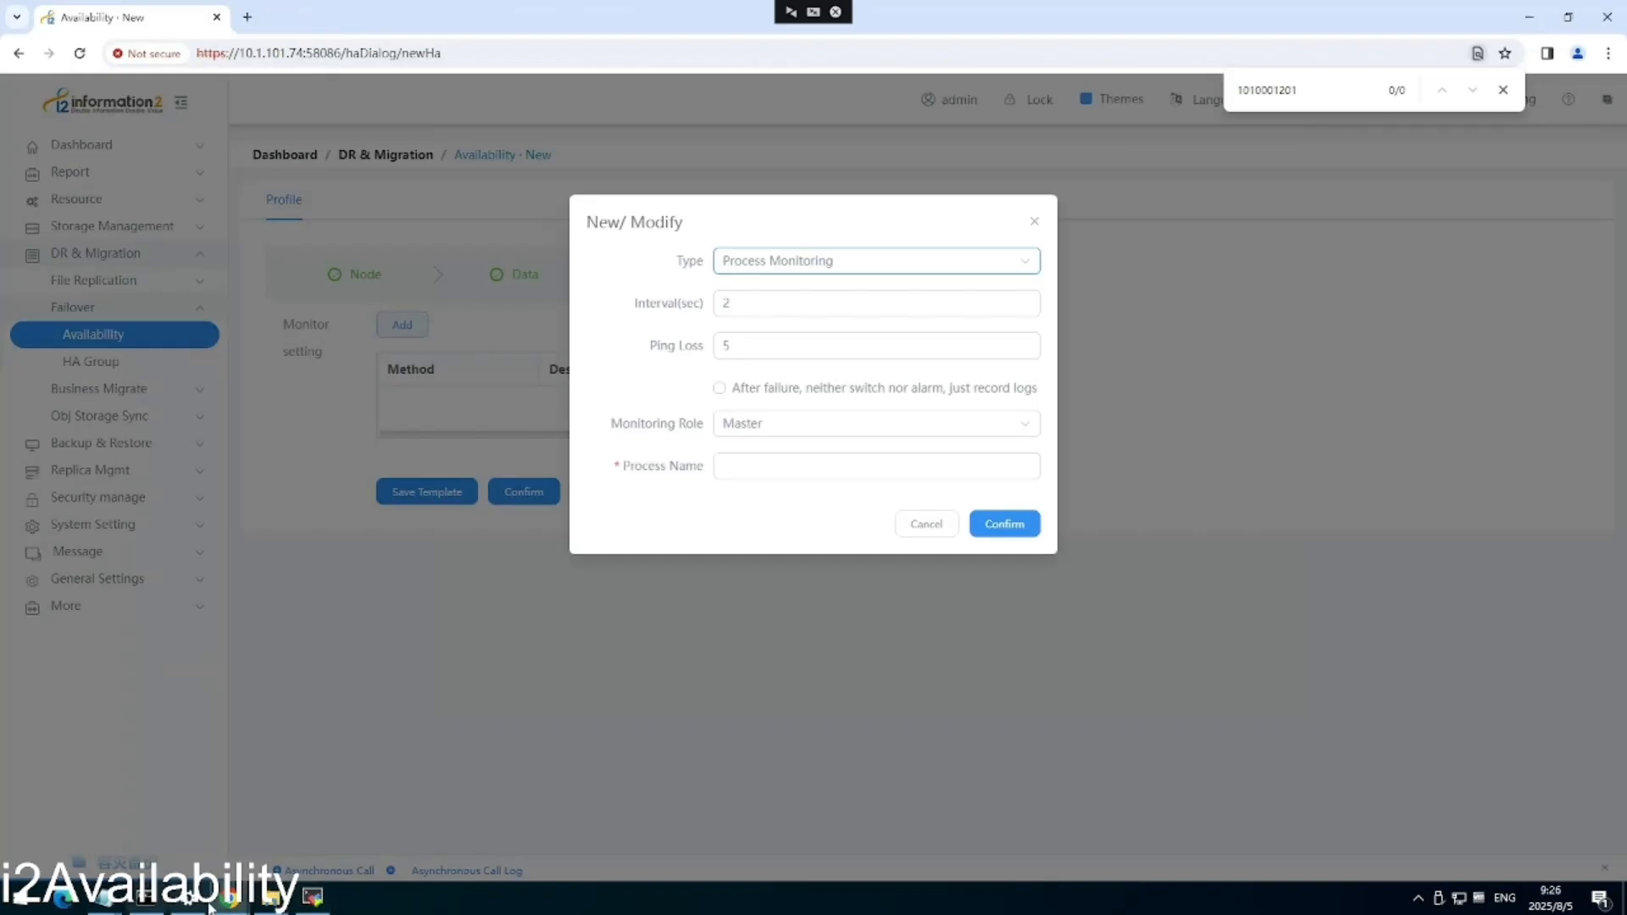
pyautogui.moveTo(232, 900)
pyautogui.click(183, 823)
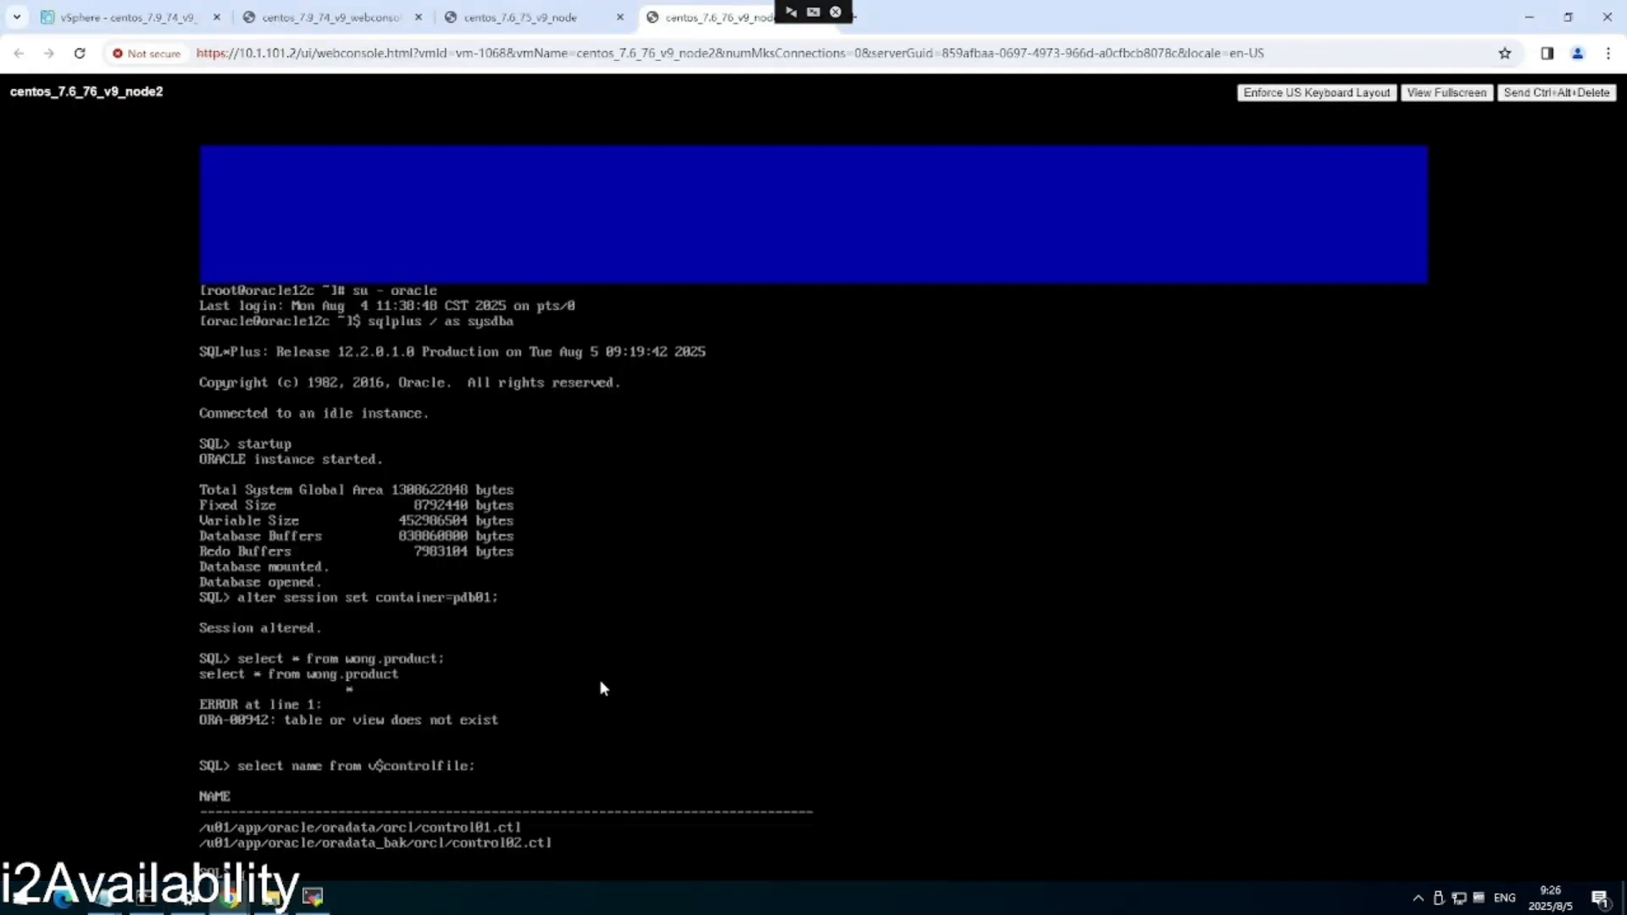
# Quit SQL*Plus and run ps -ef|grep pmon to confirm ora_pmon_orcl is running.
pyautogui.write('quit')
pyautogui.press('Return')
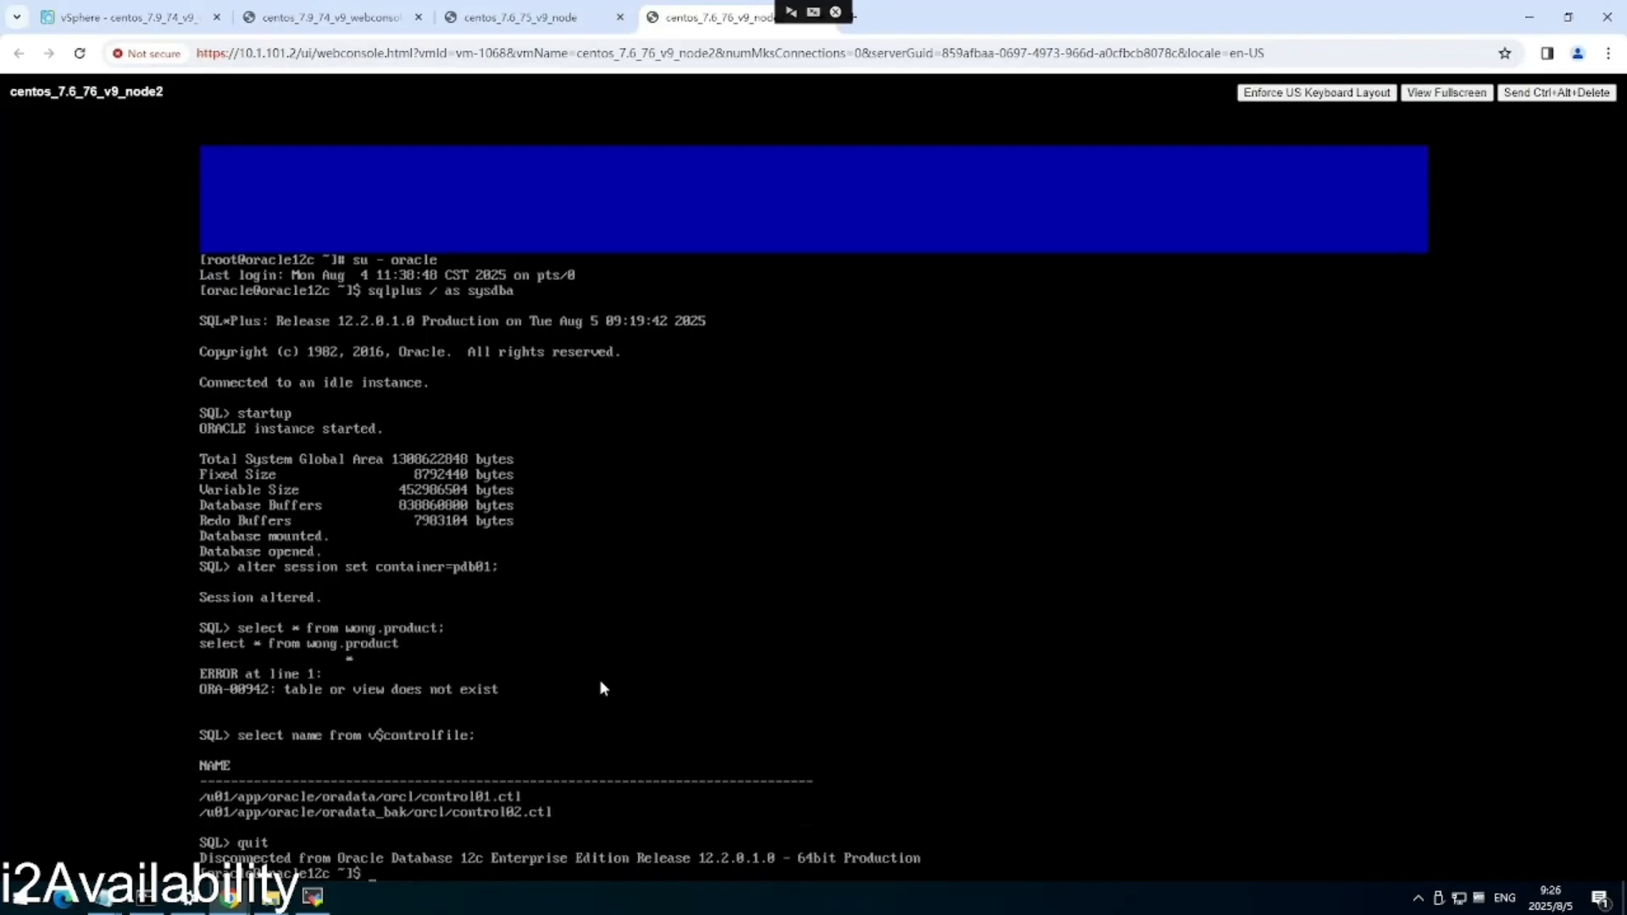
pyautogui.write('ps - ef')
pyautogui.write('|grep pmon')
pyautogui.press('Return')
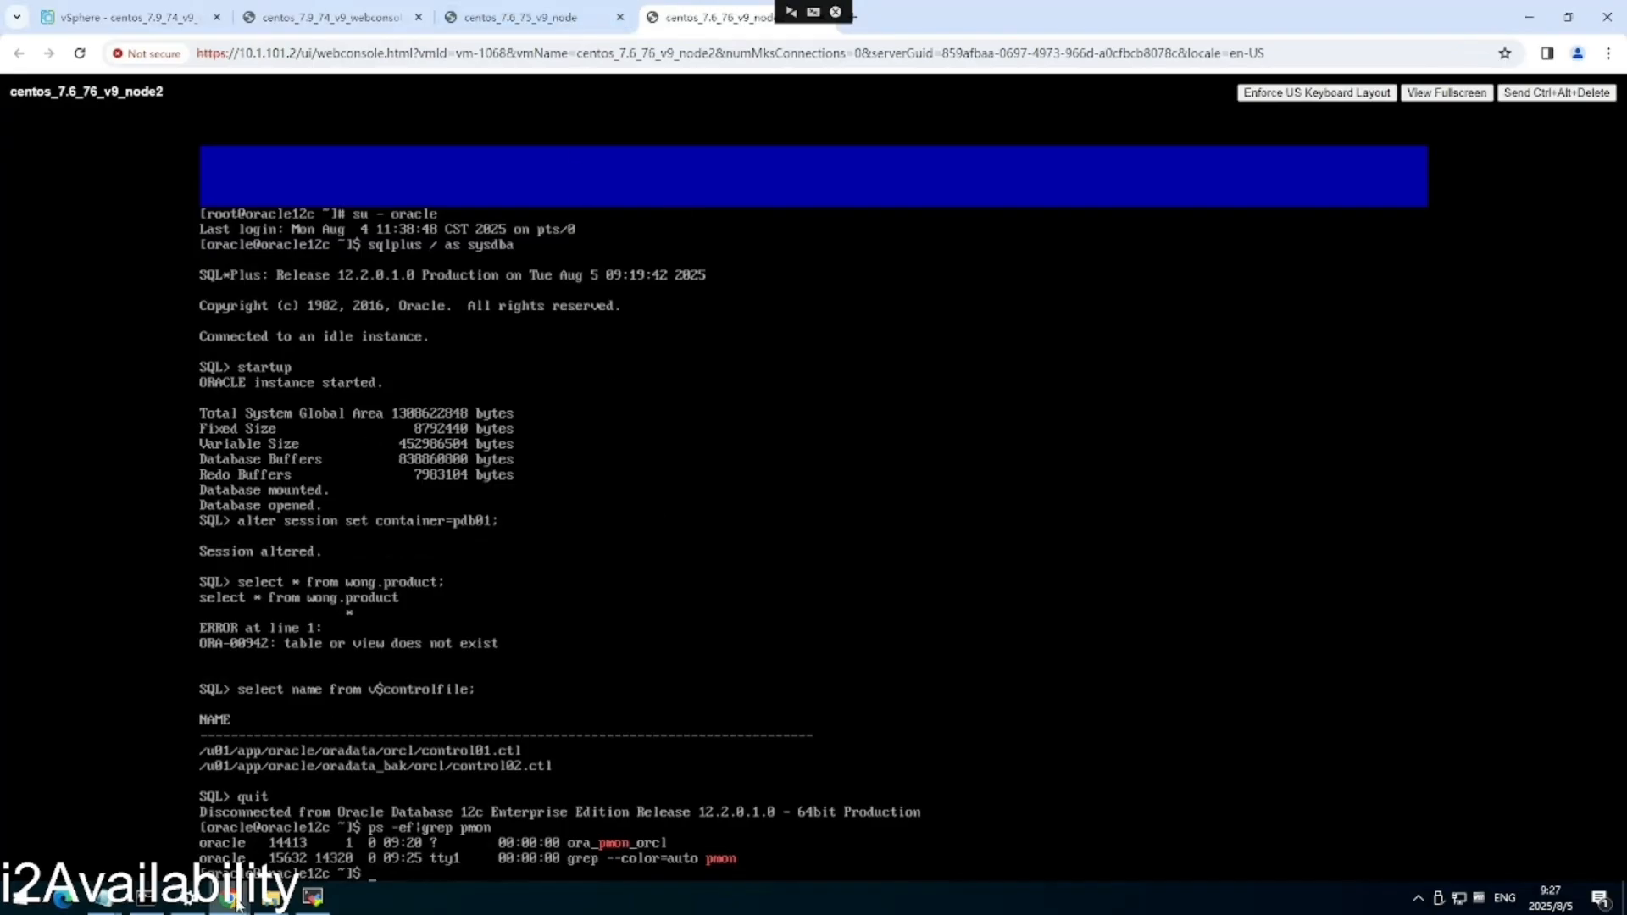
# Save a Process Monitoring entry for ora_pmon_orcl and advance the wizard to the Switch step.
pyautogui.moveTo(238, 904)
pyautogui.click(297, 841)
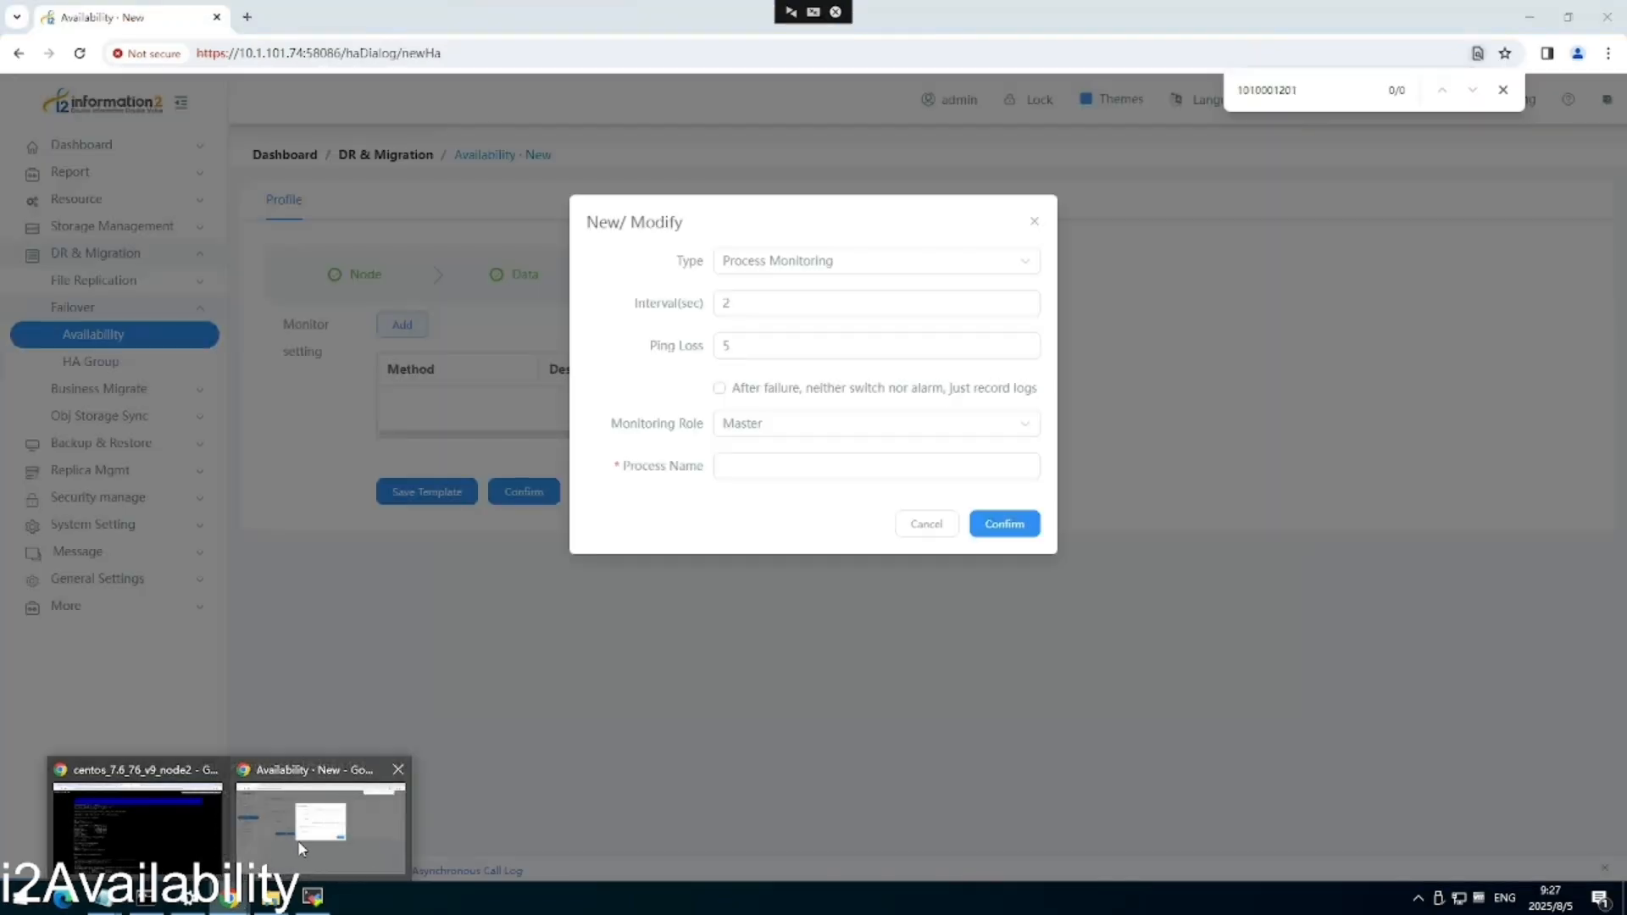
pyautogui.click(777, 467)
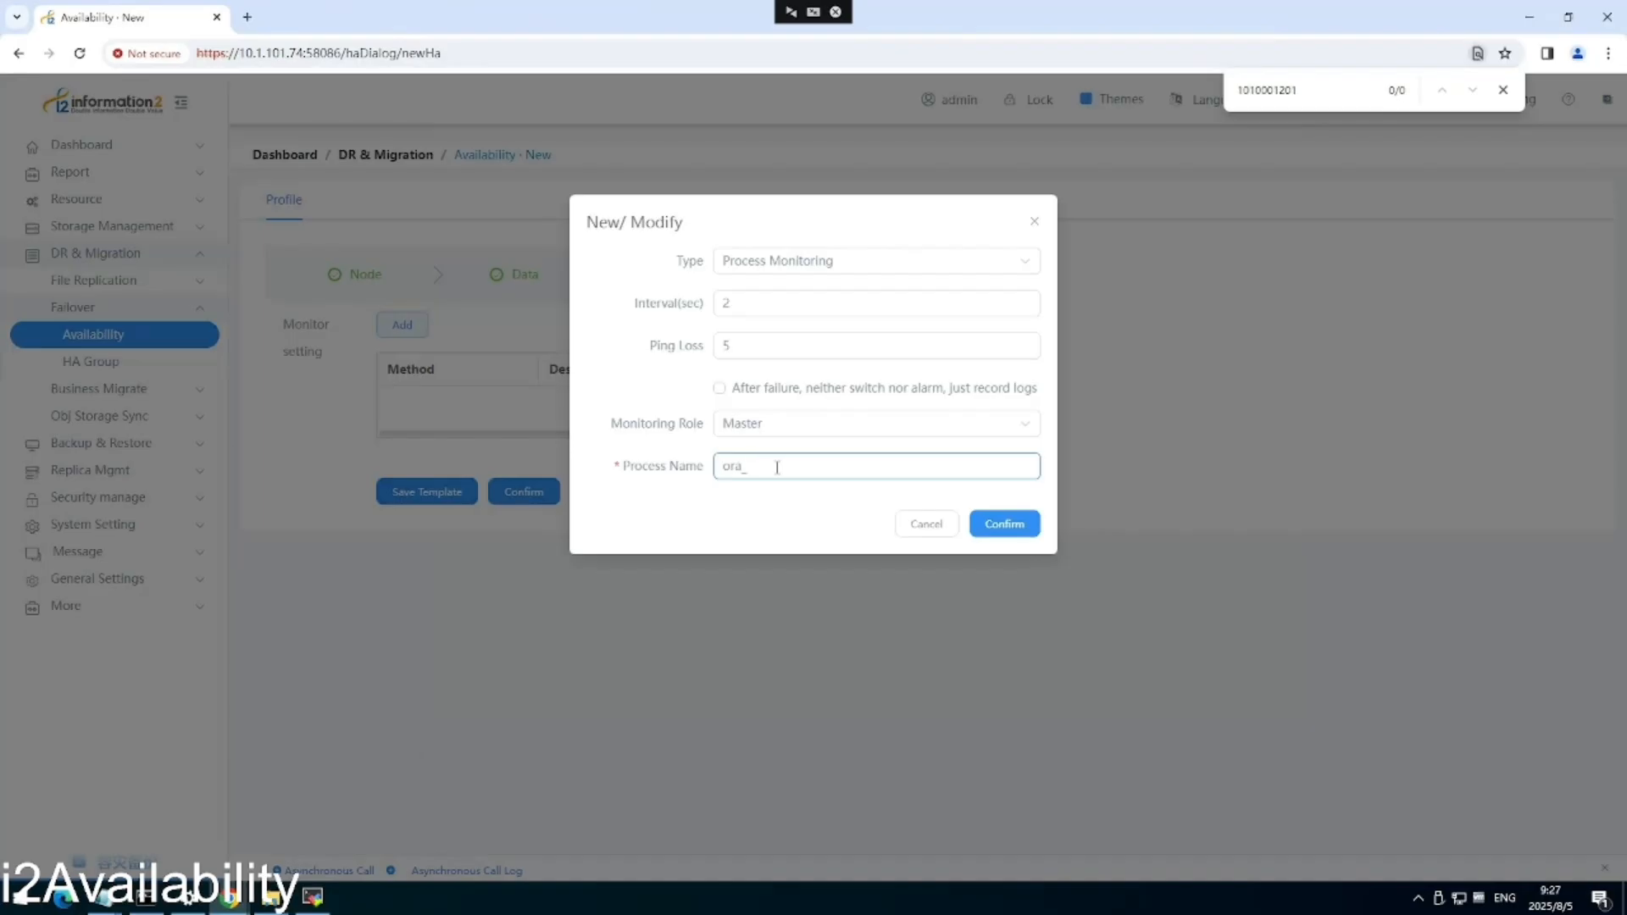
pyautogui.write('ora_pmon_orcl')
pyautogui.click(1017, 527)
pyautogui.click(989, 444)
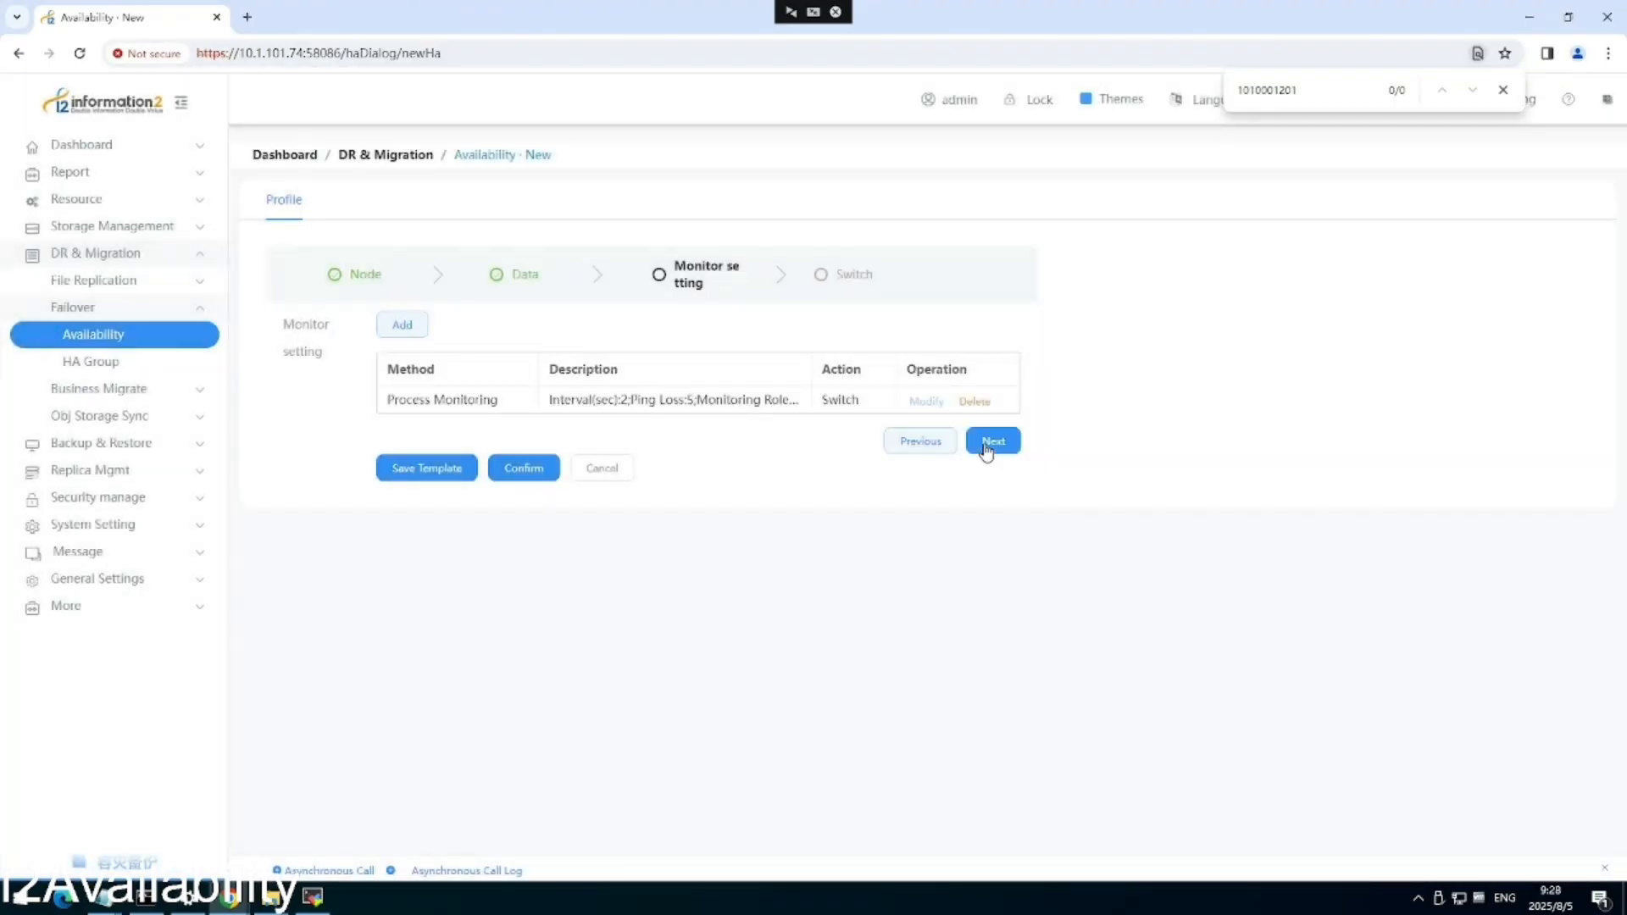
# Add a switch resource and browse the scripts folder for the resource-activation script.
pyautogui.click(402, 327)
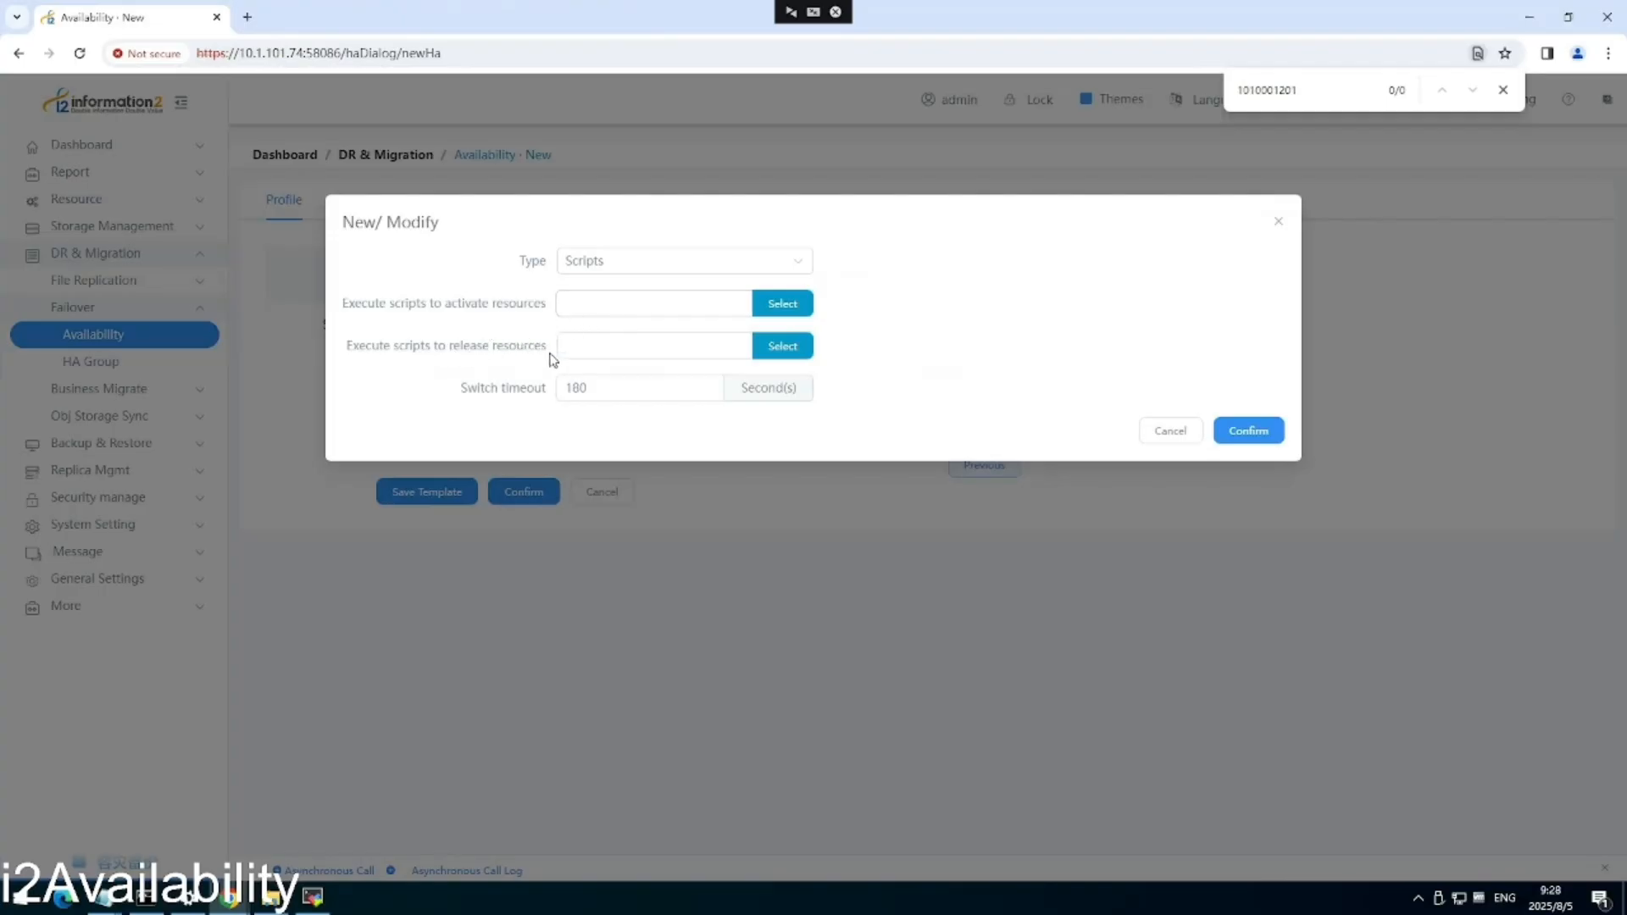
pyautogui.click(790, 318)
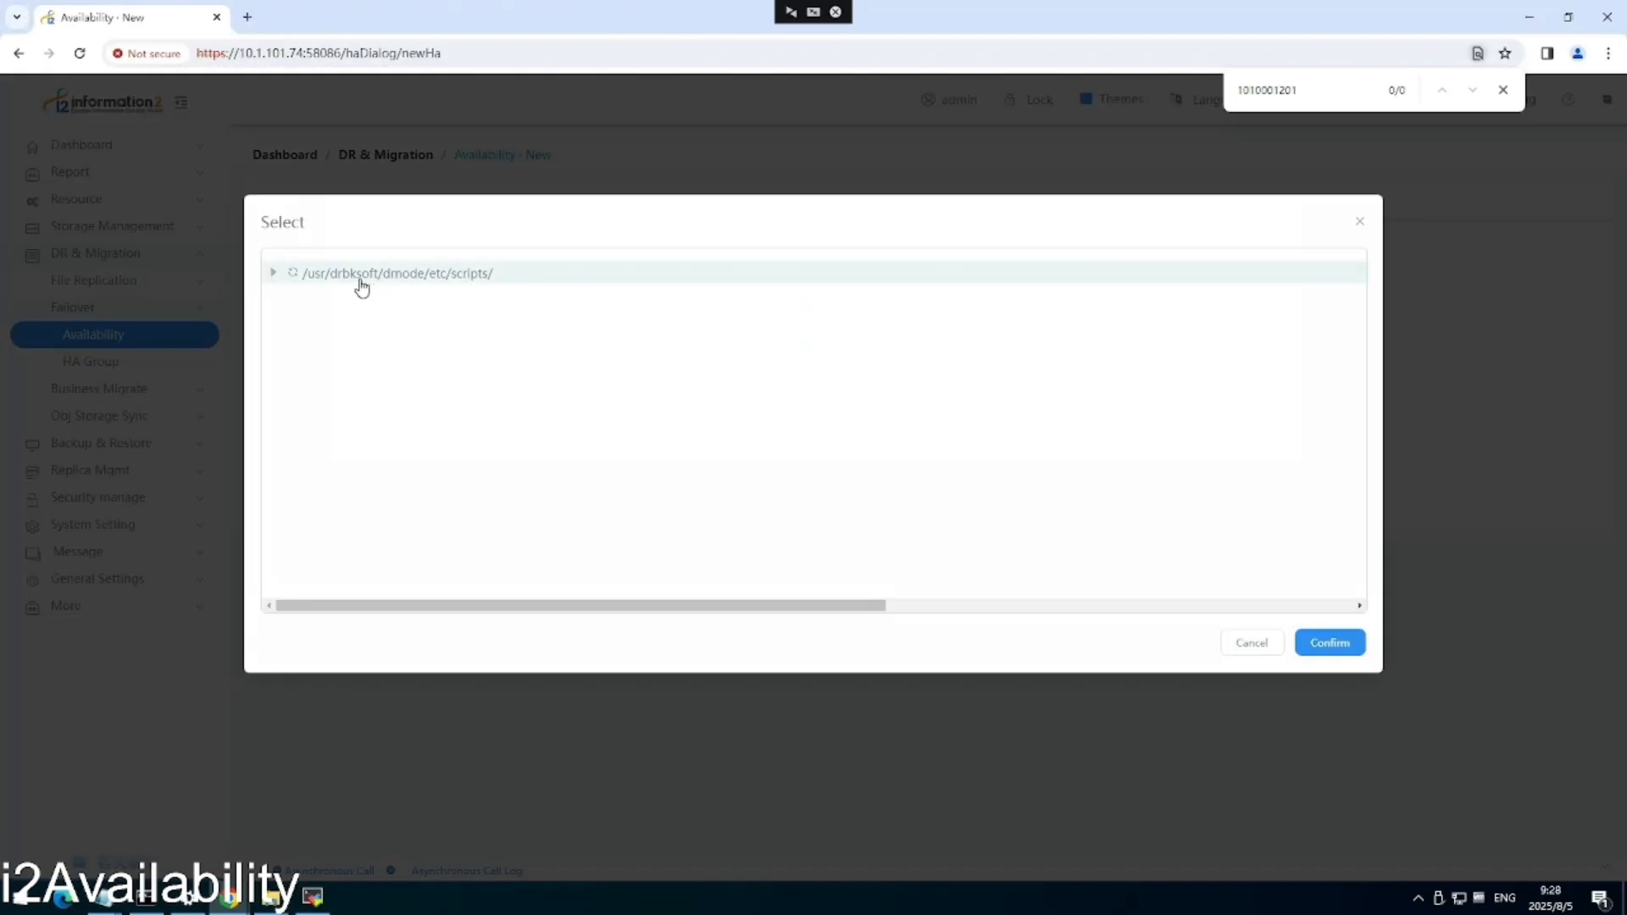
pyautogui.click(275, 274)
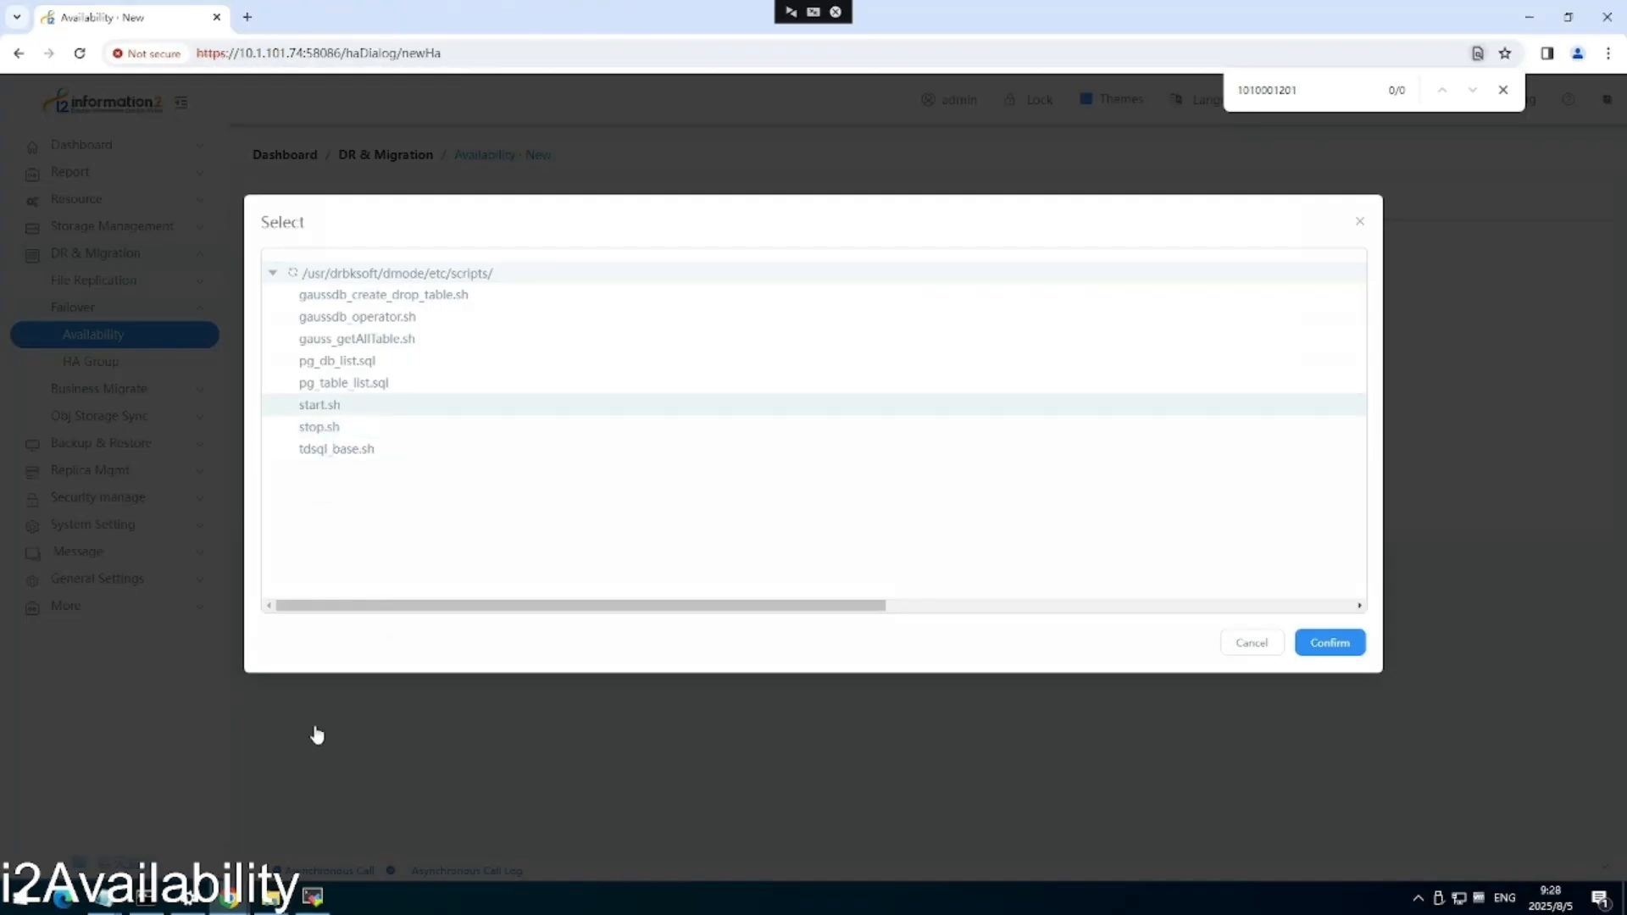
# On the 75 node, view /usr/drbksoft/drnode/etc/scripts/start.sh in vi and quit without changes.
pyautogui.moveTo(227, 899)
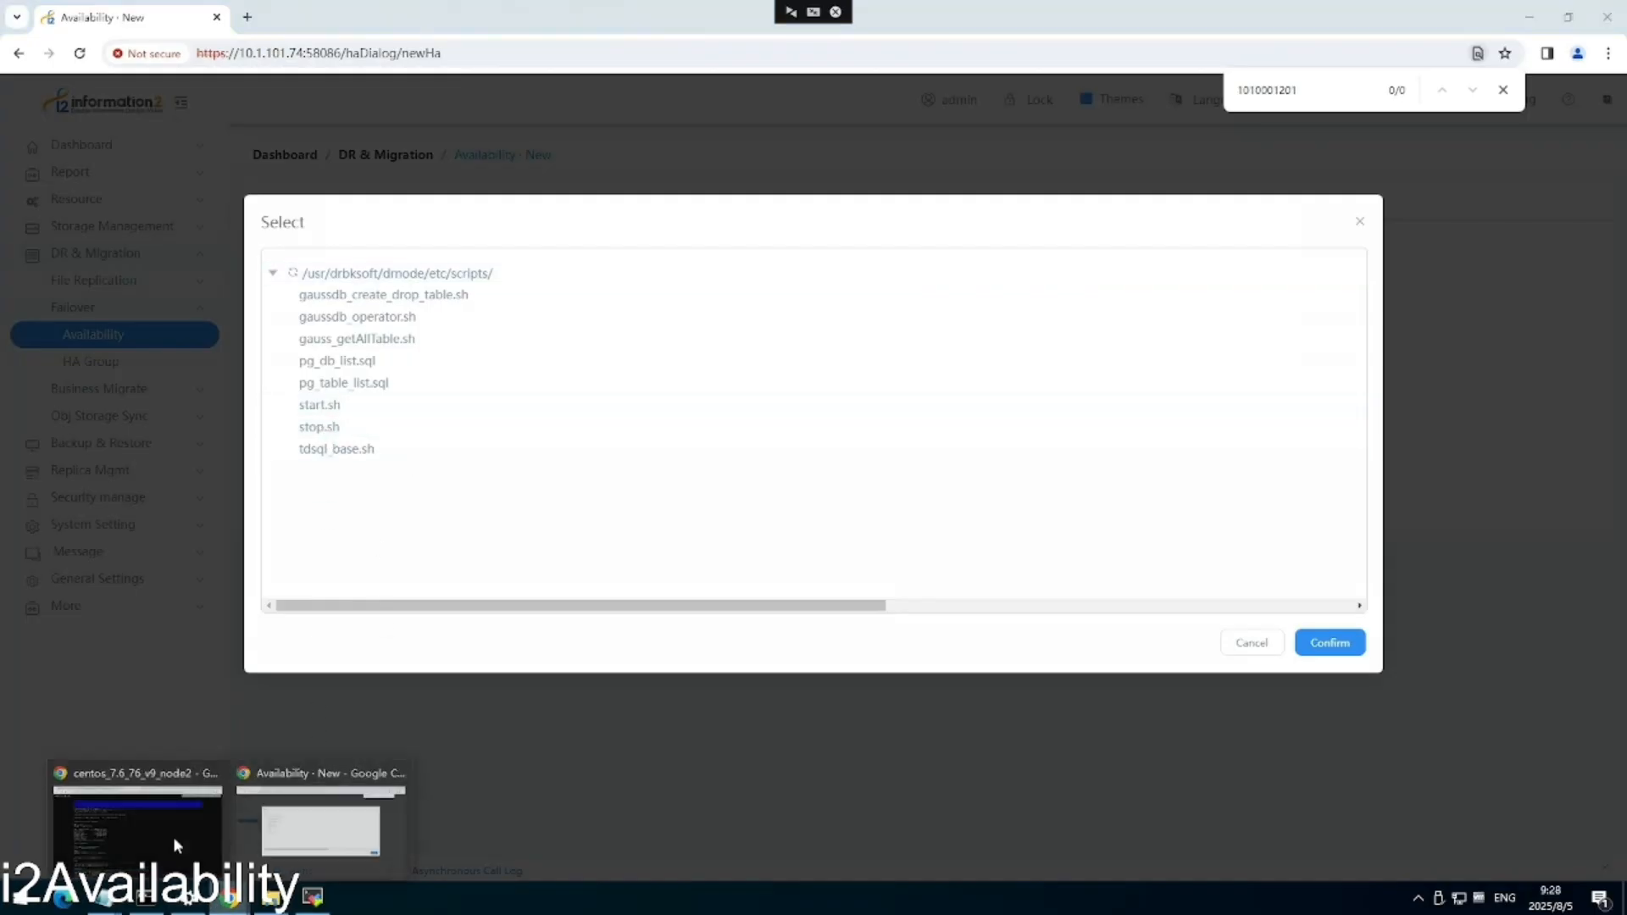
pyautogui.click(154, 822)
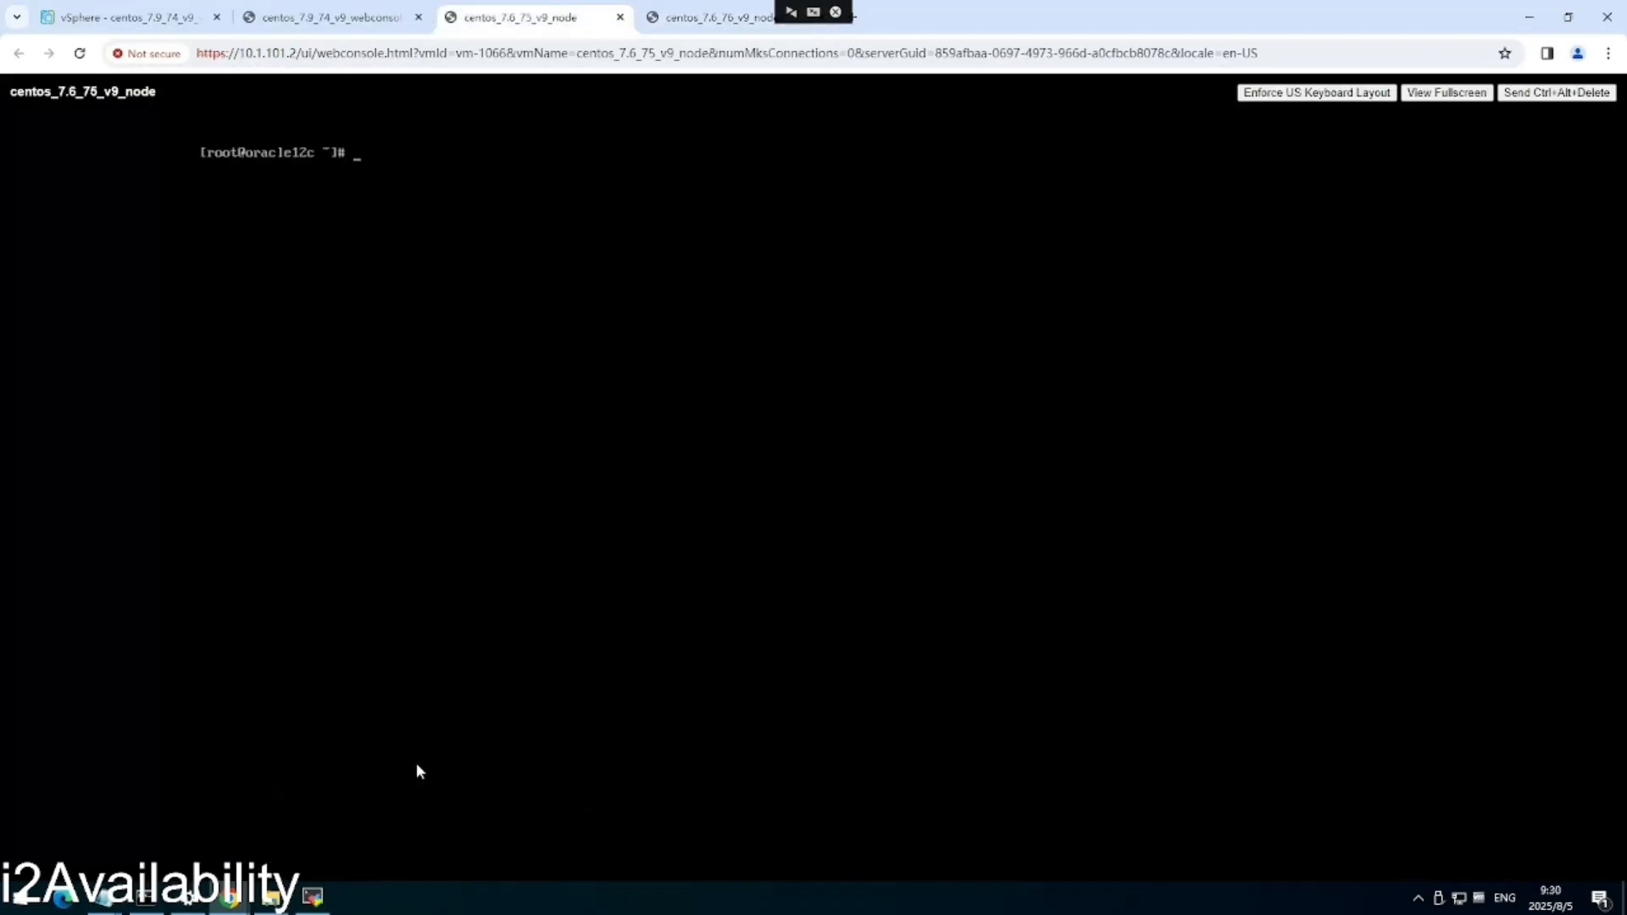
pyautogui.write('vi /usr/d')
pyautogui.press('Tab')
pyautogui.write('sr')
pyautogui.press('Tab')
pyautogui.write('et')
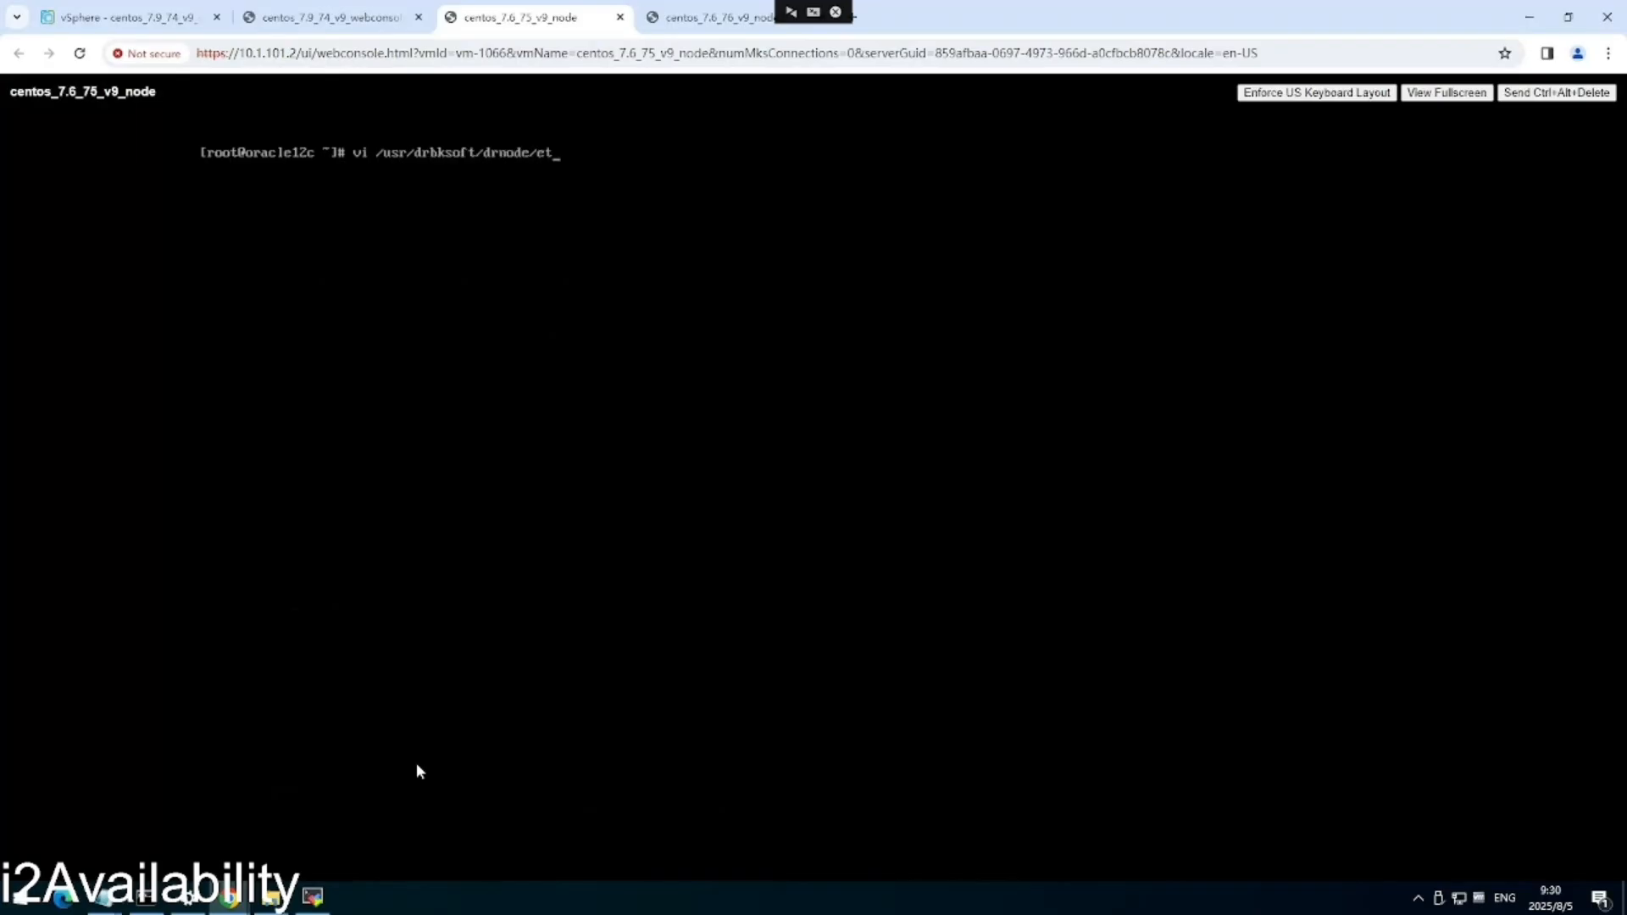
pyautogui.press('Tab')
pyautogui.write('script')
pyautogui.press('Tab')
pyautogui.write('star')
pyautogui.press('Tab')
pyautogui.press('Return')
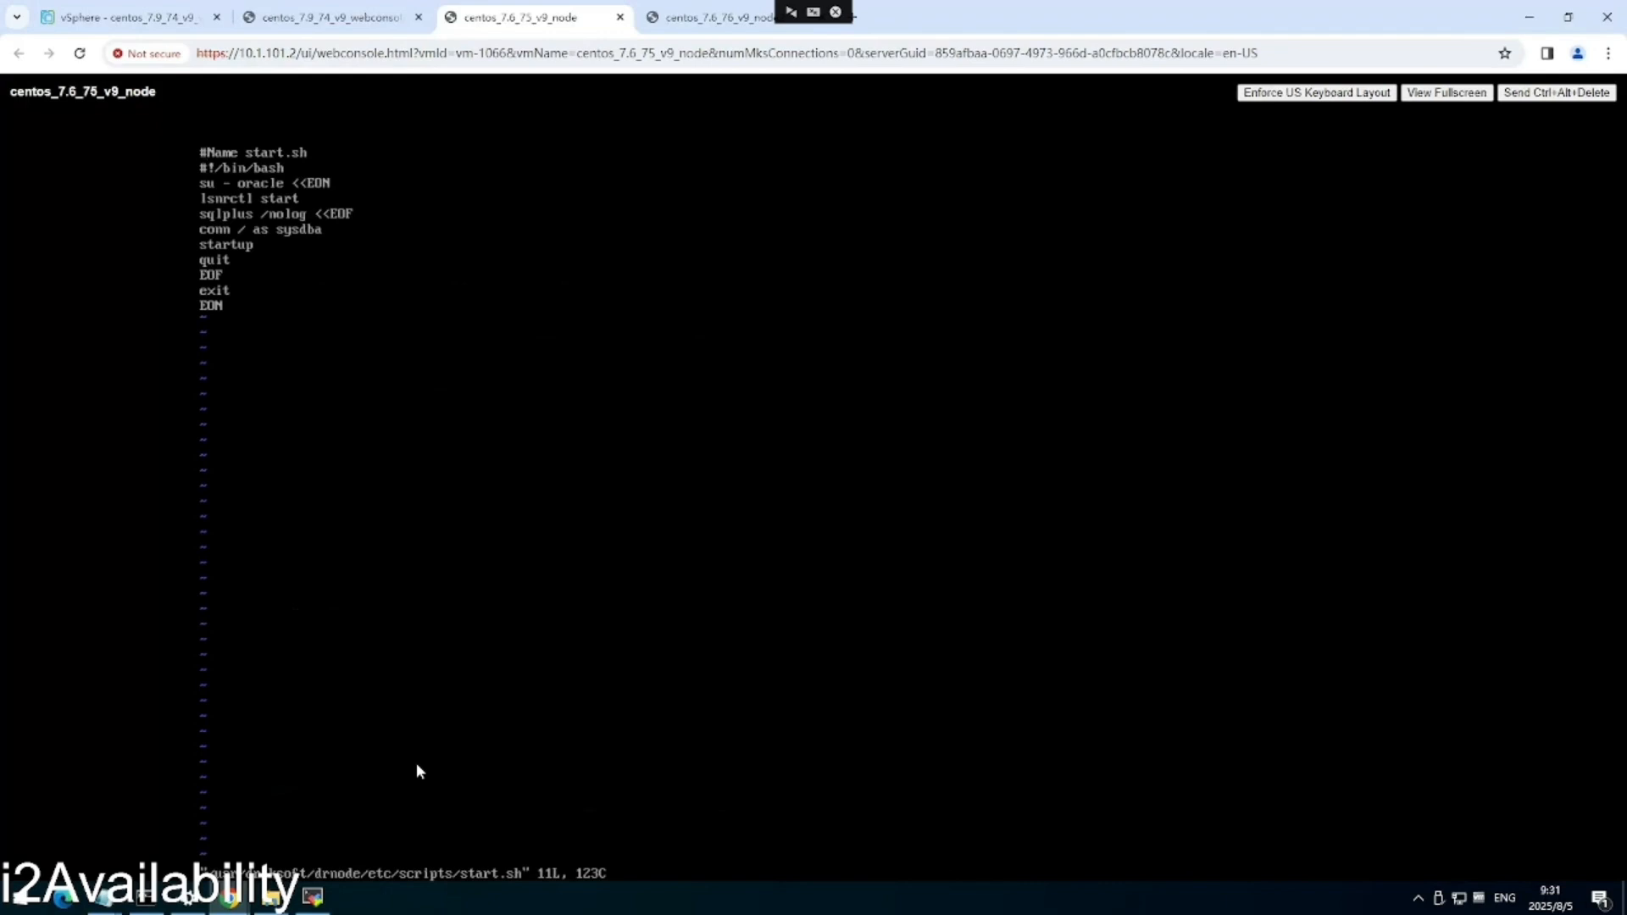
pyautogui.write(':q')
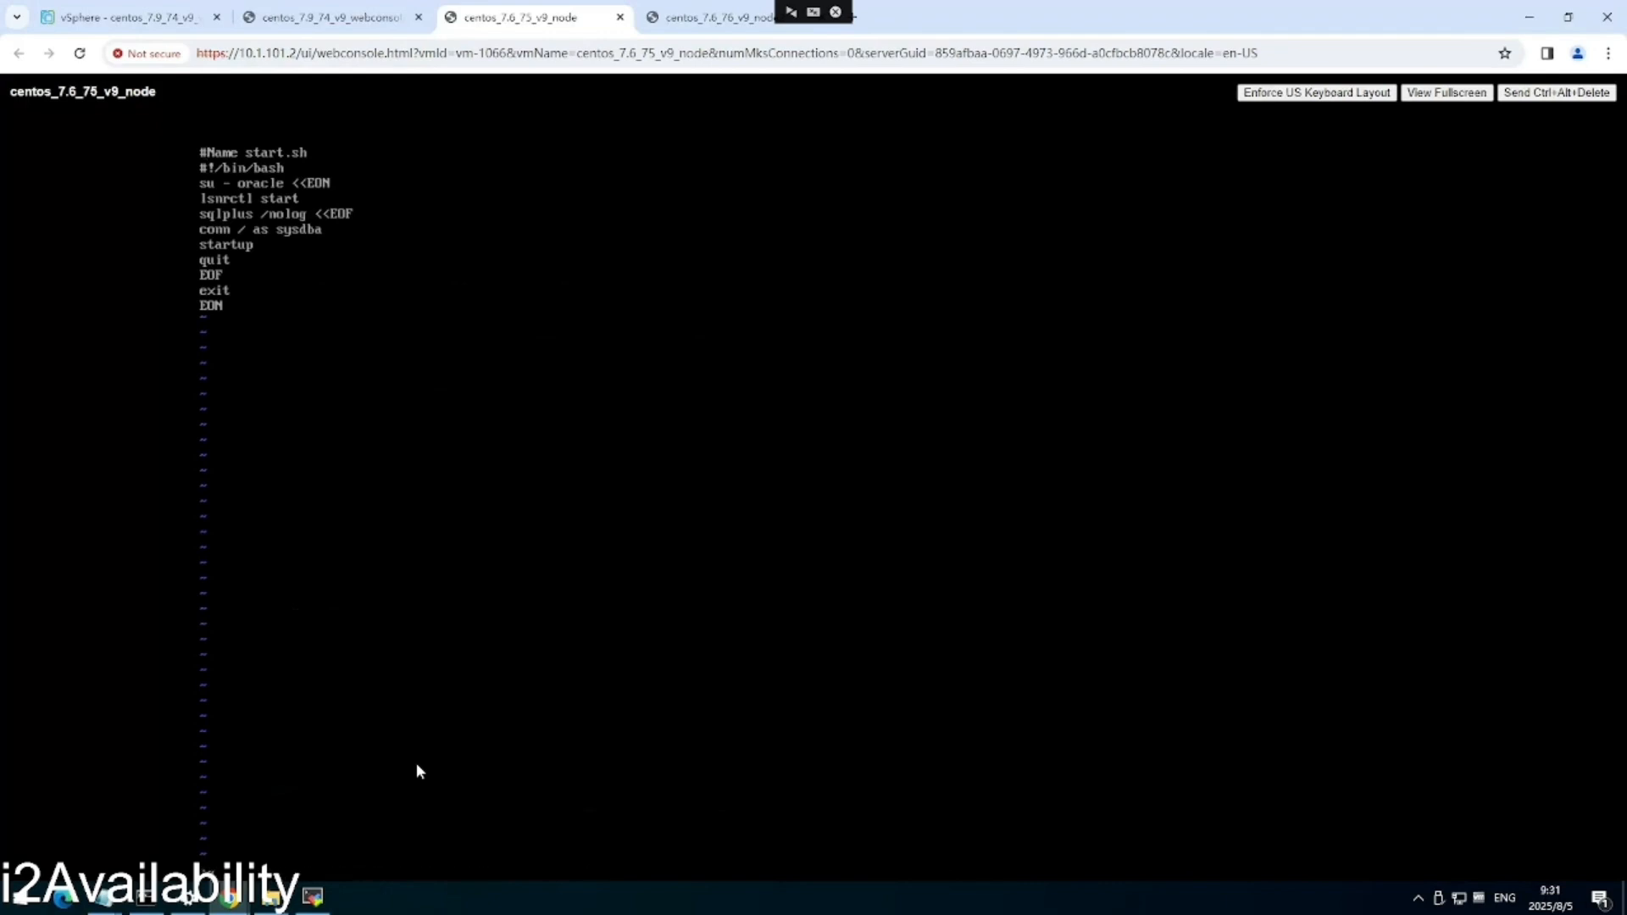
pyautogui.press('Return')
# View the 75 node's stop.sh (shutdown immediate, lsnrctl stop), quit vi and clear the terminal.
pyautogui.write('l')
pyautogui.press('BackSpace')
pyautogui.write('clear')
pyautogui.press('Return')
pyautogui.write('clear')
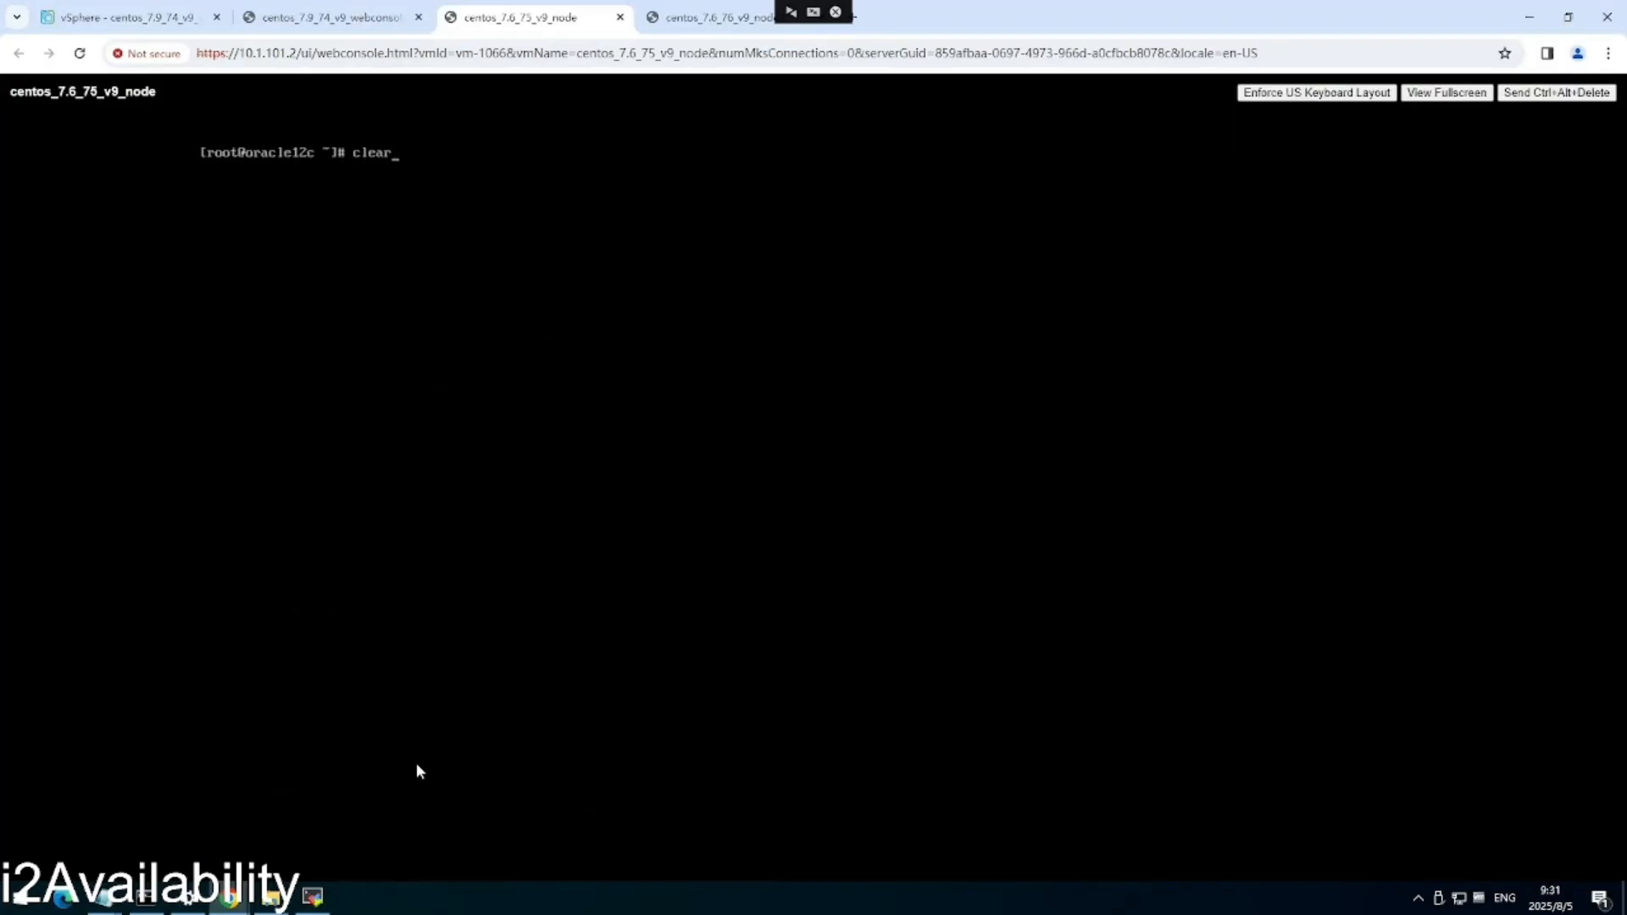
pyautogui.press('Up')
pyautogui.press('BackSpace')
pyautogui.press('BackSpace')
pyautogui.press('BackSpace')
pyautogui.press('BackSpace')
pyautogui.press('BackSpace')
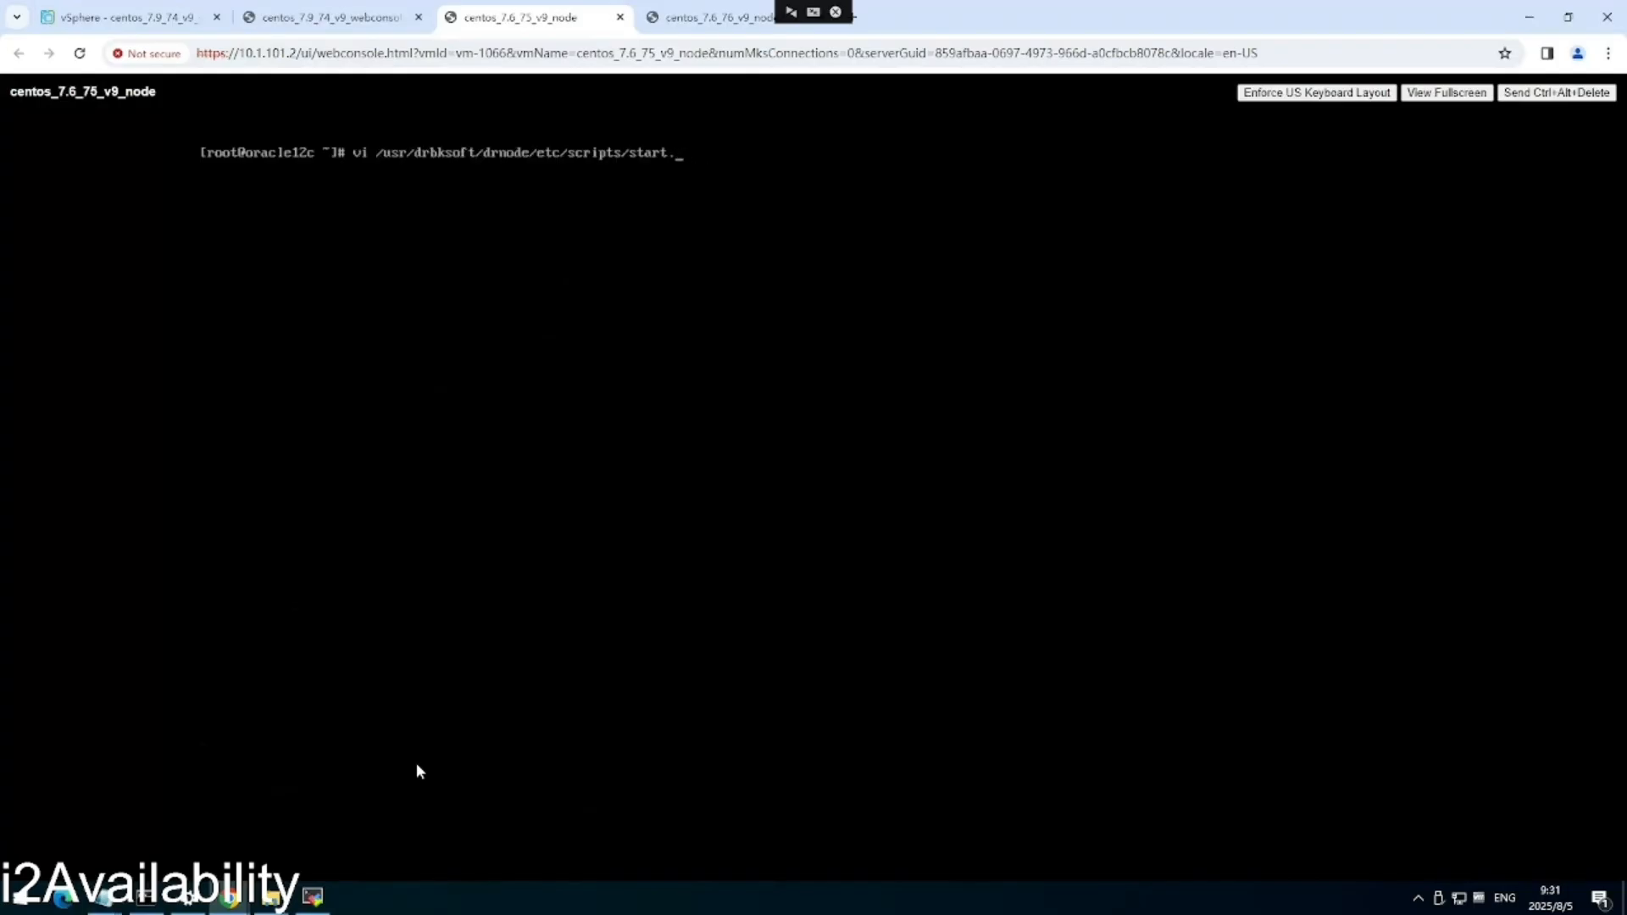
pyautogui.write('op.sh')
pyautogui.press('Return')
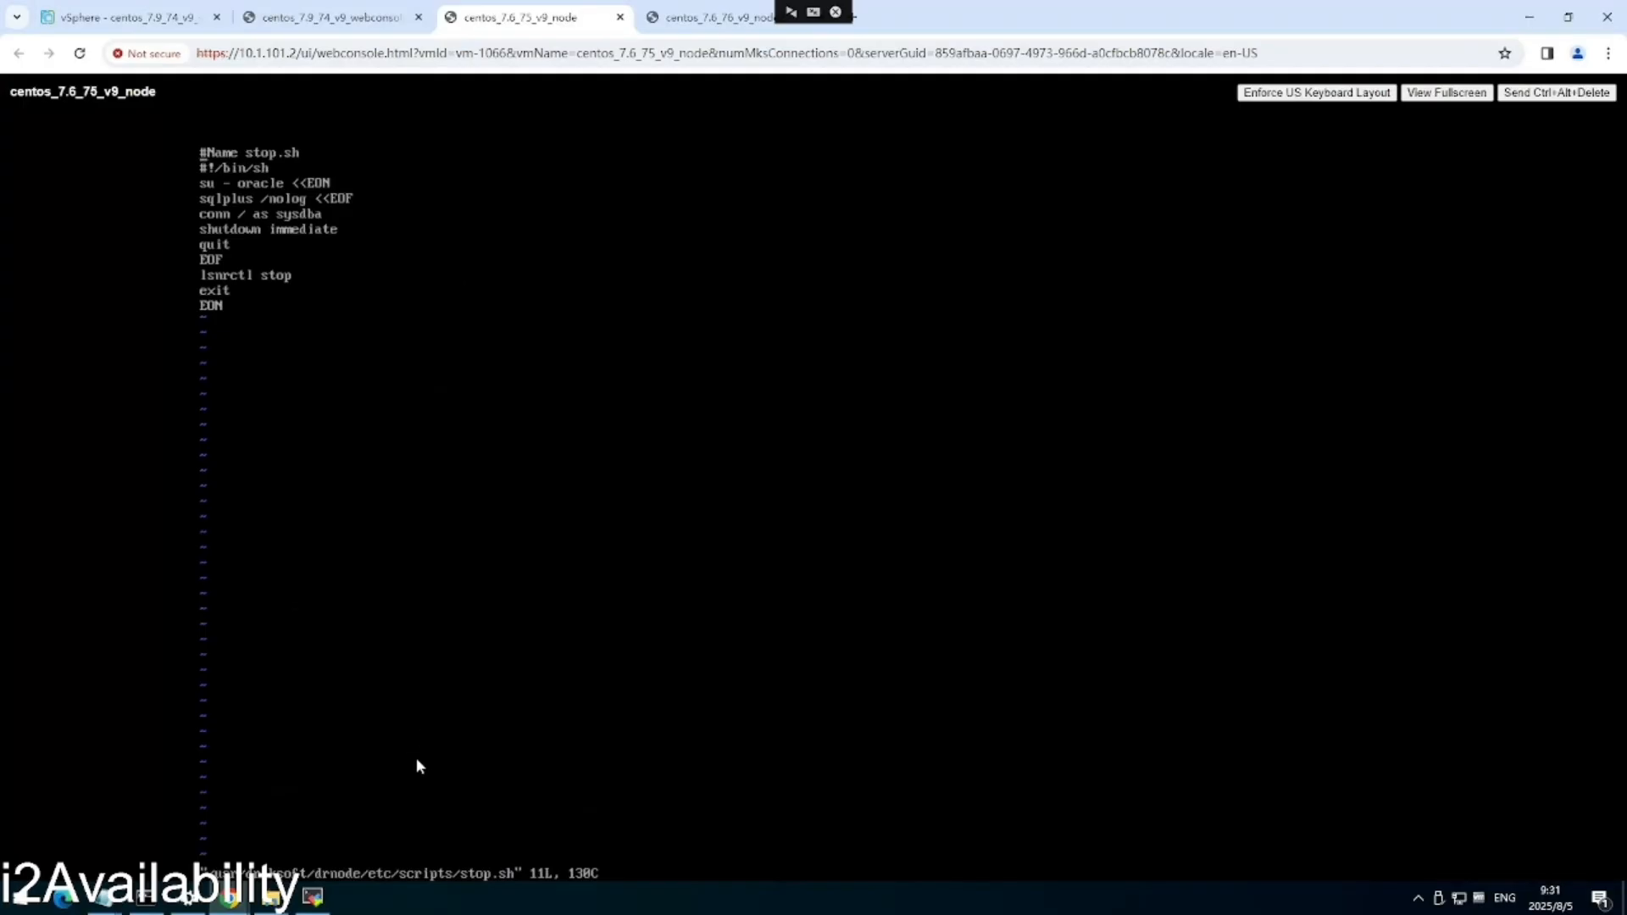
pyautogui.write(':q')
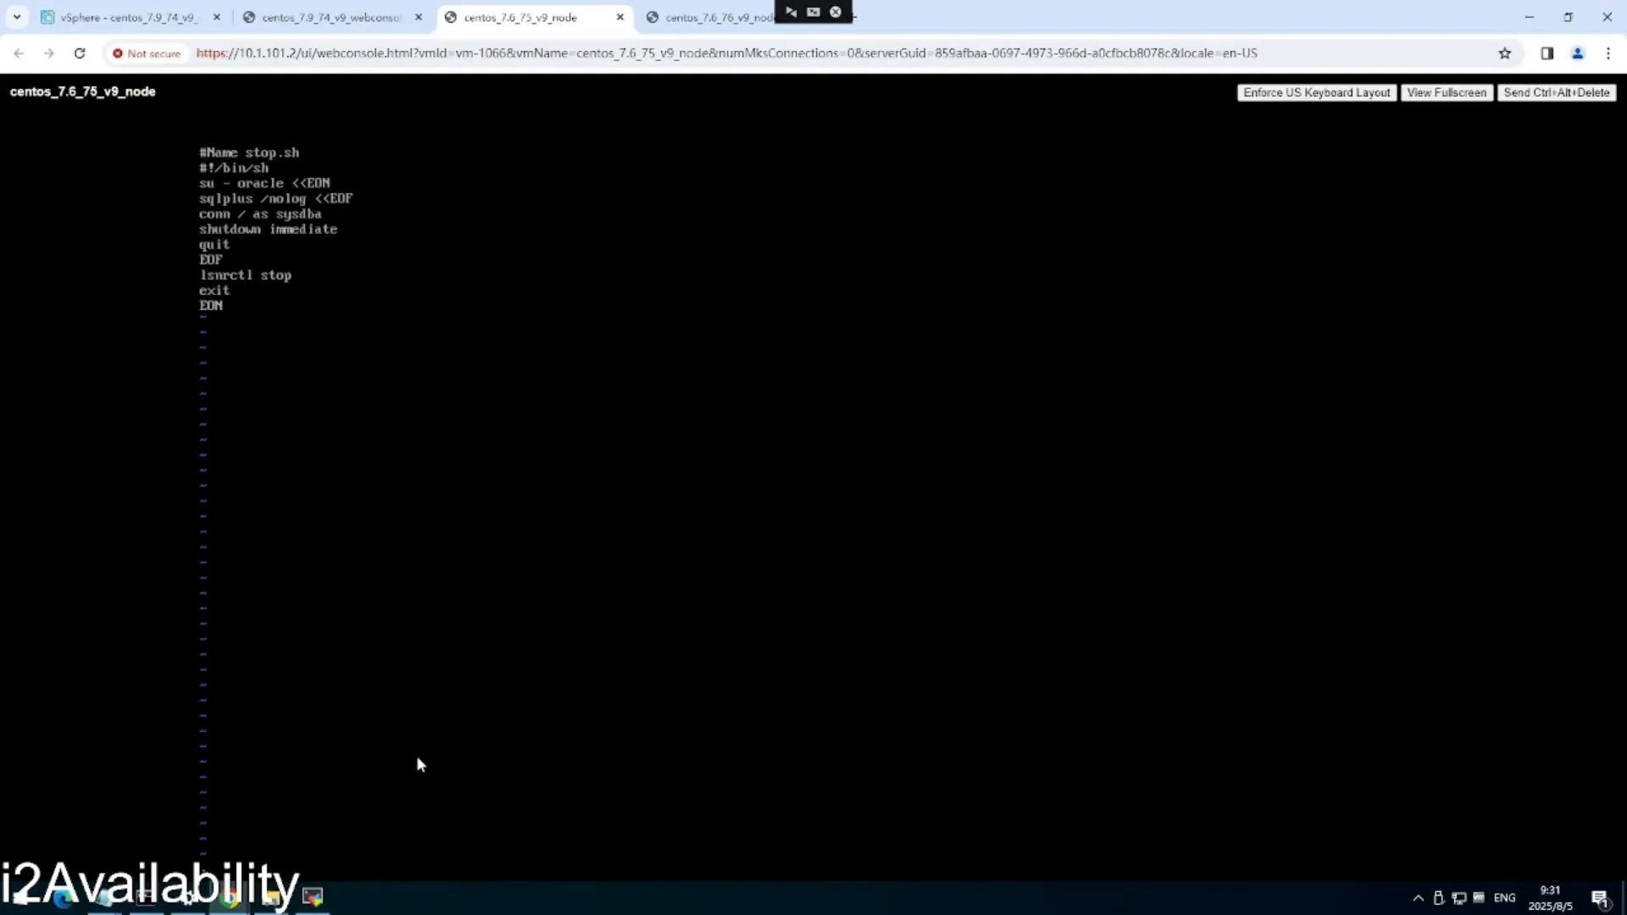
pyautogui.press('Return')
pyautogui.write('clear')
pyautogui.press('Return')
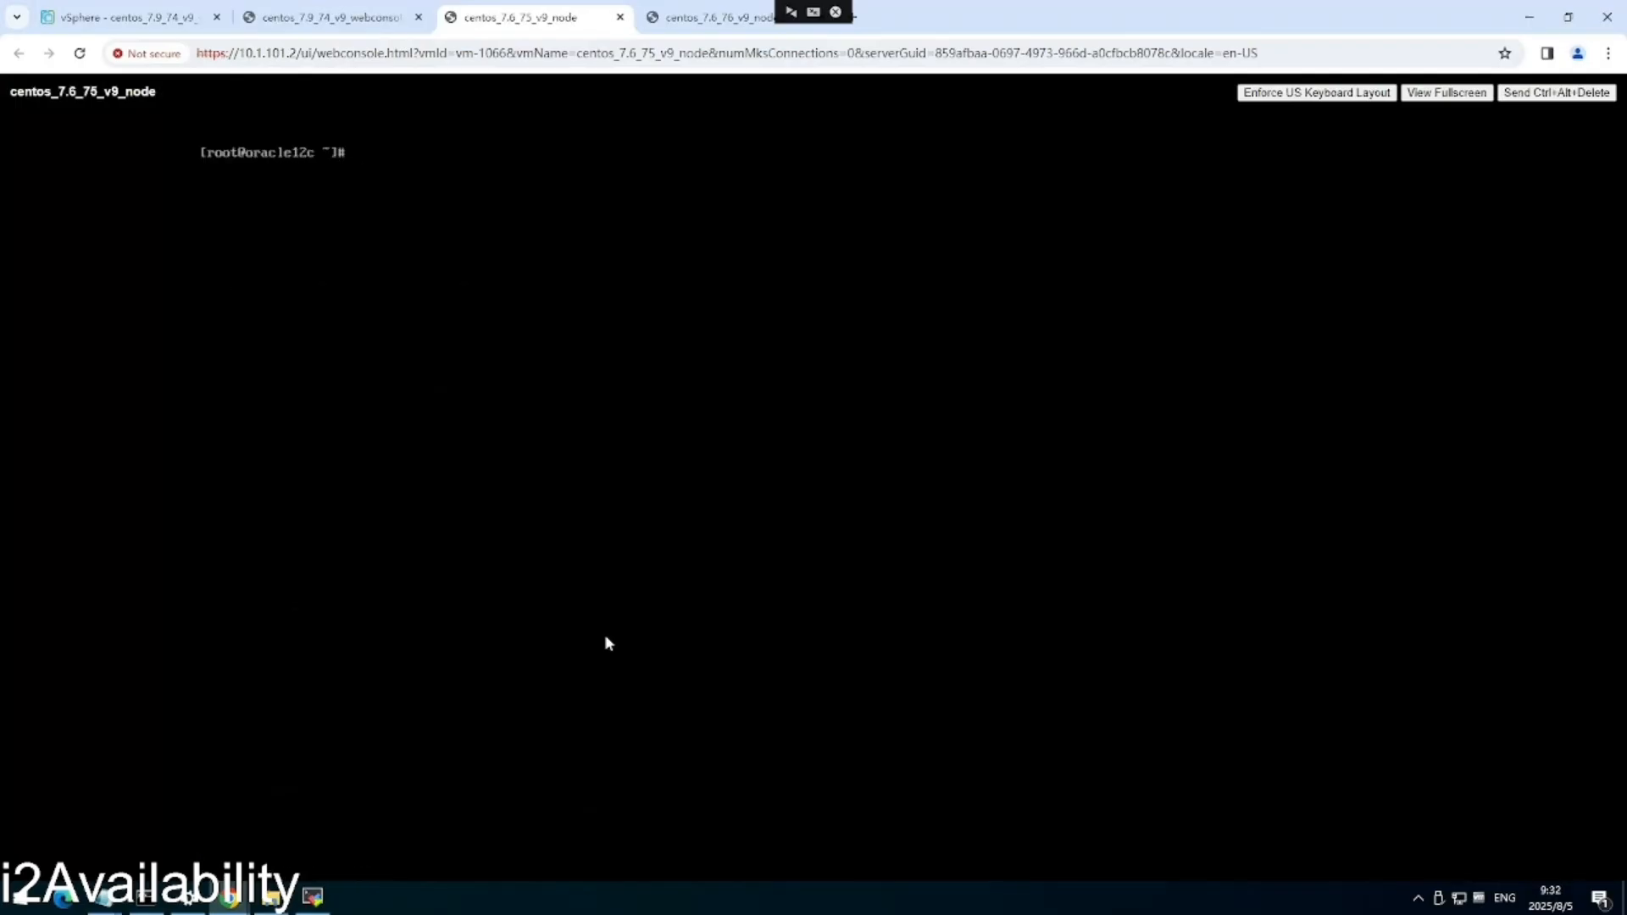
pyautogui.click(352, 18)
pyautogui.click(518, 19)
# On the node2 console, exit vi with :wq and clear the terminal.
pyautogui.click(721, 18)
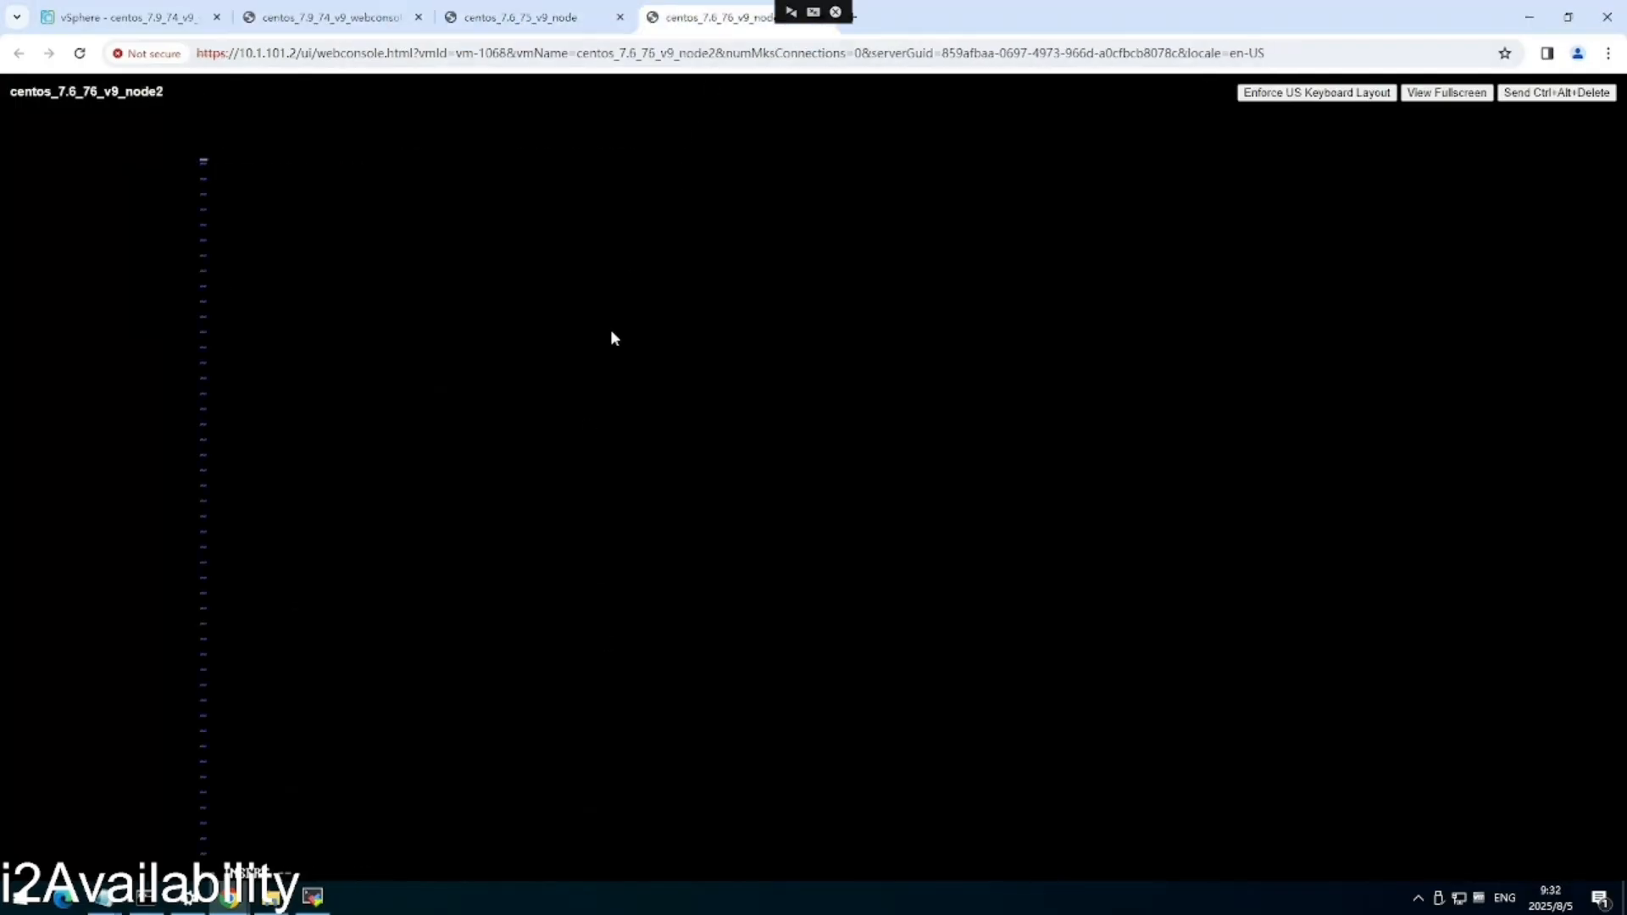
pyautogui.press('Escape')
pyautogui.write(':wq')
pyautogui.press('Return')
pyautogui.write('clear')
pyautogui.press('Return')
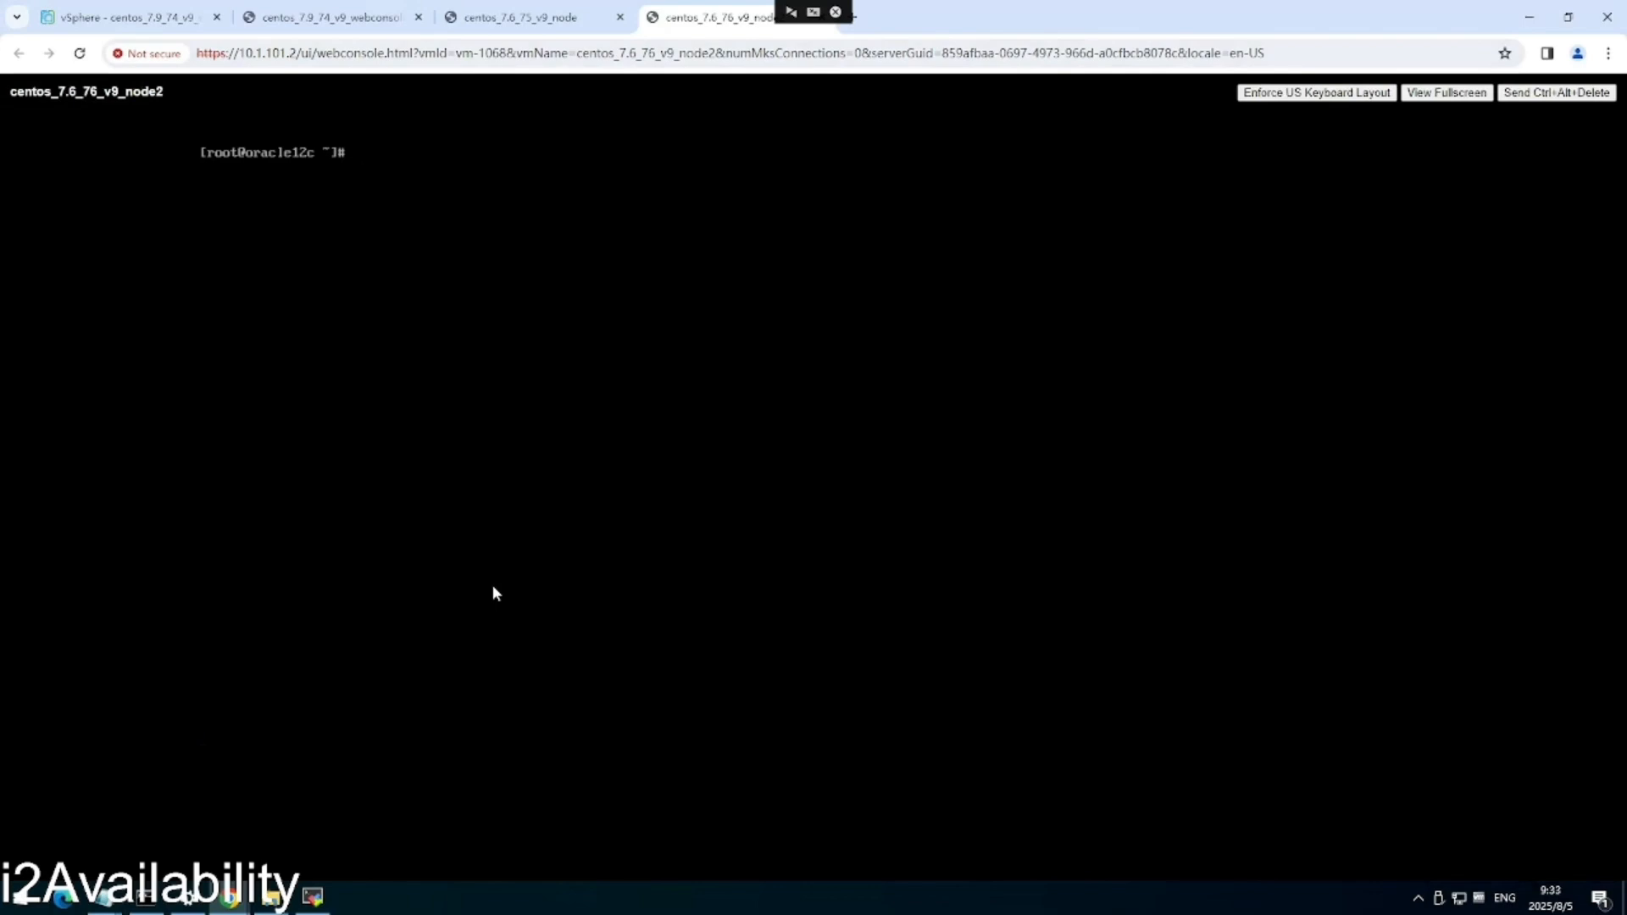
# View node2's /usr/drbksoft/drnode/etc/scripts/start.sh in vi and quit.
pyautogui.write('vi /usr/d')
pyautogui.press('Tab')
pyautogui.write('dr')
pyautogui.press('Tab')
pyautogui.write('et')
pyautogui.press('Tab')
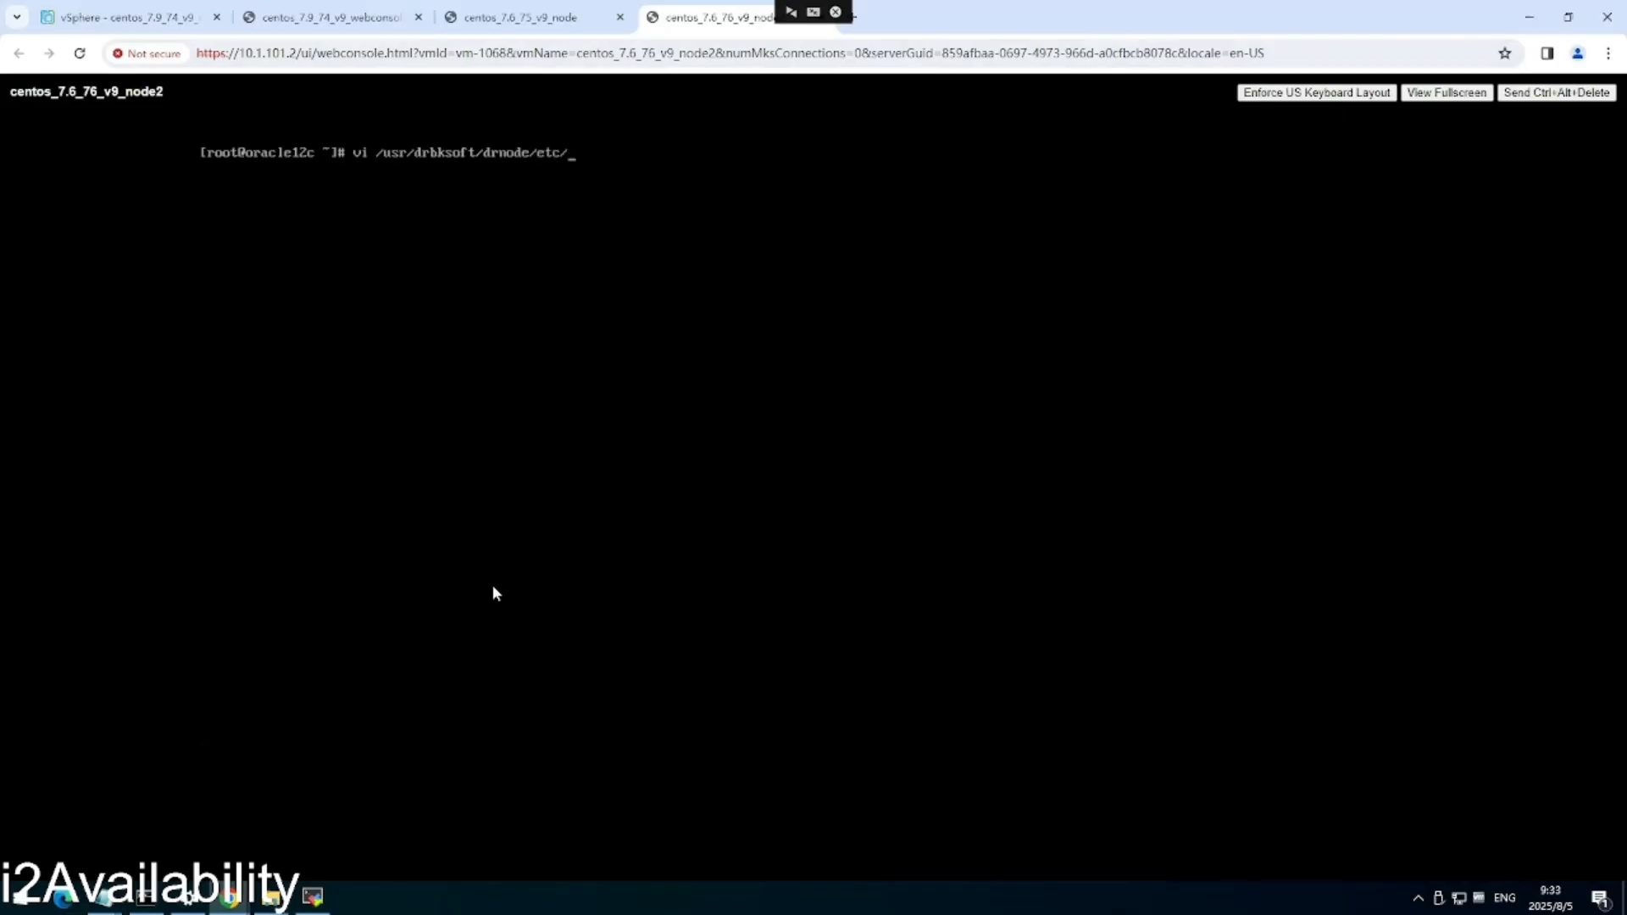
pyautogui.write('scripts/star')
pyautogui.press('Tab')
pyautogui.press('Return')
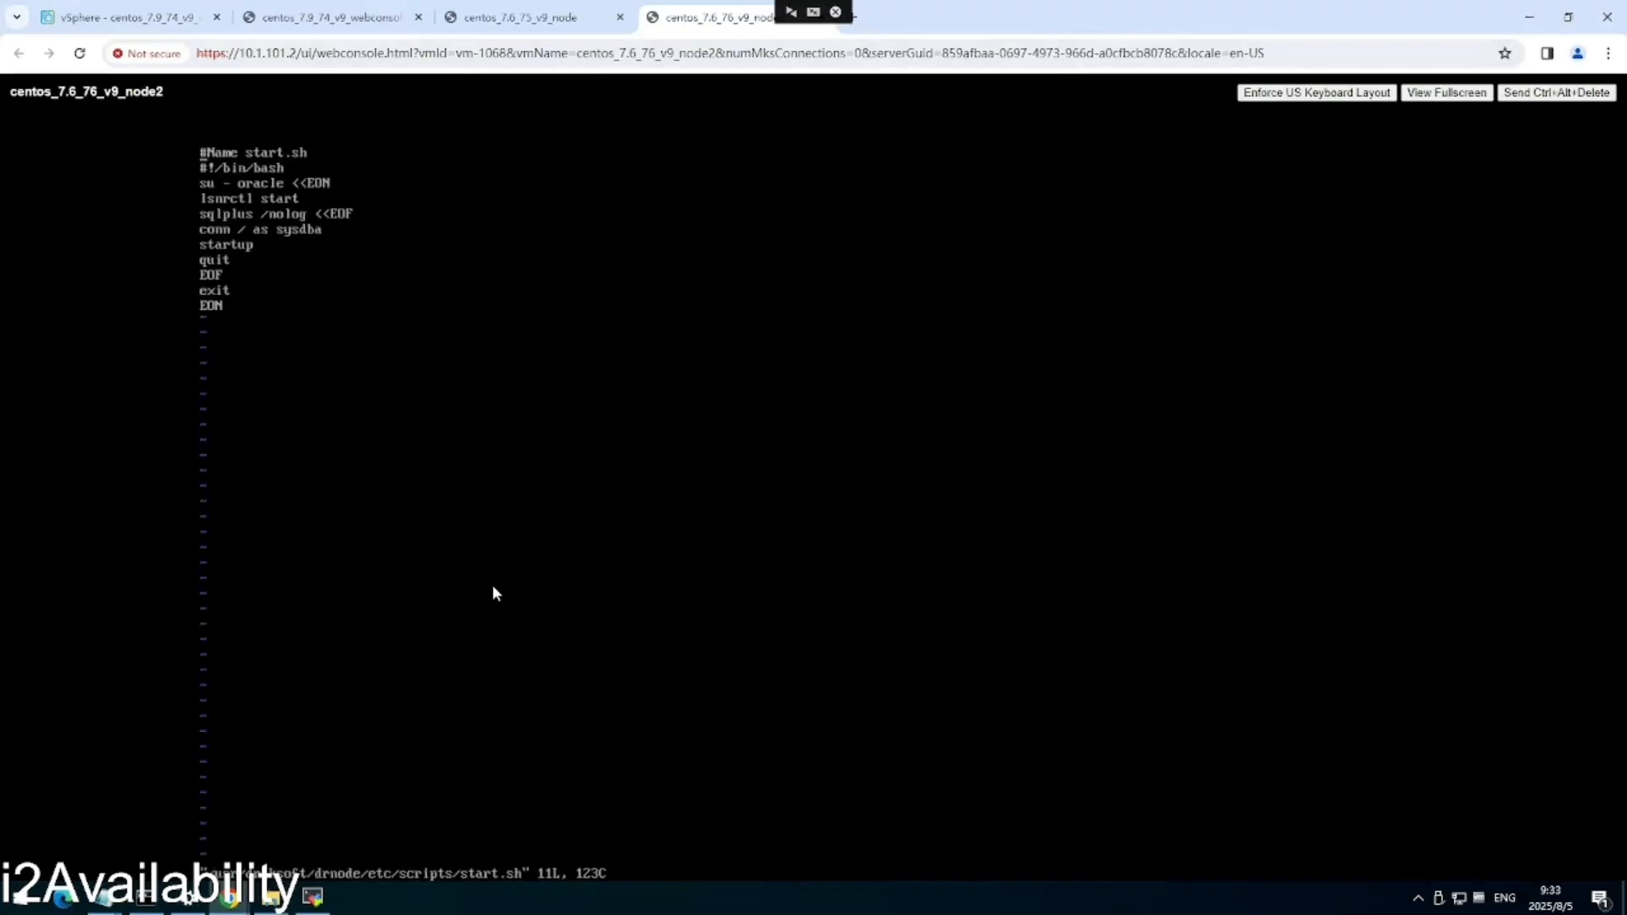
pyautogui.press('i')
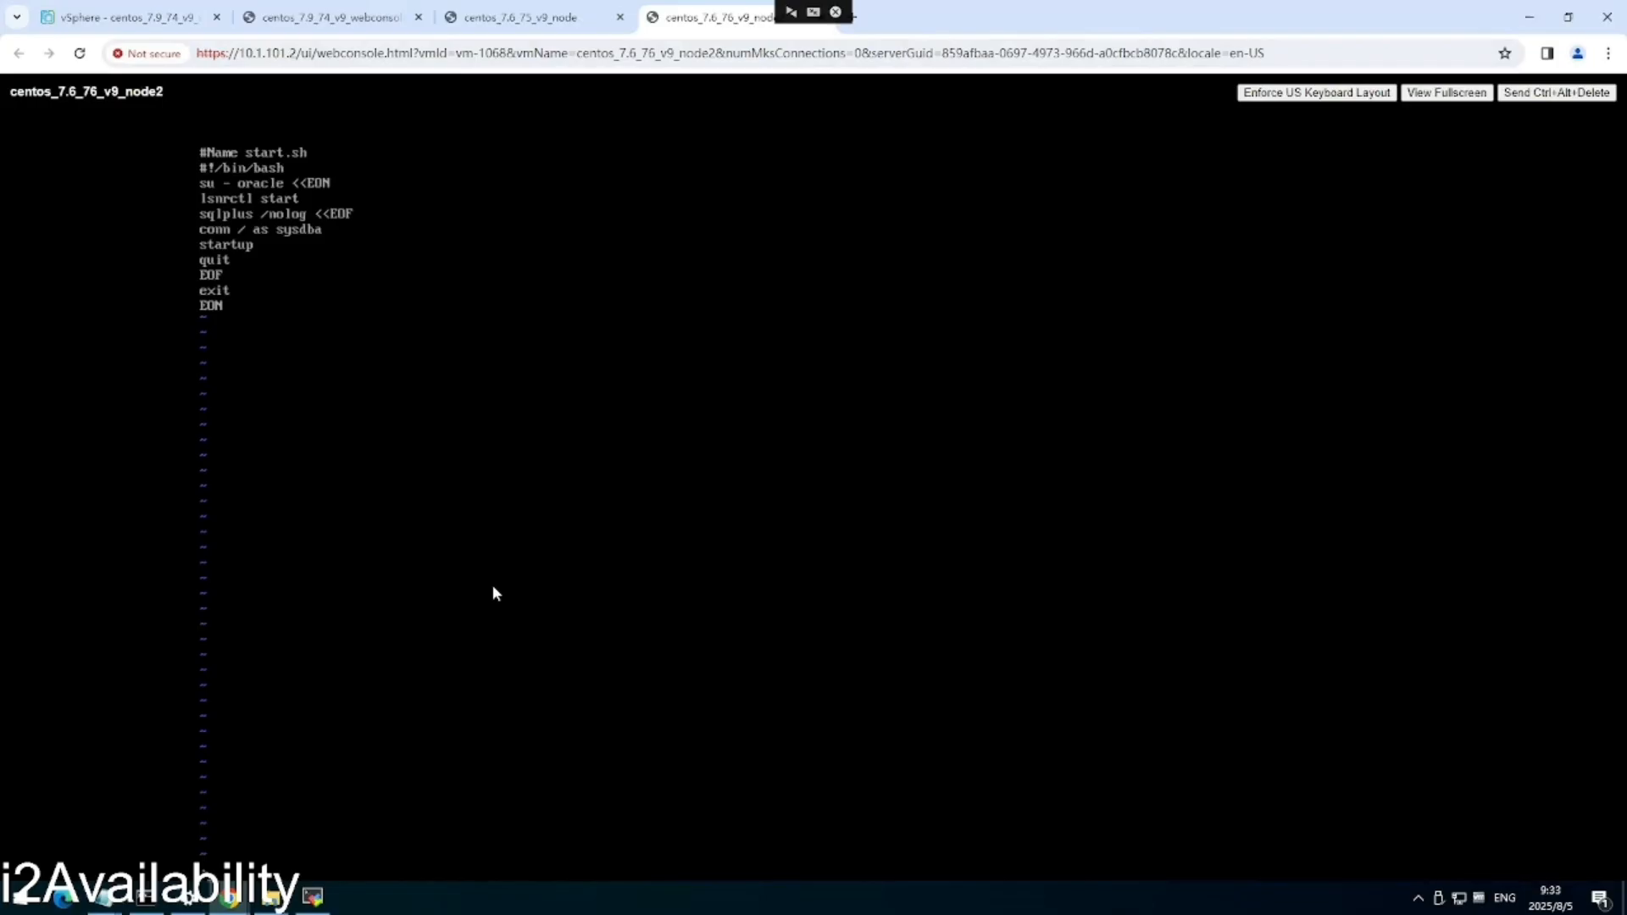
pyautogui.press('Return')
# Clear the terminal and open node2's stop.sh in vi.
pyautogui.write('clear')
pyautogui.press('Return')
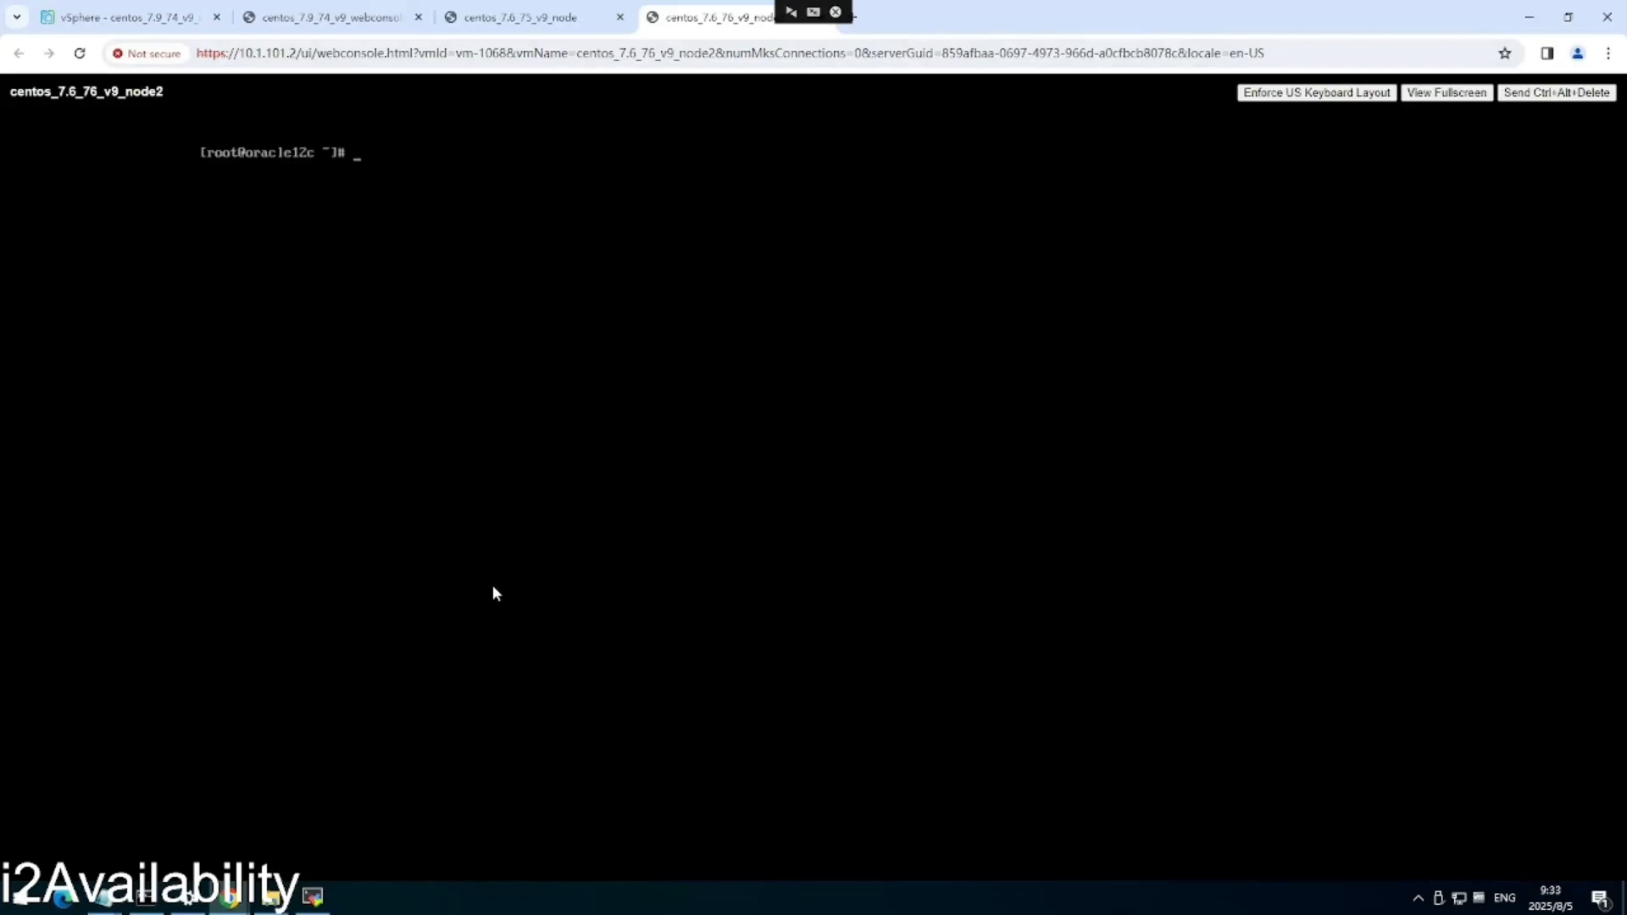
pyautogui.press('Up')
pyautogui.press('Up')
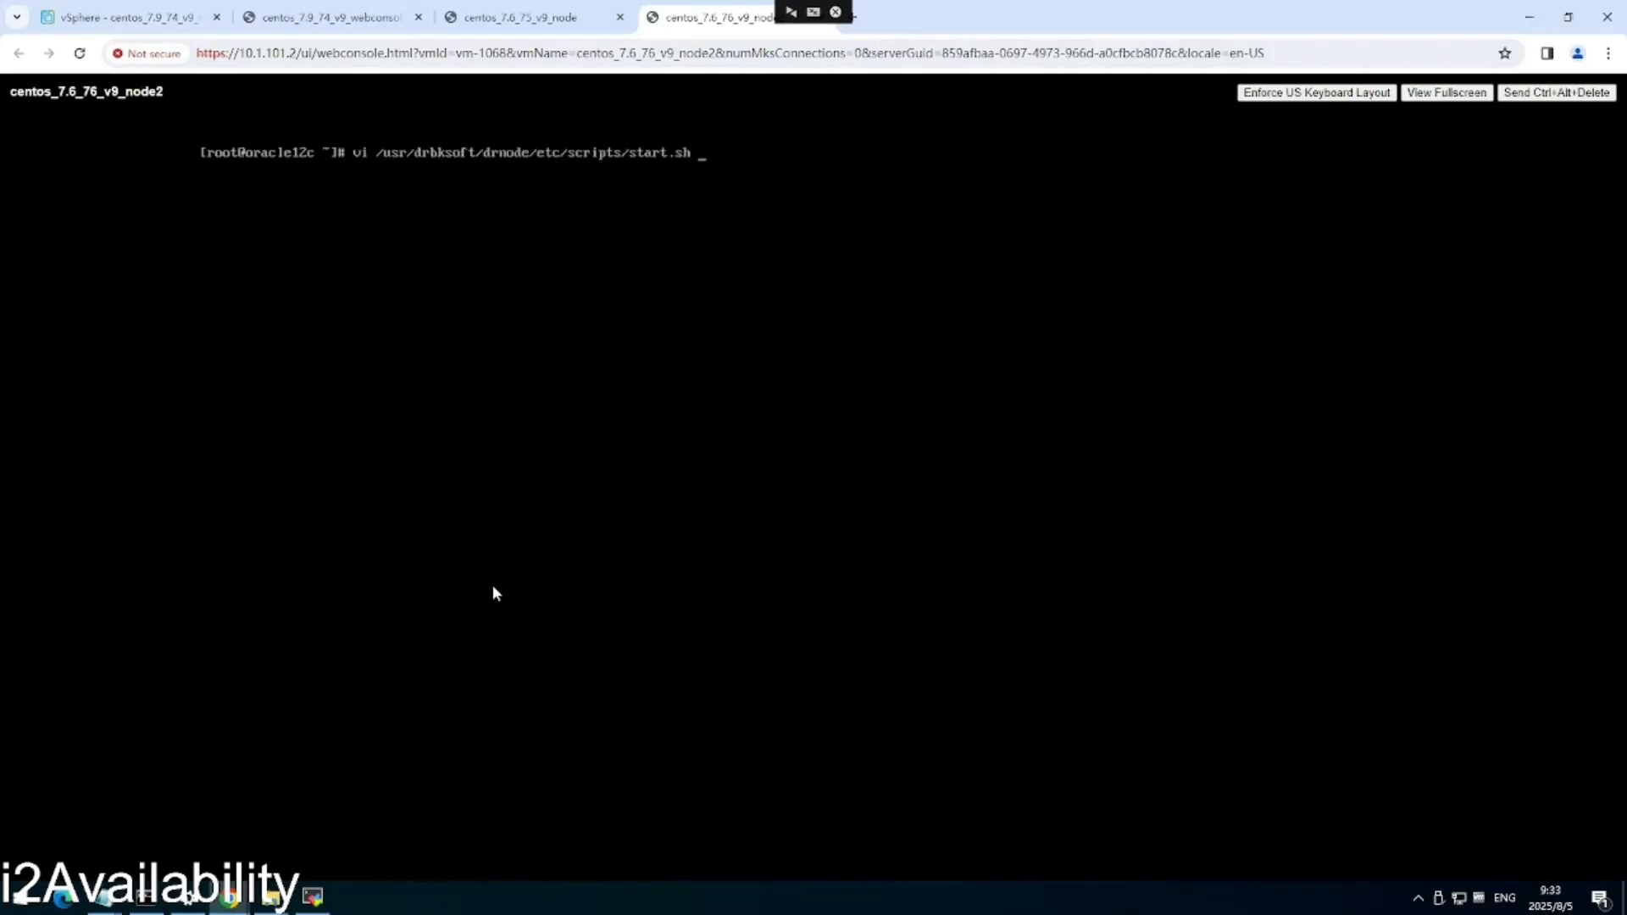
pyautogui.press('BackSpace')
pyautogui.press('BackSpace')
pyautogui.press('BackSpace')
pyautogui.press('BackSpace')
pyautogui.press('BackSpace')
pyautogui.press('BackSpace')
pyautogui.press('BackSpace')
pyautogui.press('BackSpace')
pyautogui.press('BackSpace')
pyautogui.write('stop.sh')
pyautogui.press('Return')
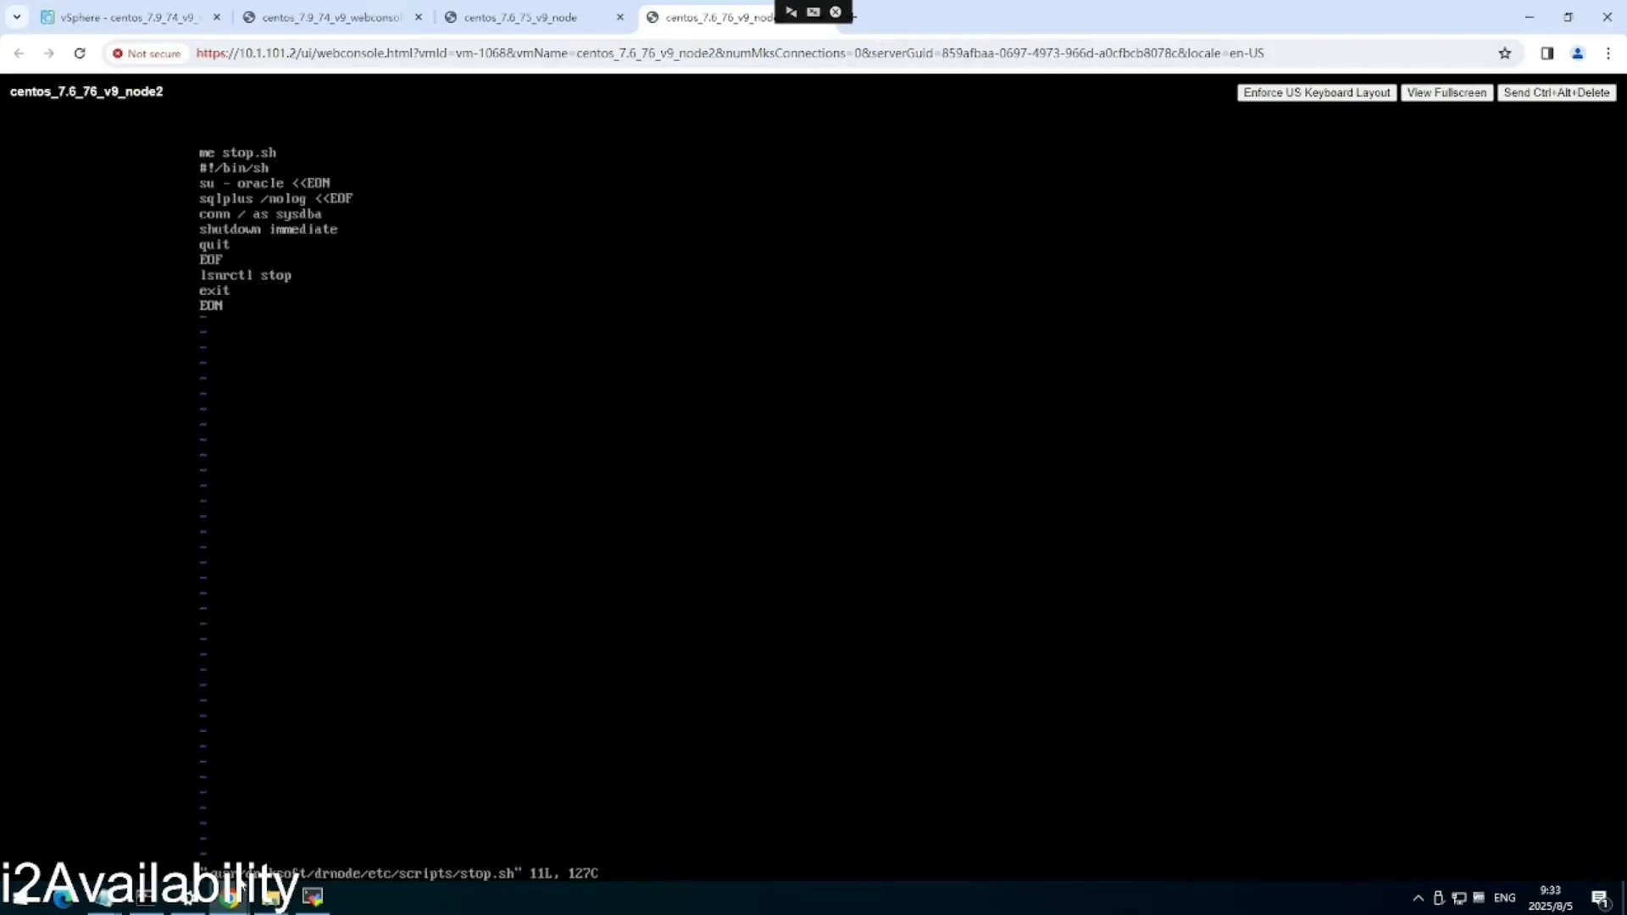
# In the Scripts switch resource, set start.sh as the resource-activation script.
pyautogui.moveTo(233, 897)
pyautogui.click(320, 818)
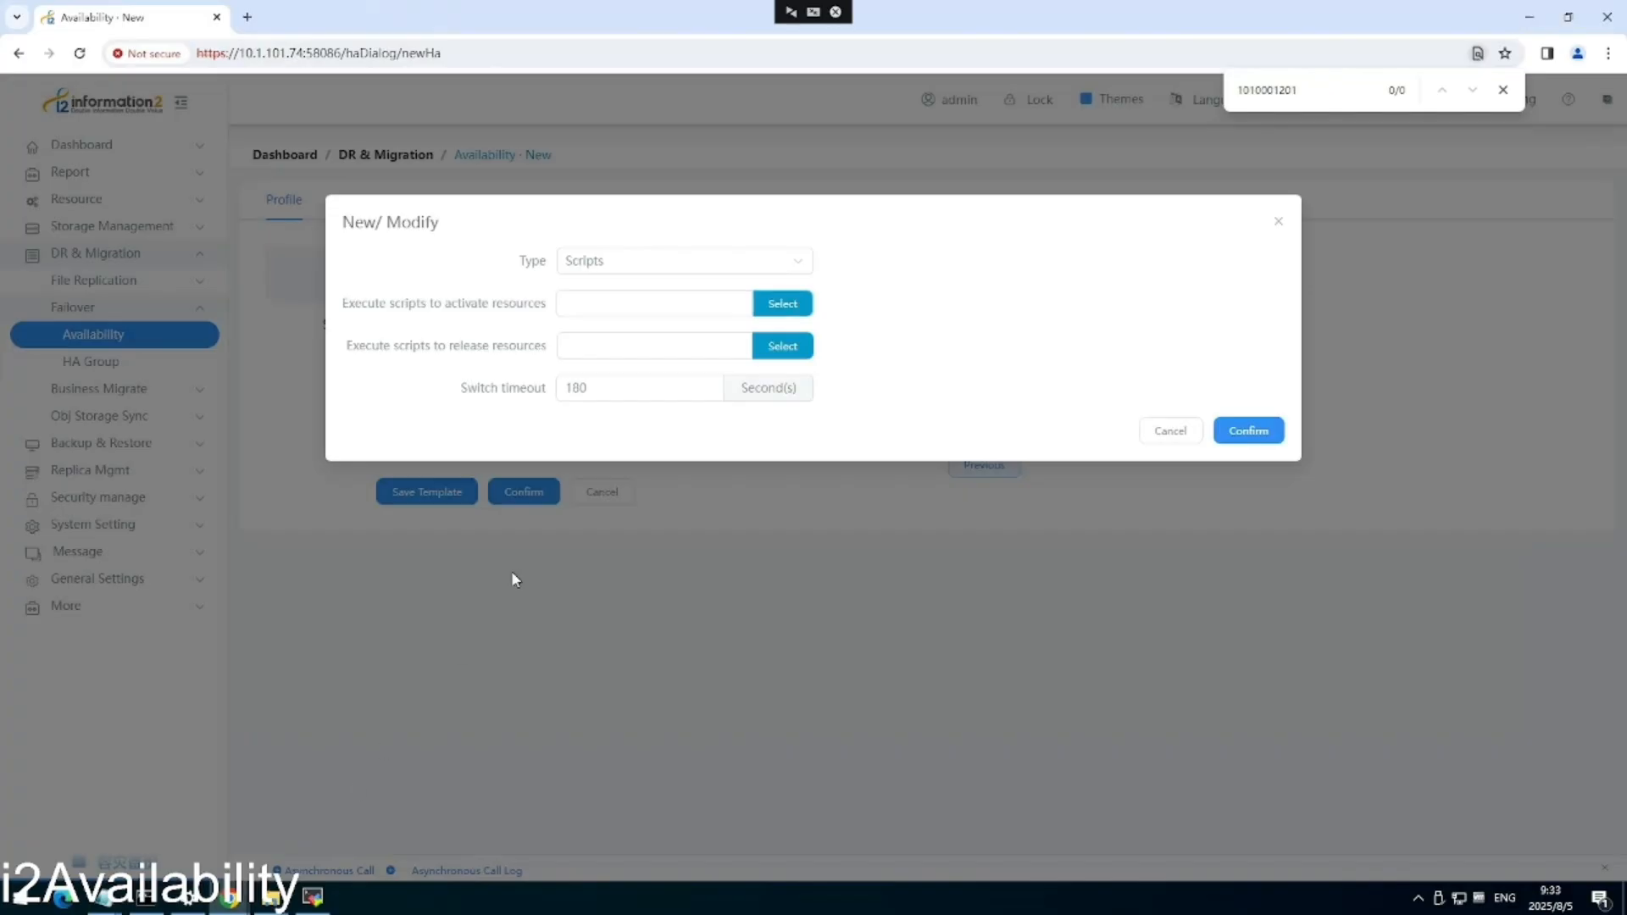
pyautogui.click(788, 307)
pyautogui.click(272, 278)
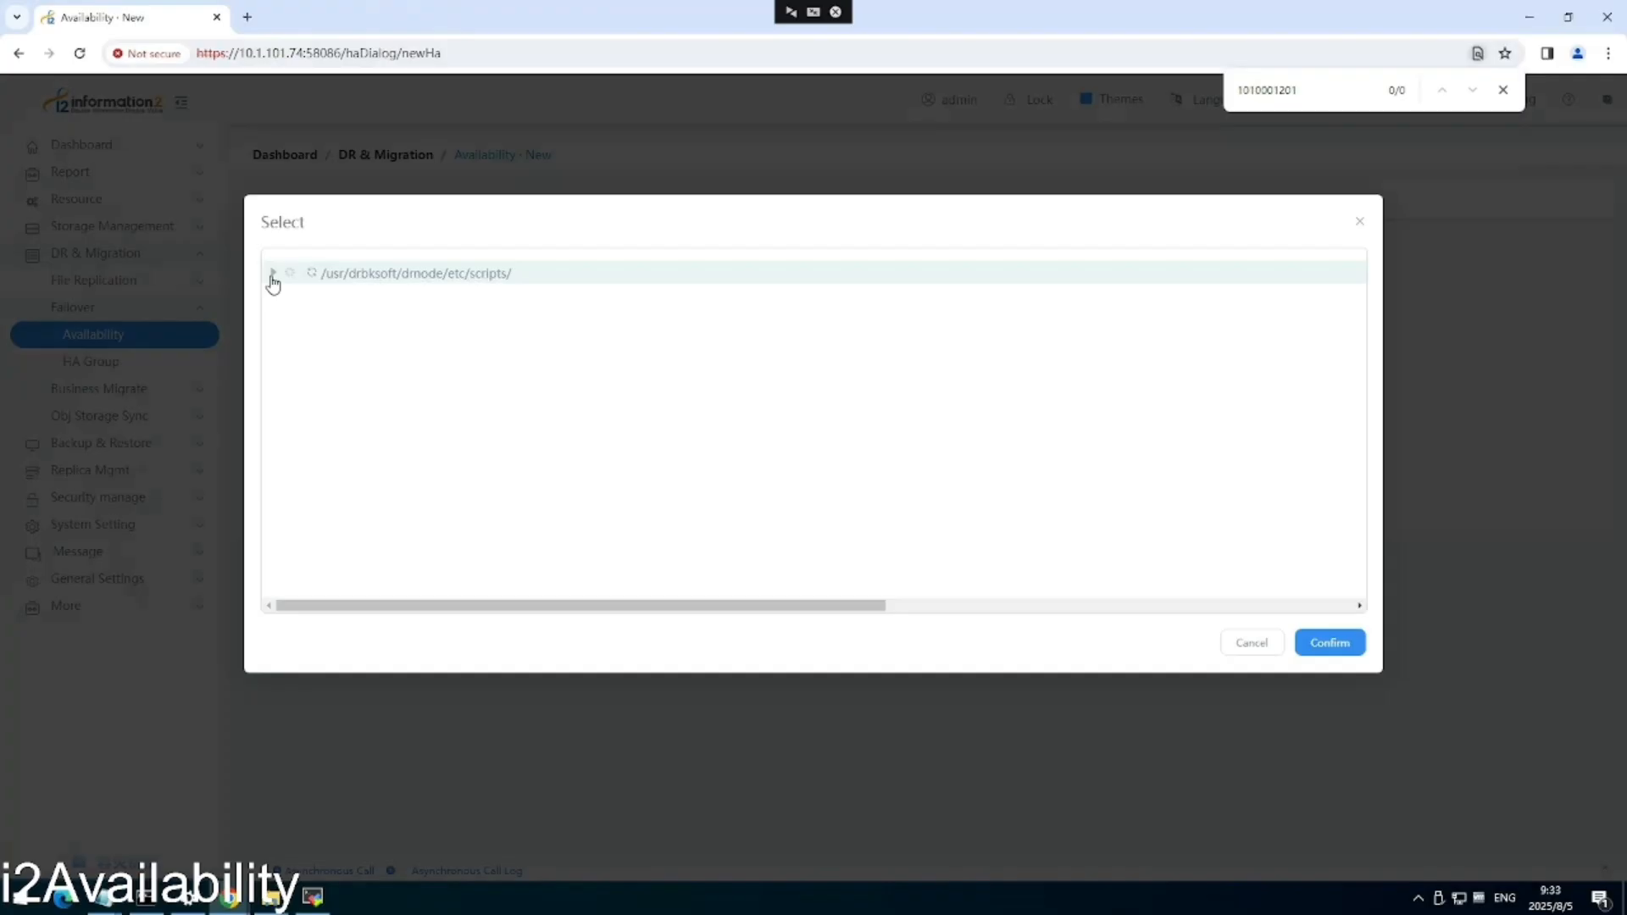
pyautogui.click(320, 407)
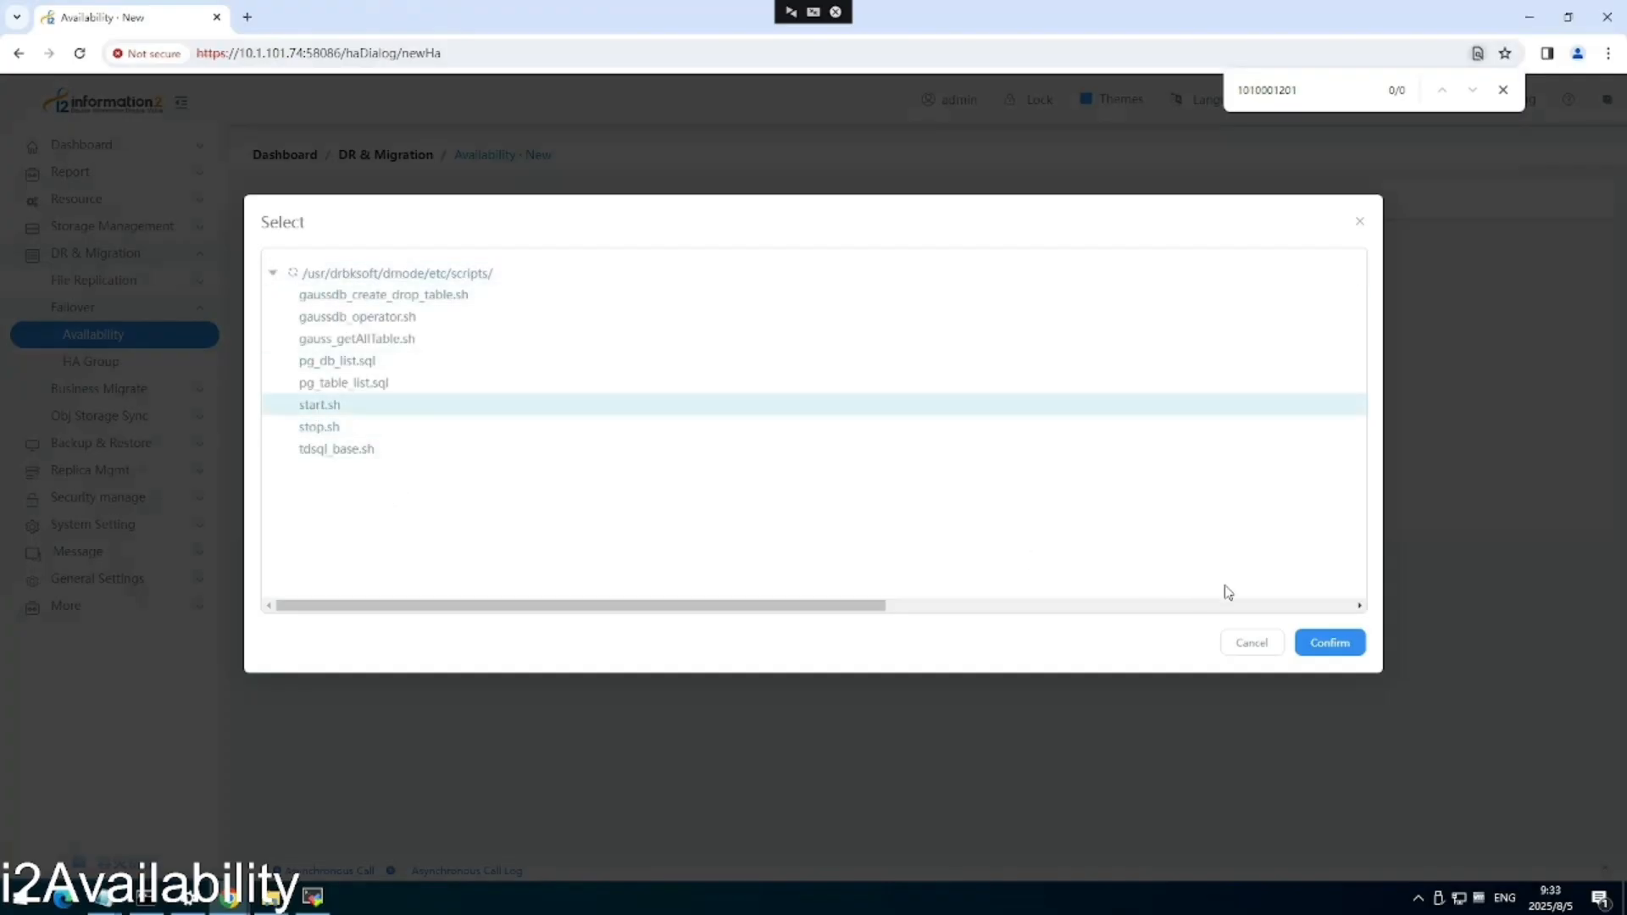
pyautogui.click(1330, 642)
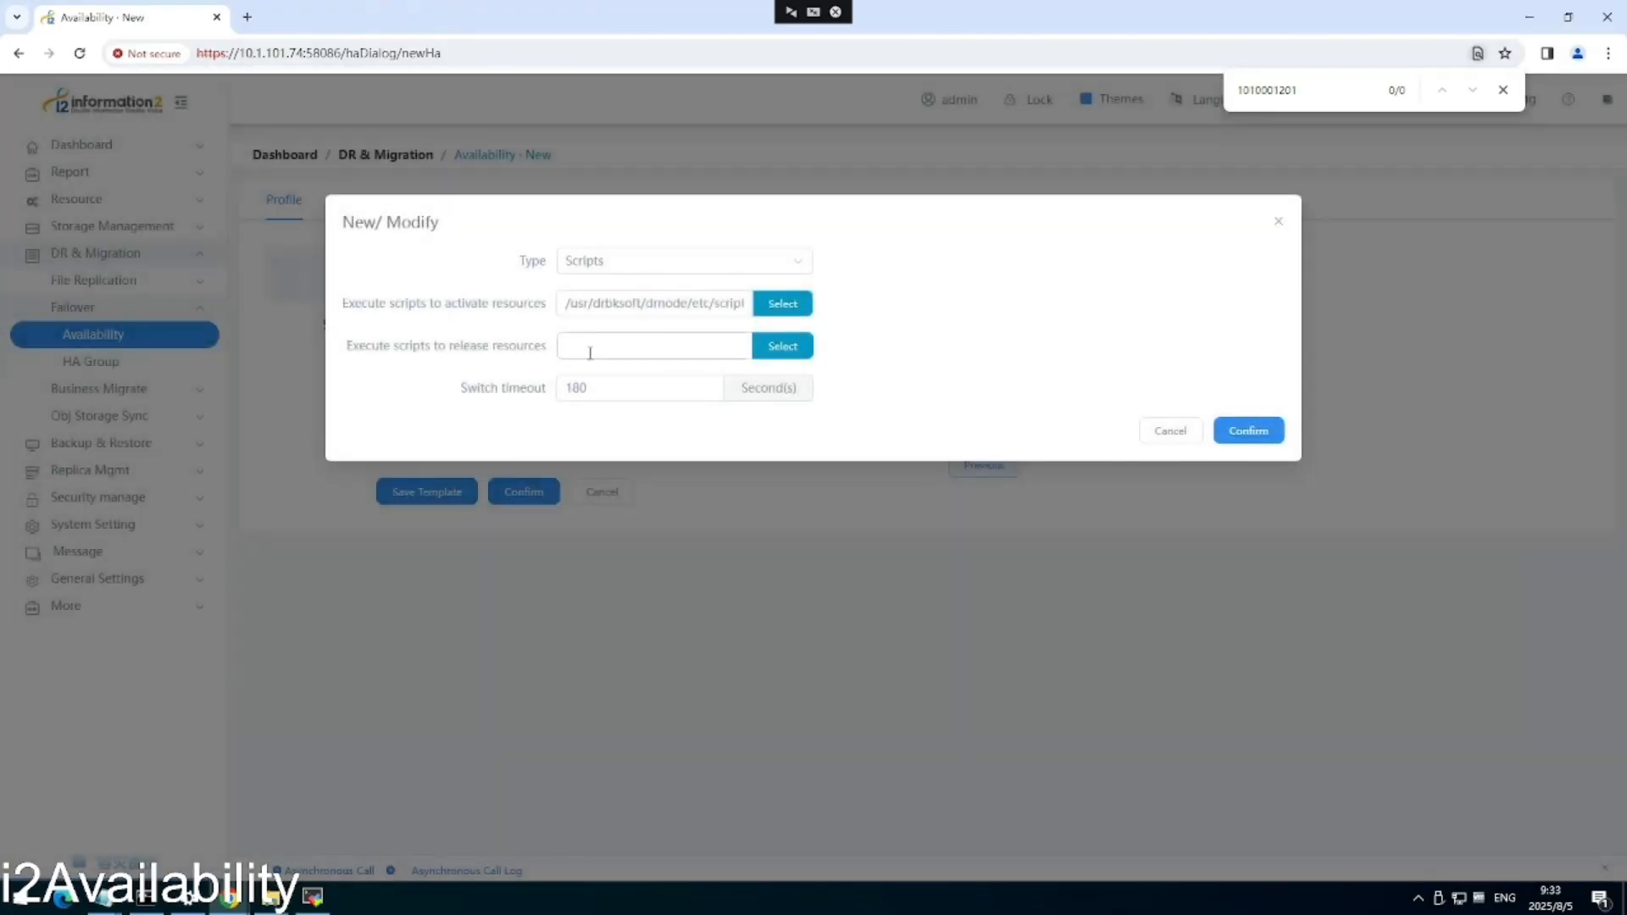
# Set stop.sh as the resource-release script and save the Scripts switch resource.
pyautogui.click(782, 347)
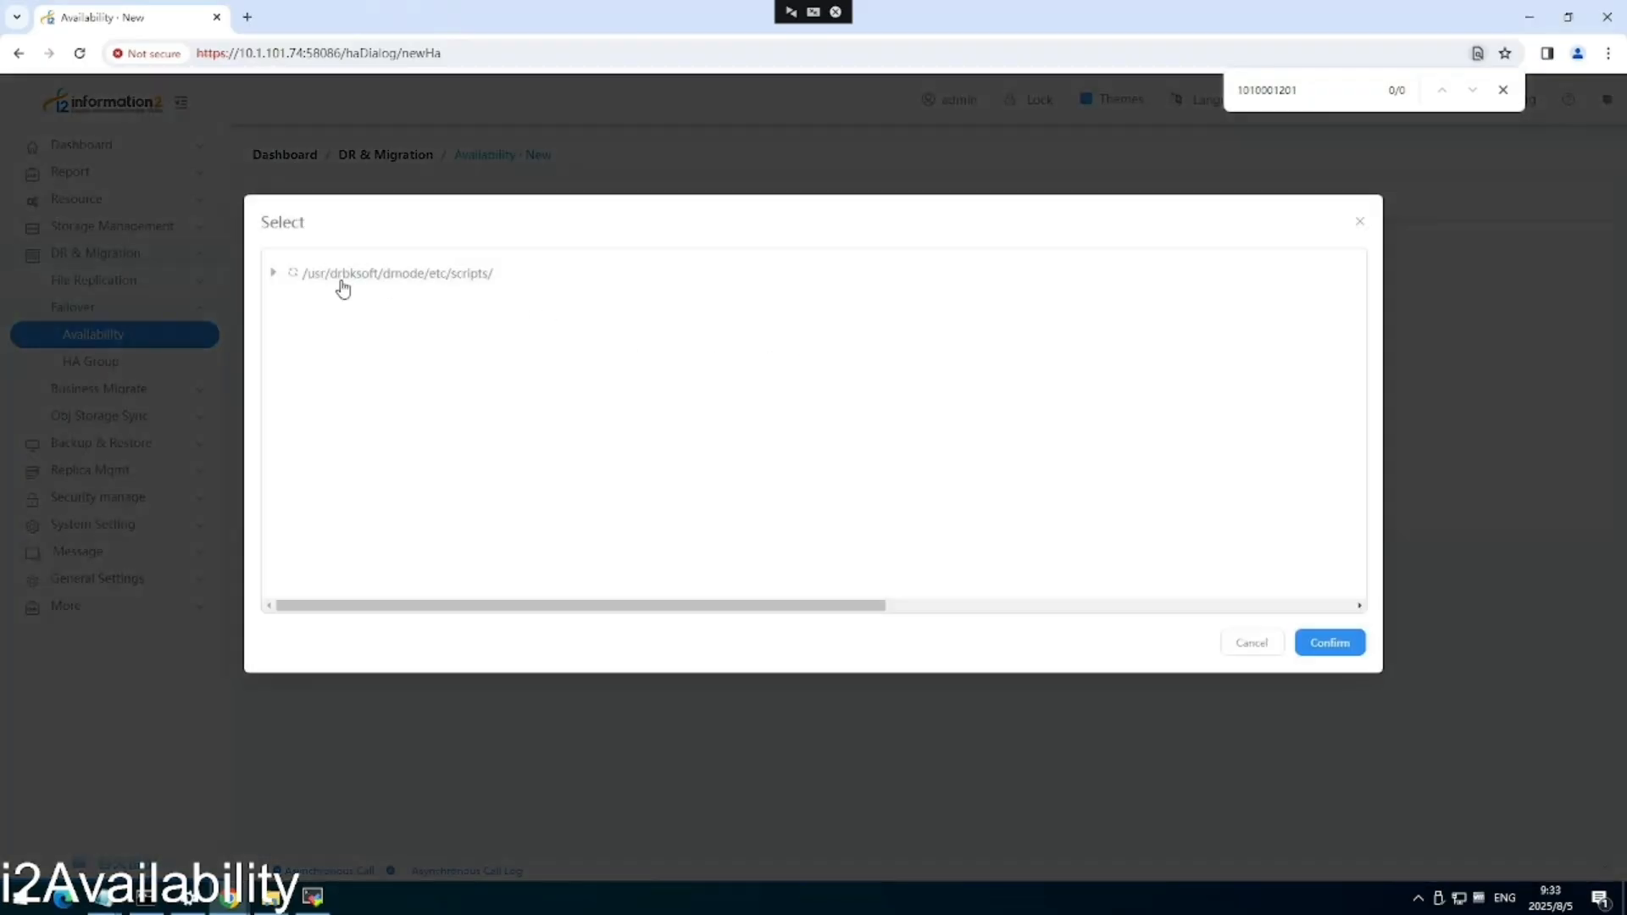
pyautogui.click(272, 273)
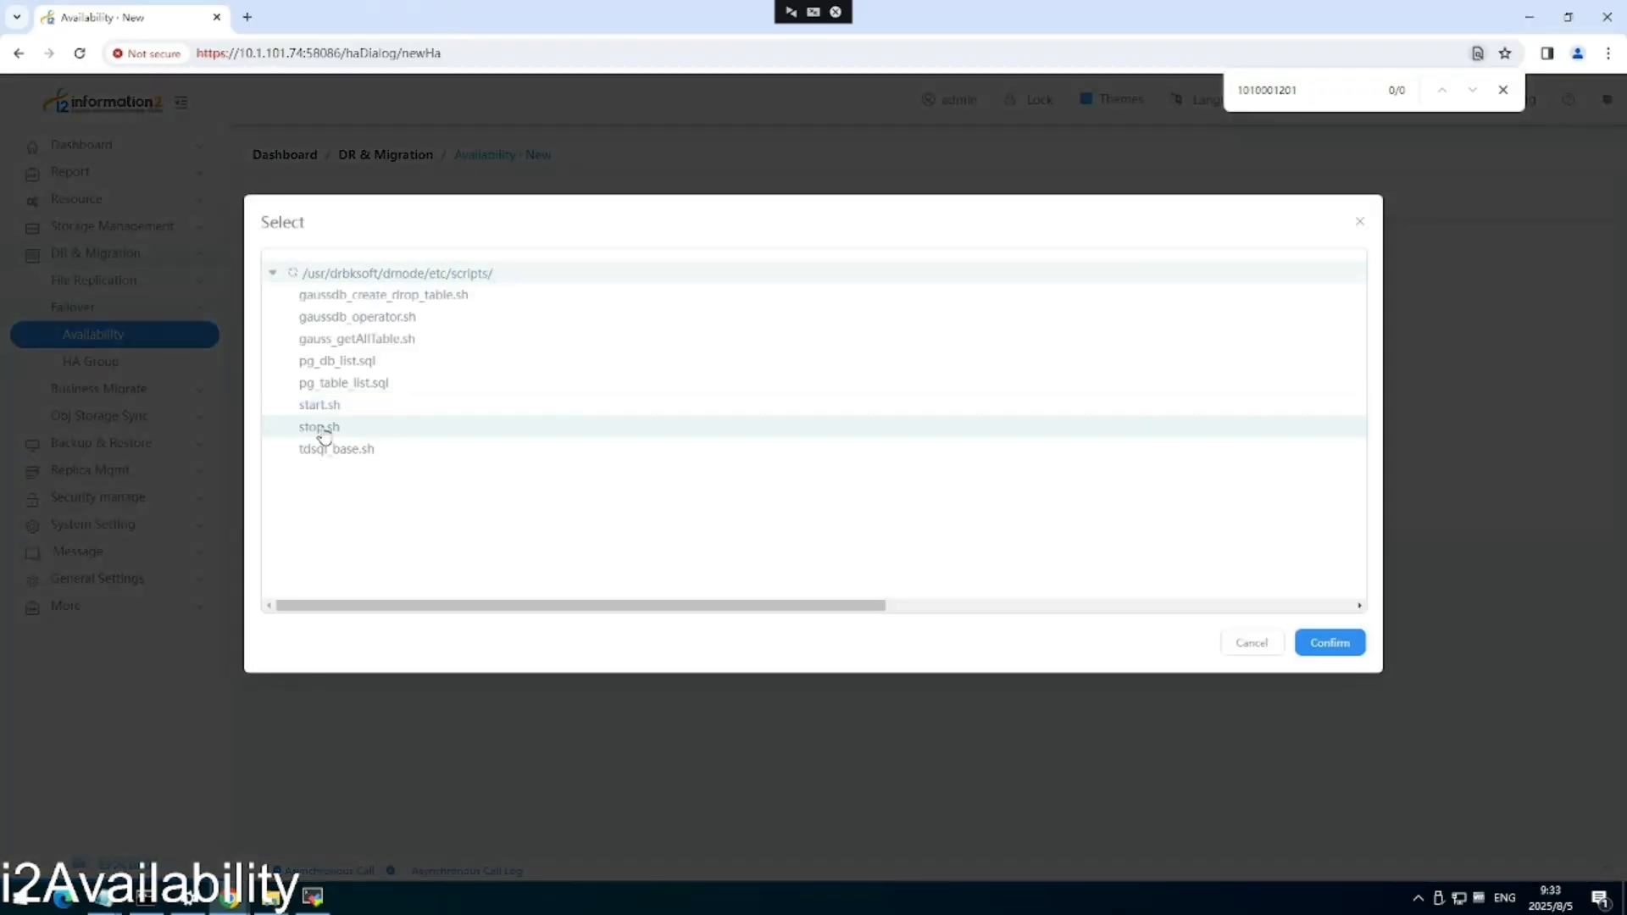
pyautogui.click(323, 427)
pyautogui.click(1330, 644)
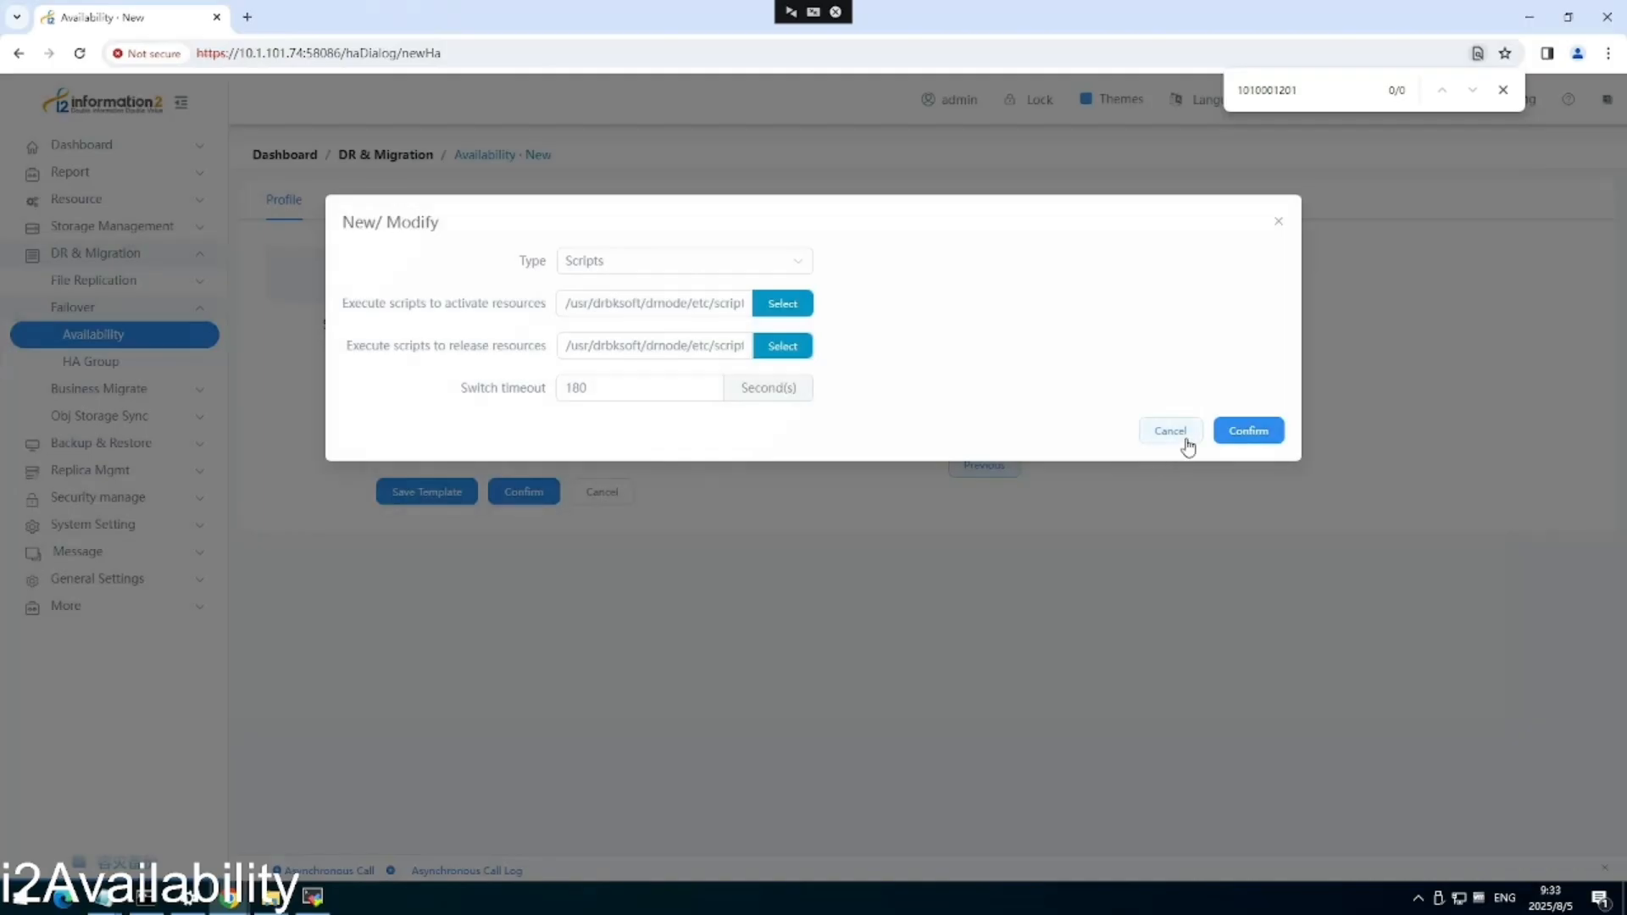
pyautogui.click(1266, 432)
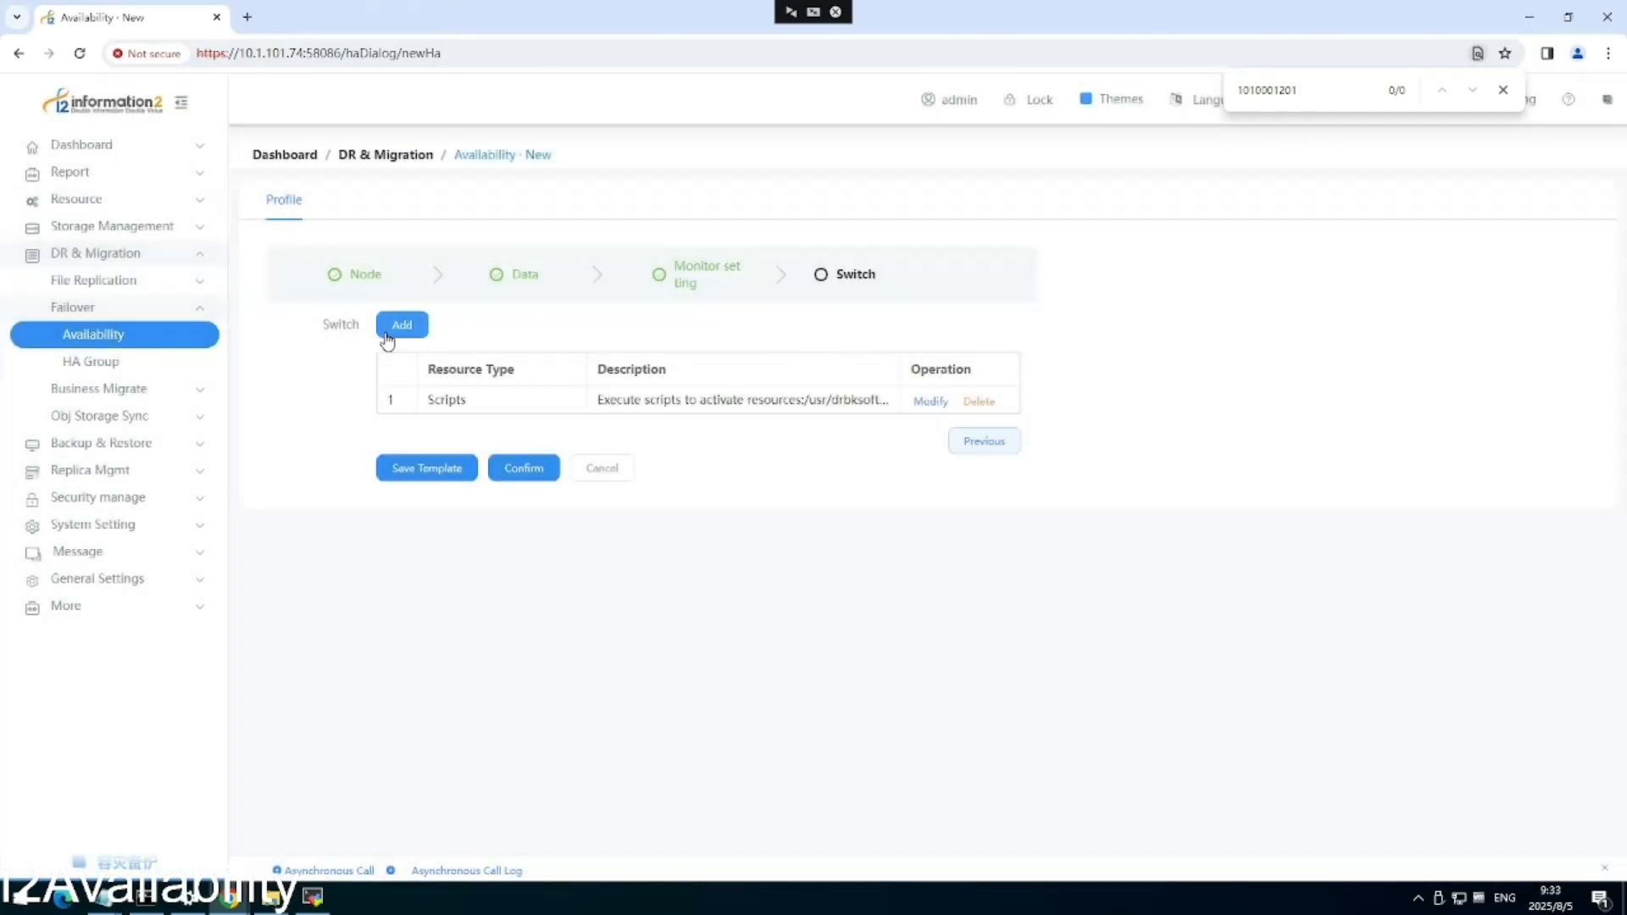
pyautogui.click(399, 325)
pyautogui.click(670, 269)
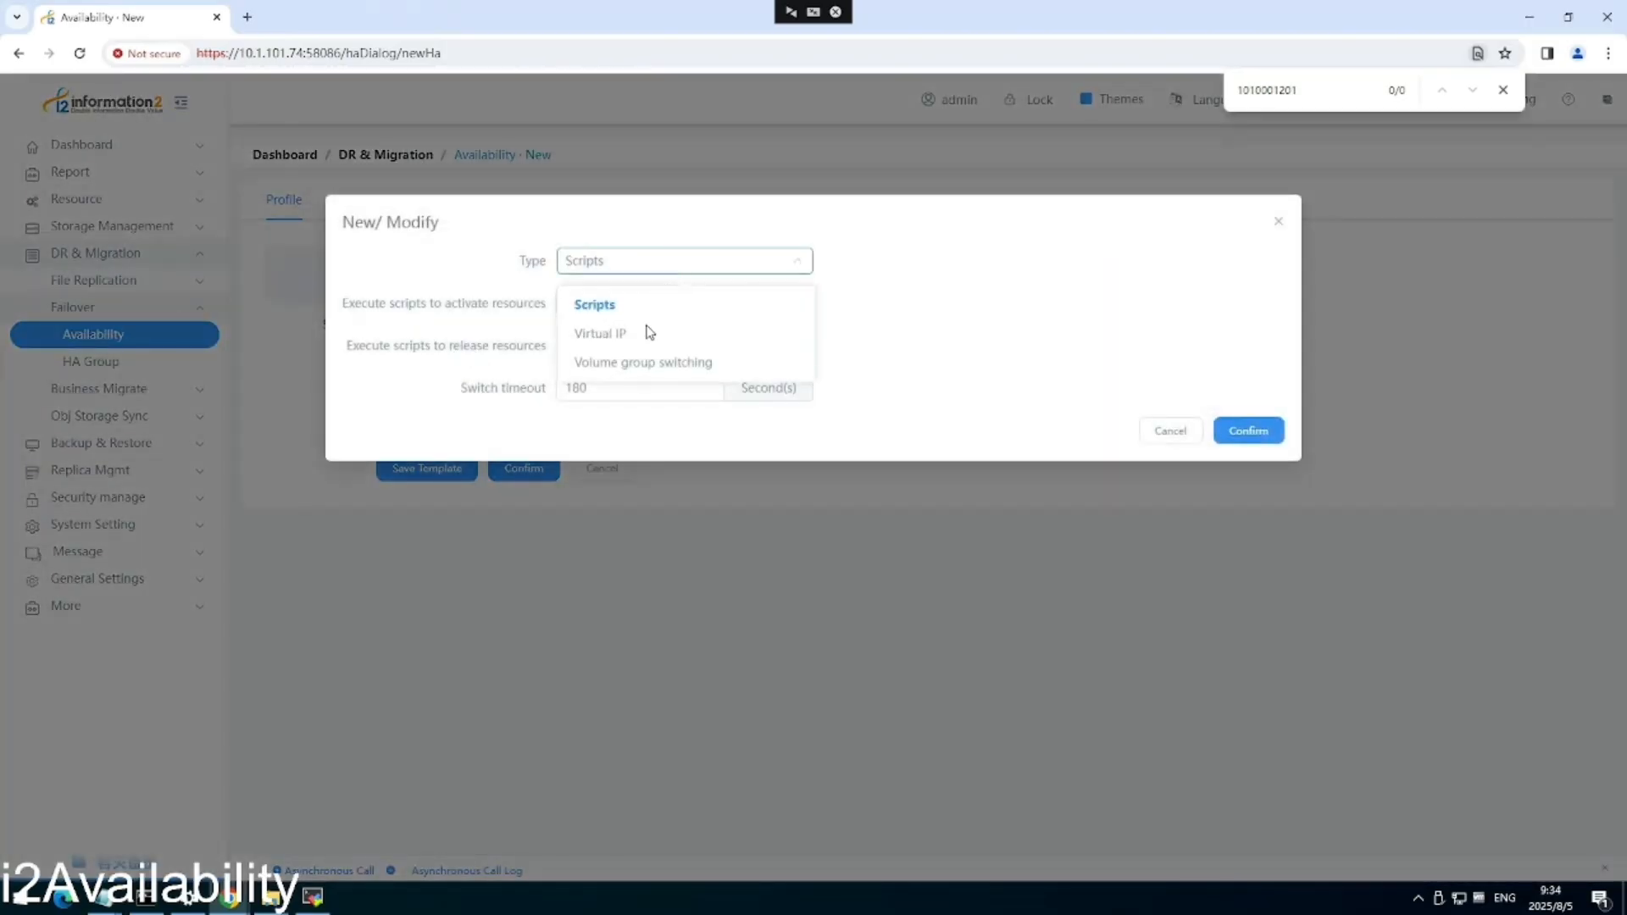
# Add a Virtual IP resource with mask 255.255.0.0, released on rule deletion, then review the summary.
pyautogui.click(621, 335)
pyautogui.click(625, 305)
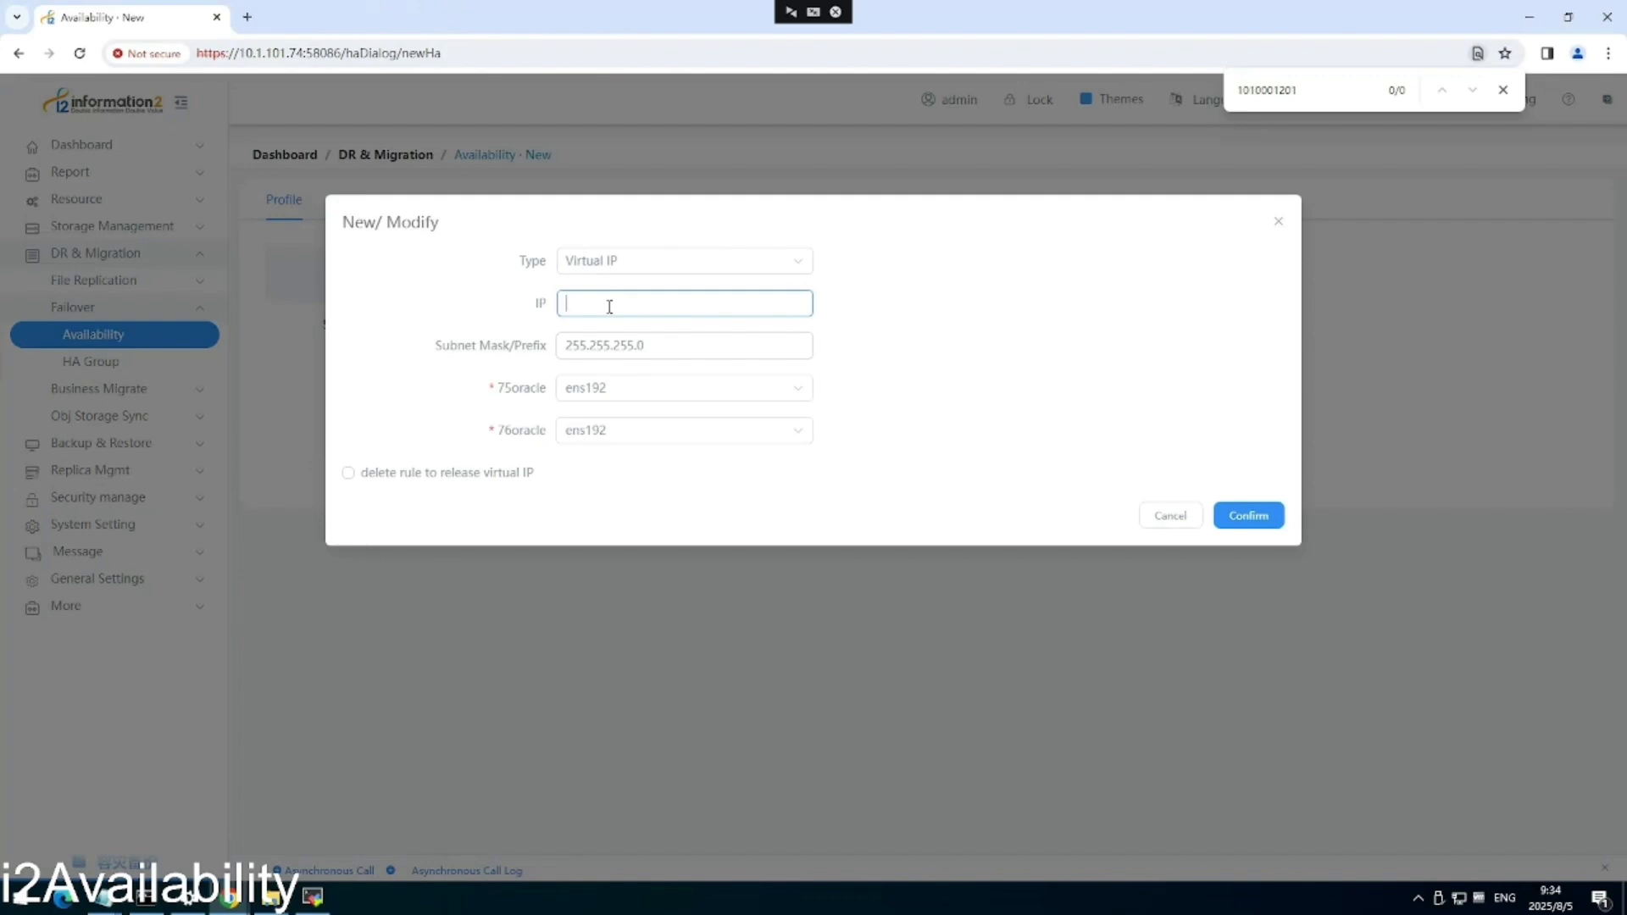
pyautogui.write('10.1.10')
pyautogui.write('1.74')
pyautogui.click(635, 345)
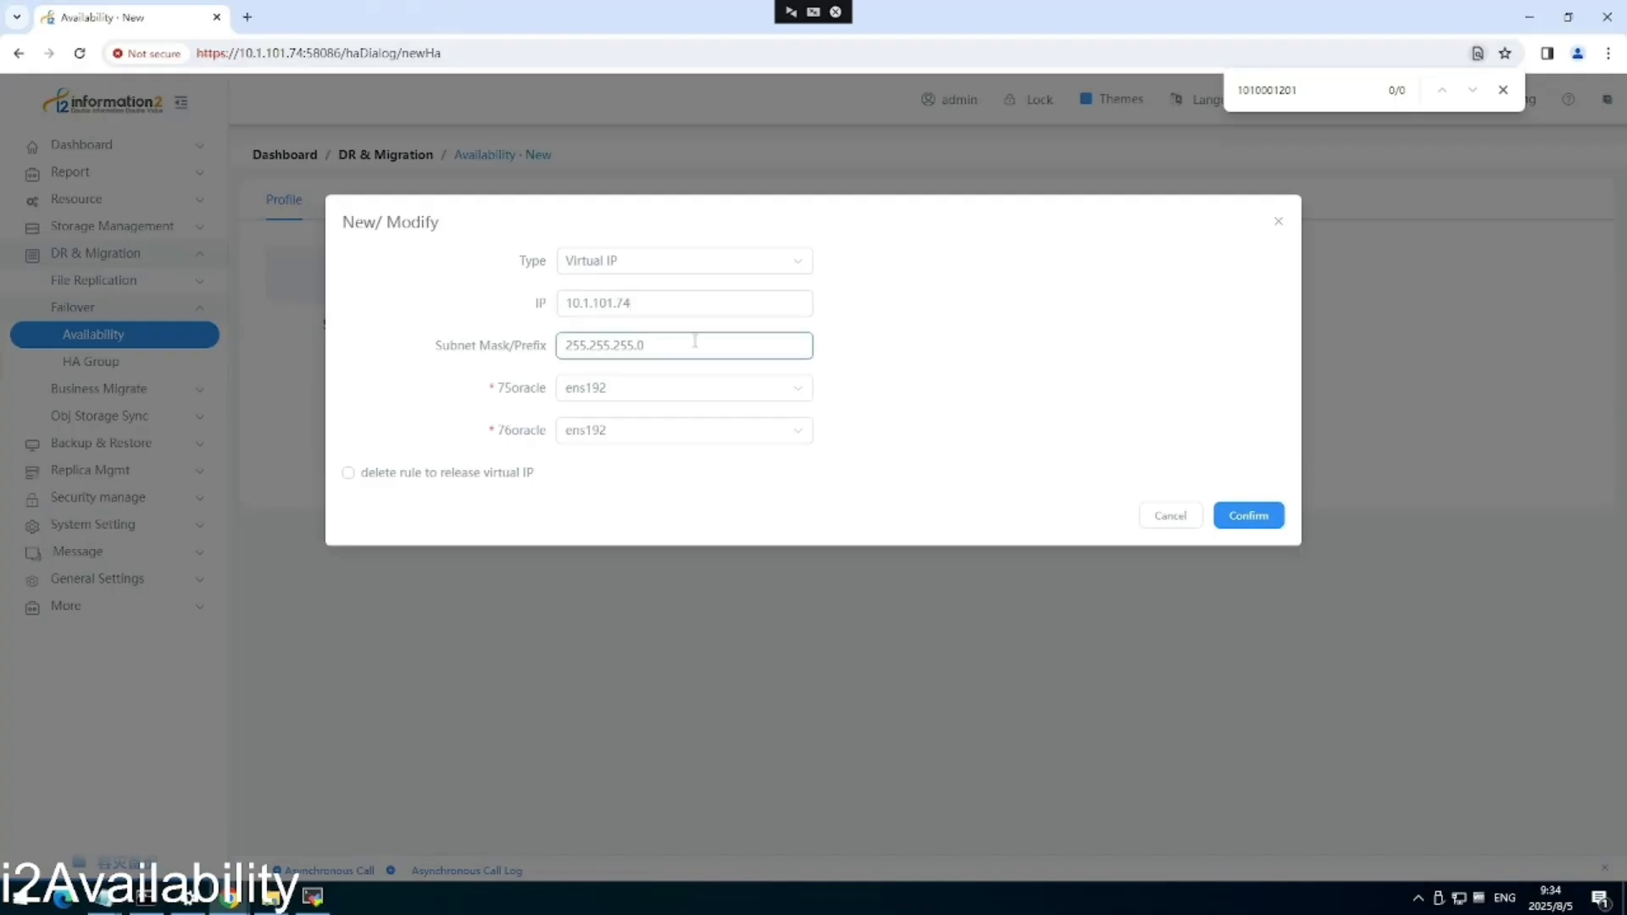
pyautogui.press('BackSpace')
pyautogui.press('BackSpace')
pyautogui.press('BackSpace')
pyautogui.press('BackSpace')
pyautogui.write('0.')
pyautogui.click(348, 473)
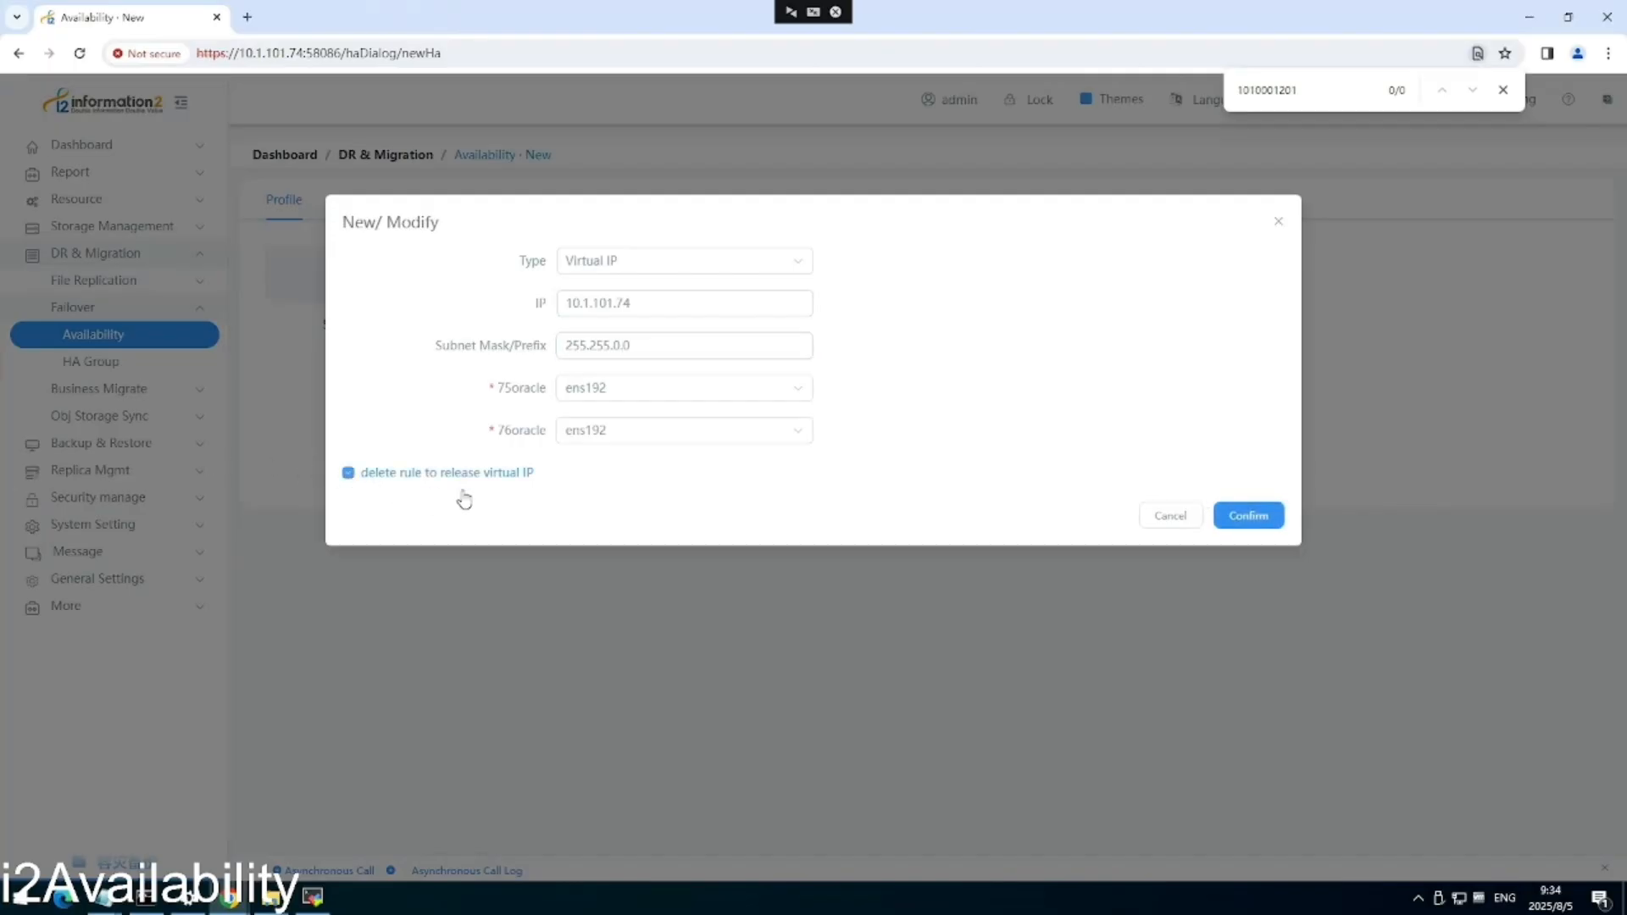
pyautogui.click(1249, 516)
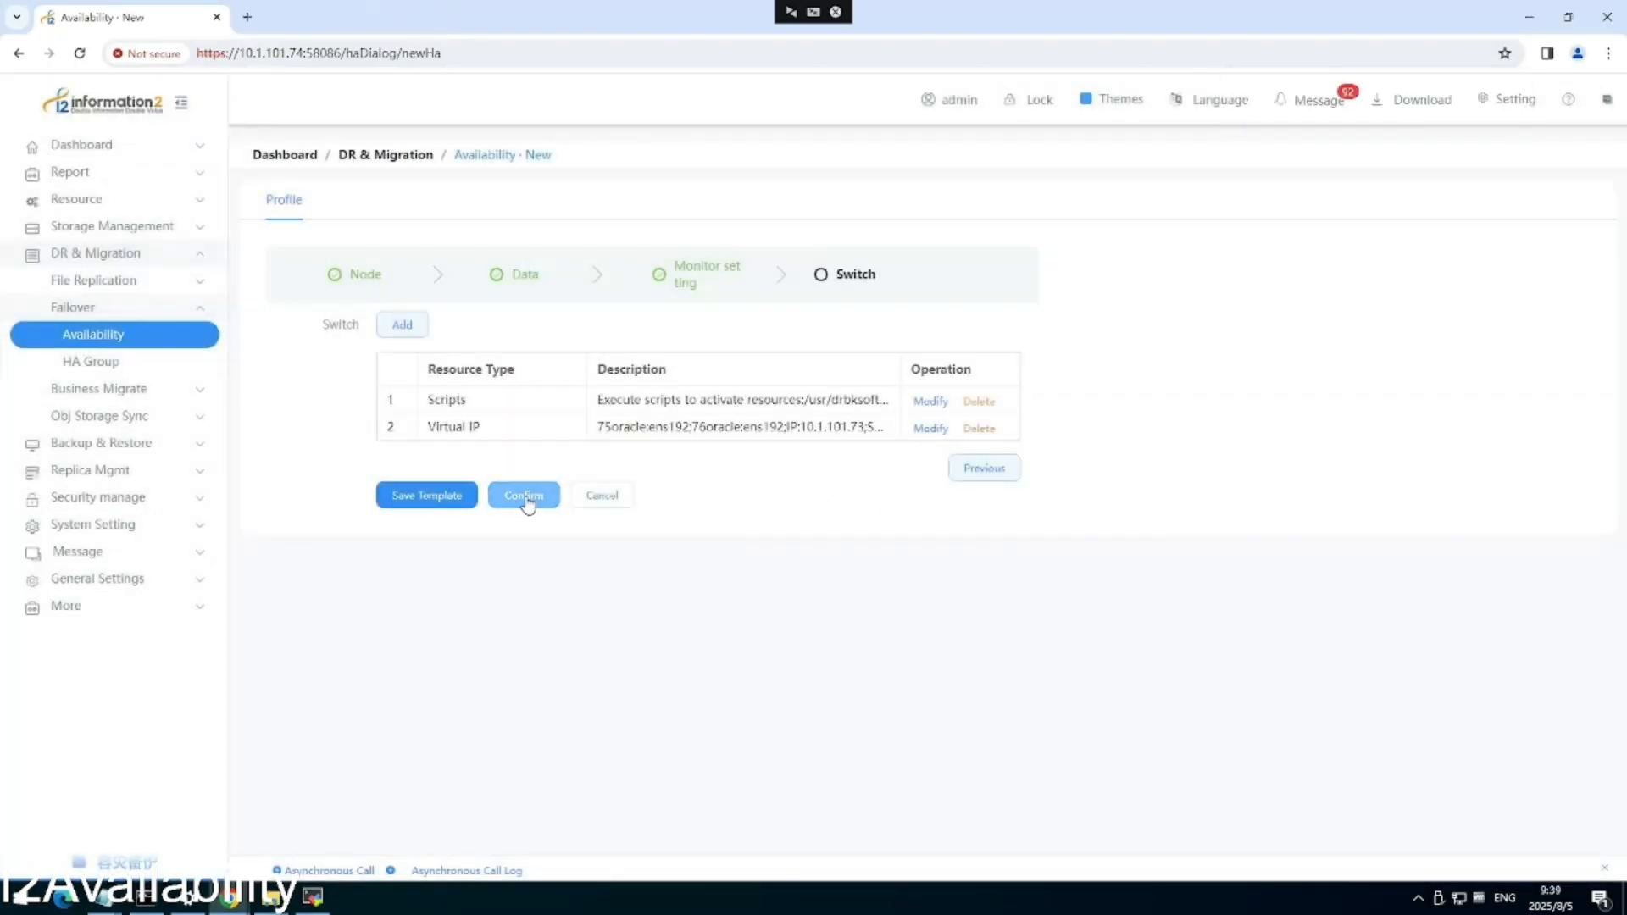
pyautogui.click(525, 496)
# Confirm the configuration summary, creating the rule with 75oracle as master and 76oracle as slave.
pyautogui.scroll(-3, 759, 542)
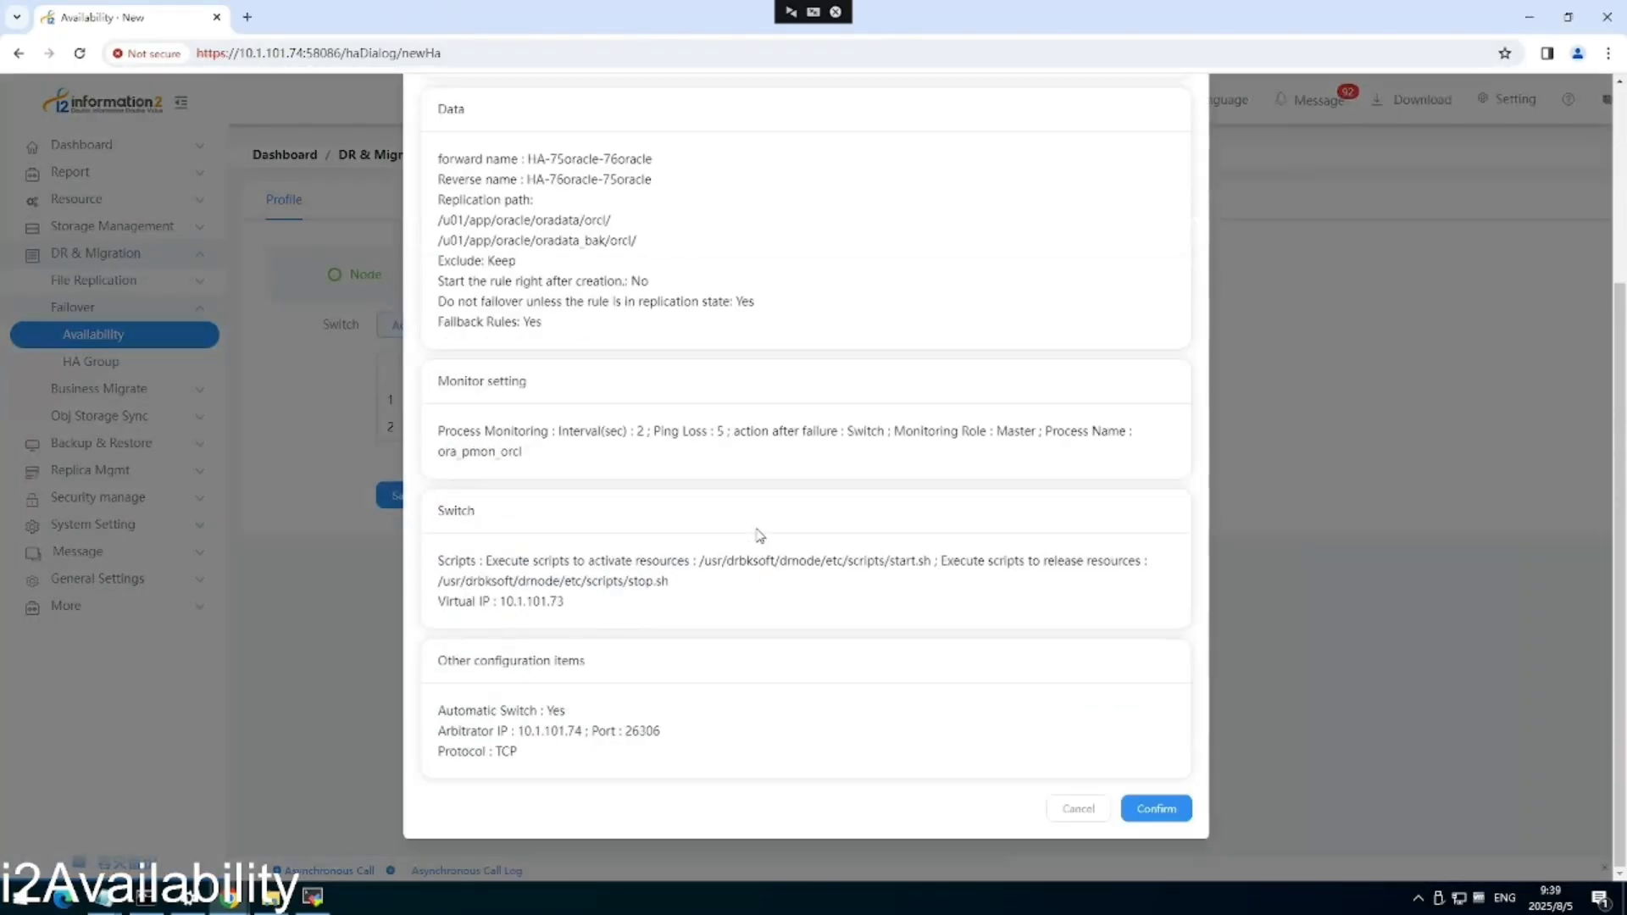
pyautogui.scroll(3, 784, 427)
pyautogui.scroll(-3, 787, 426)
pyautogui.click(1149, 809)
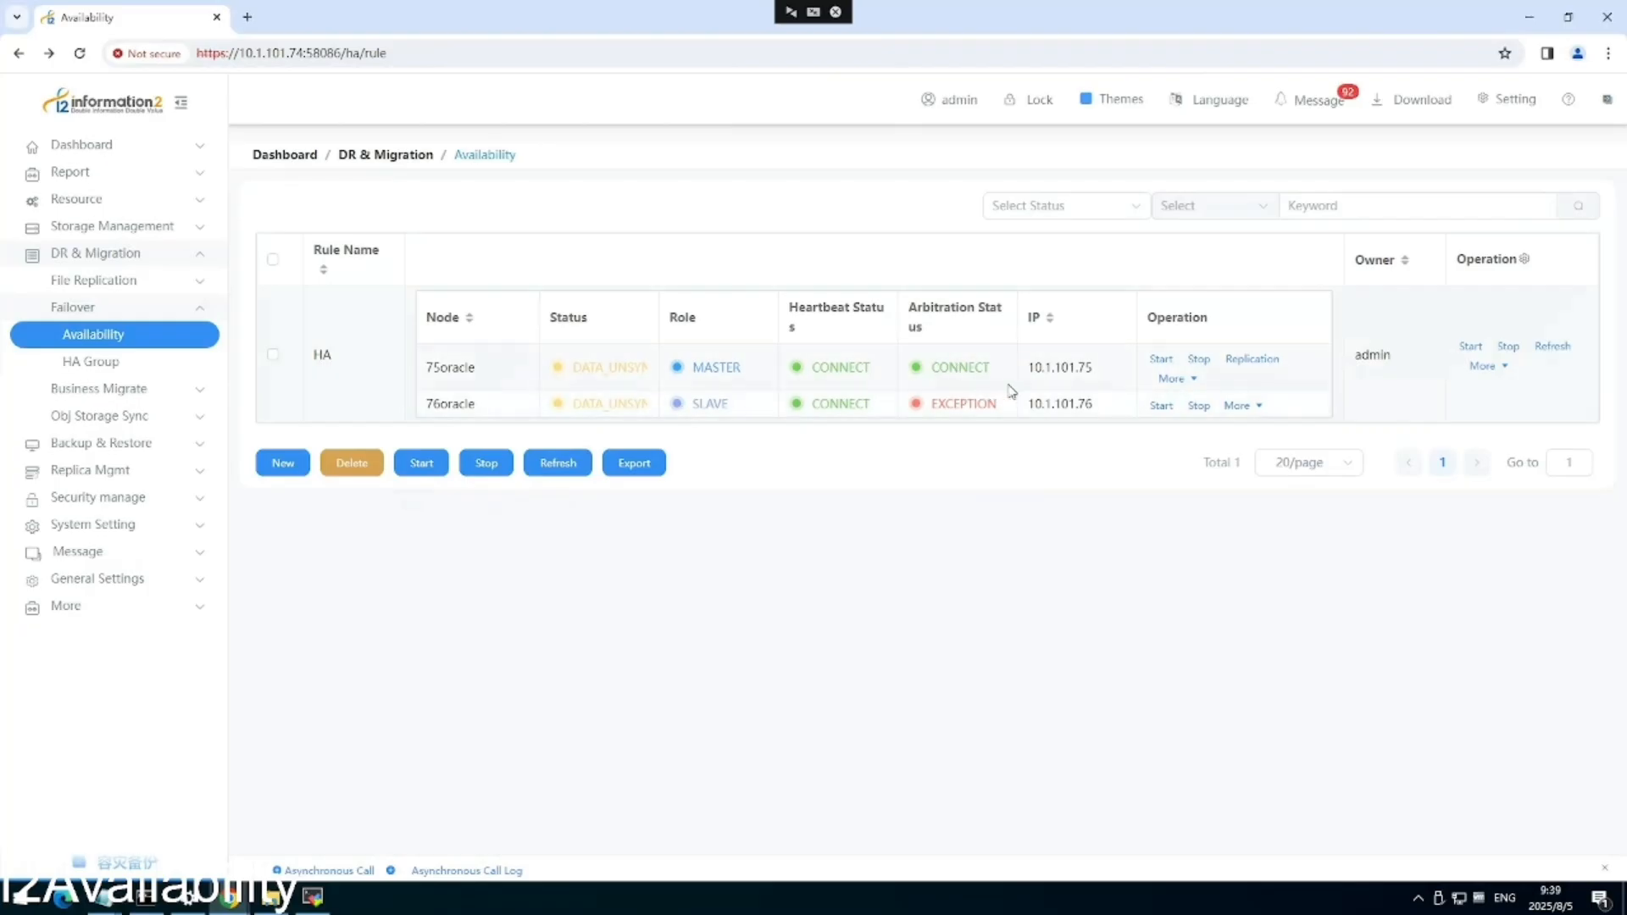
# Start the HA-75oracle-76oracle replication and let it reach REPLICATING with both nodes READY.
pyautogui.click(1254, 359)
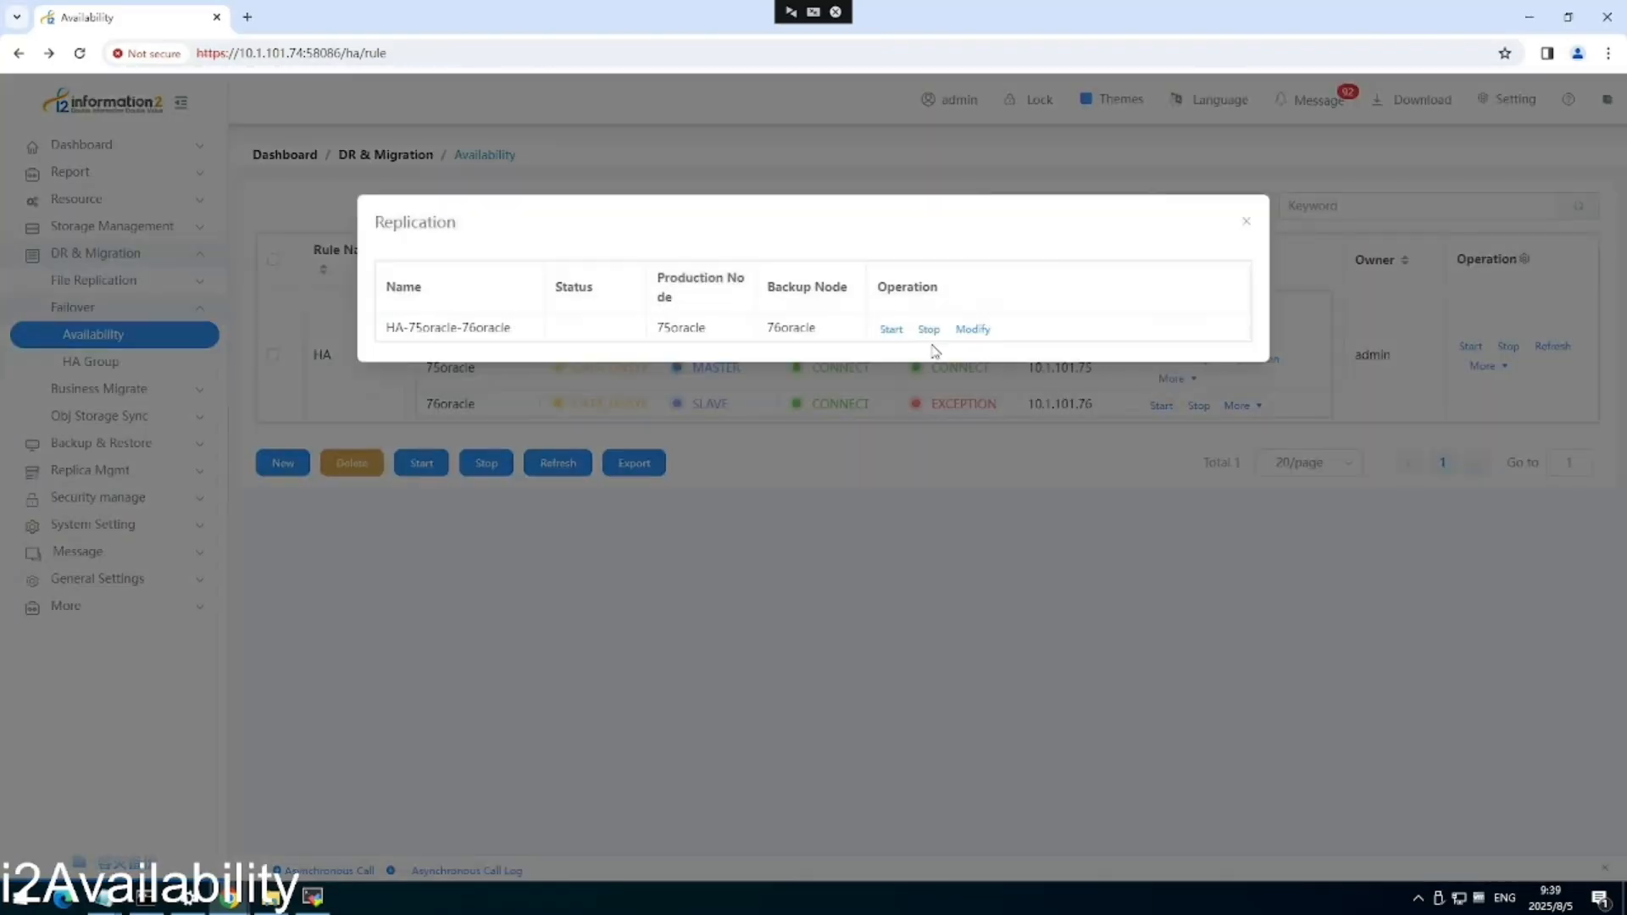
pyautogui.click(890, 330)
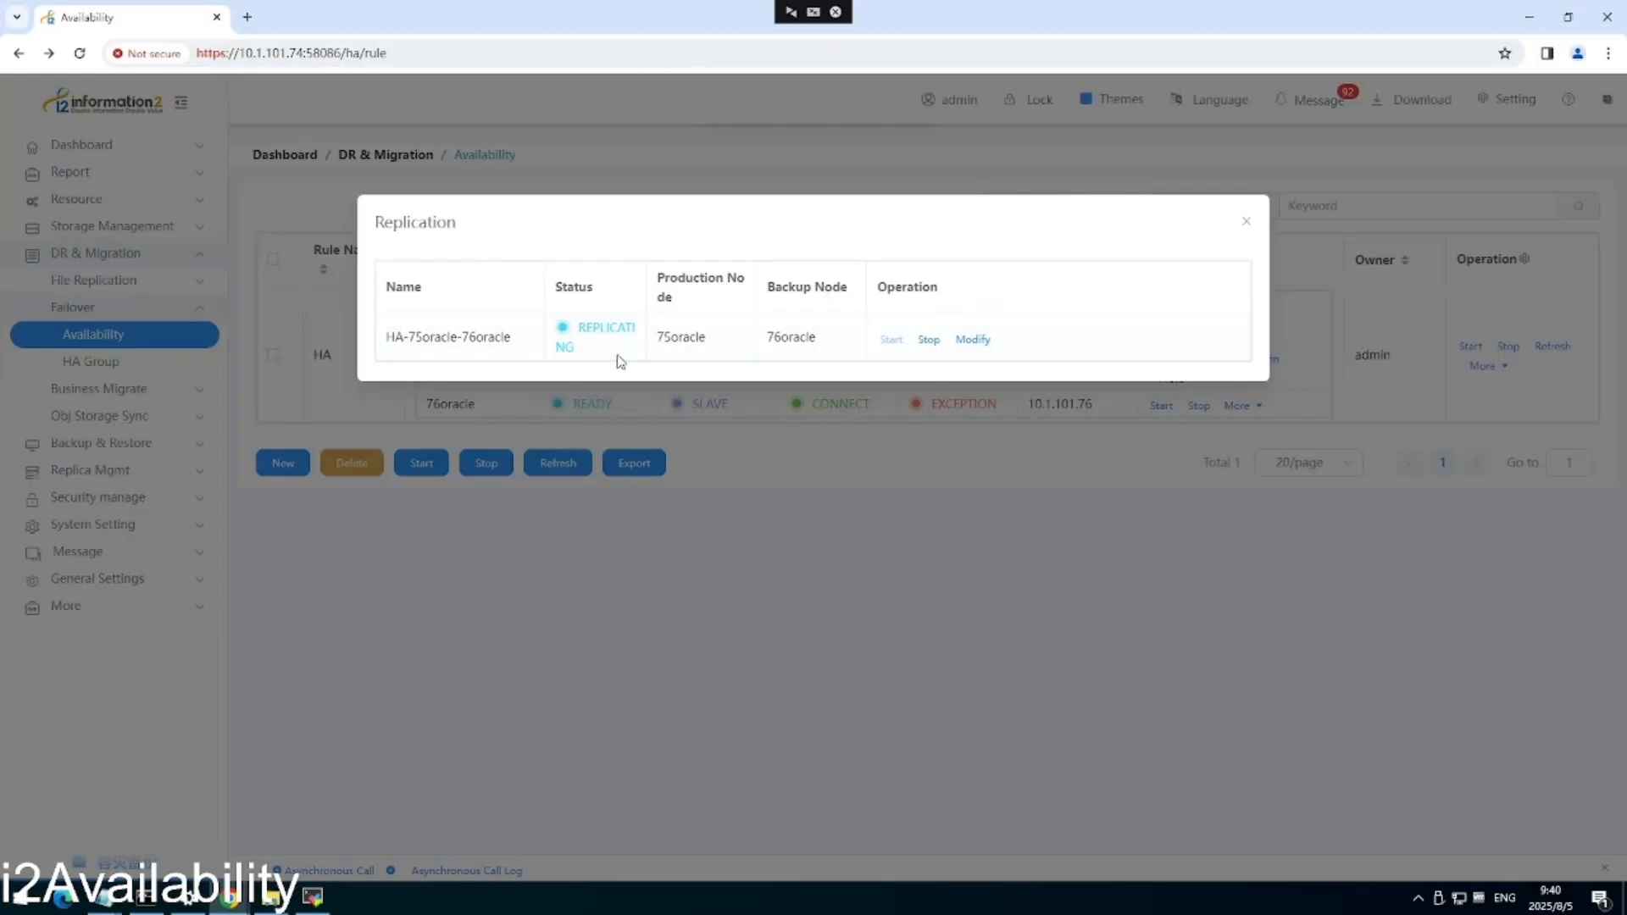
pyautogui.click(1246, 225)
pyautogui.moveTo(229, 897)
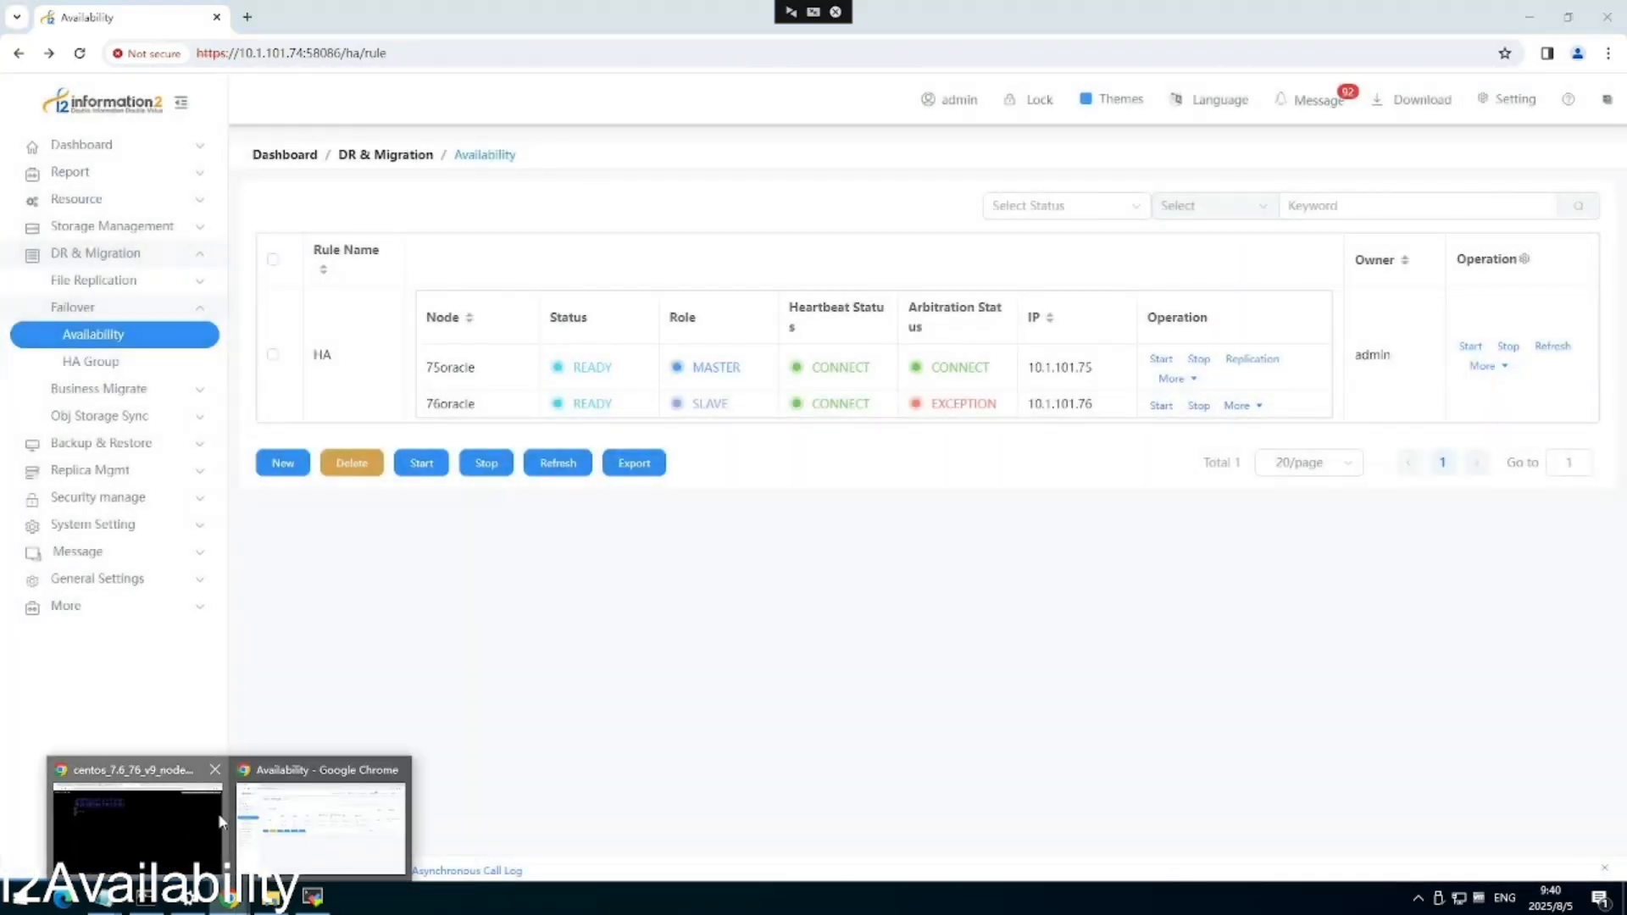
pyautogui.click(93, 818)
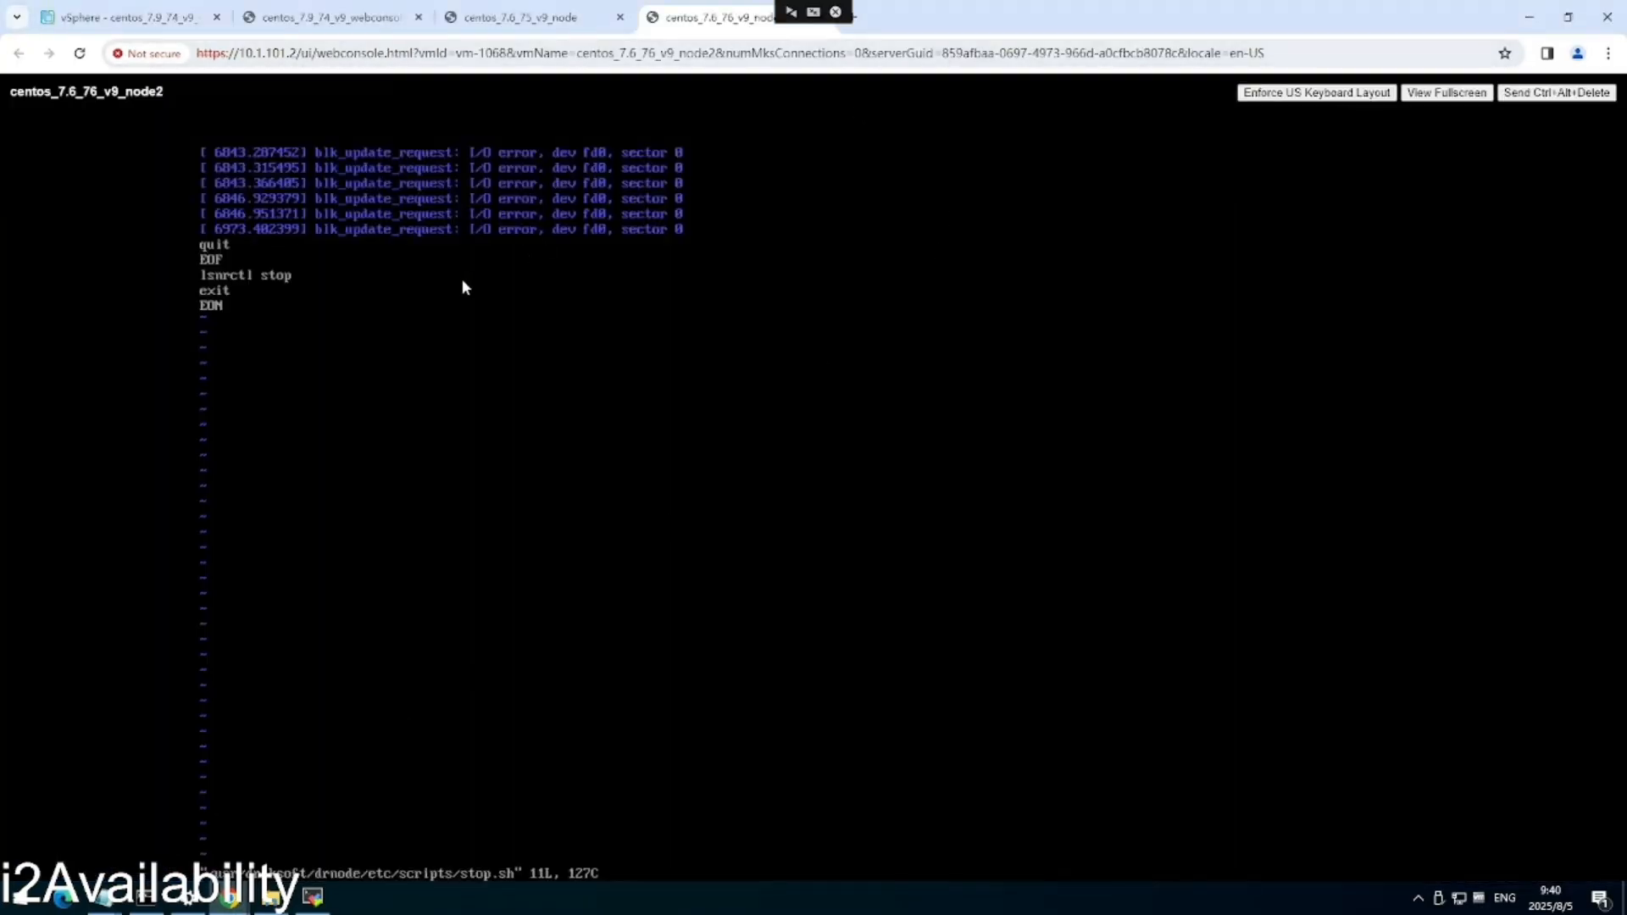
# Quit the stop.sh editor, clear the terminal and connect to SQL*Plus as sysdba.
pyautogui.write(':')
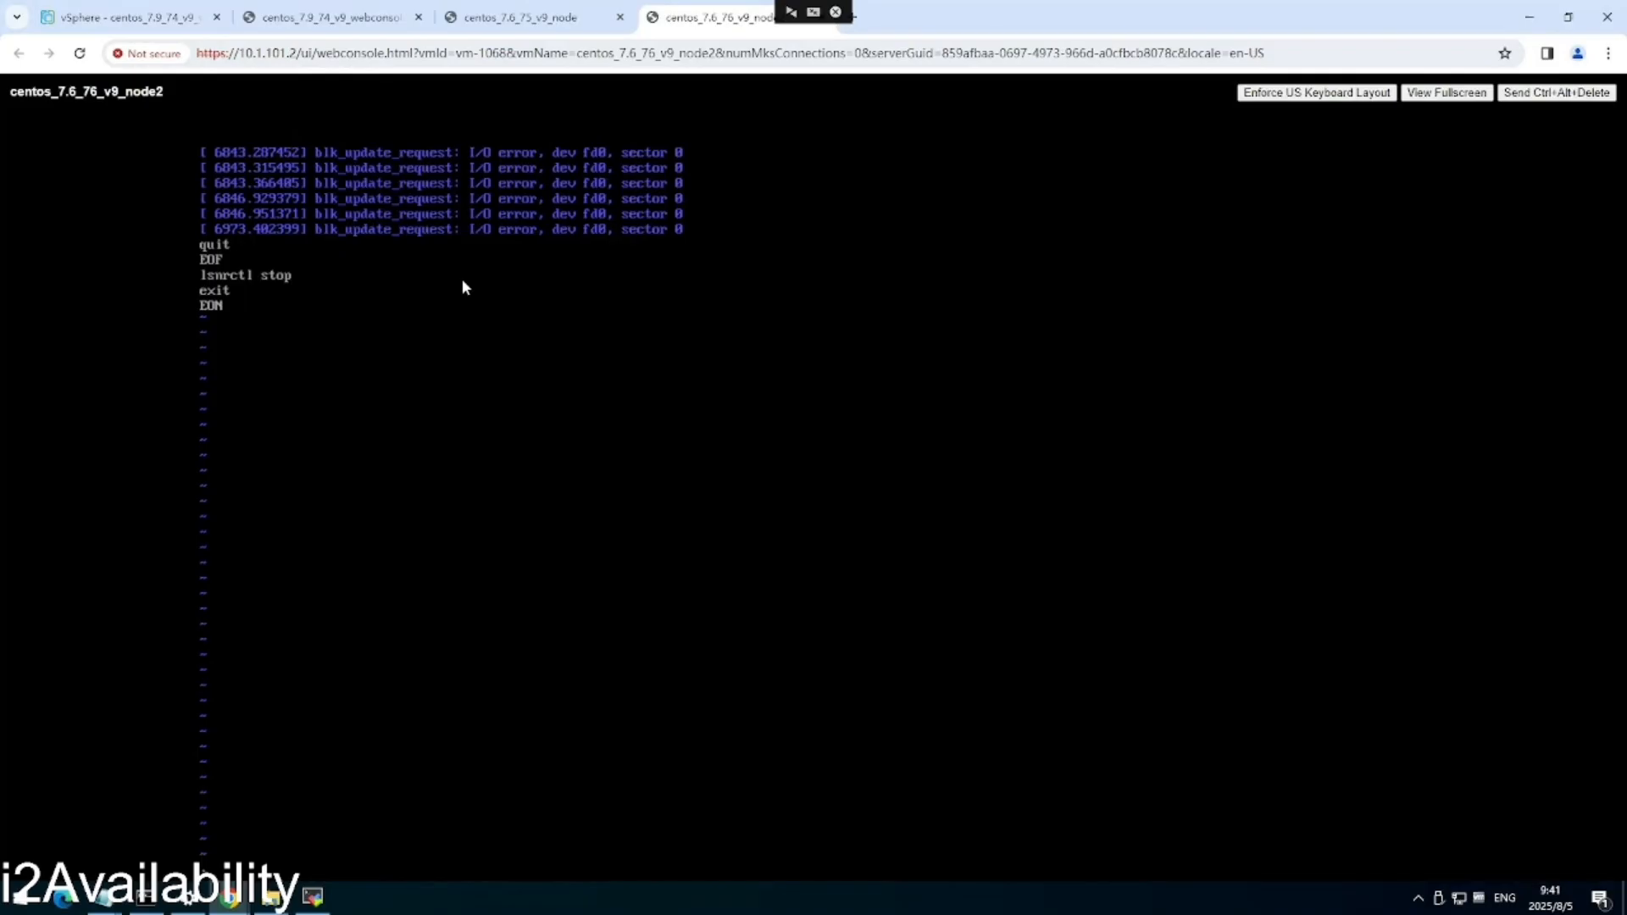
pyautogui.write('q')
pyautogui.press('Return')
pyautogui.write('clear')
pyautogui.press('Return')
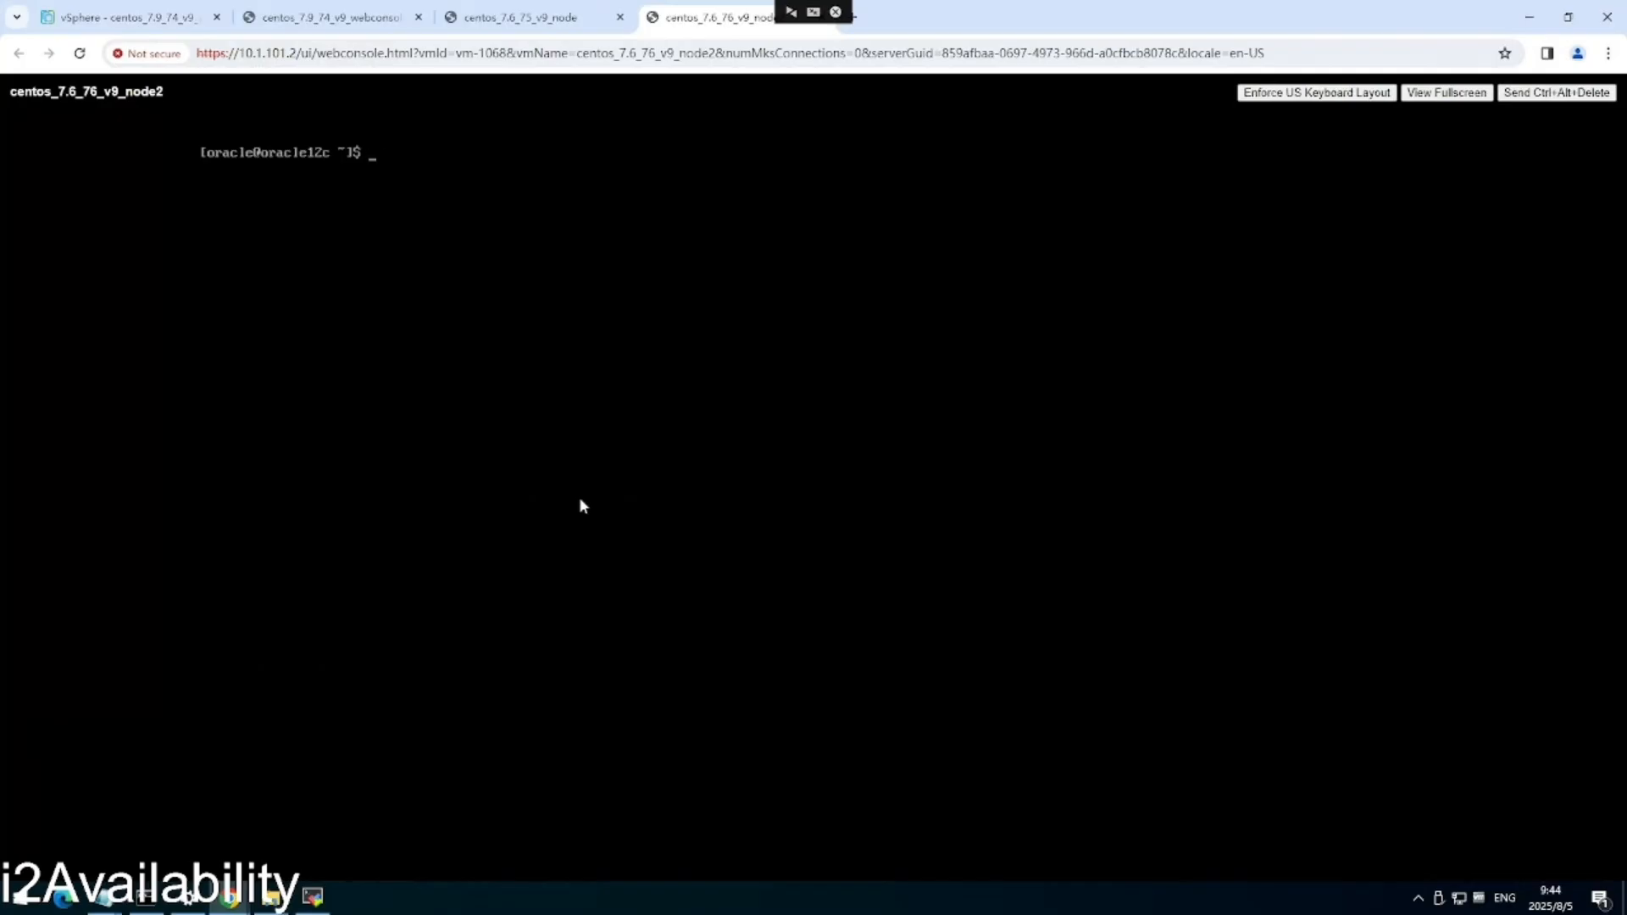
pyautogui.write('sqlplus / as sysdba')
pyautogui.press('Return')
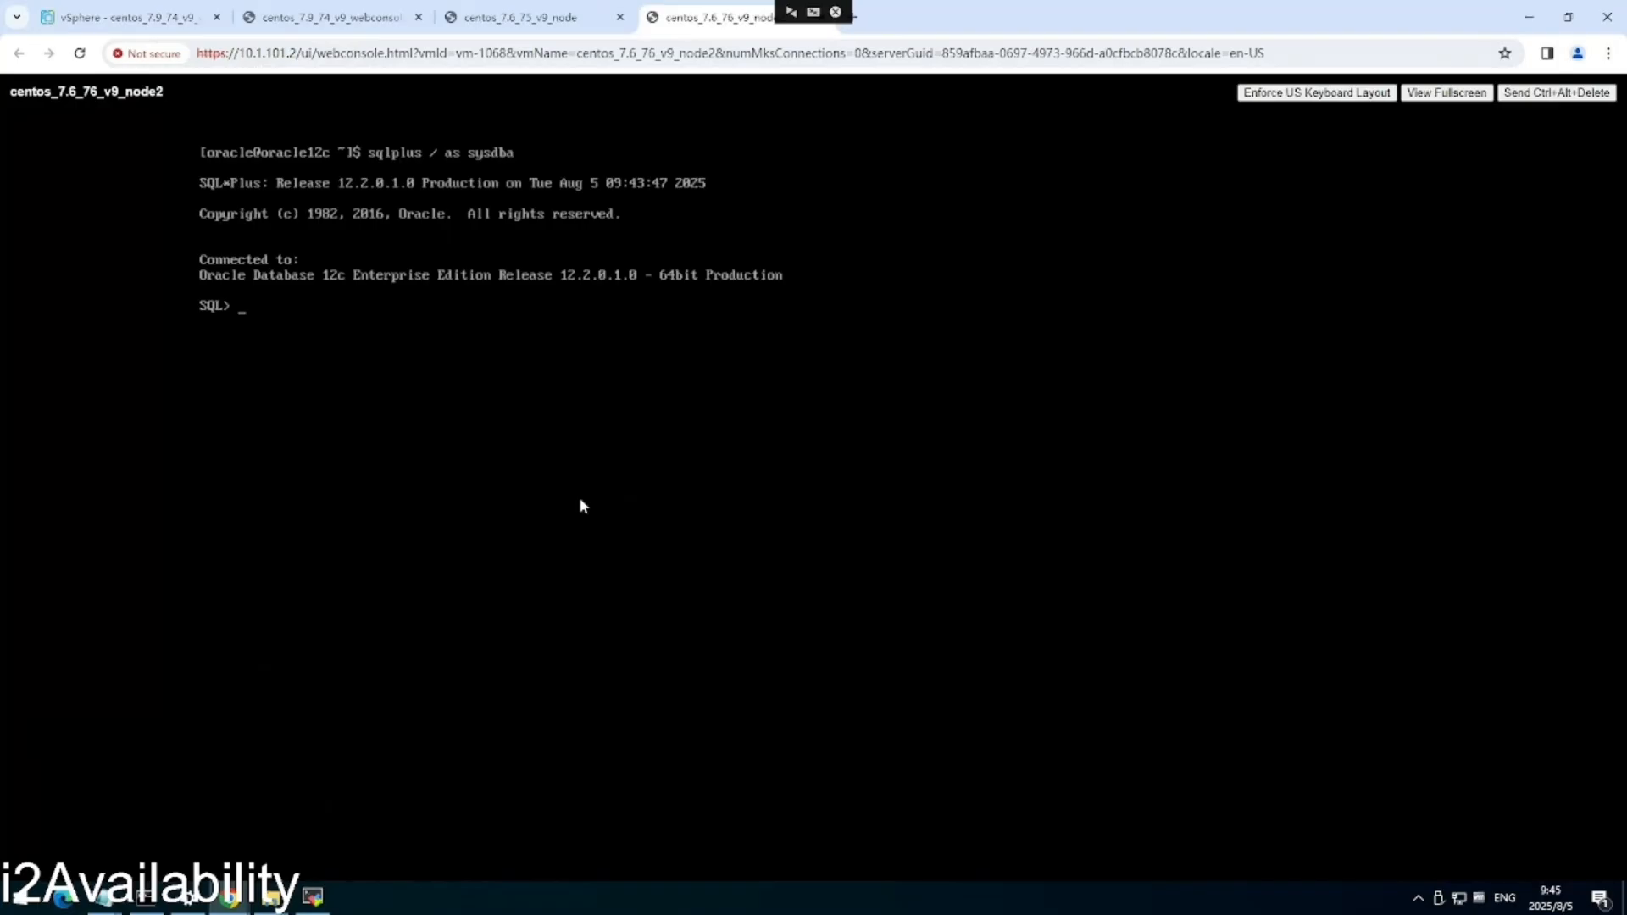
# Switch the session to pdb01 and query wong.product, showing Laptop at 999.99.
pyautogui.write('alter')
pyautogui.write('session set container=pdb01;')
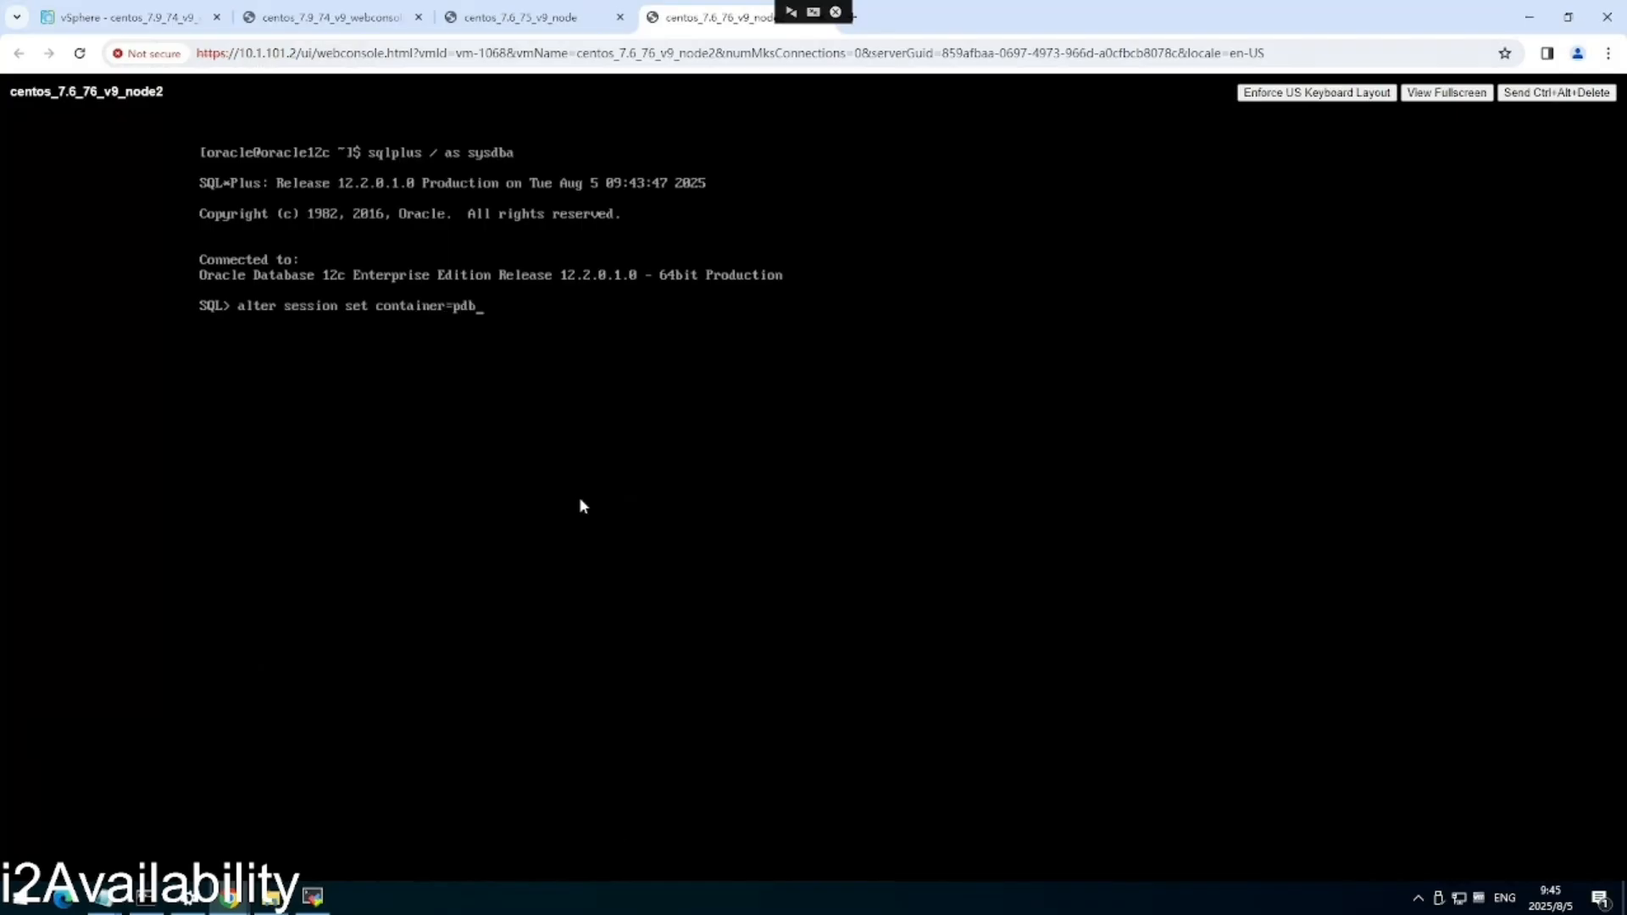
pyautogui.press('Return')
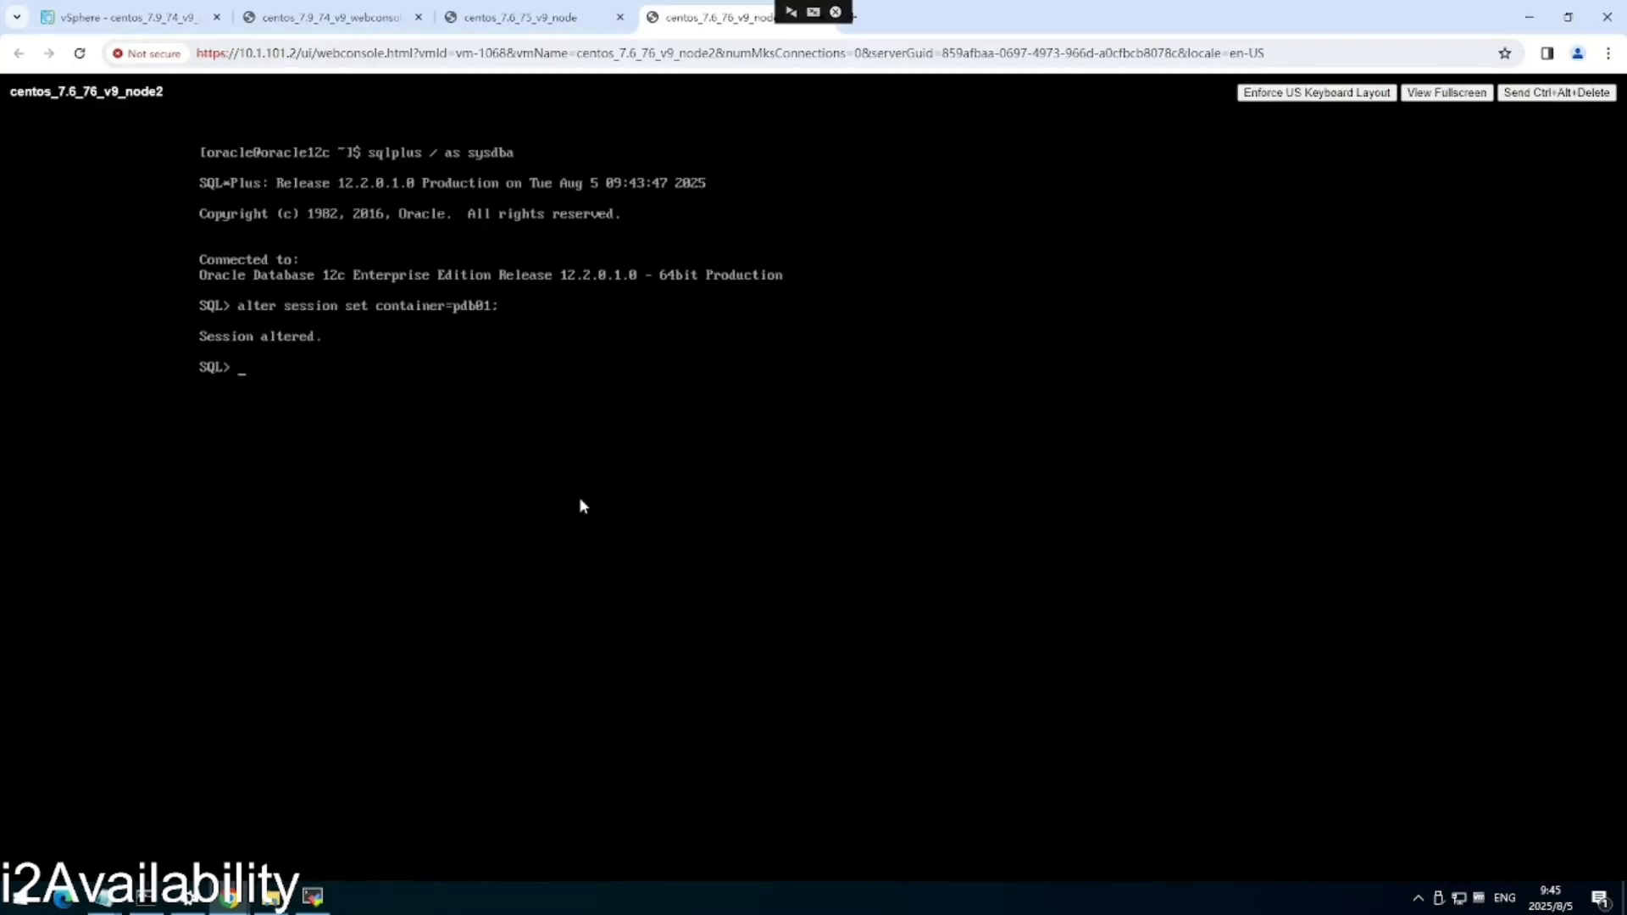
pyautogui.write('select * from')
pyautogui.write('wong.product;')
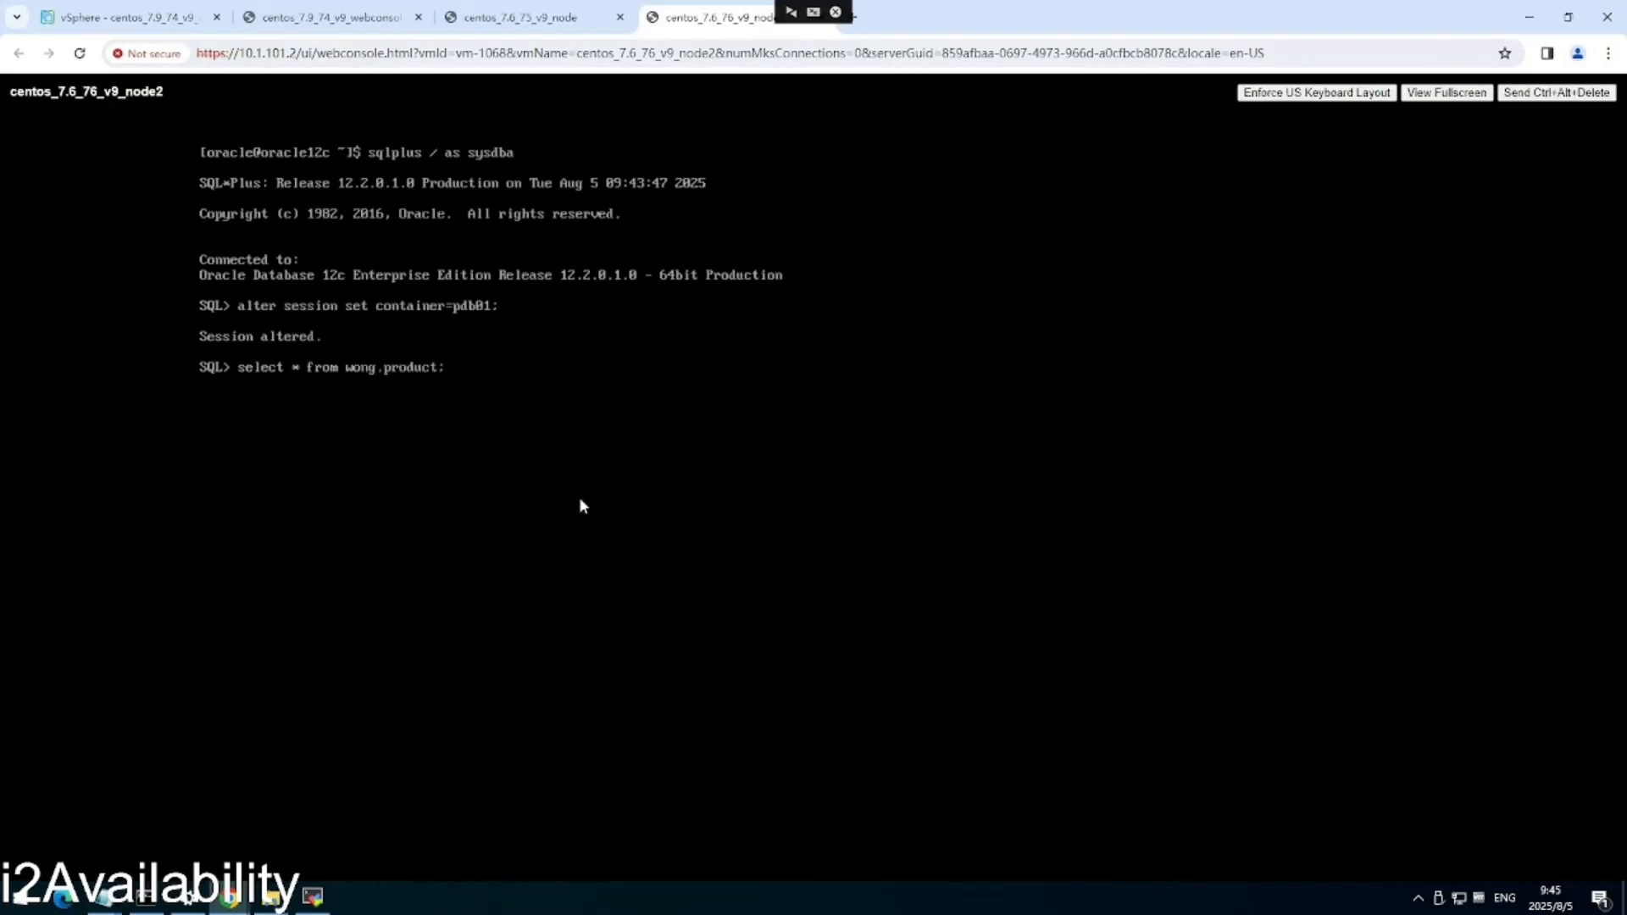
pyautogui.press('Return')
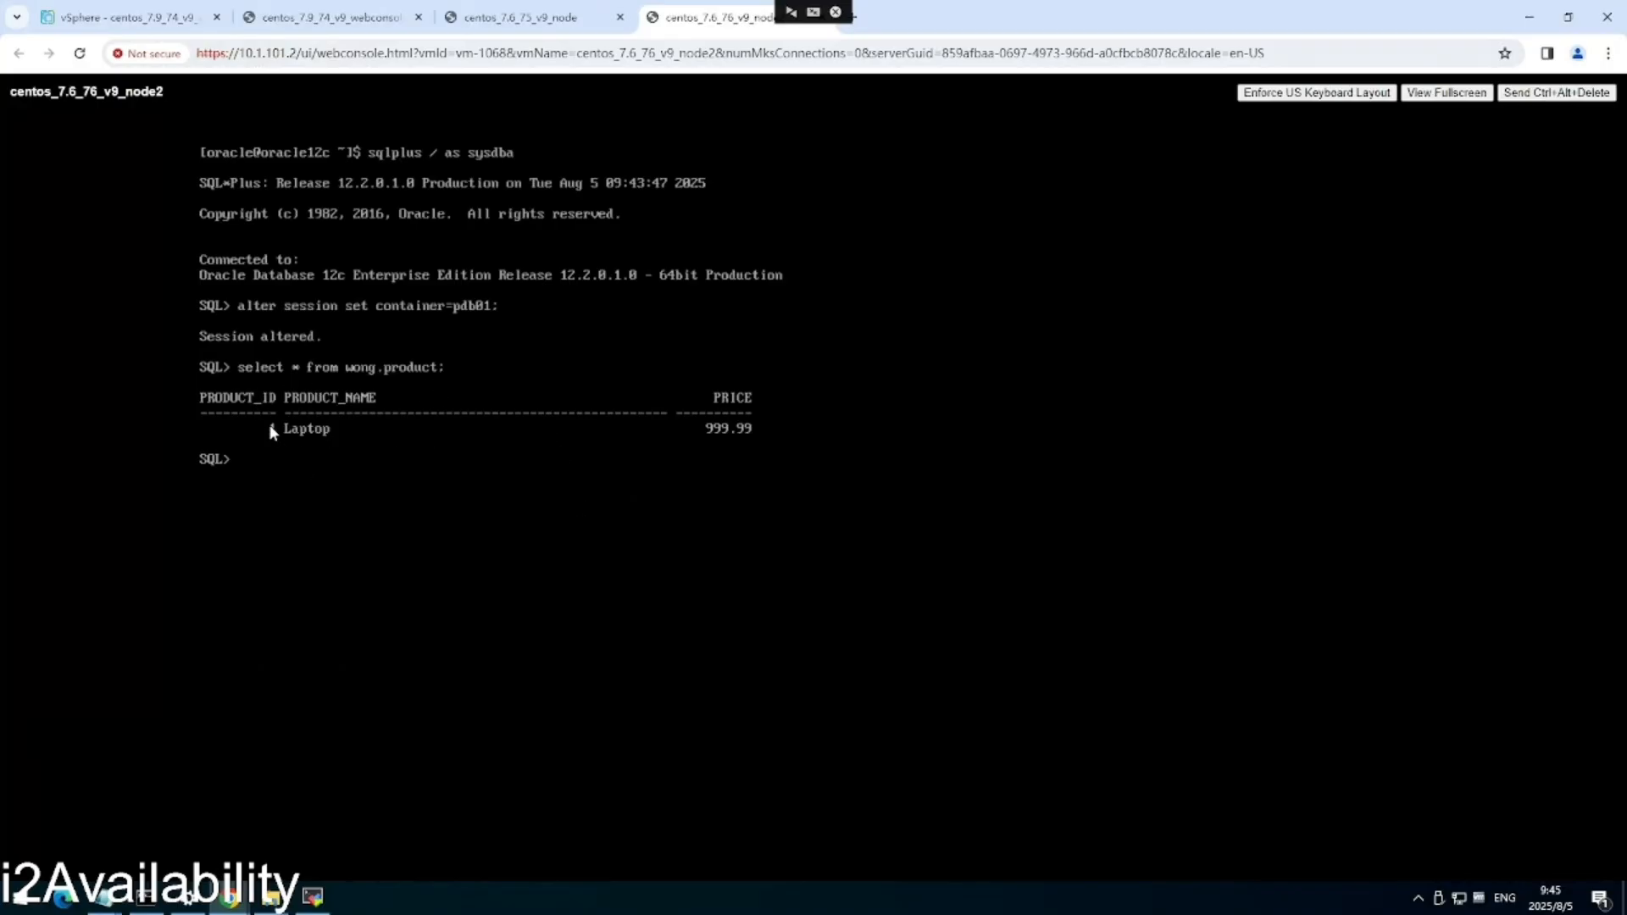
pyautogui.click(521, 17)
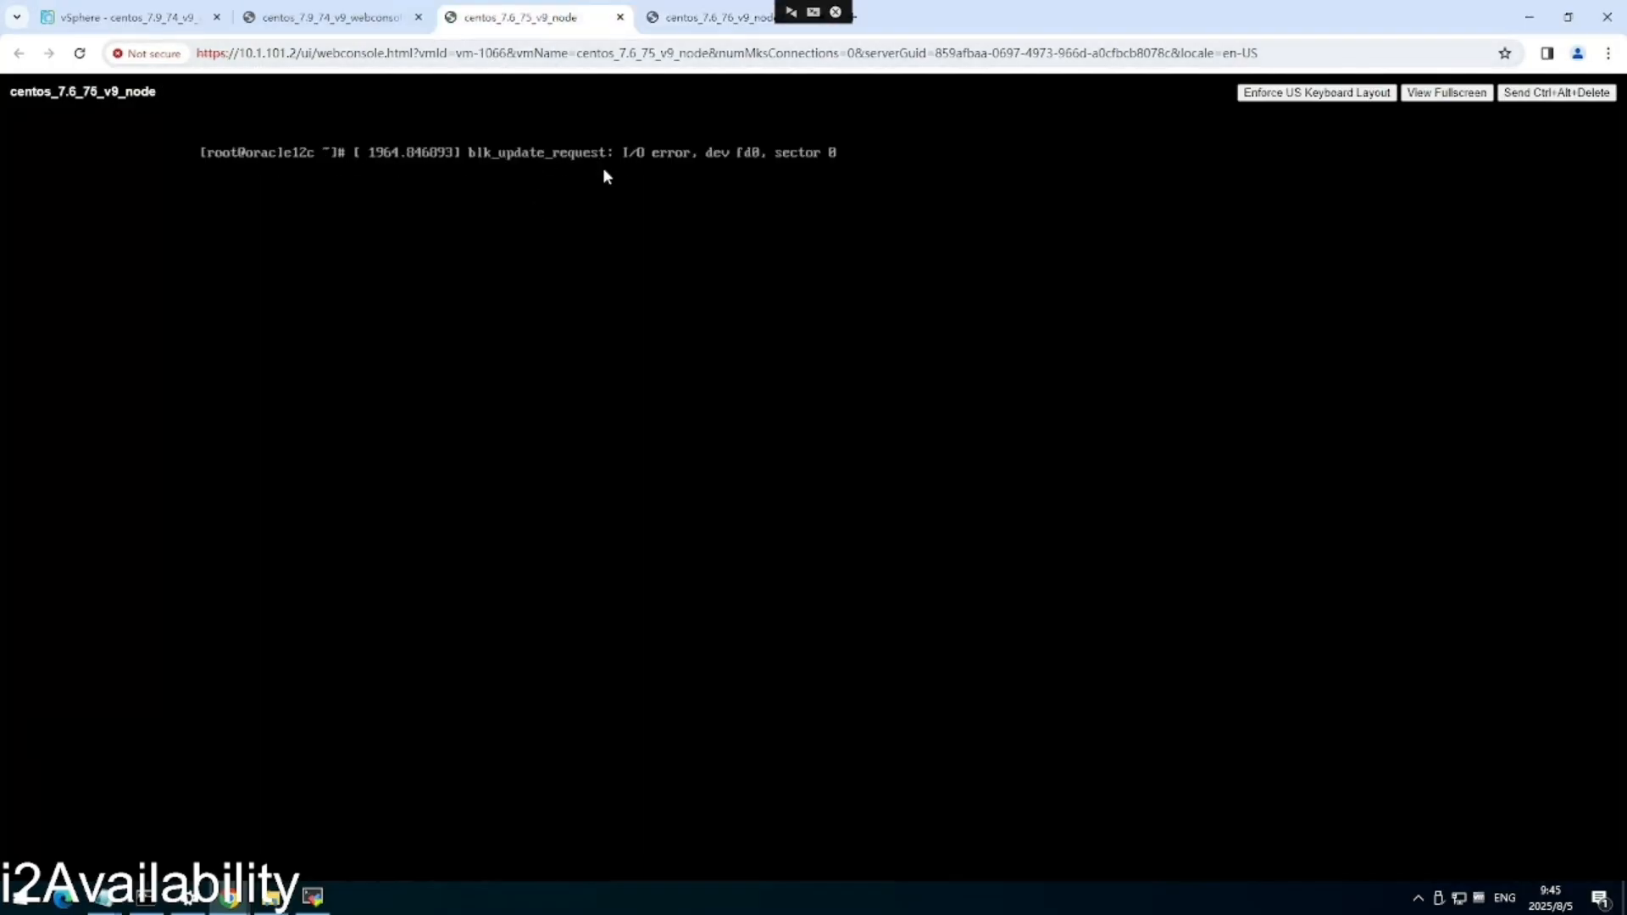
# Confirm the 75 node's root console still responds, comparing it against node2's query results.
pyautogui.click(712, 17)
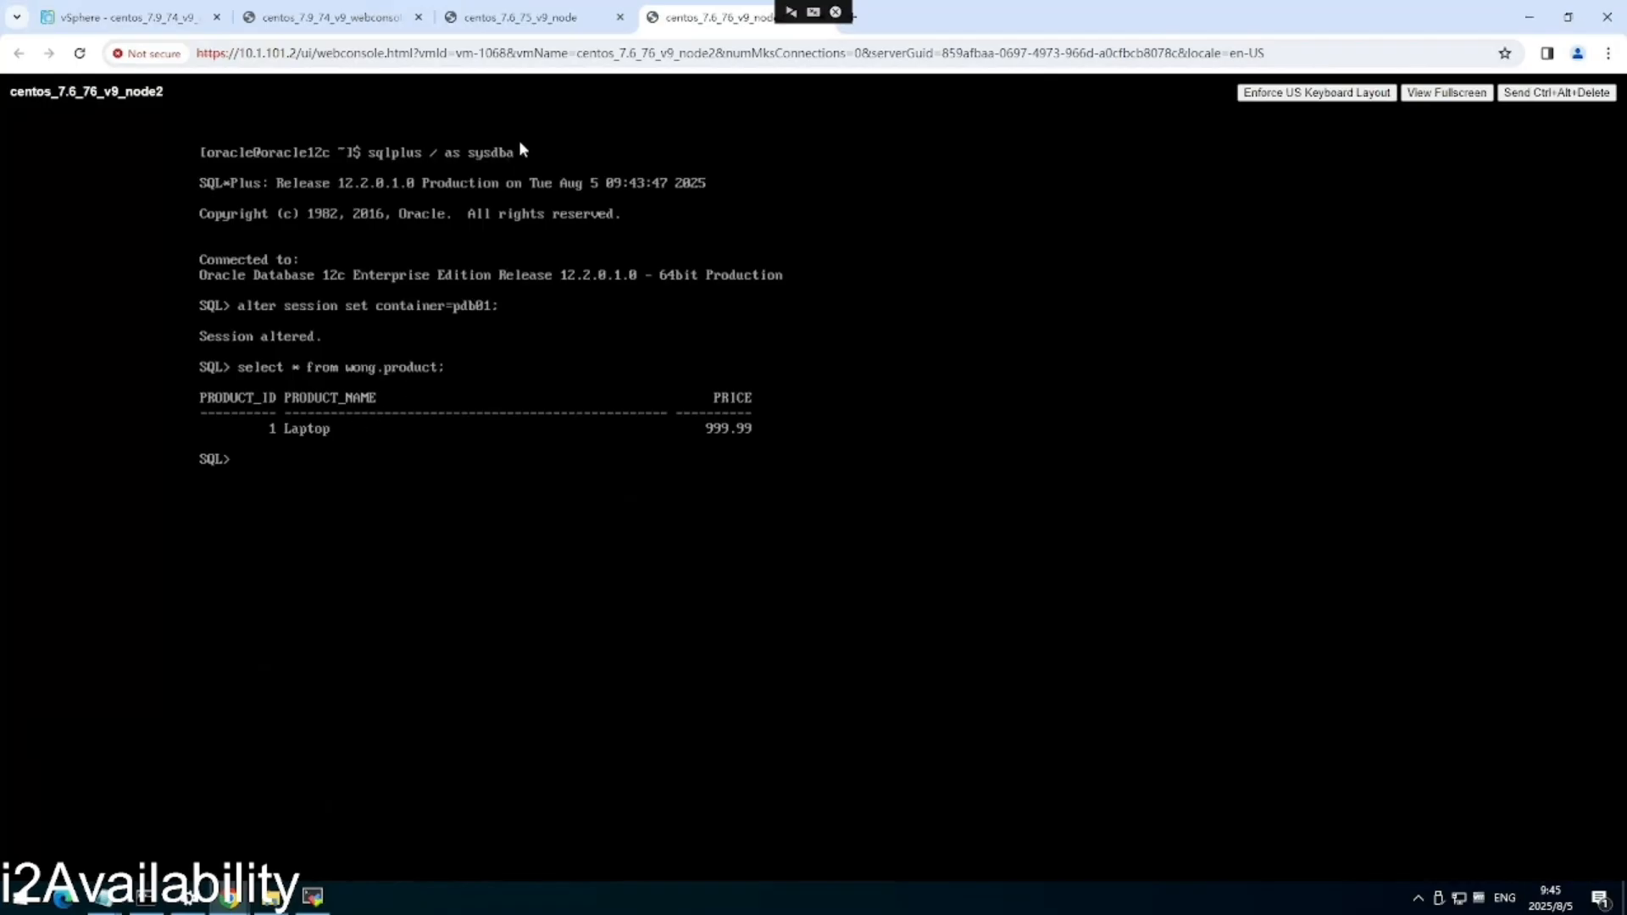
pyautogui.click(520, 17)
pyautogui.click(712, 17)
pyautogui.click(531, 25)
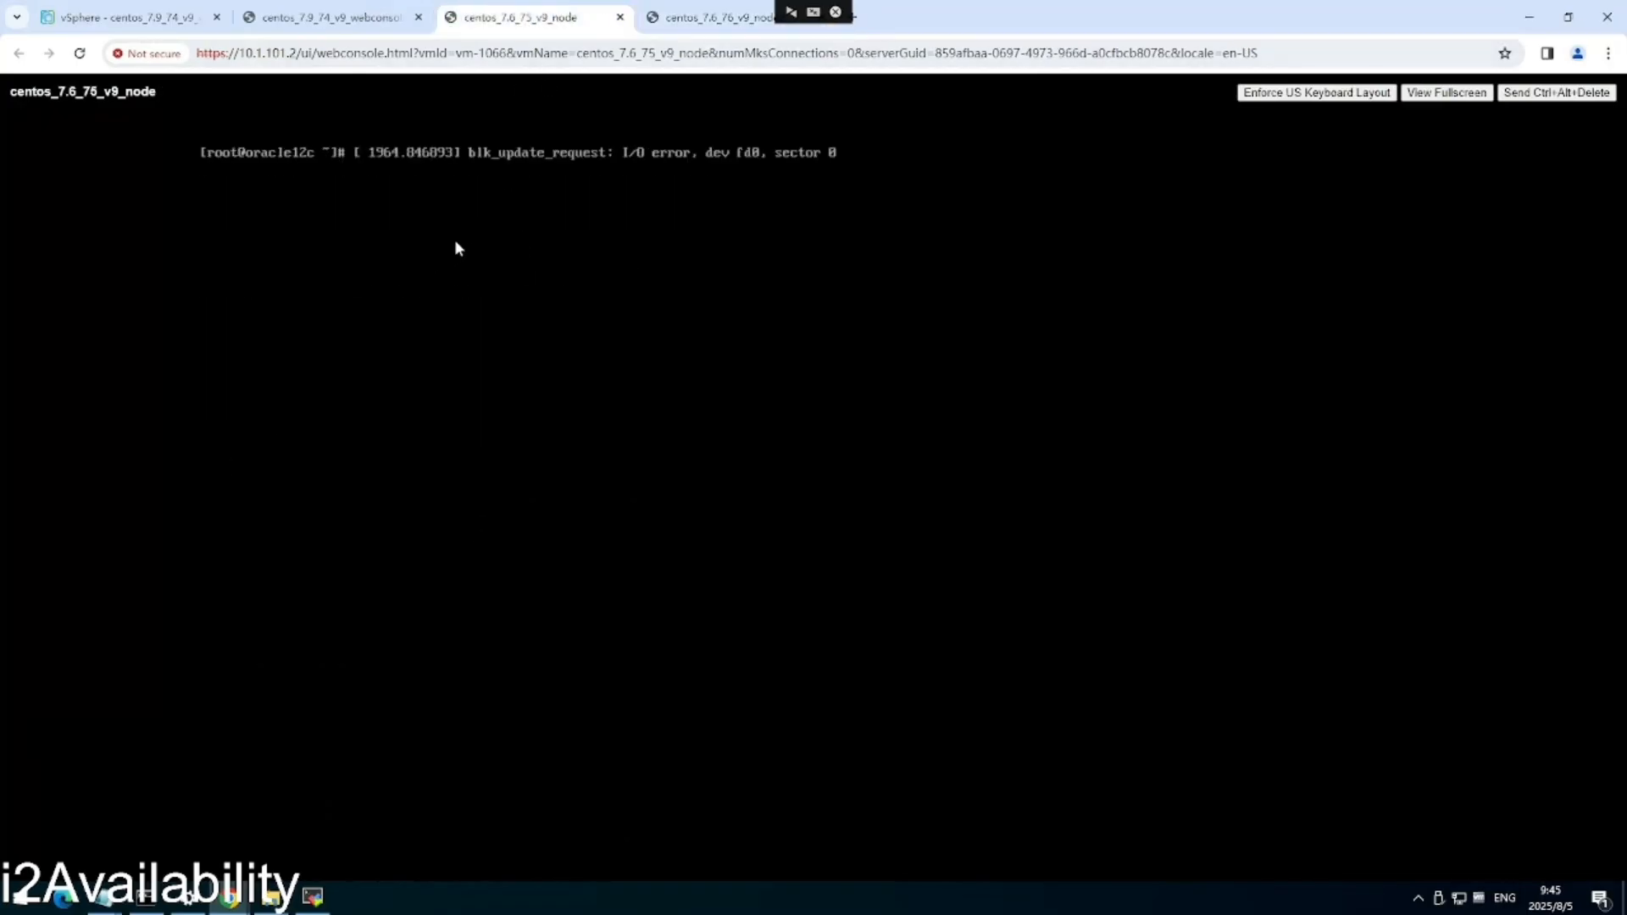
pyautogui.press('Return')
pyautogui.press('Return')
pyautogui.press('Return')
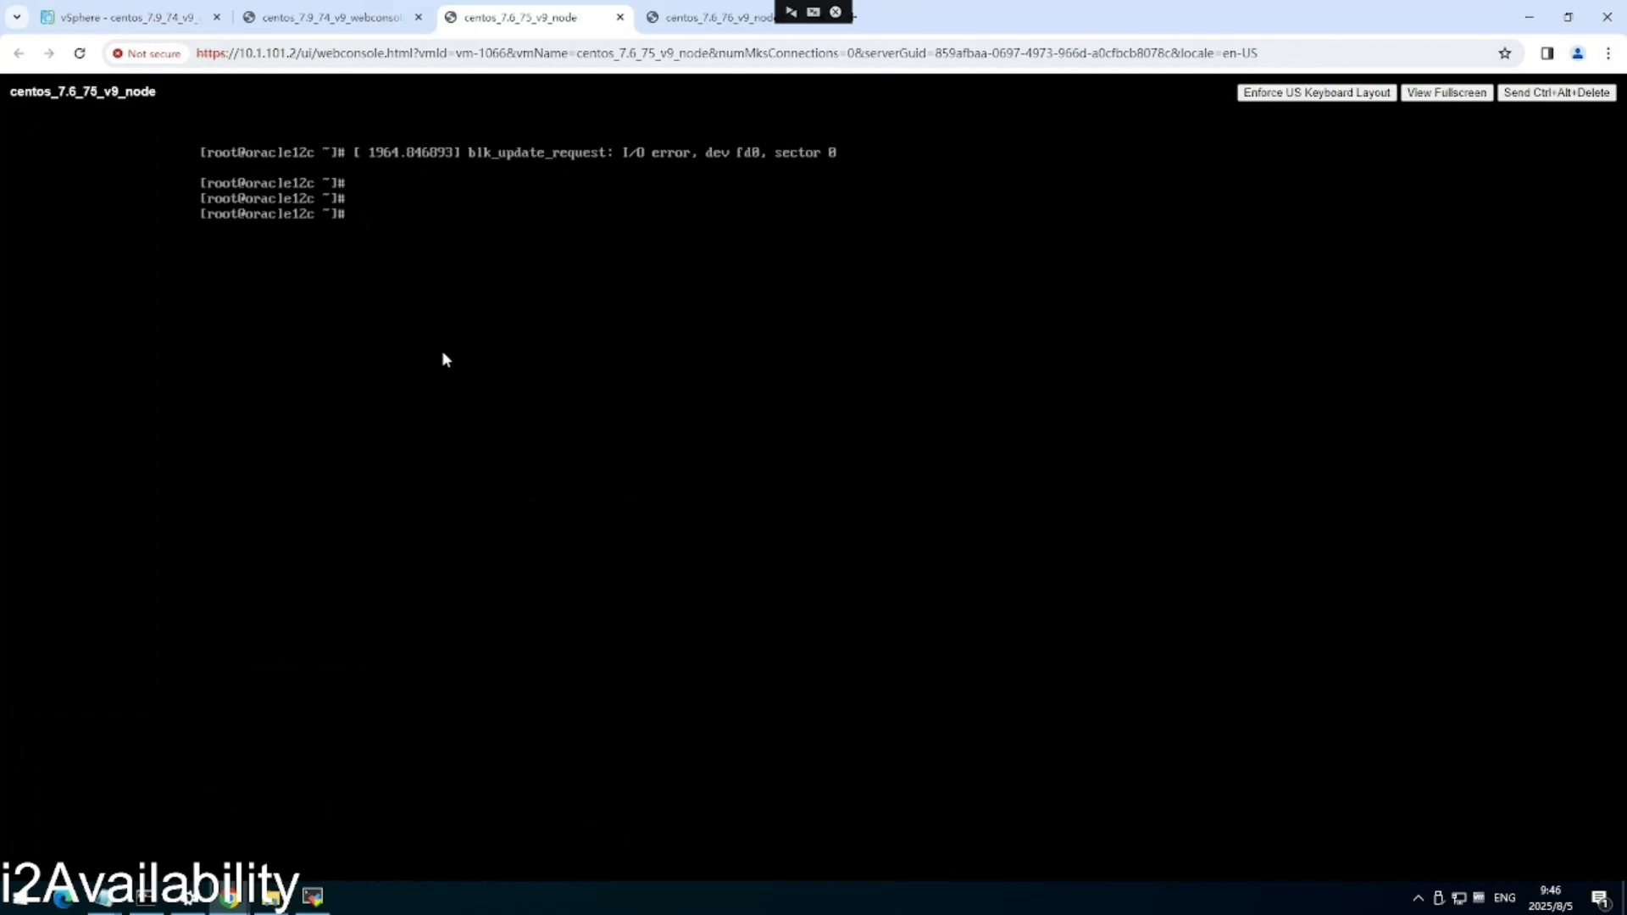
pyautogui.click(698, 19)
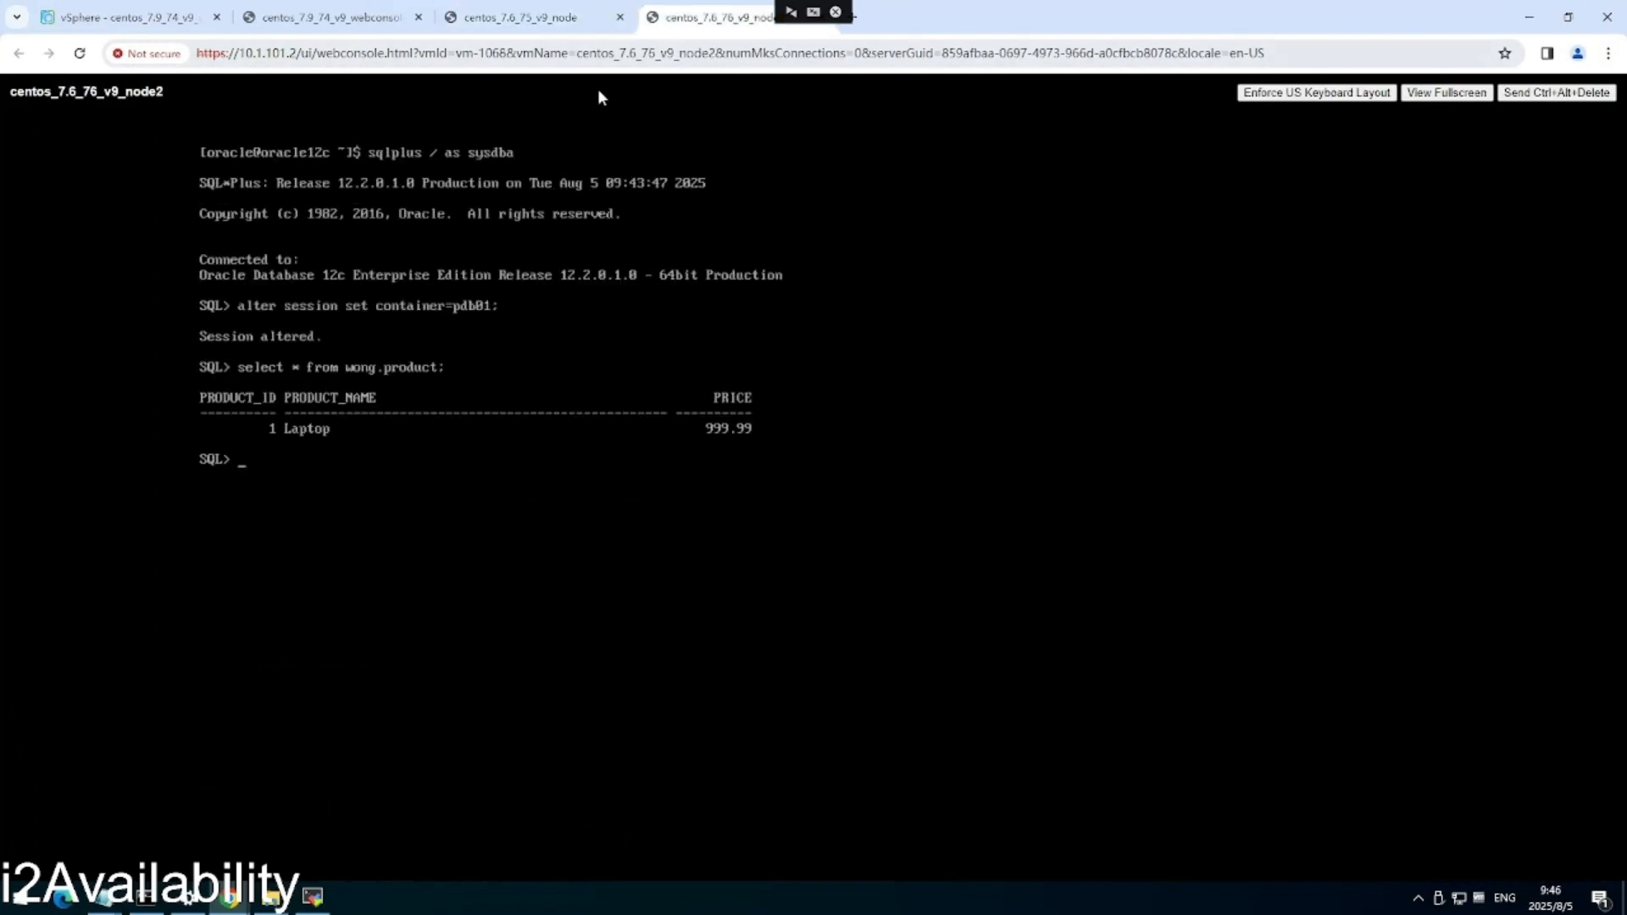
pyautogui.click(545, 26)
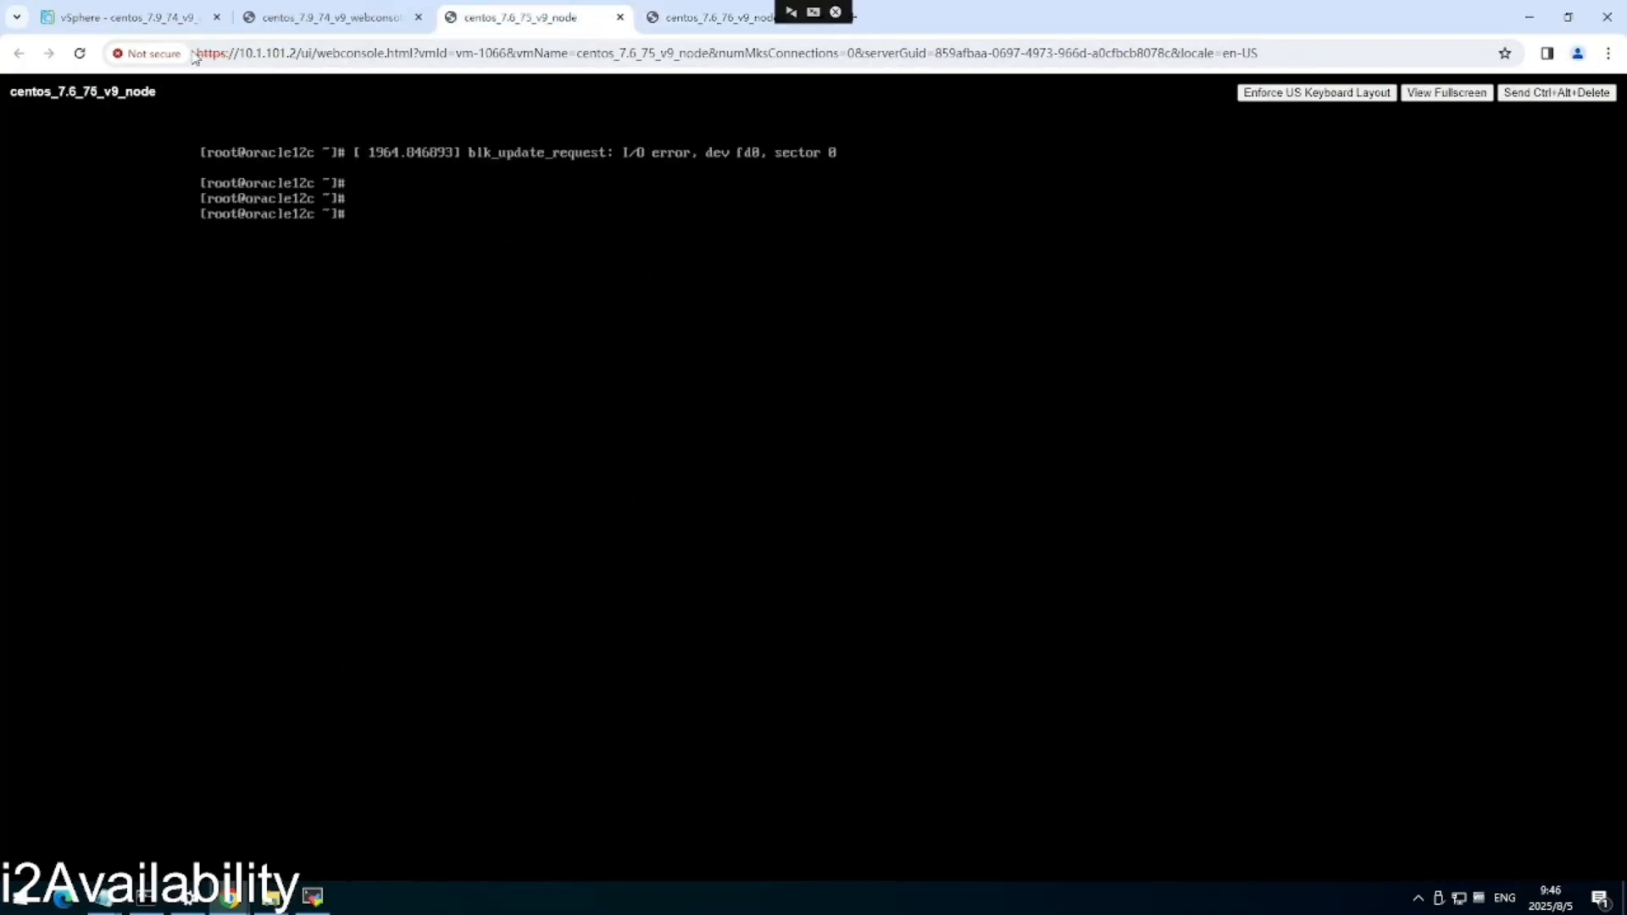
pyautogui.click(128, 17)
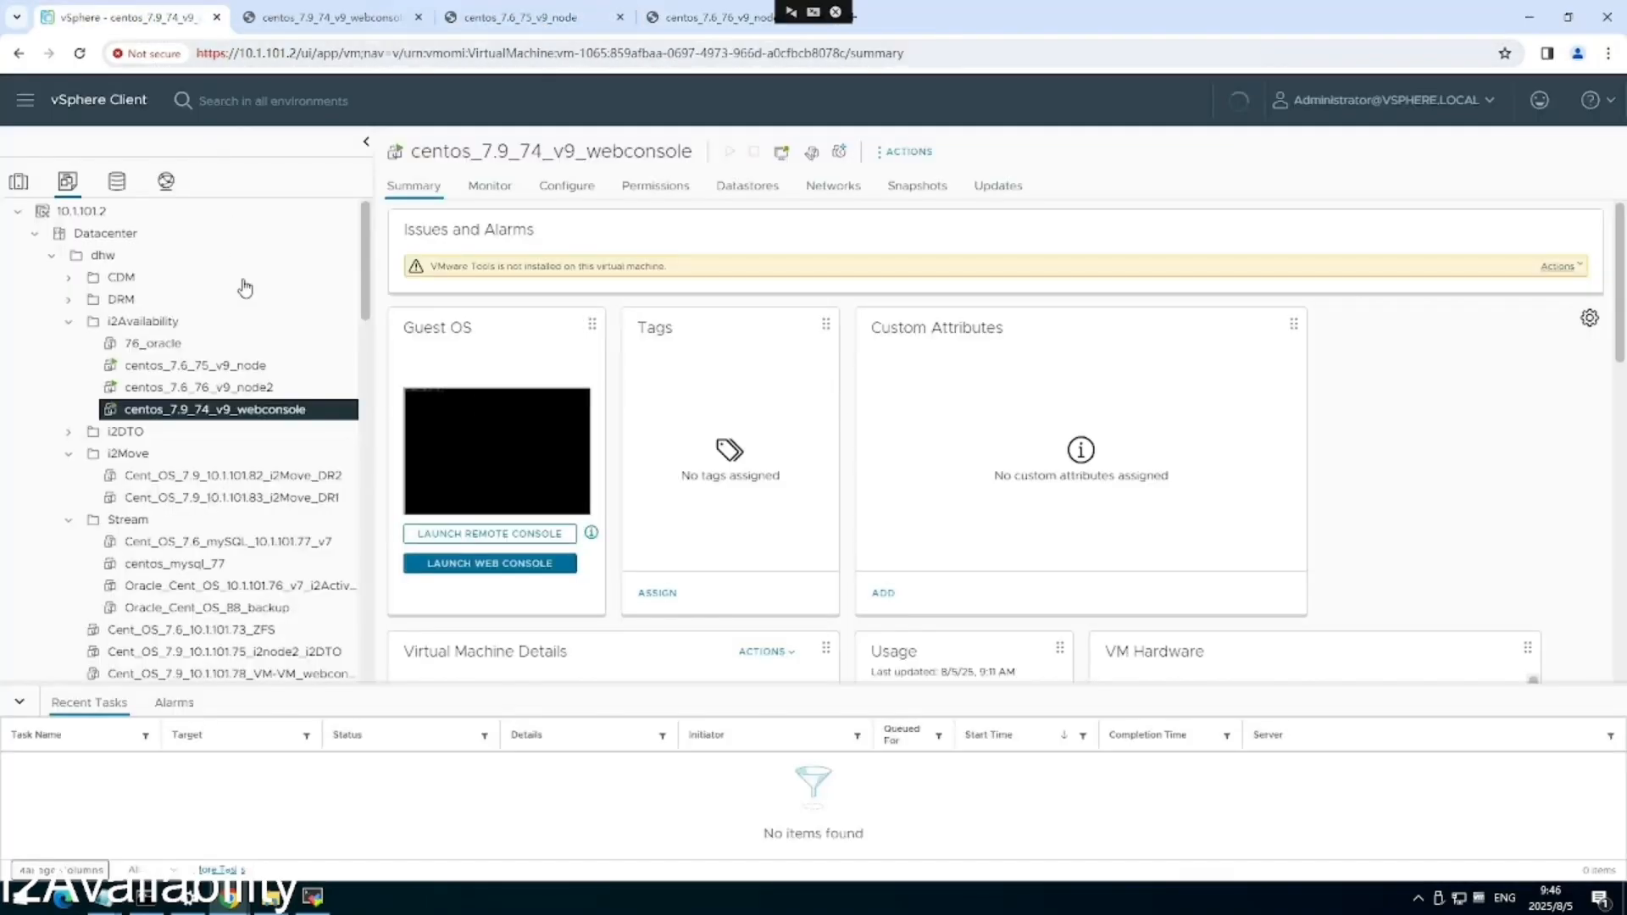
# Power off the centos_7.6_75_v9_node virtual machine, confirming with YES.
pyautogui.rightClick(240, 395)
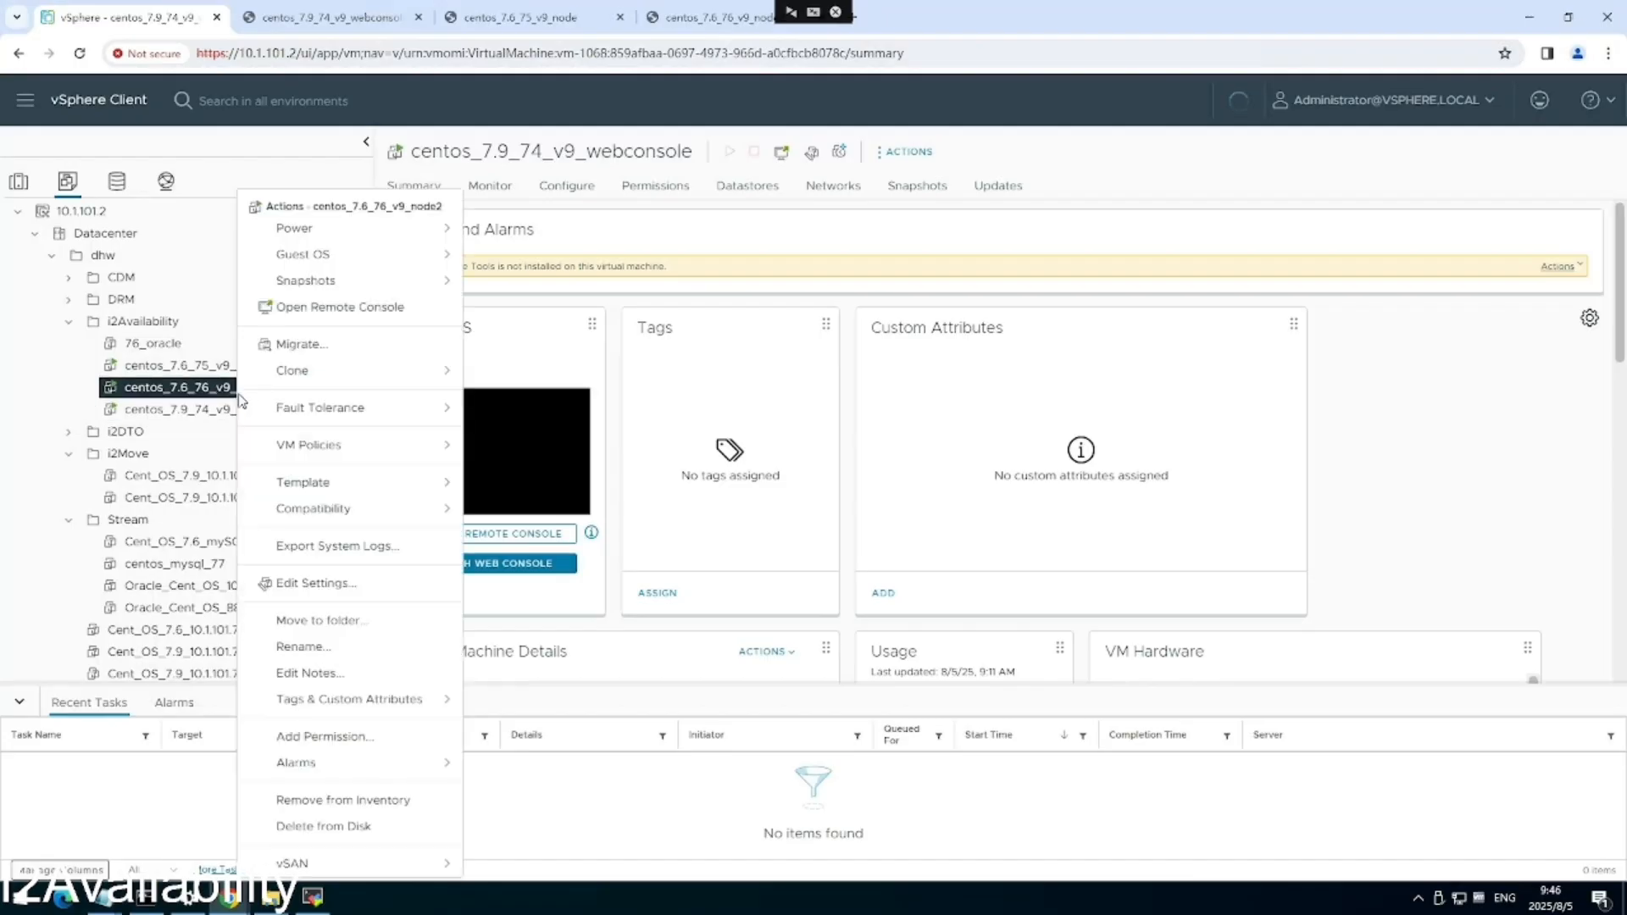
pyautogui.rightClick(200, 365)
pyautogui.moveTo(320, 231)
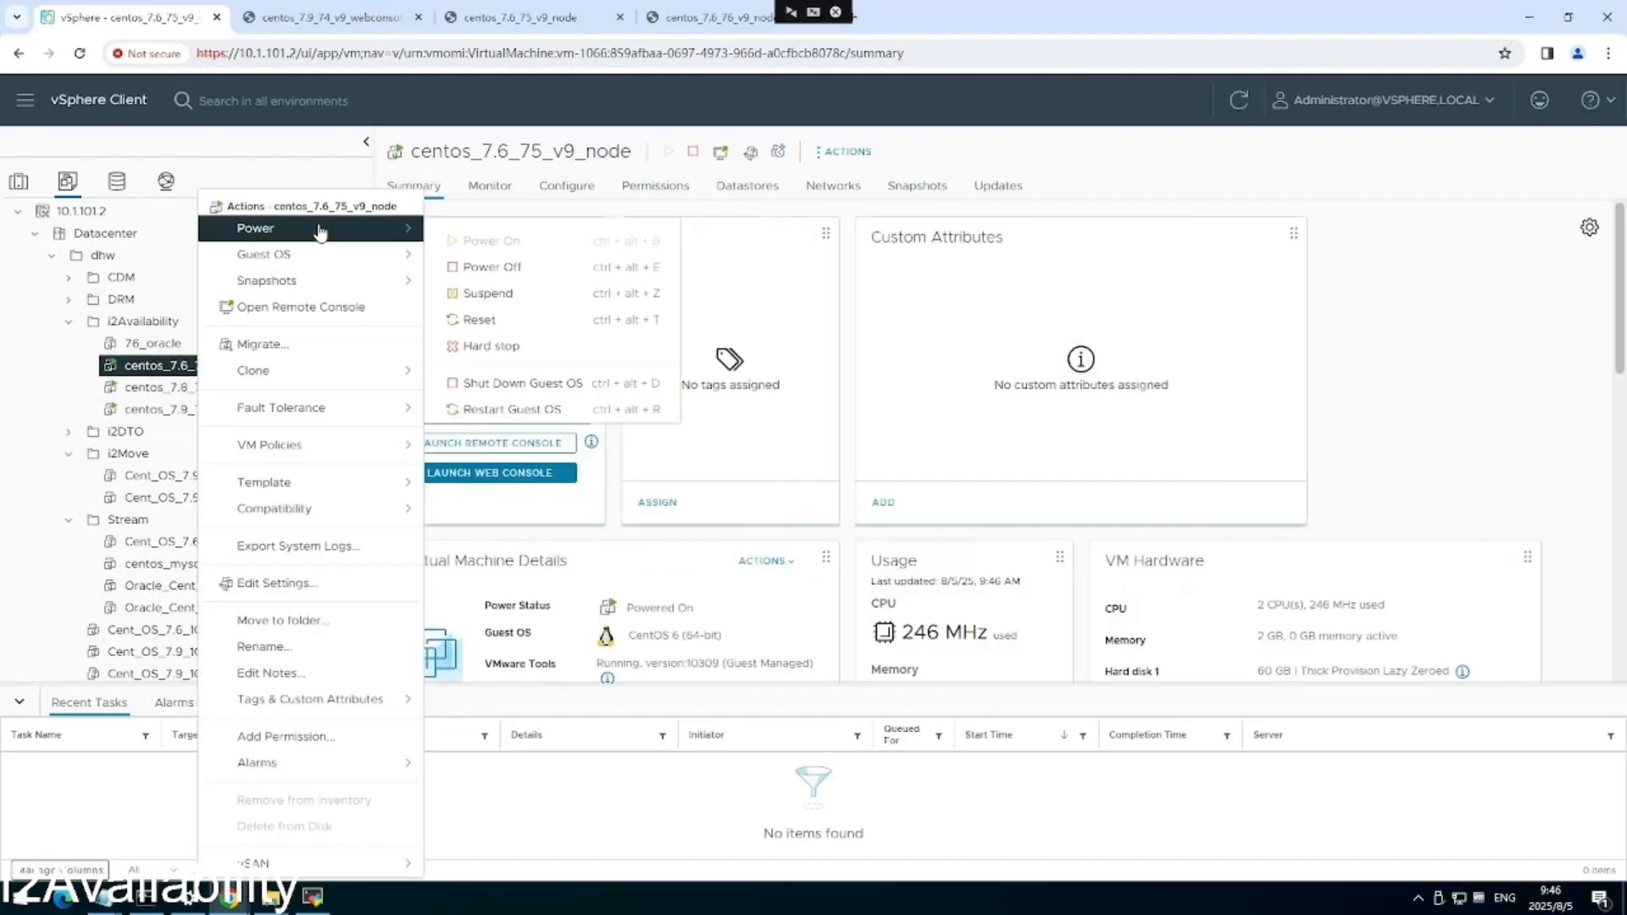
pyautogui.click(521, 271)
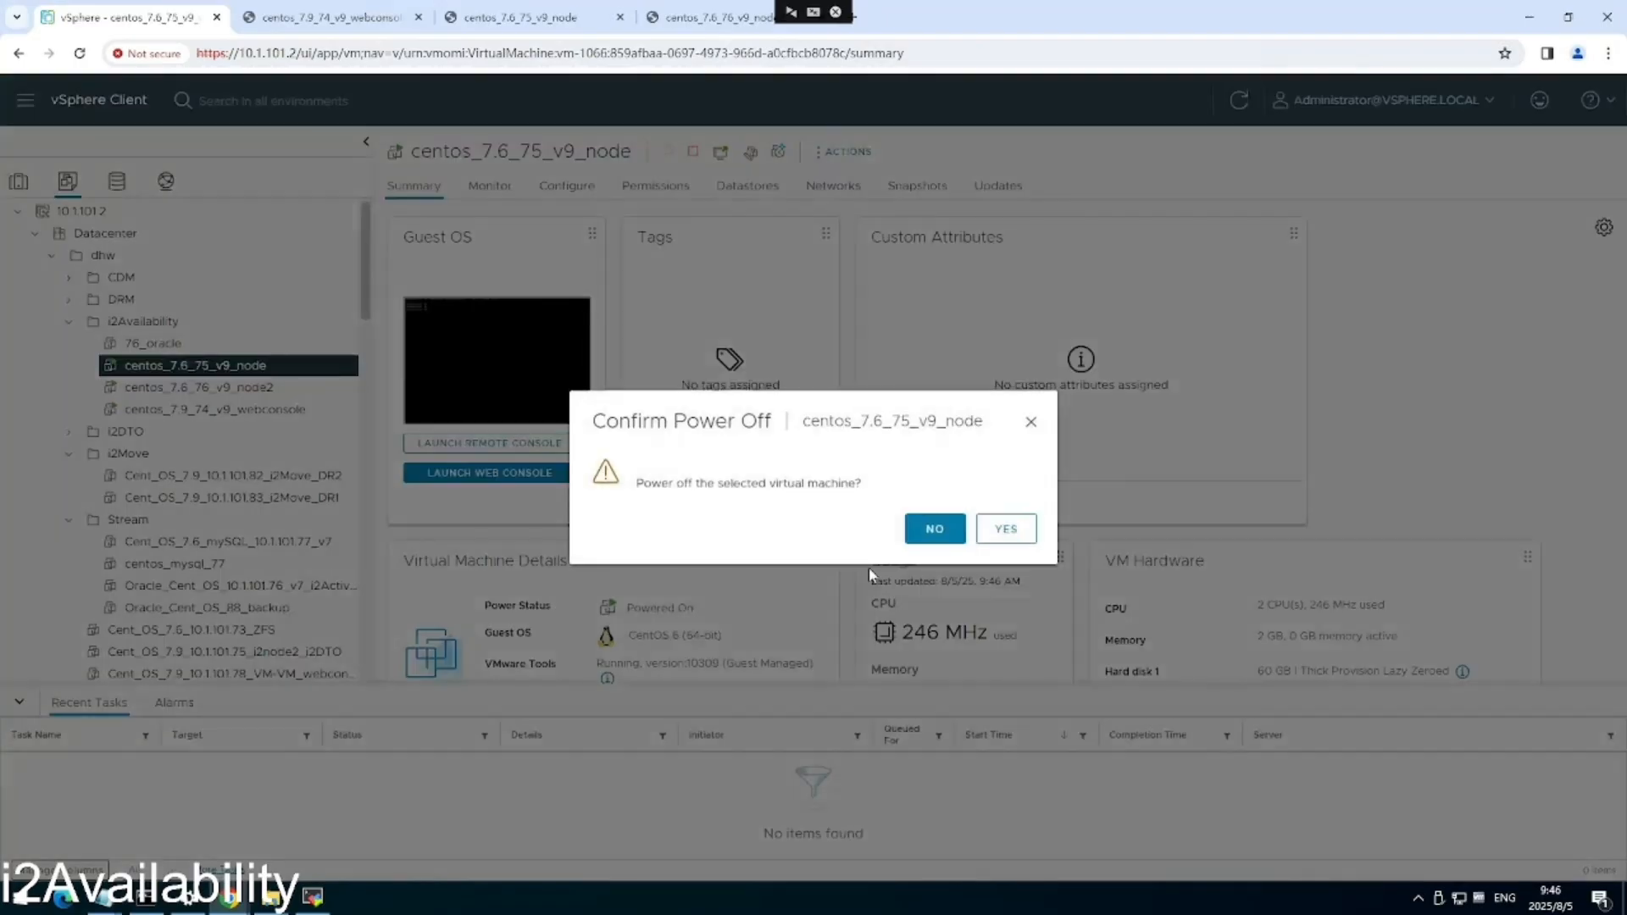
pyautogui.click(1016, 538)
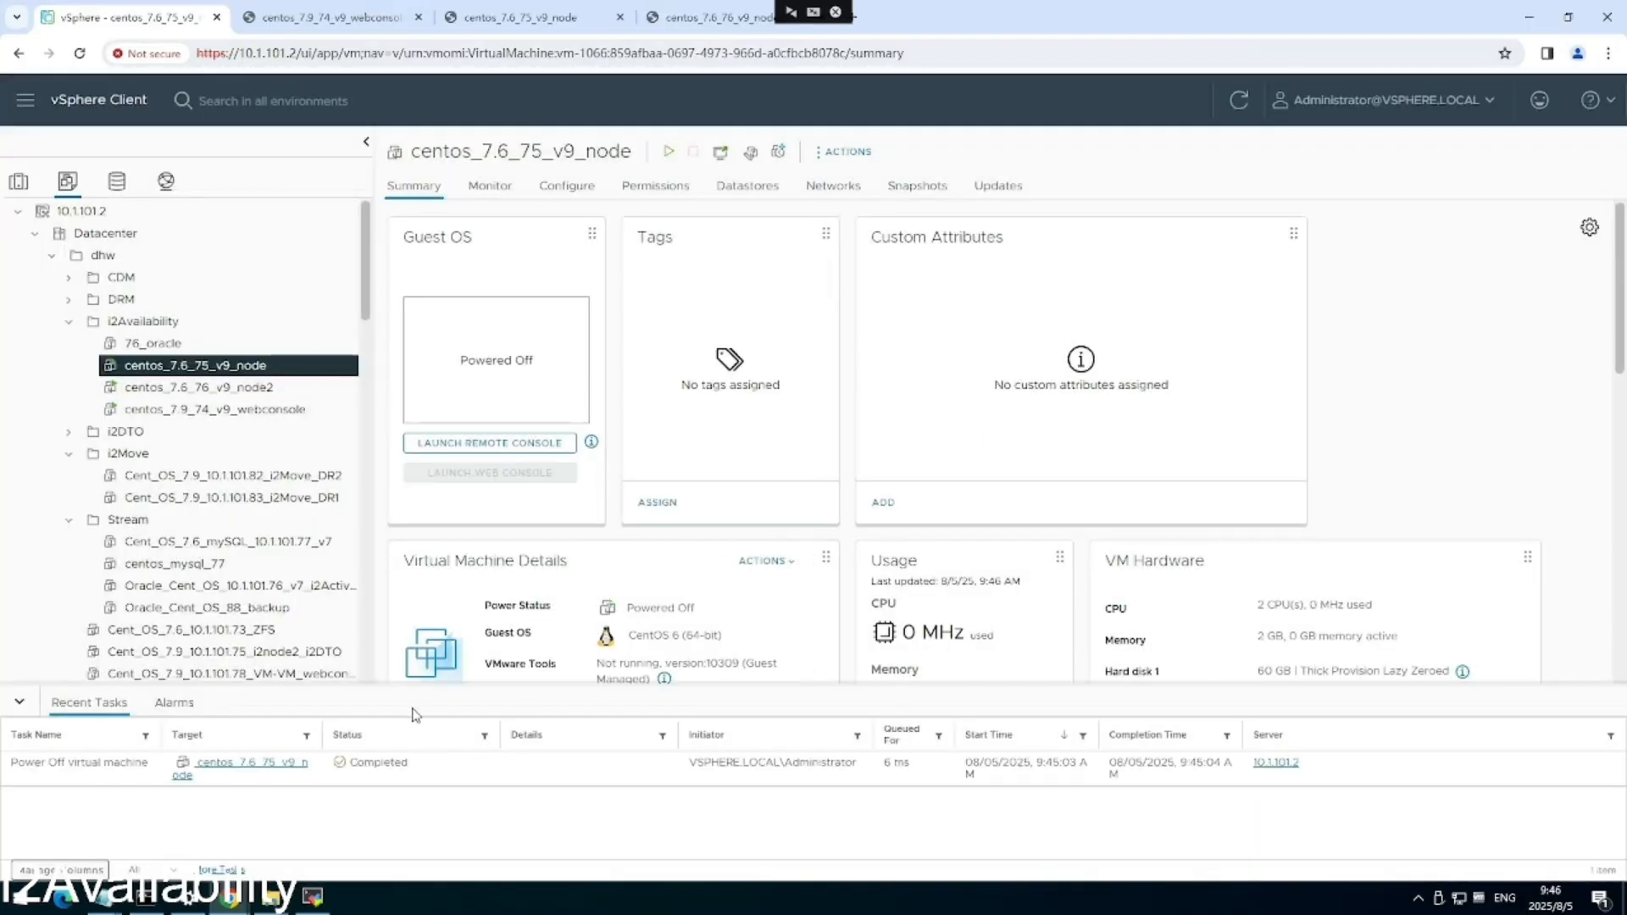
pyautogui.moveTo(237, 897)
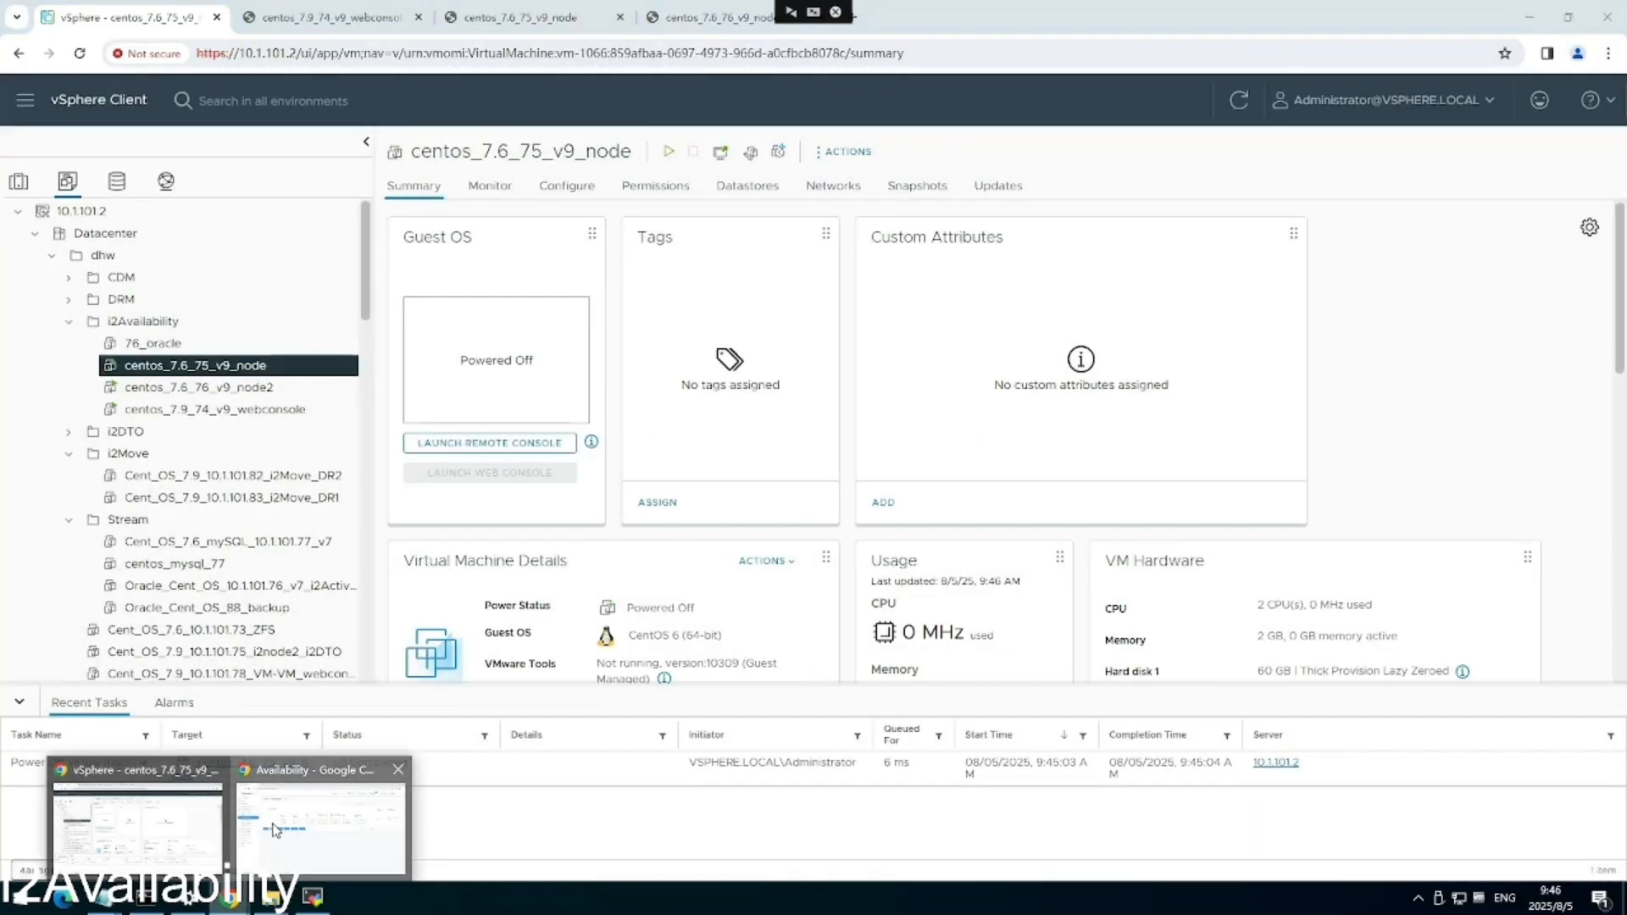
pyautogui.click(268, 834)
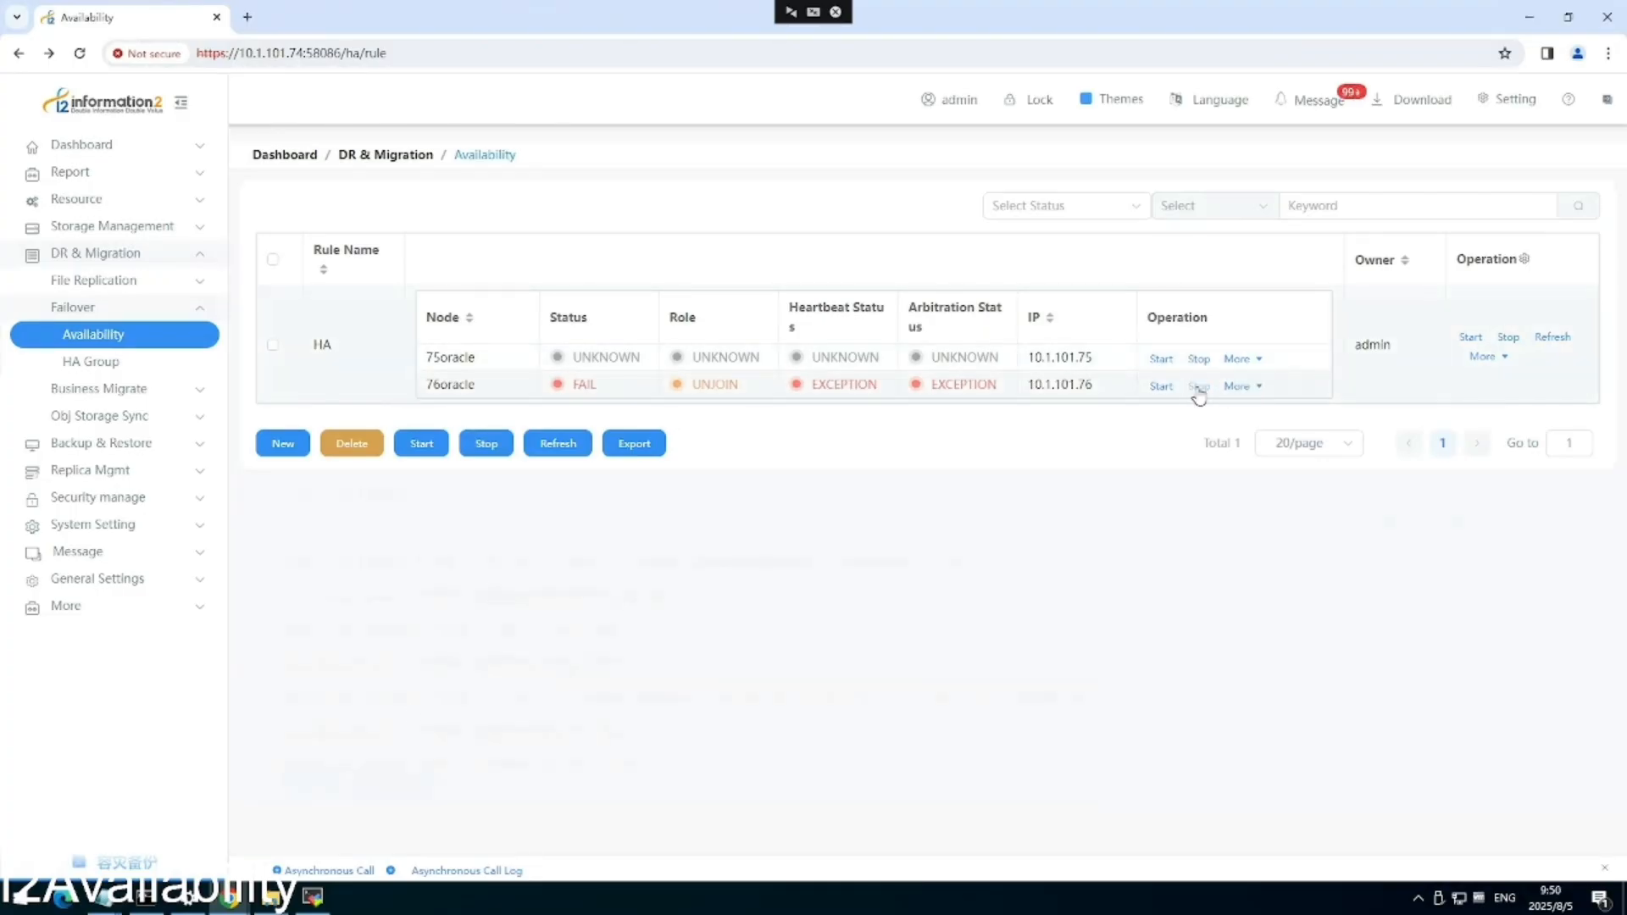
# Stop and then restart 76oracle's protection in the HA rule, confirming each.
pyautogui.click(1198, 387)
pyautogui.click(948, 530)
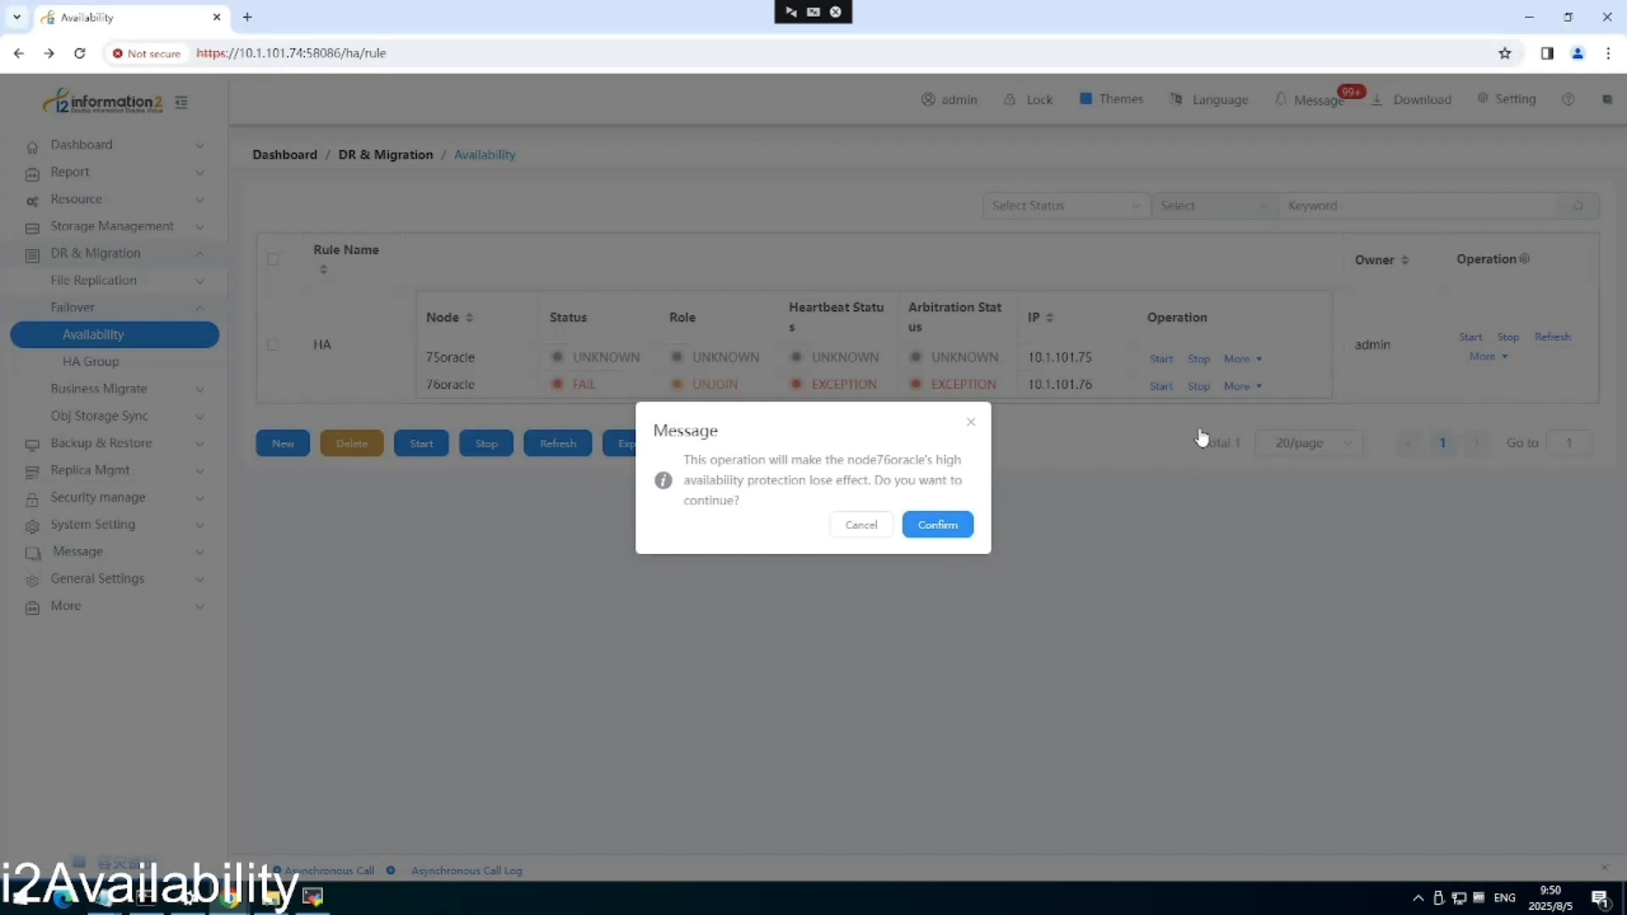
pyautogui.click(1161, 386)
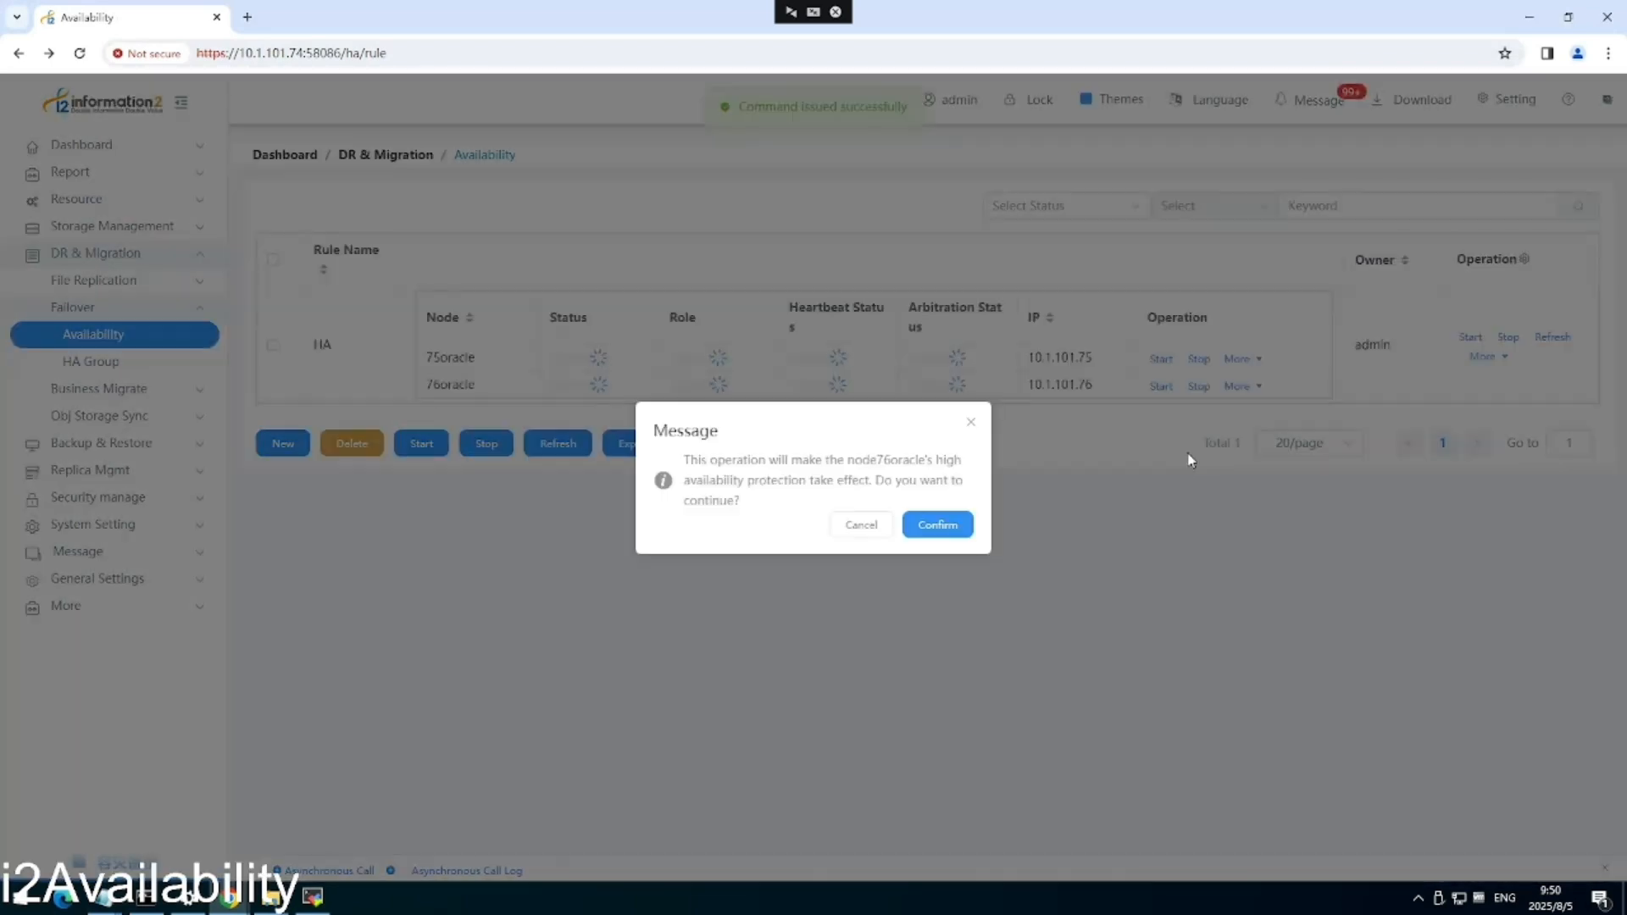
pyautogui.click(954, 527)
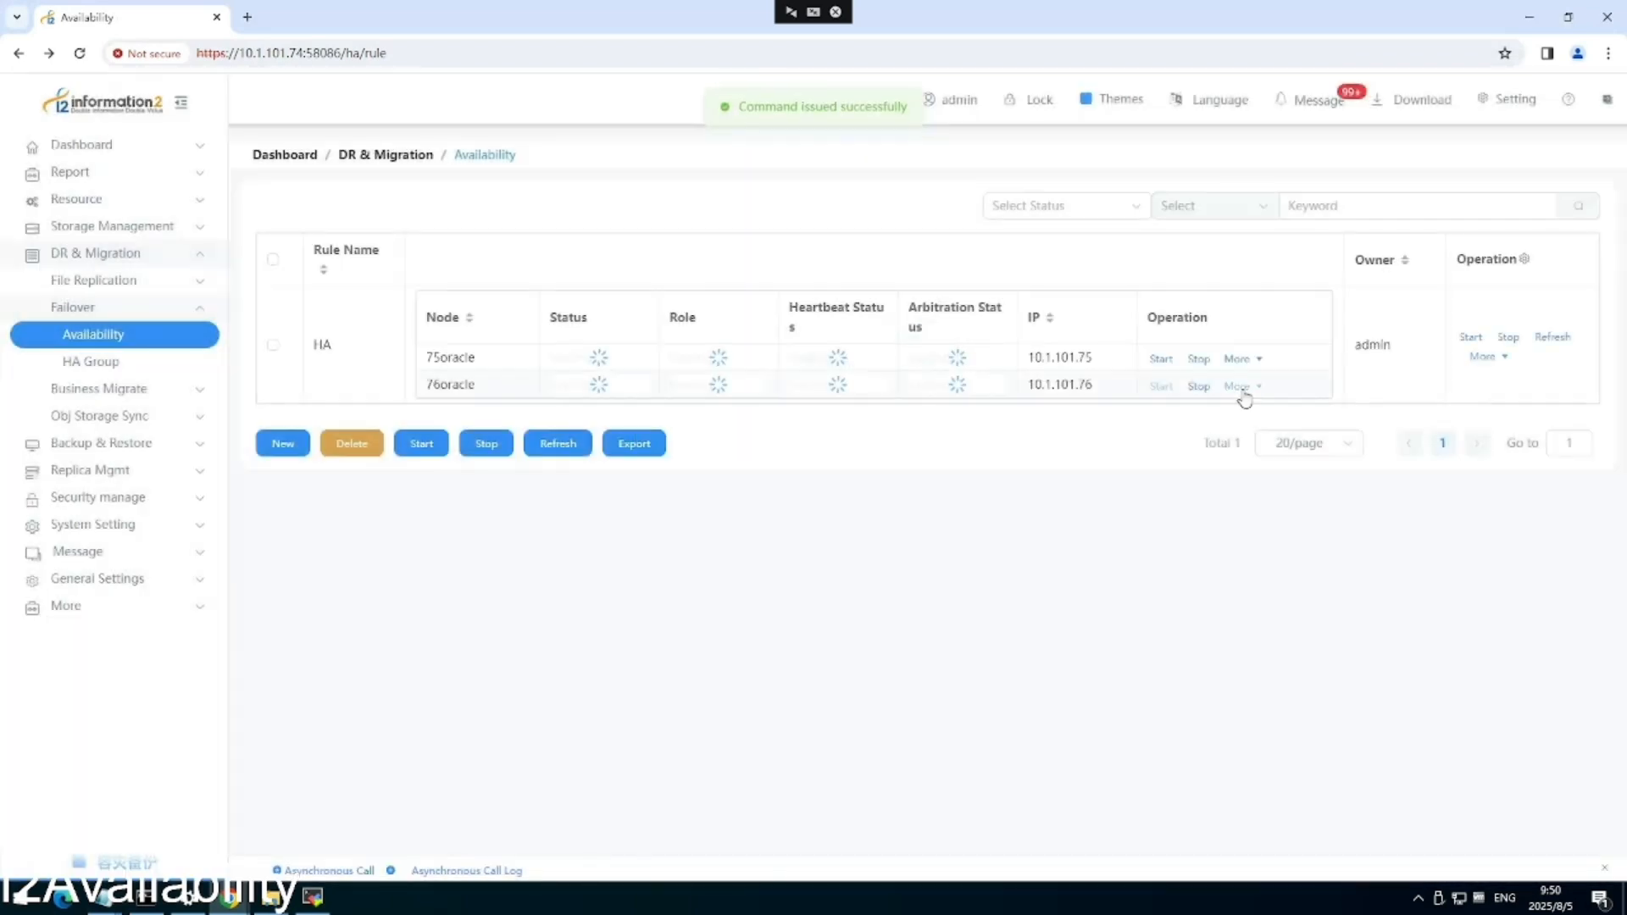
# Force a switch so 76oracle takes over, refreshing until it shows MASTER.
pyautogui.click(1255, 430)
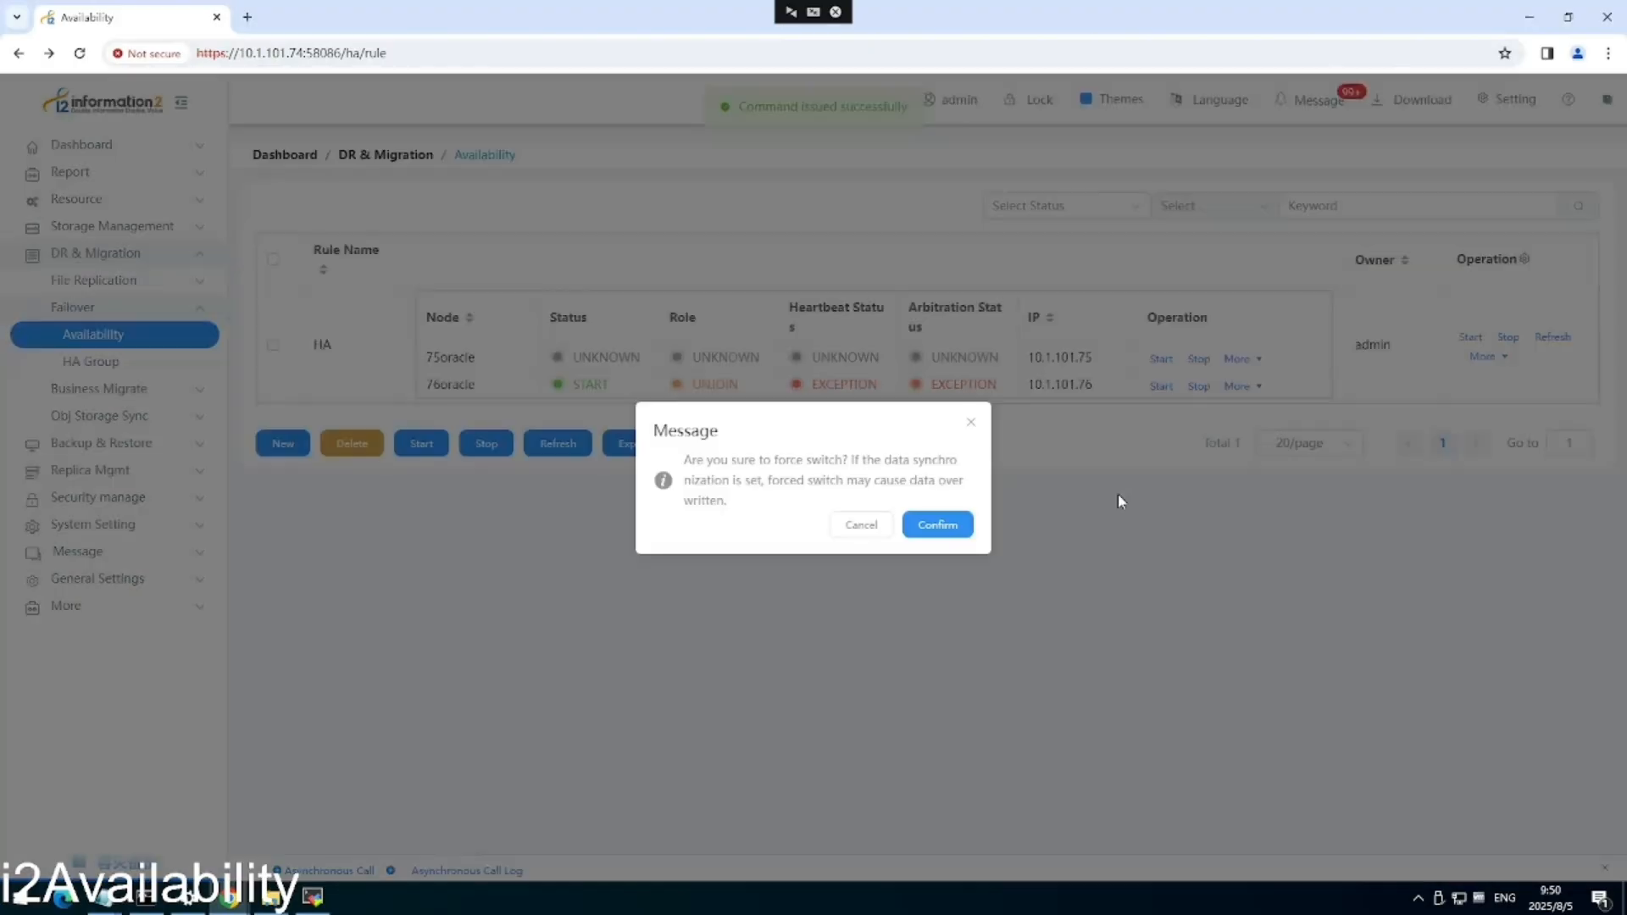
pyautogui.click(950, 527)
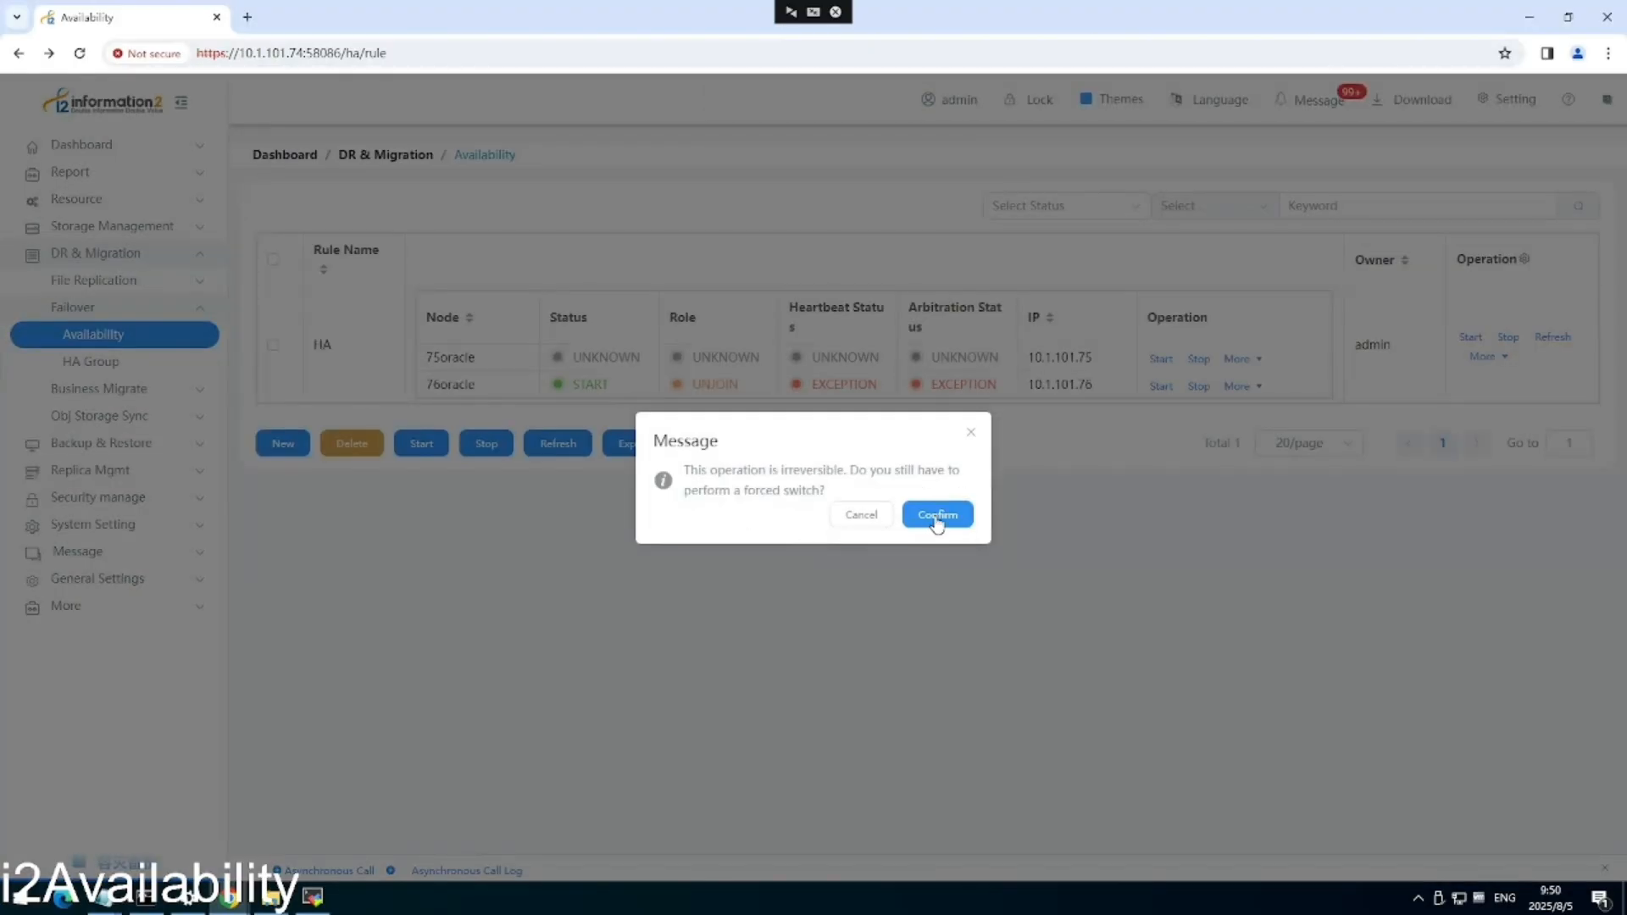
pyautogui.click(936, 523)
pyautogui.click(558, 446)
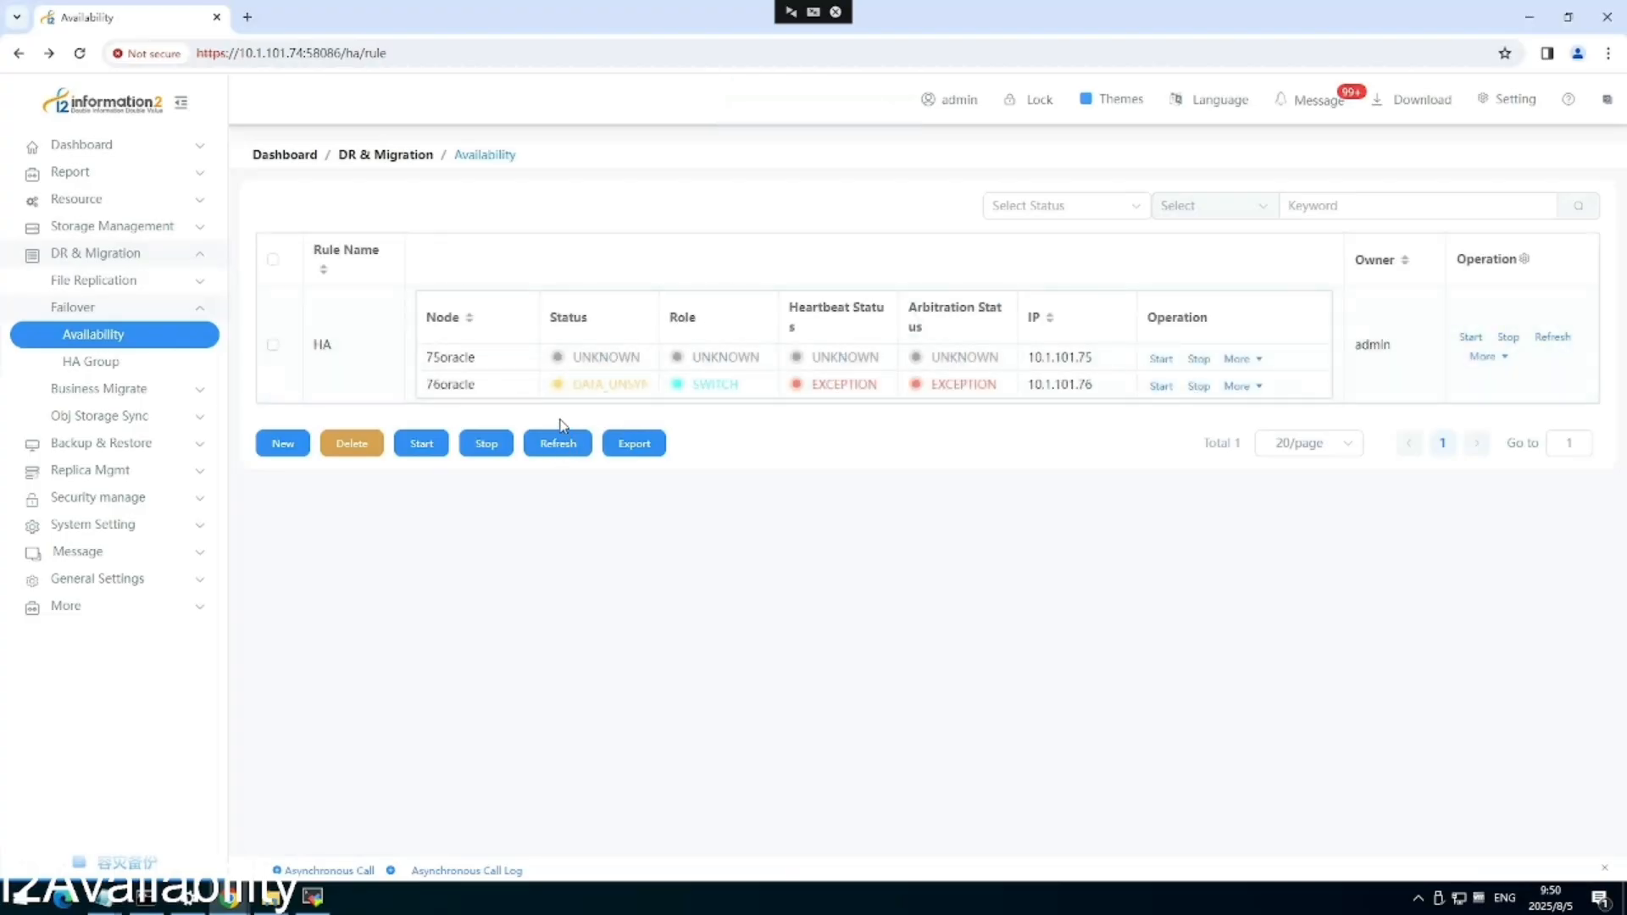
pyautogui.click(573, 448)
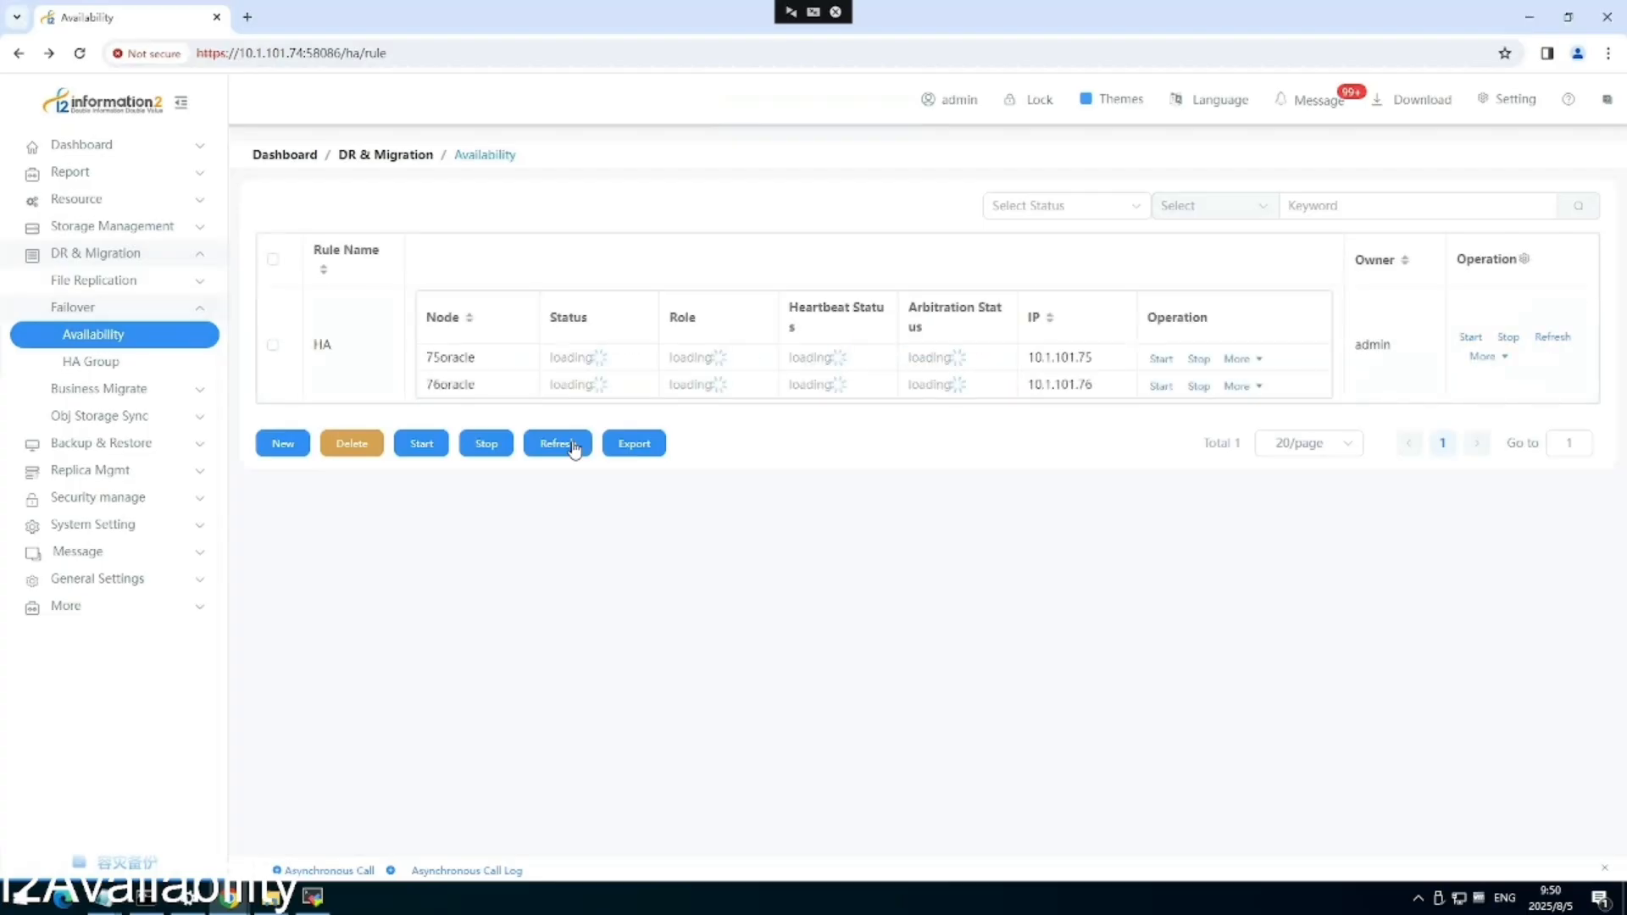
pyautogui.click(574, 448)
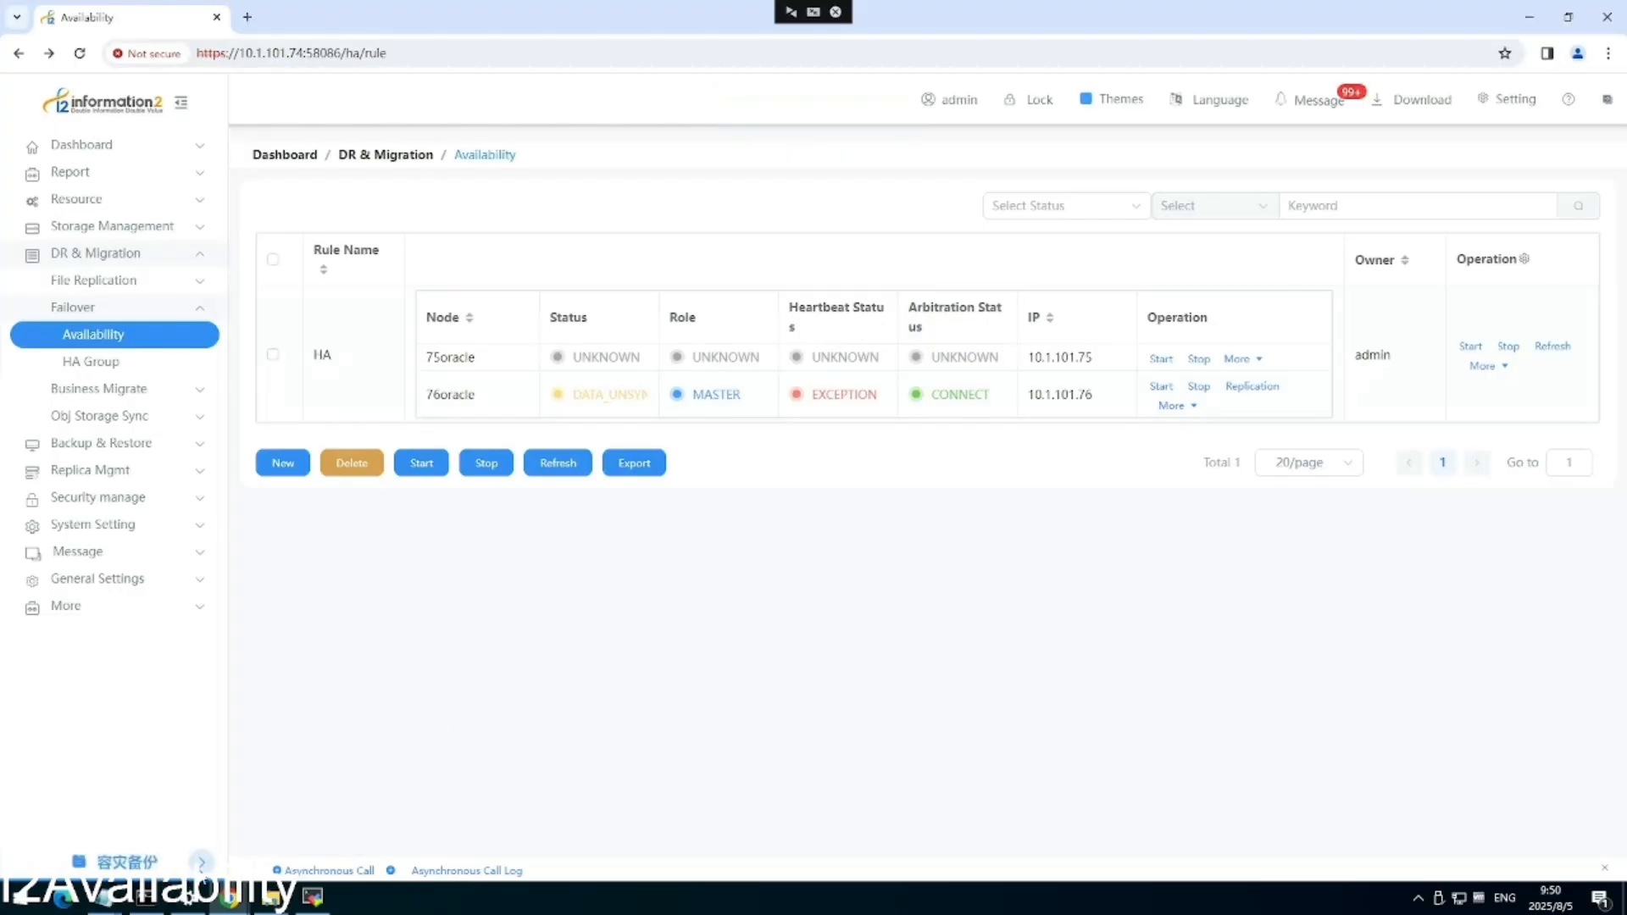
pyautogui.moveTo(243, 875)
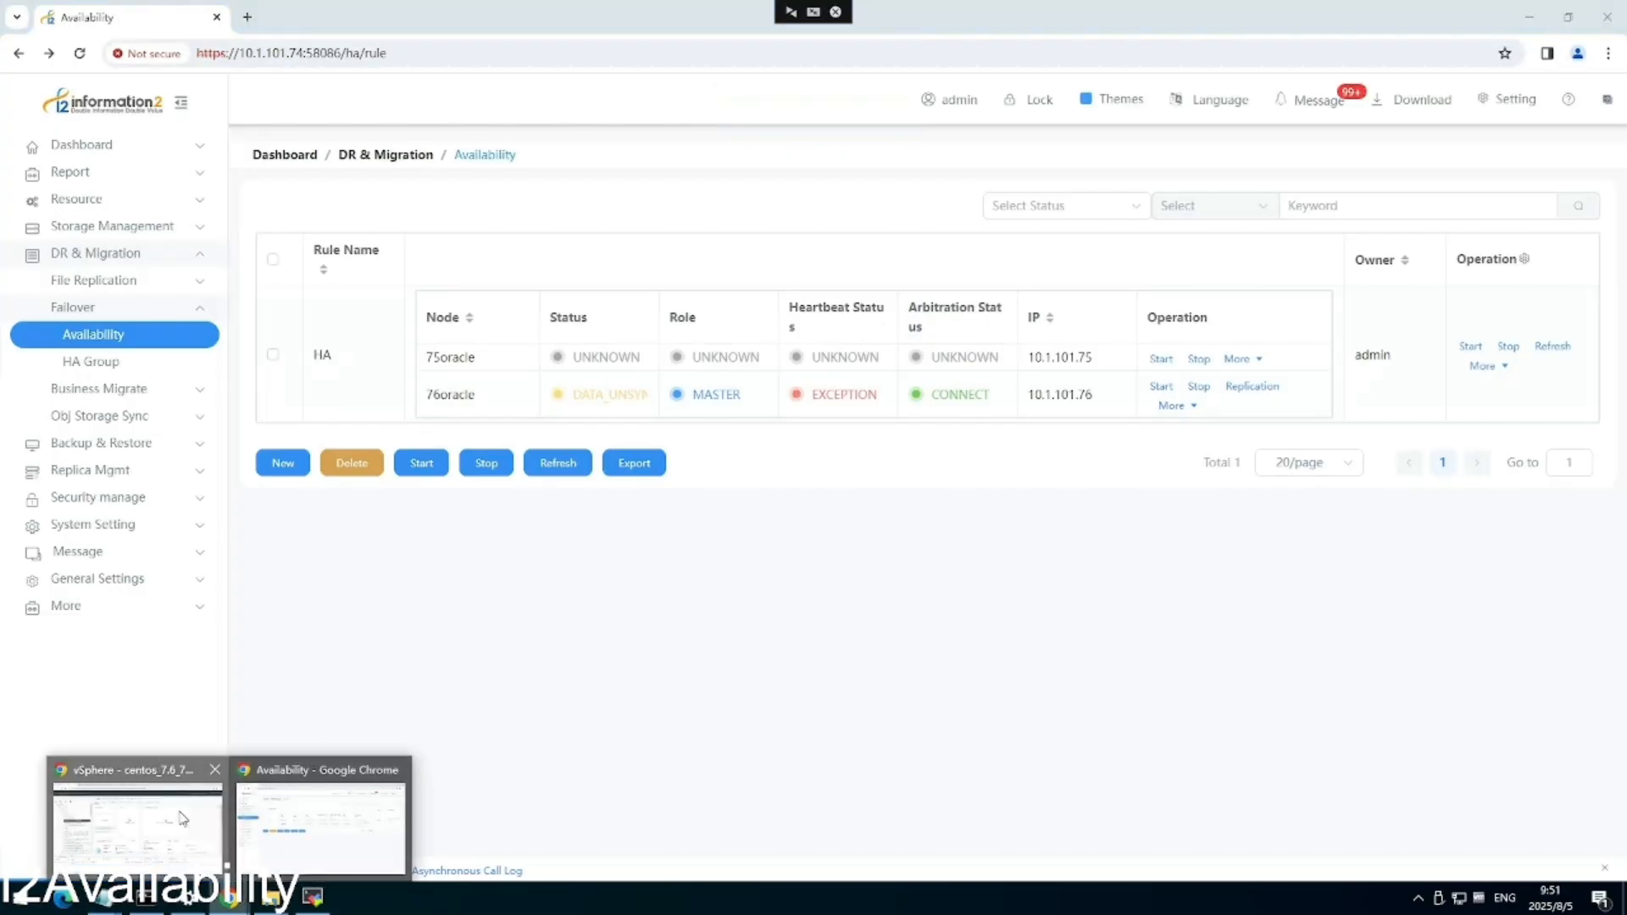
pyautogui.click(153, 827)
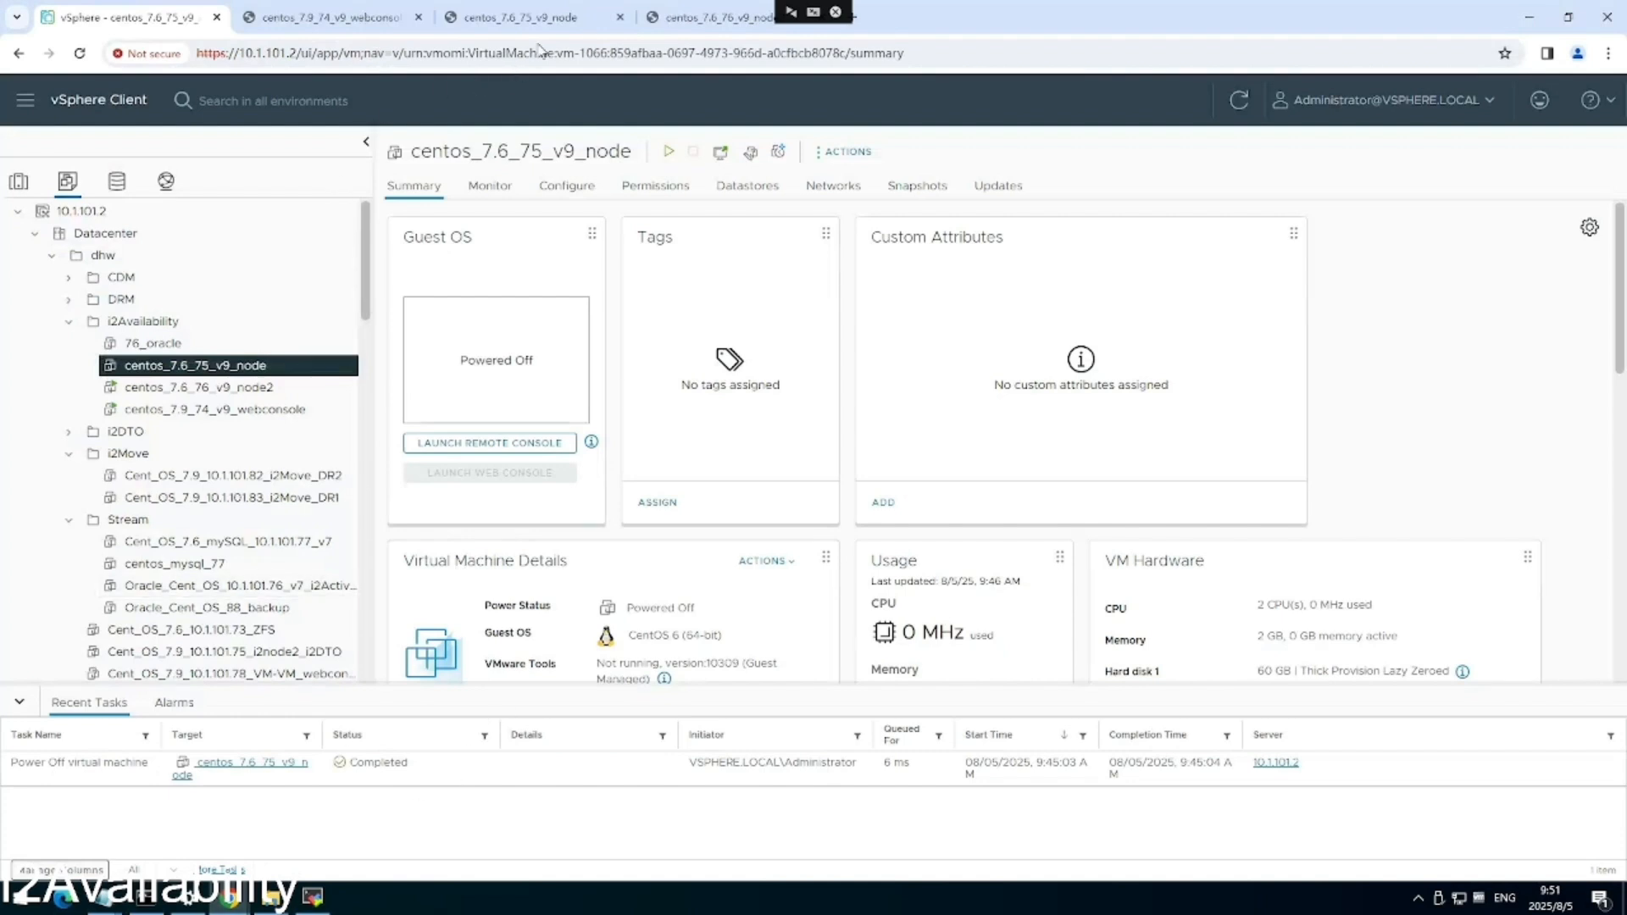
# Query wong.computer in node2's SQL*Plus, which returns the Laptop row at 999.99.
pyautogui.click(712, 17)
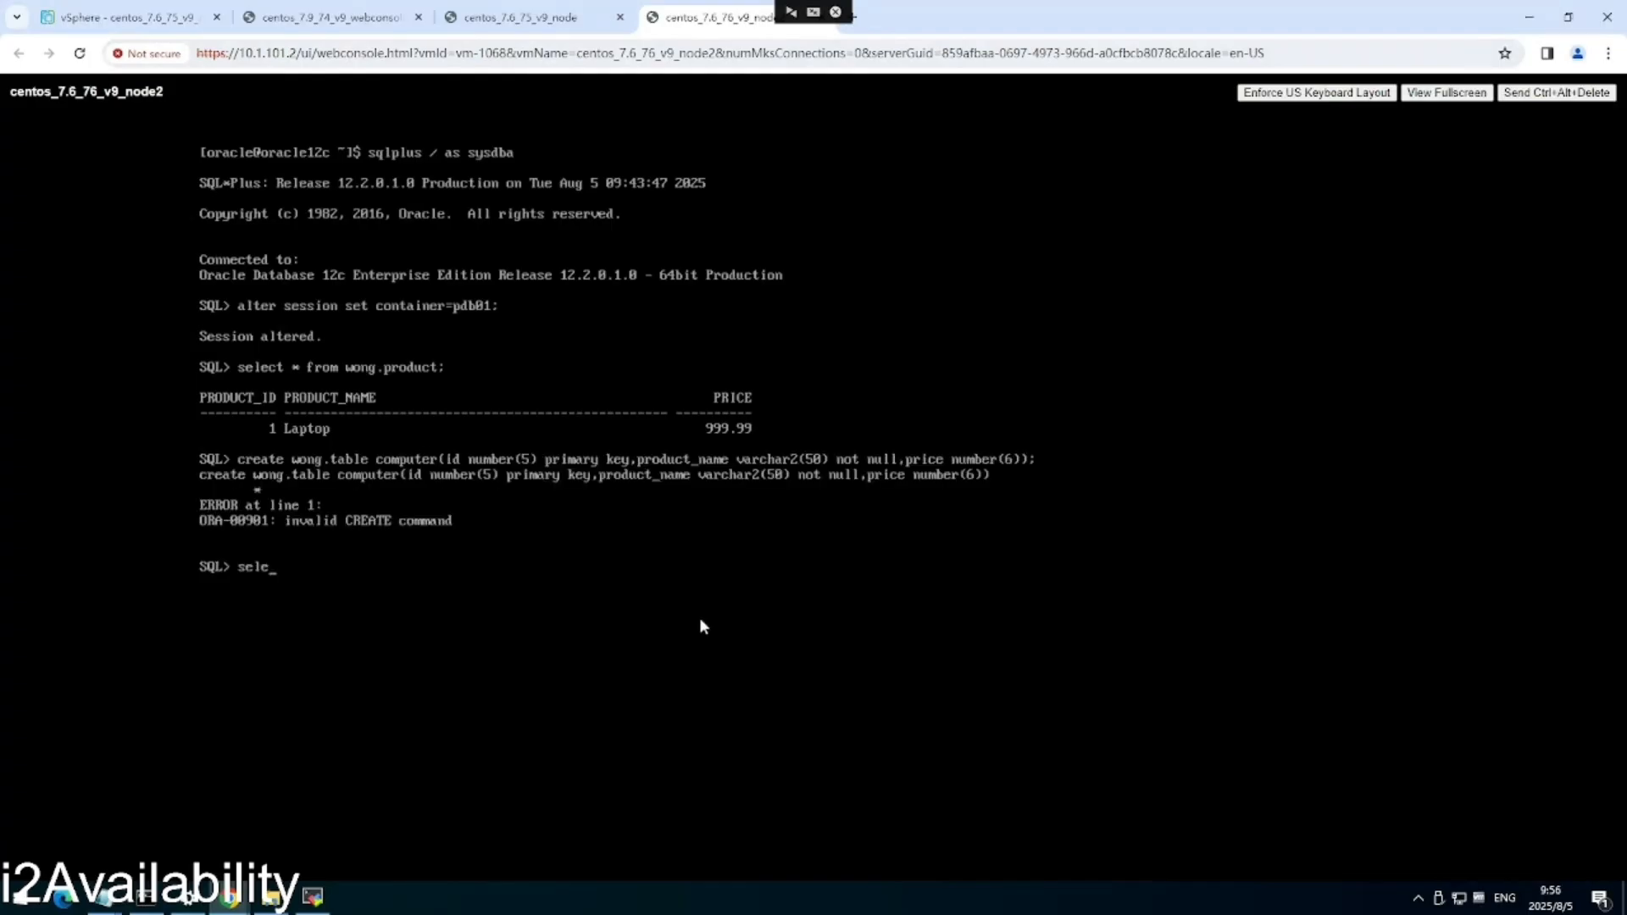
pyautogui.write('ct * from wong.computer;')
pyautogui.press('Return')
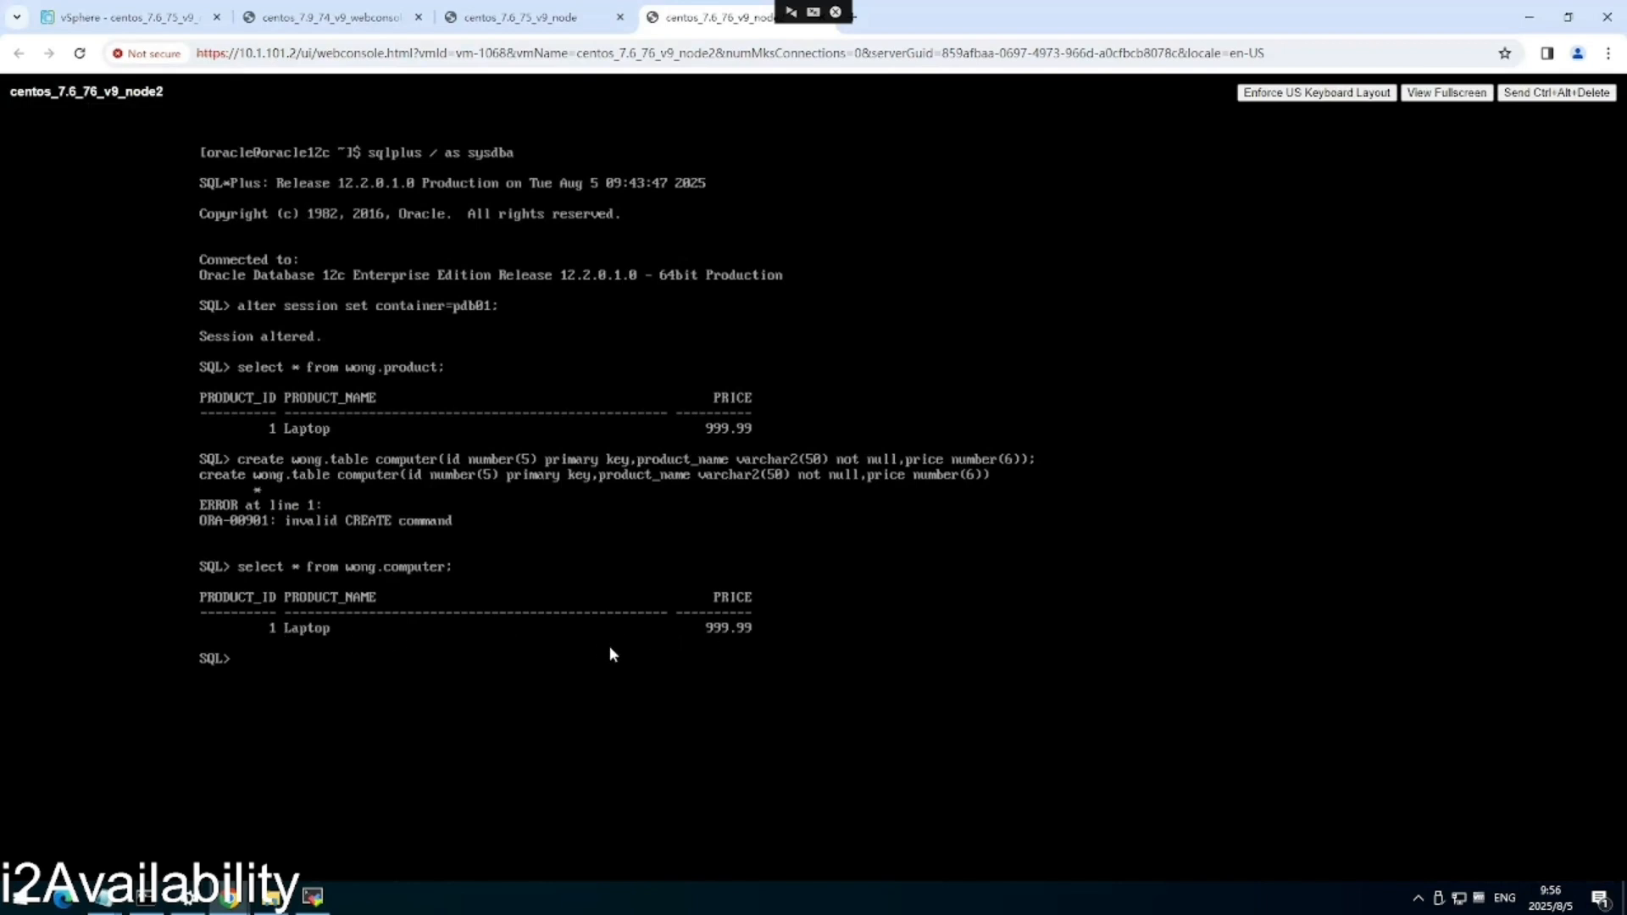
pyautogui.moveTo(229, 899)
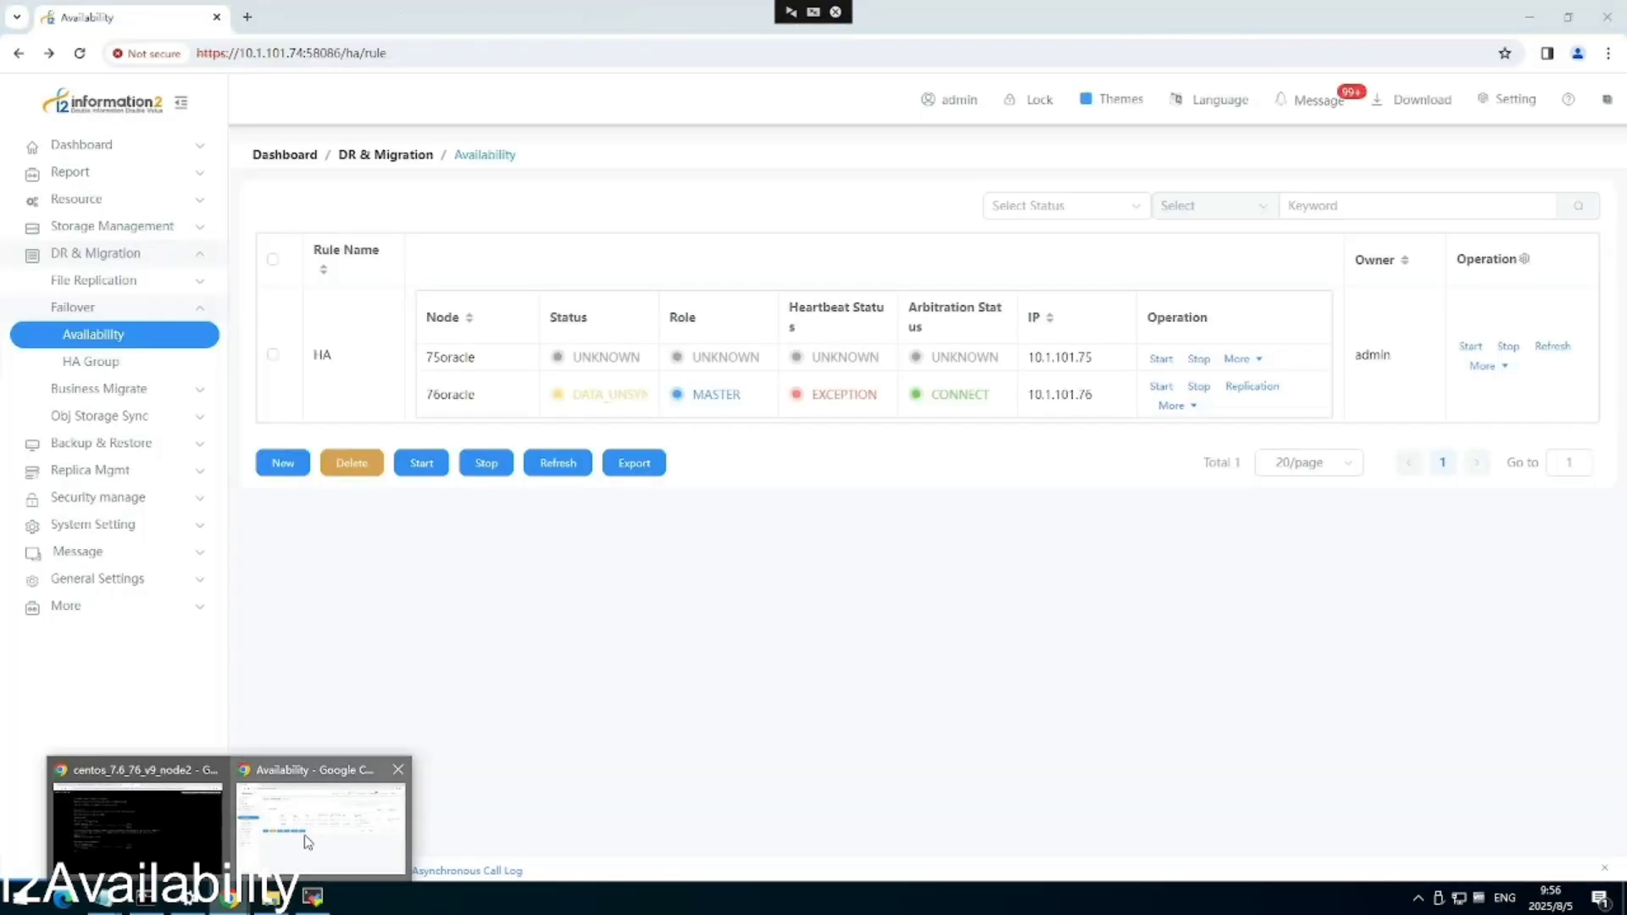
pyautogui.click(305, 839)
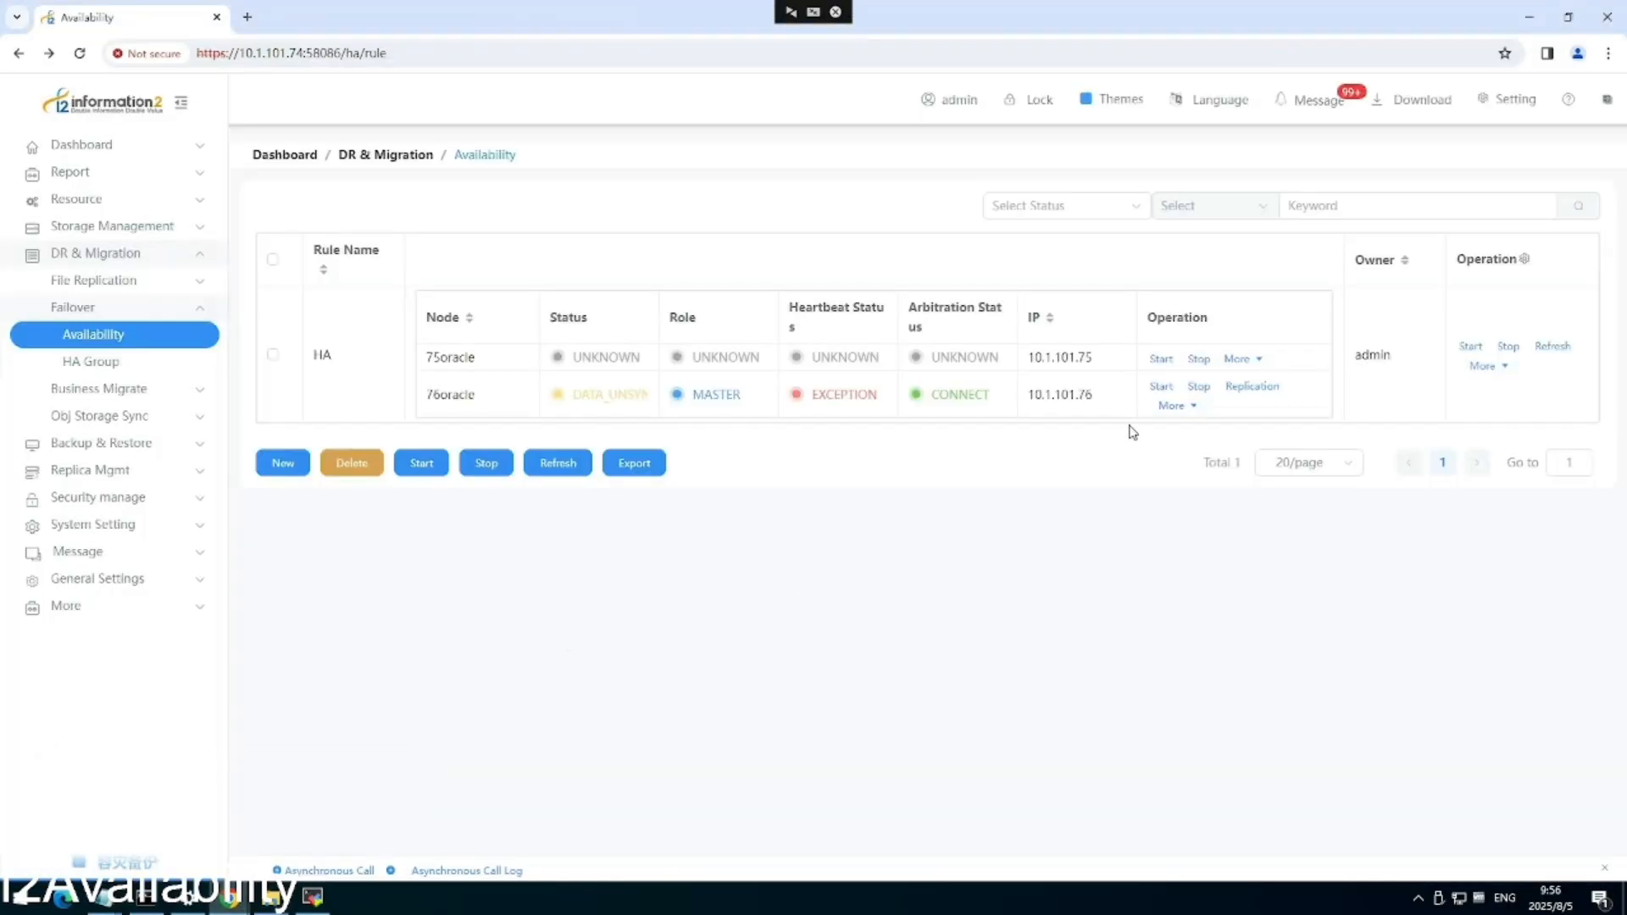
# Review 76oracle's replication list, showing HA-76oracle-75oracle as STOPPED.
pyautogui.click(1235, 388)
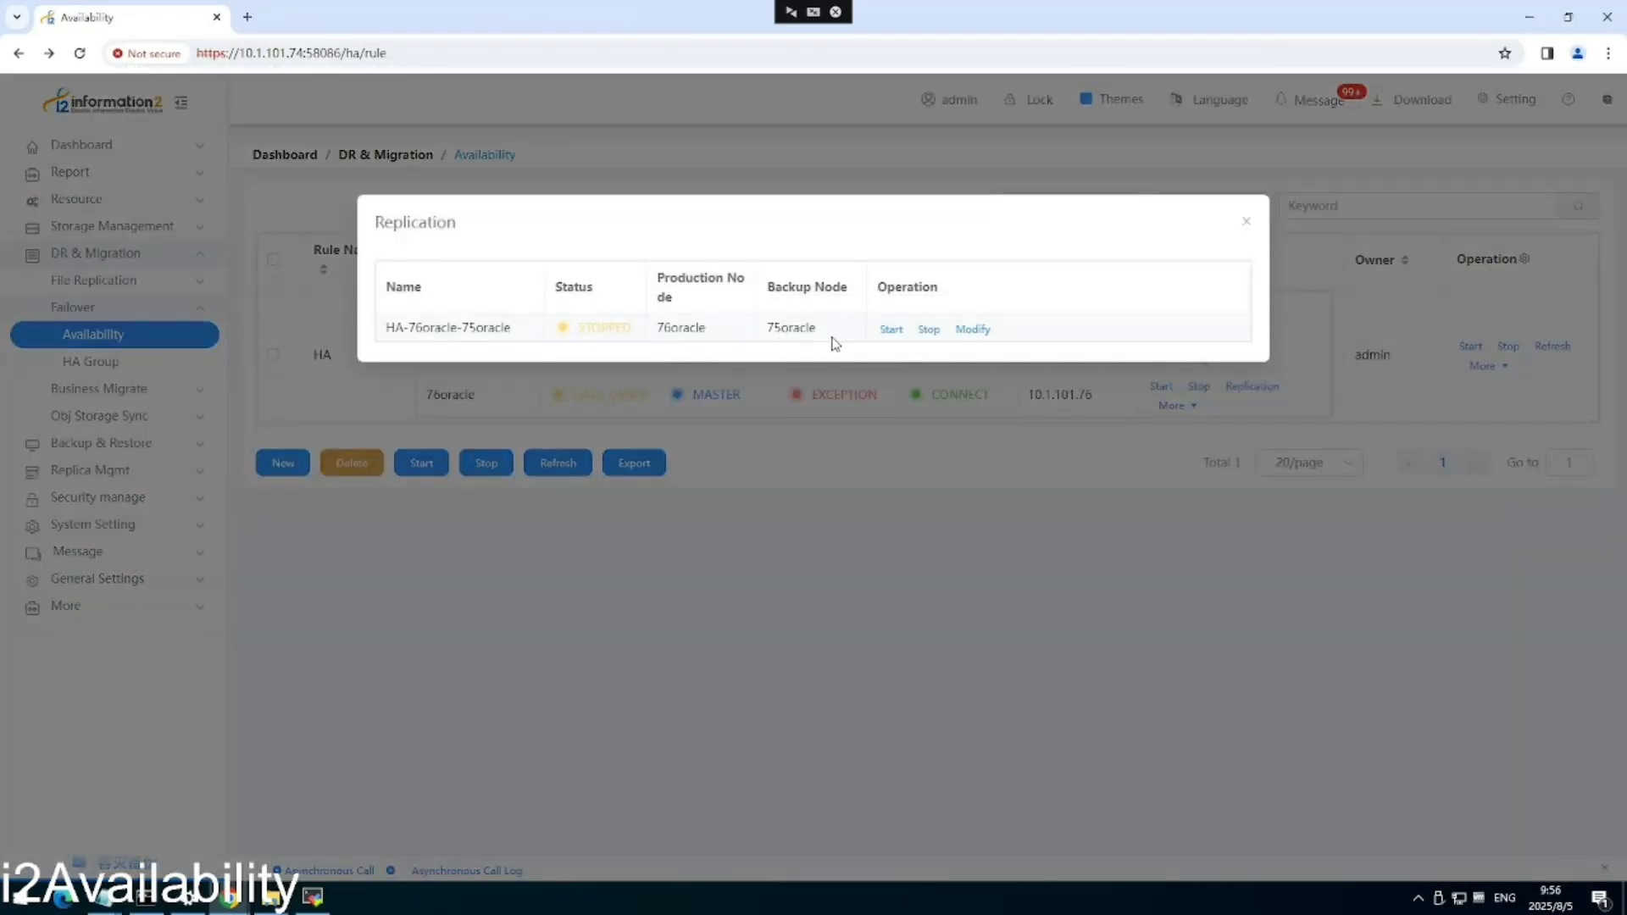
pyautogui.click(309, 693)
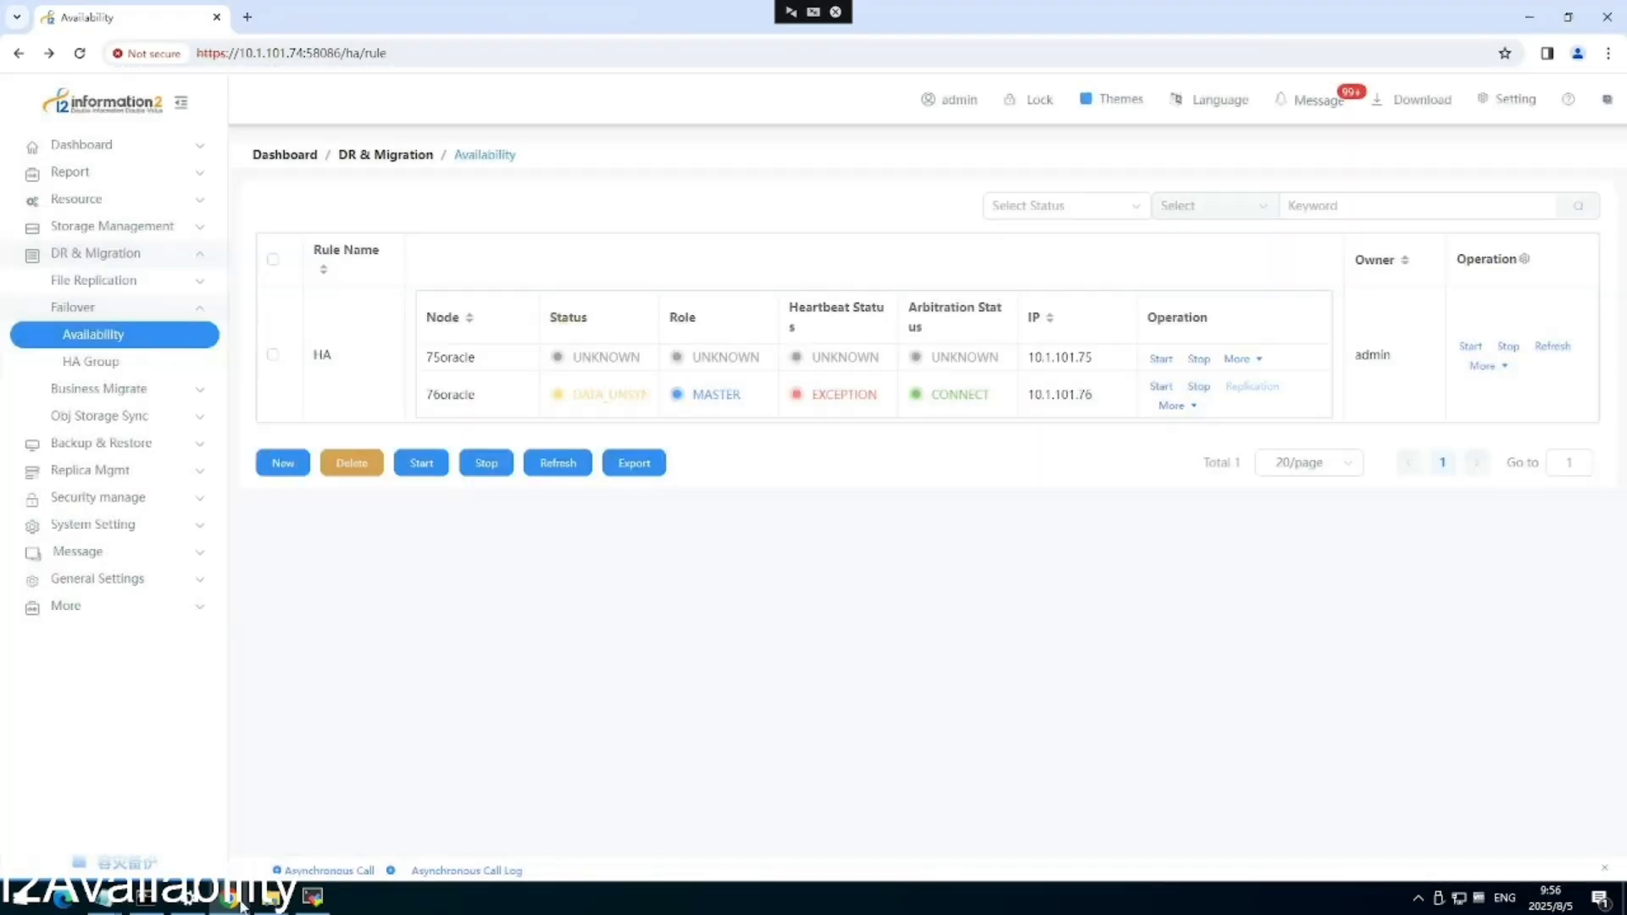
pyautogui.moveTo(228, 897)
pyautogui.click(187, 830)
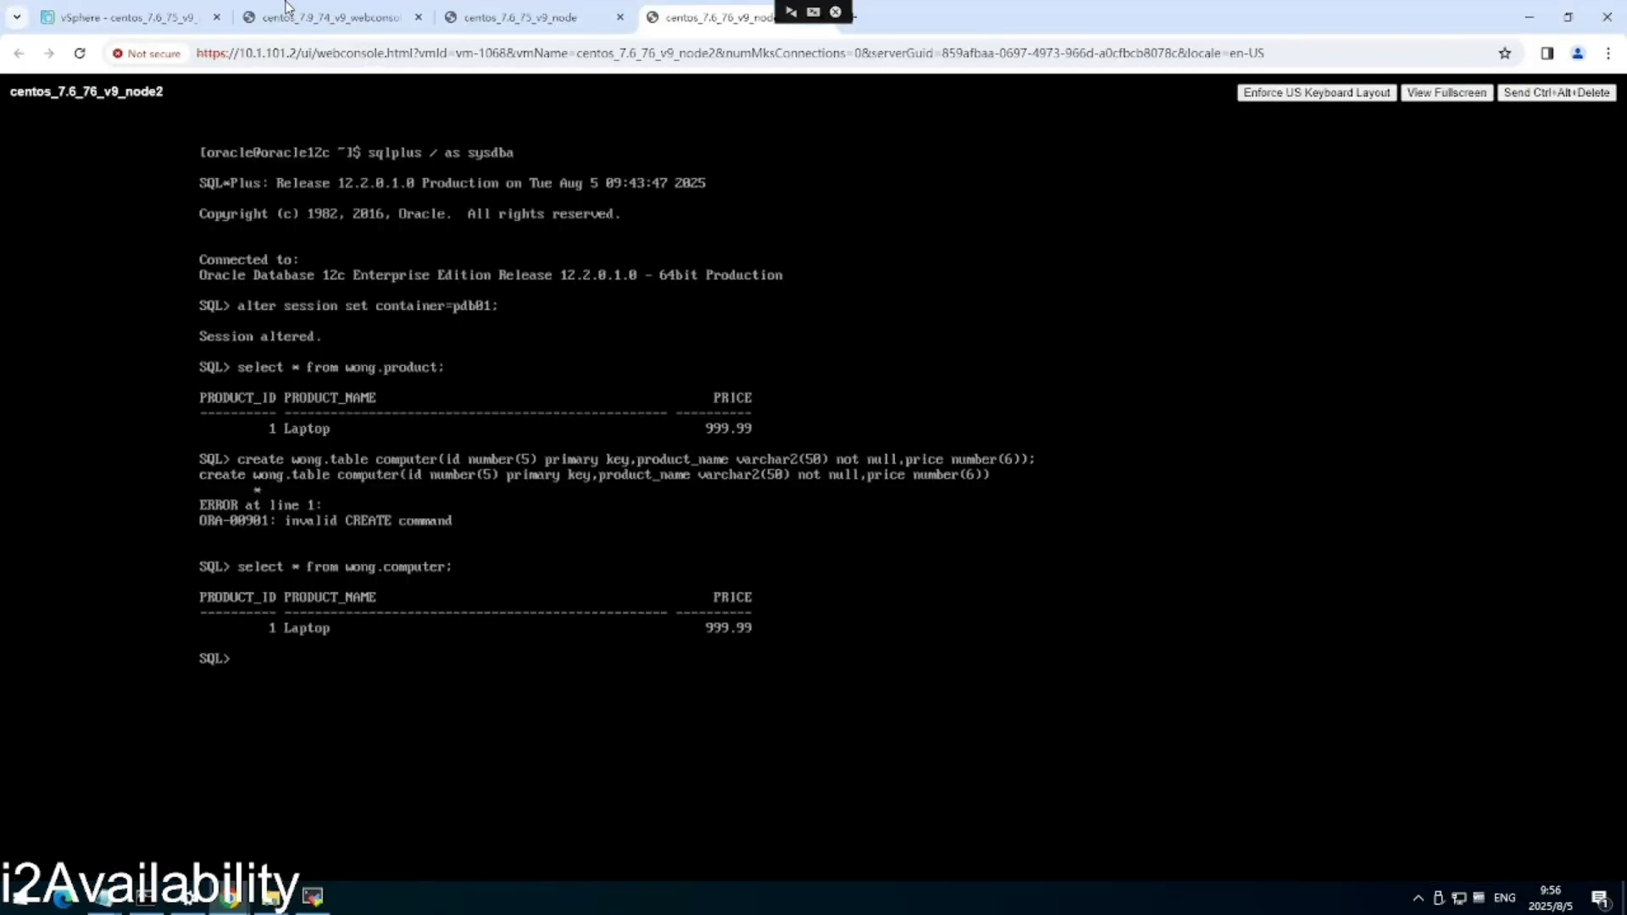
# Power on the centos_7.6_75_v9_node VM and launch its web console.
pyautogui.click(128, 17)
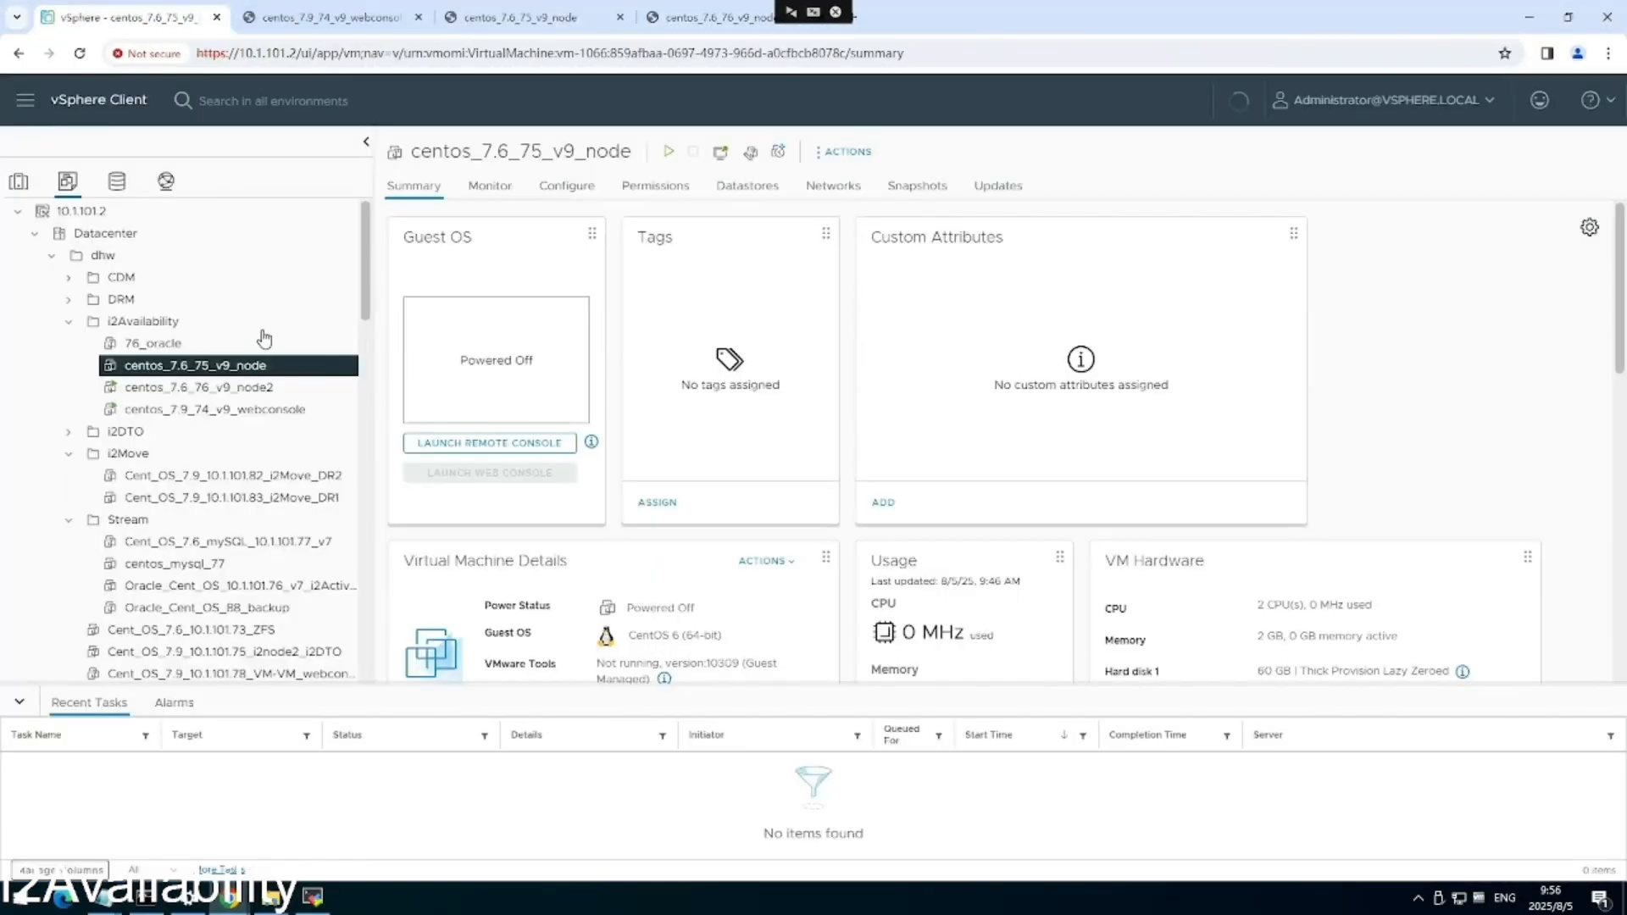
pyautogui.rightClick(216, 365)
pyautogui.moveTo(316, 228)
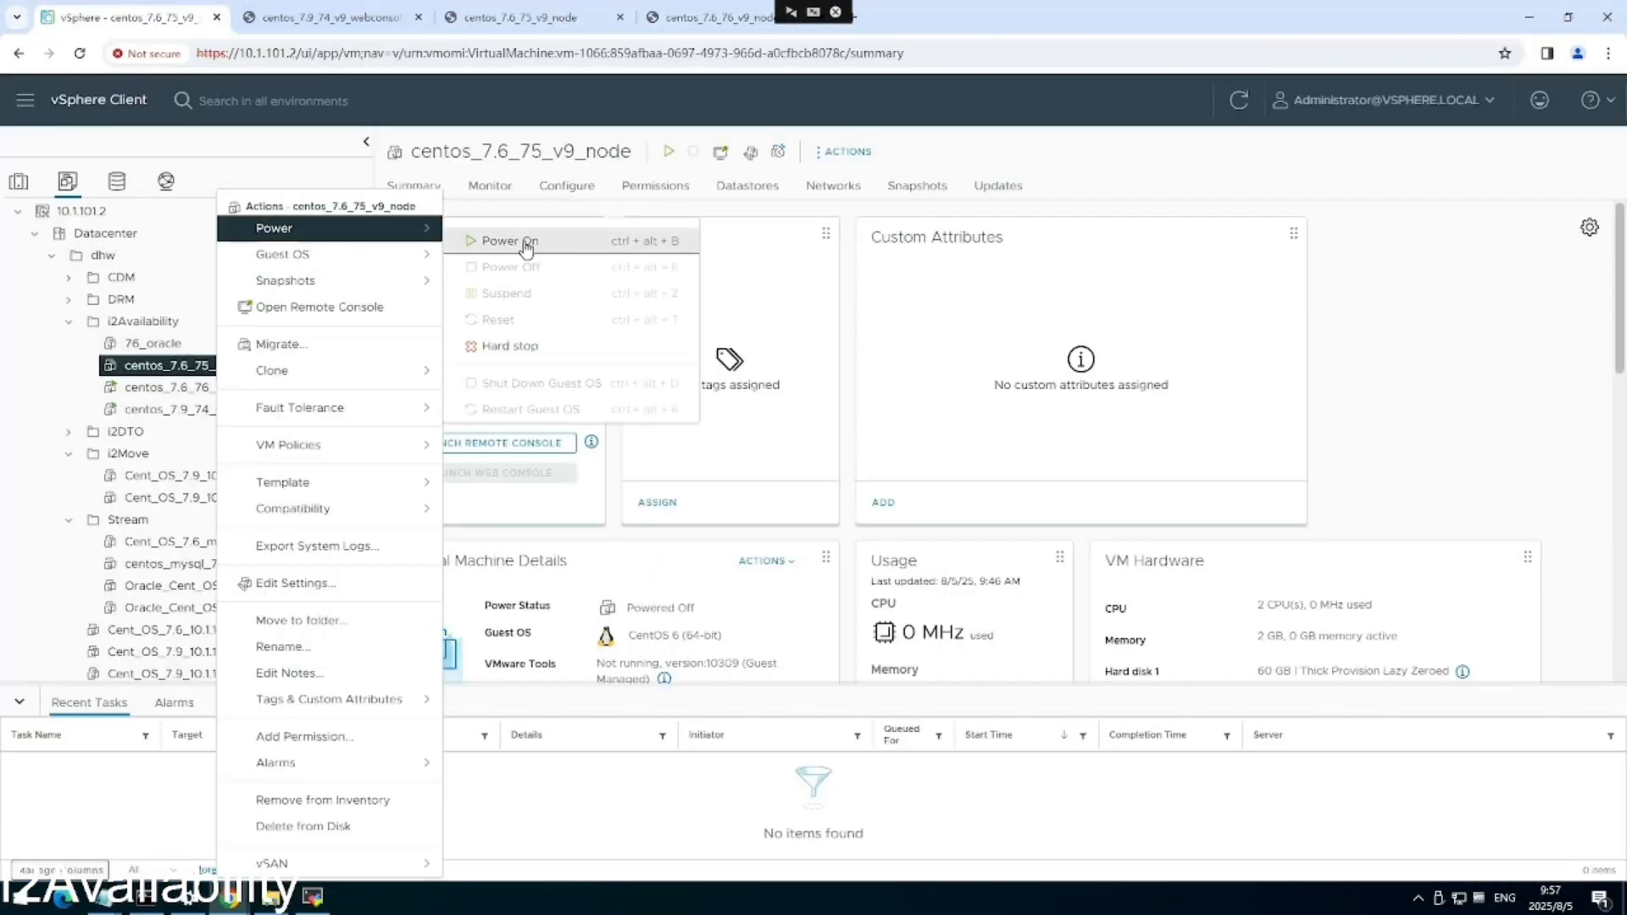
pyautogui.click(526, 246)
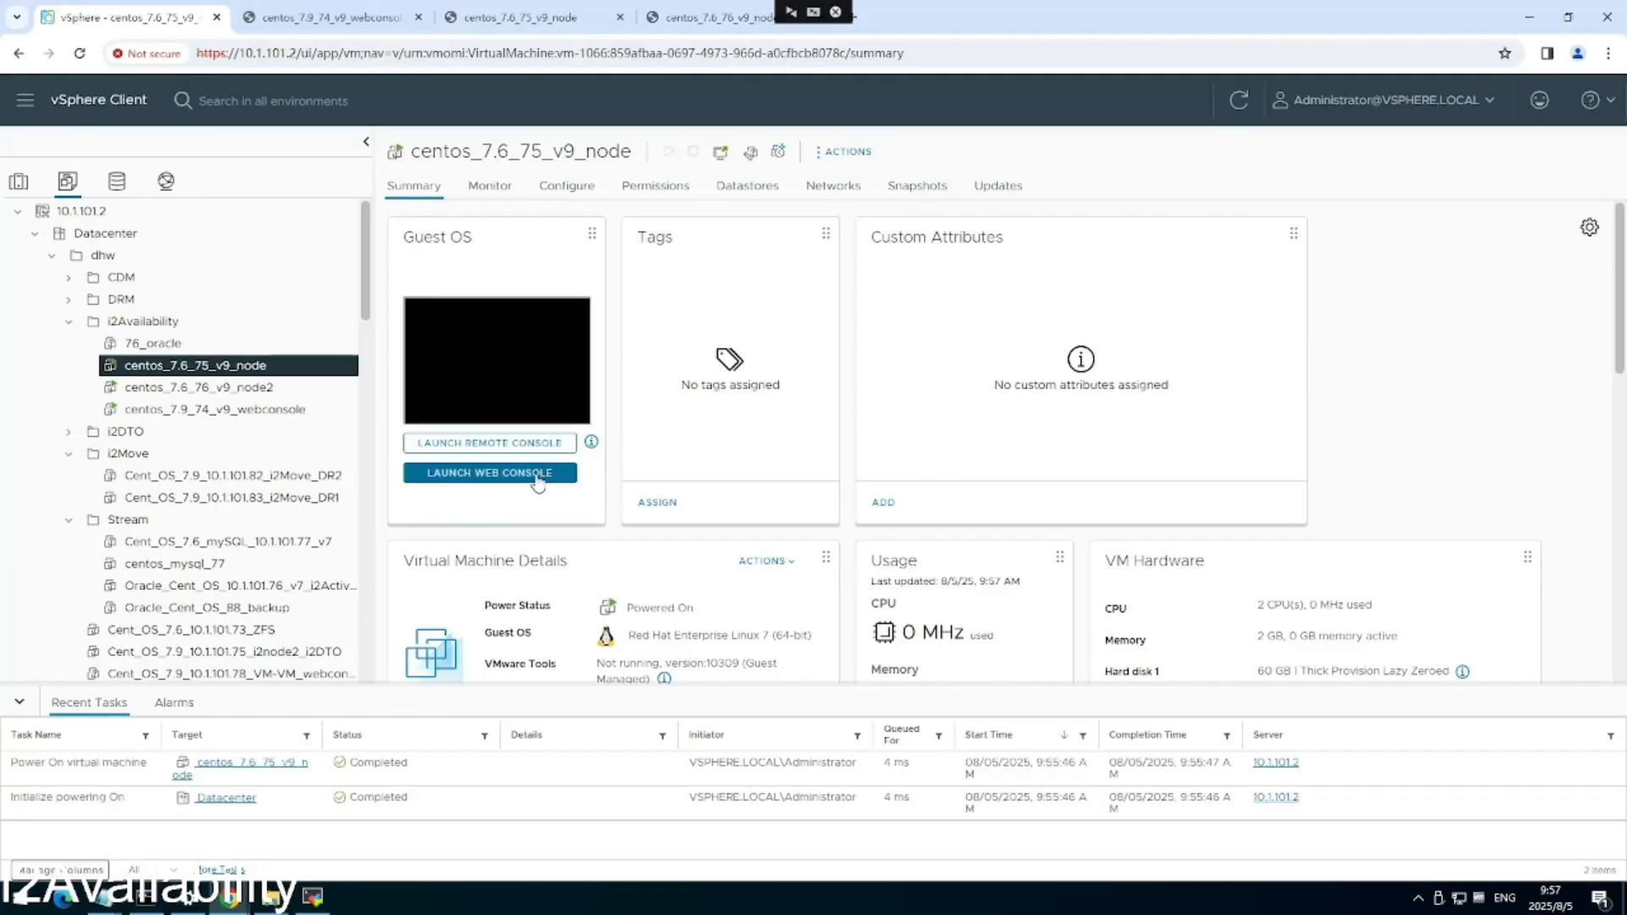
pyautogui.click(536, 473)
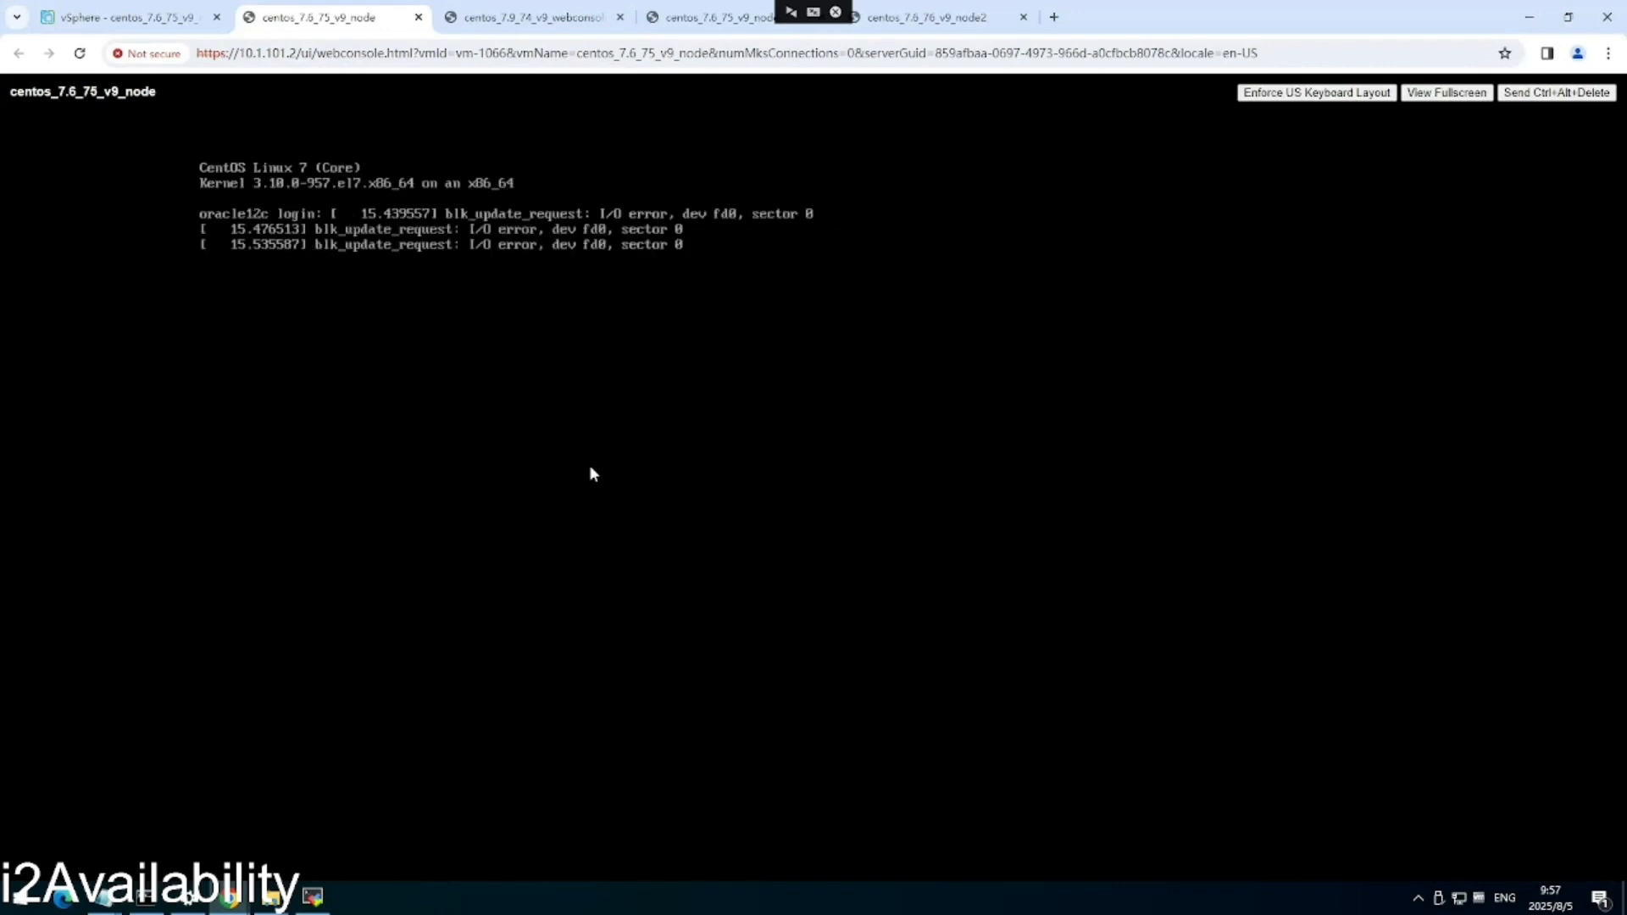
# Log in as root, switch to oracle with su - oracle, and start the database.
pyautogui.press('Return')
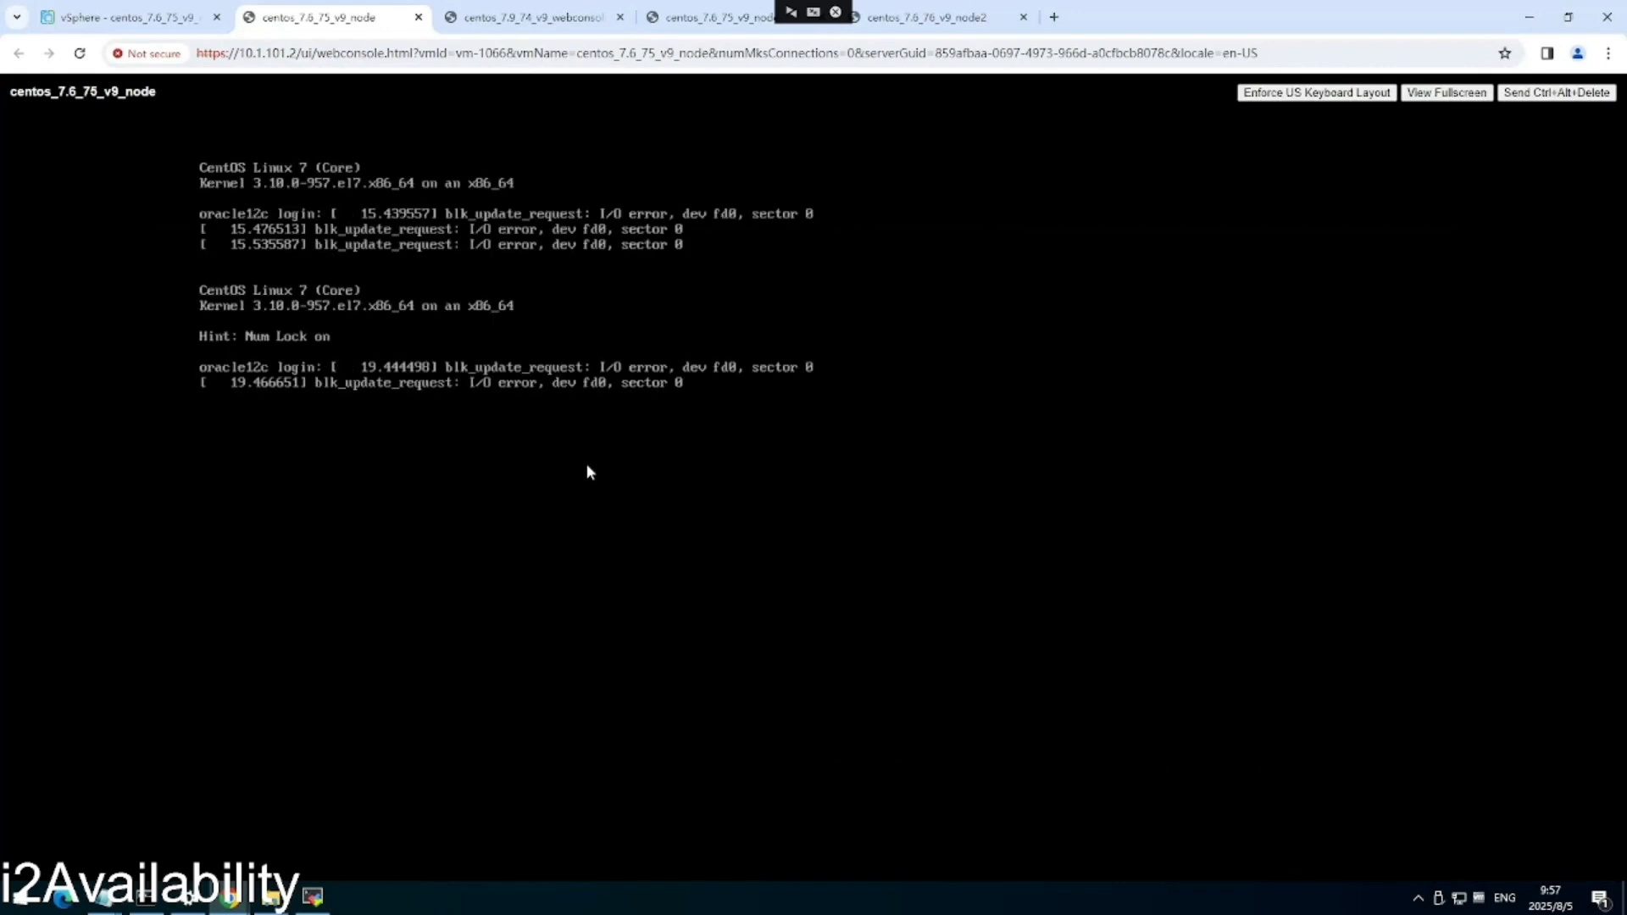
pyautogui.write('root')
pyautogui.press('Return')
pyautogui.press('Return')
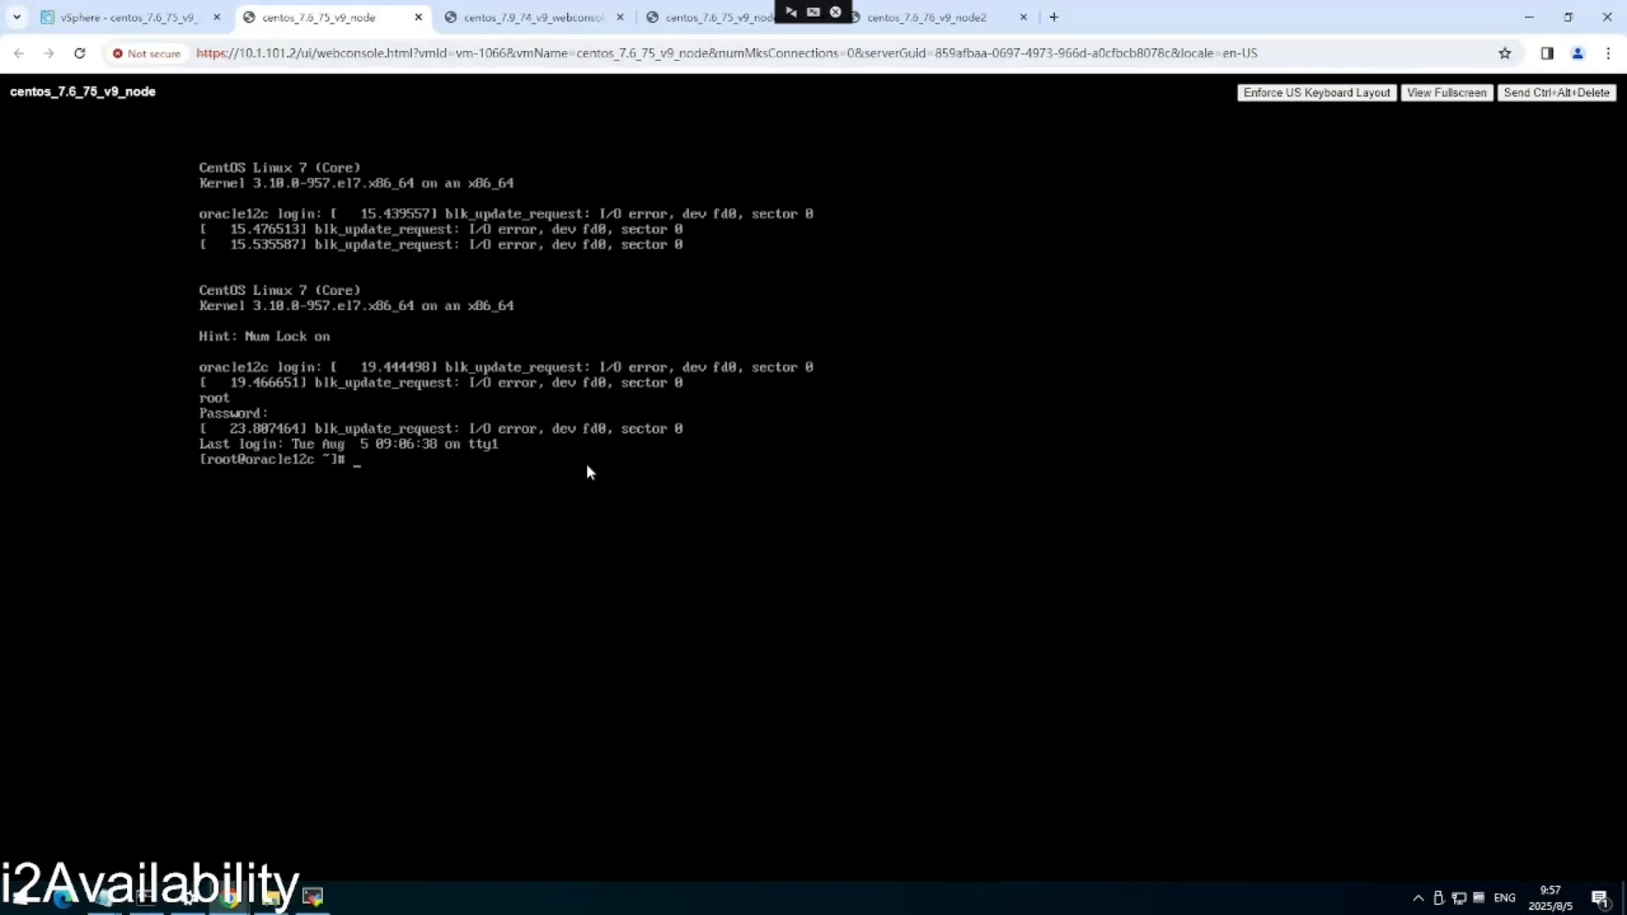
pyautogui.write('su - oracle')
pyautogui.press('Return')
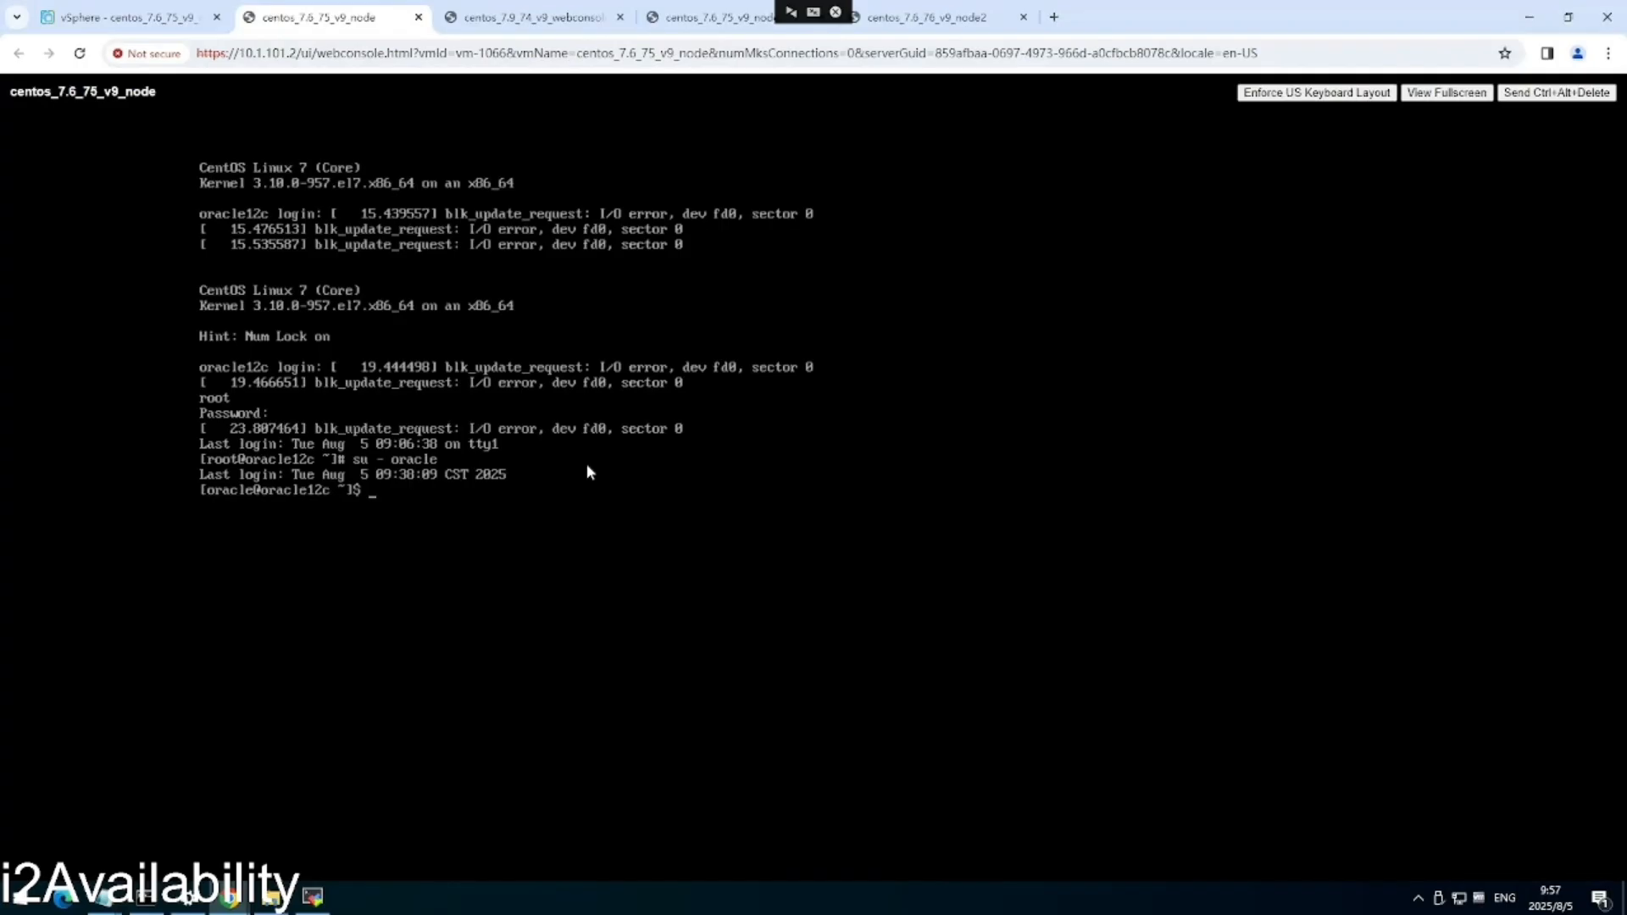
pyautogui.write('sqlplus / as sysdba')
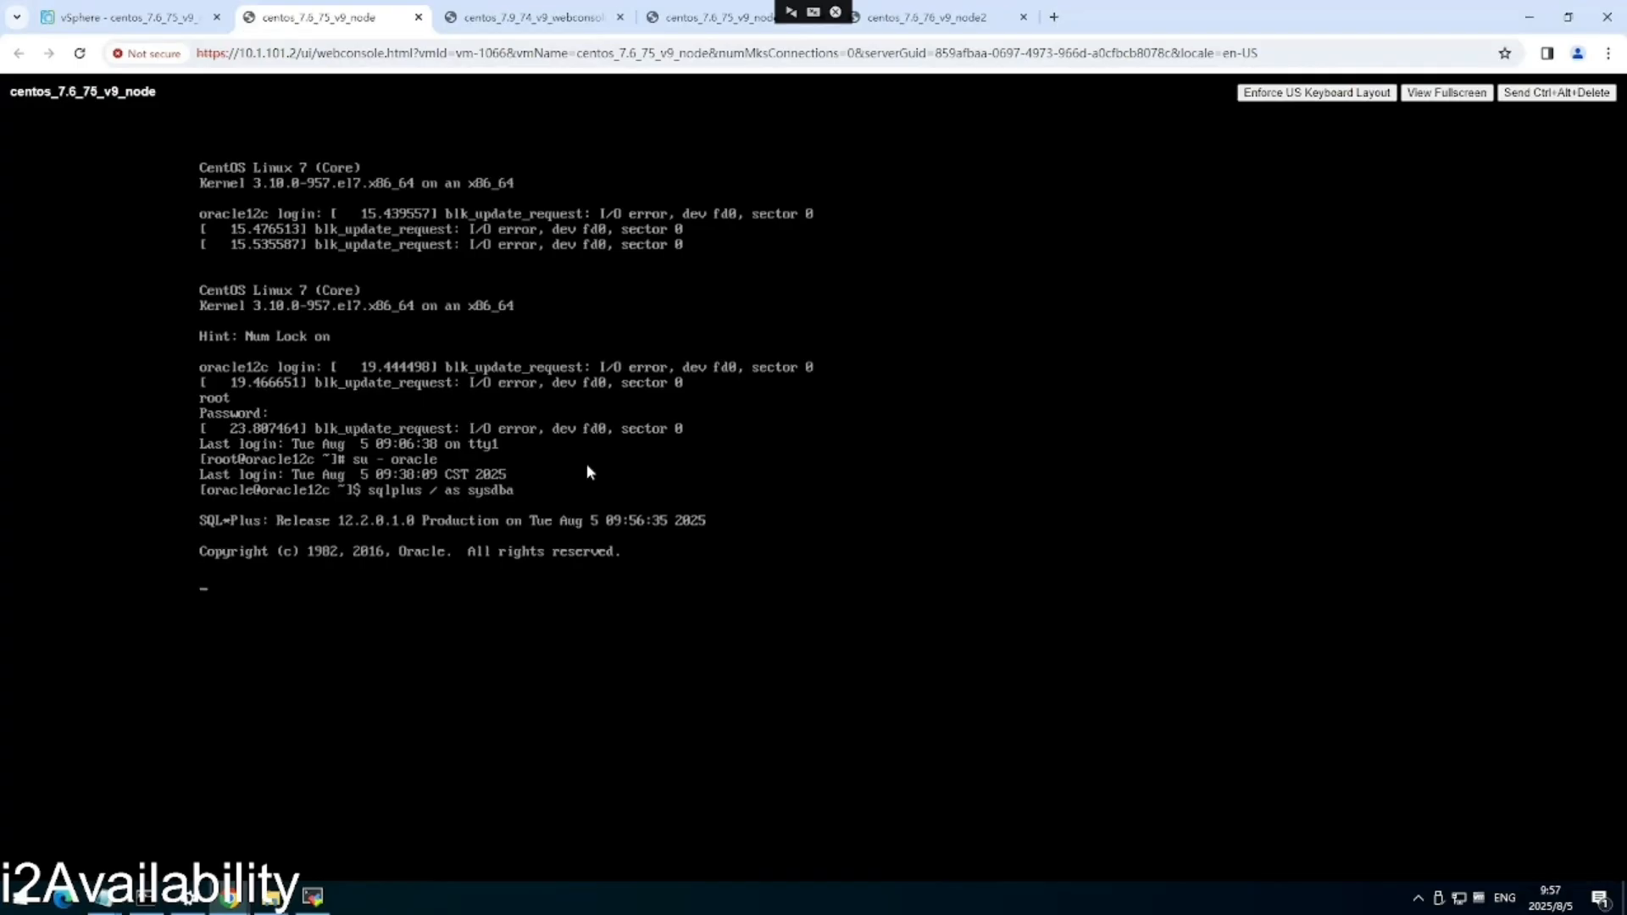
pyautogui.write('startup')
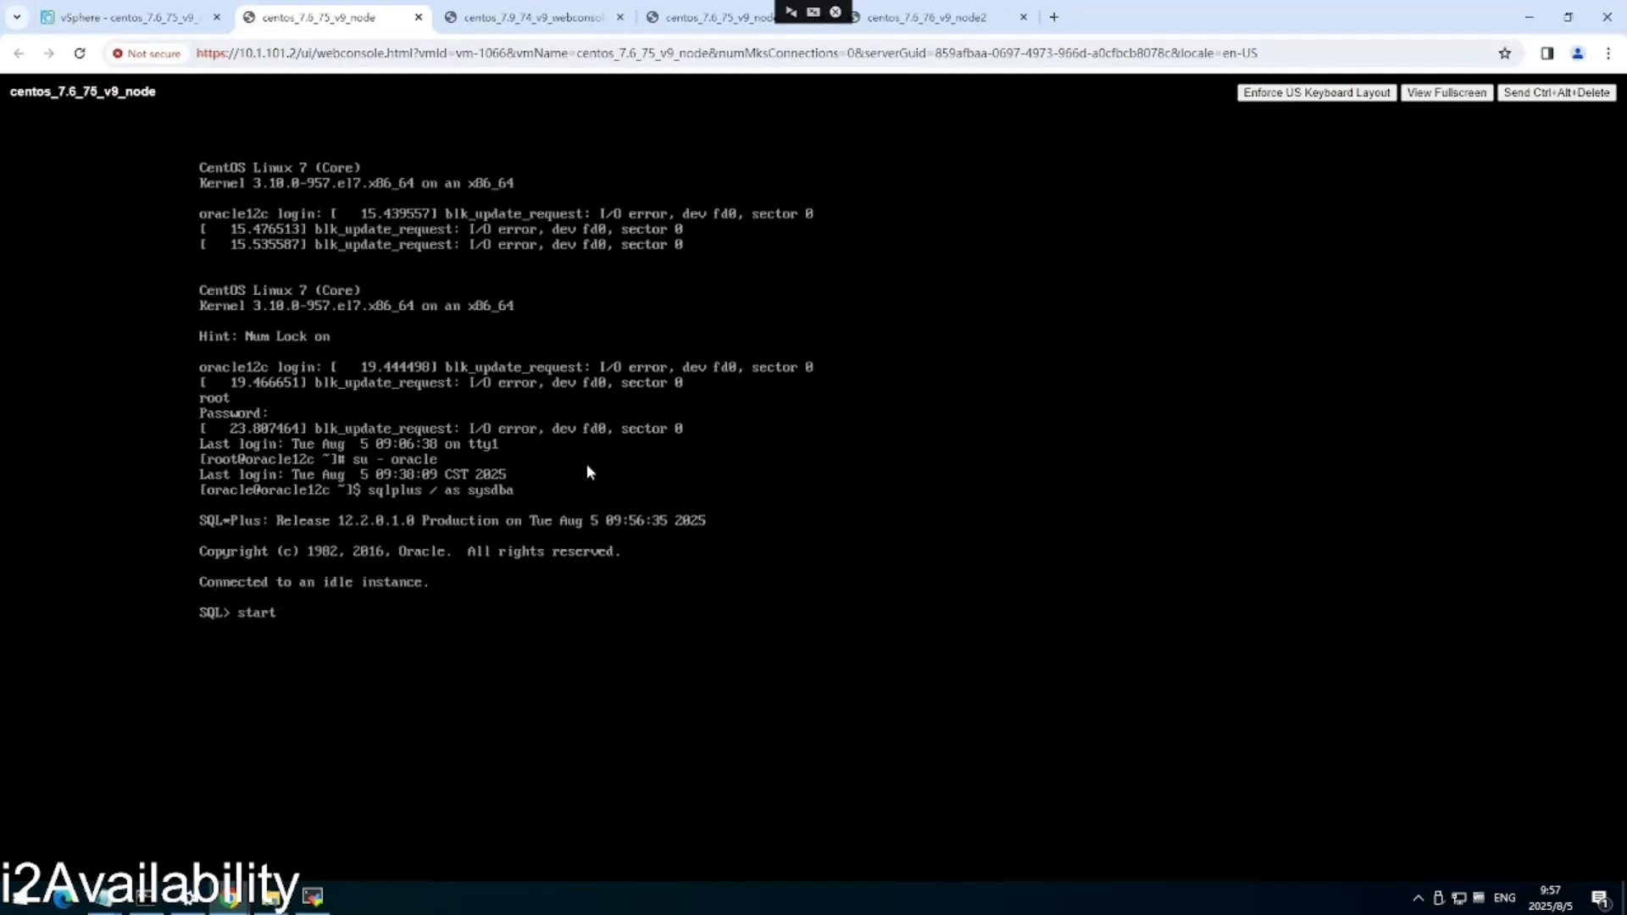
pyautogui.press('Return')
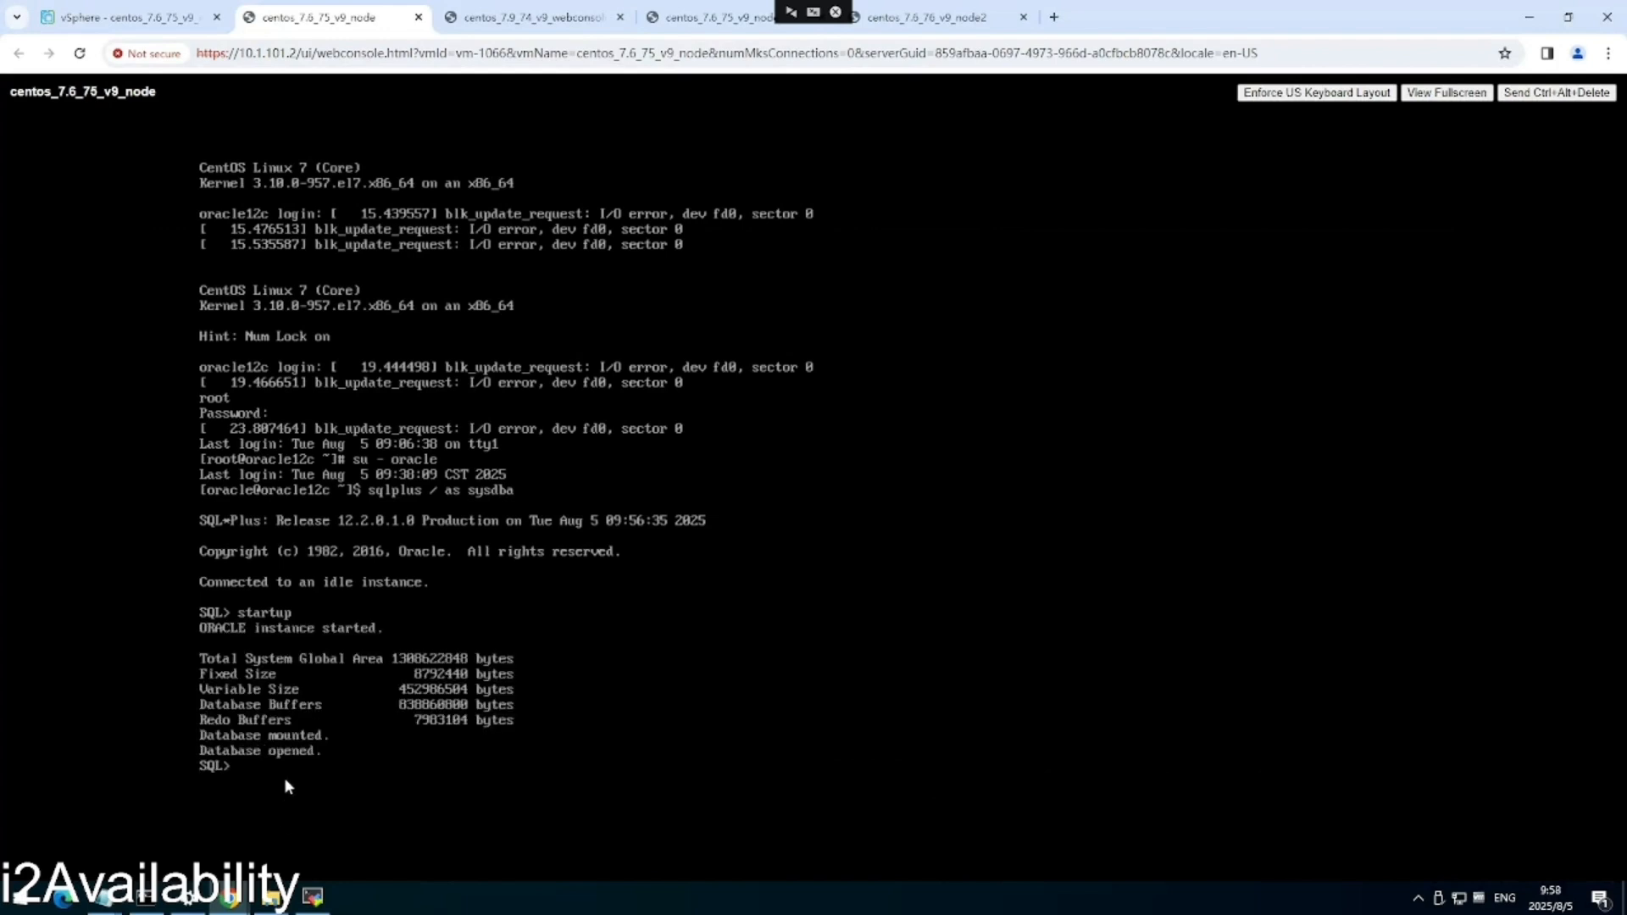
# Start the 75oracle node in the HA rule and refresh the node statuses.
pyautogui.moveTo(229, 896)
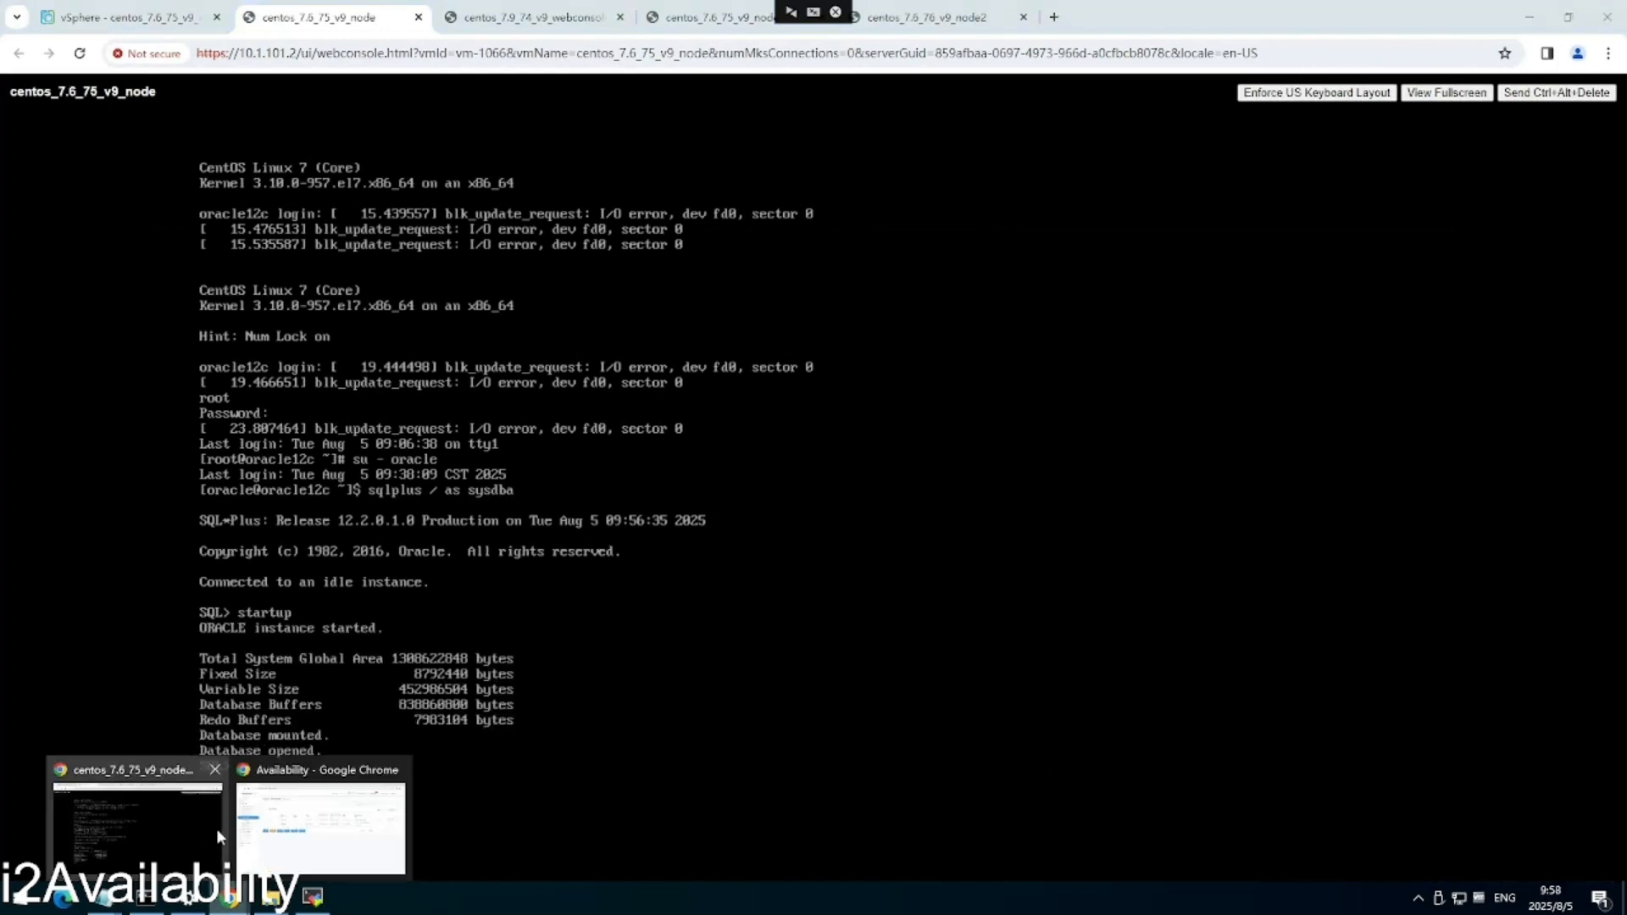
pyautogui.click(321, 826)
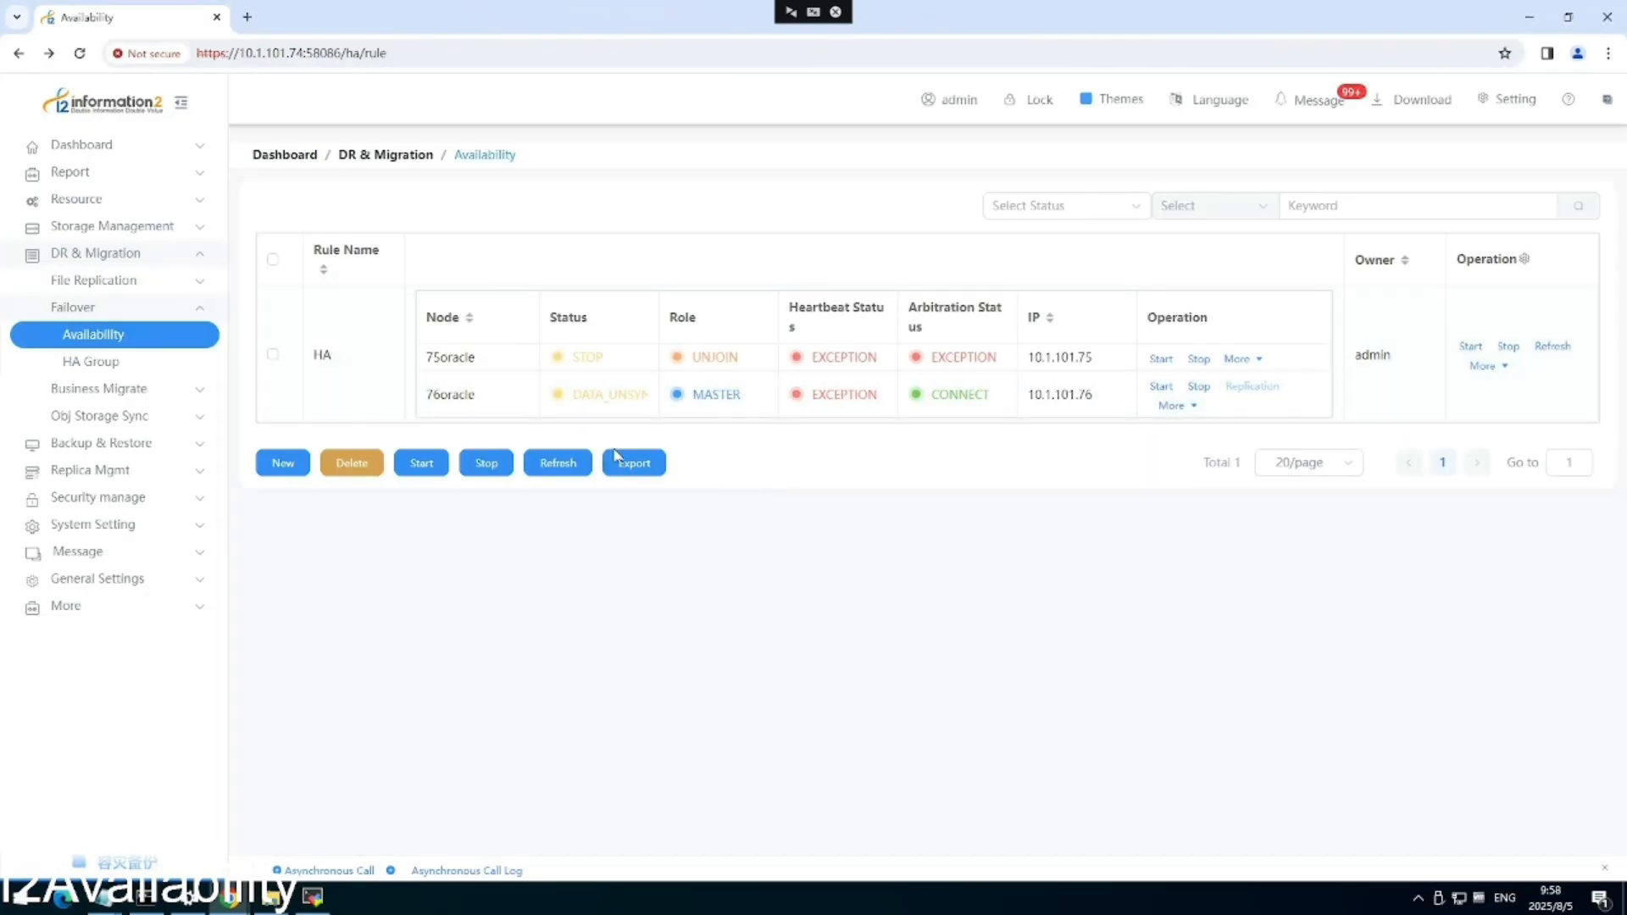
pyautogui.click(563, 466)
pyautogui.click(1161, 359)
pyautogui.click(918, 524)
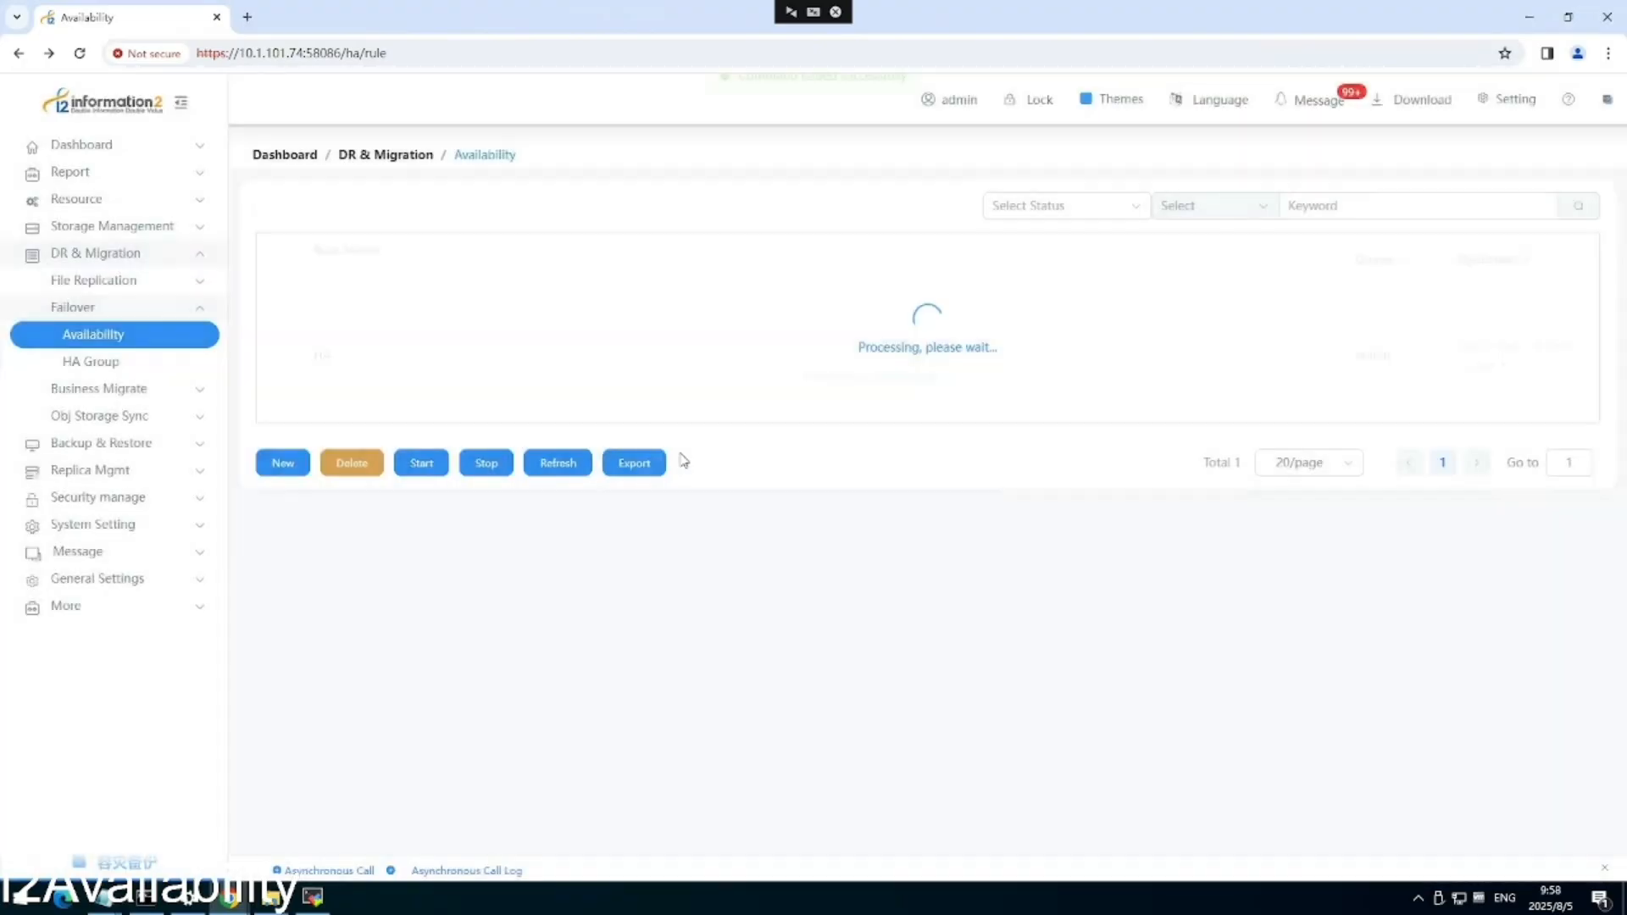
pyautogui.click(561, 465)
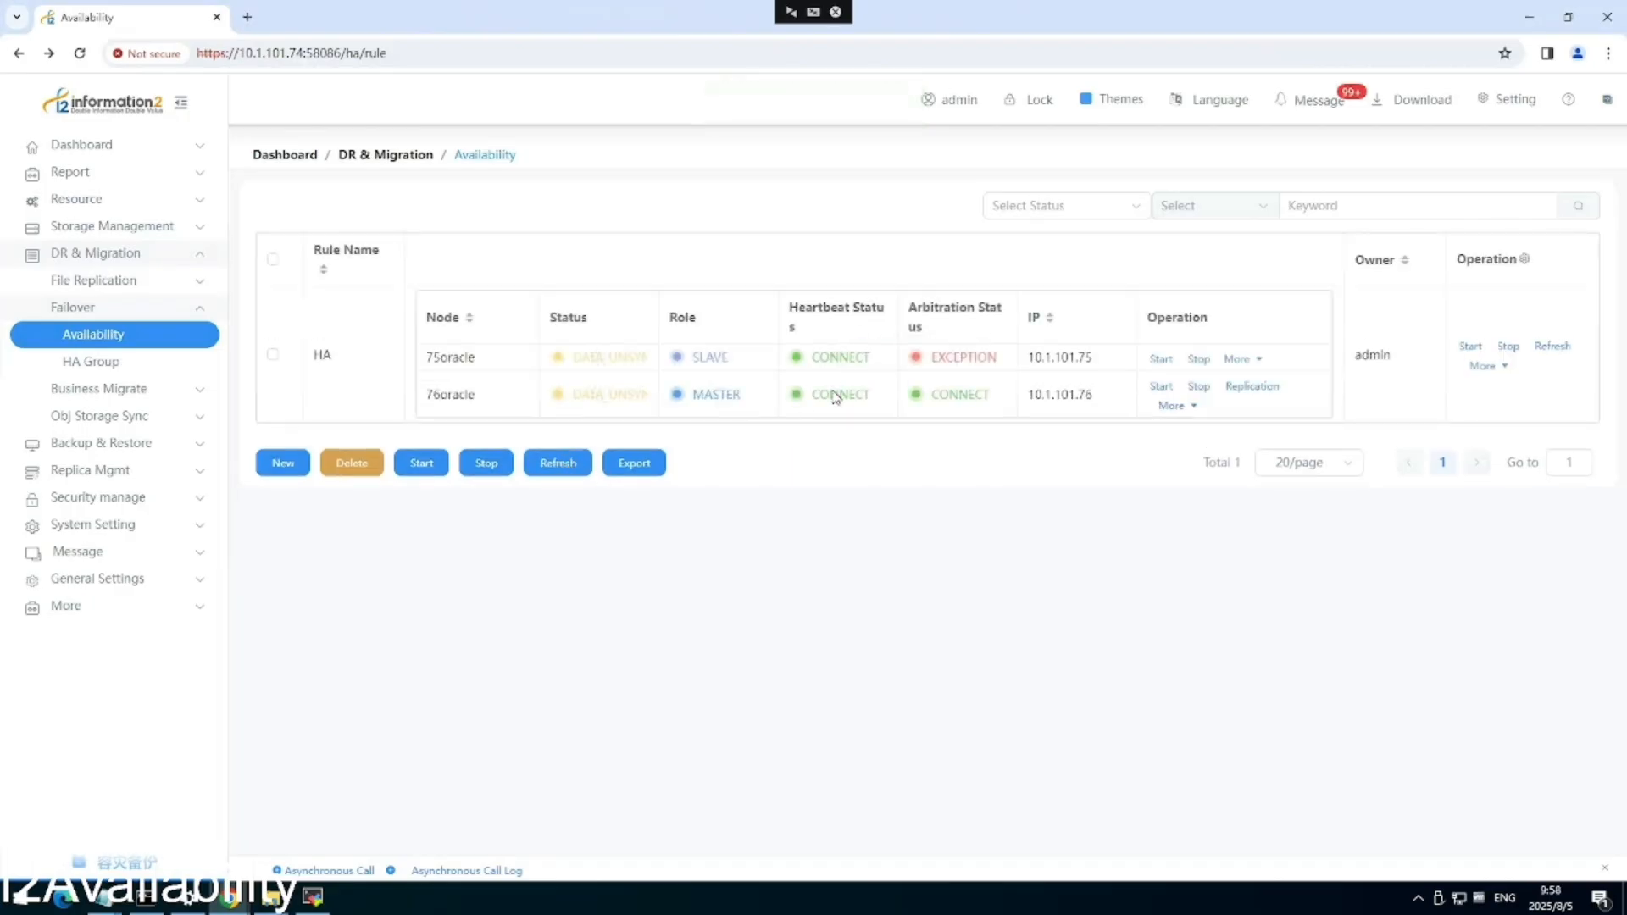
# Start the HA-76oracle-75oracle replication until it shows REPLICATING.
pyautogui.click(1253, 386)
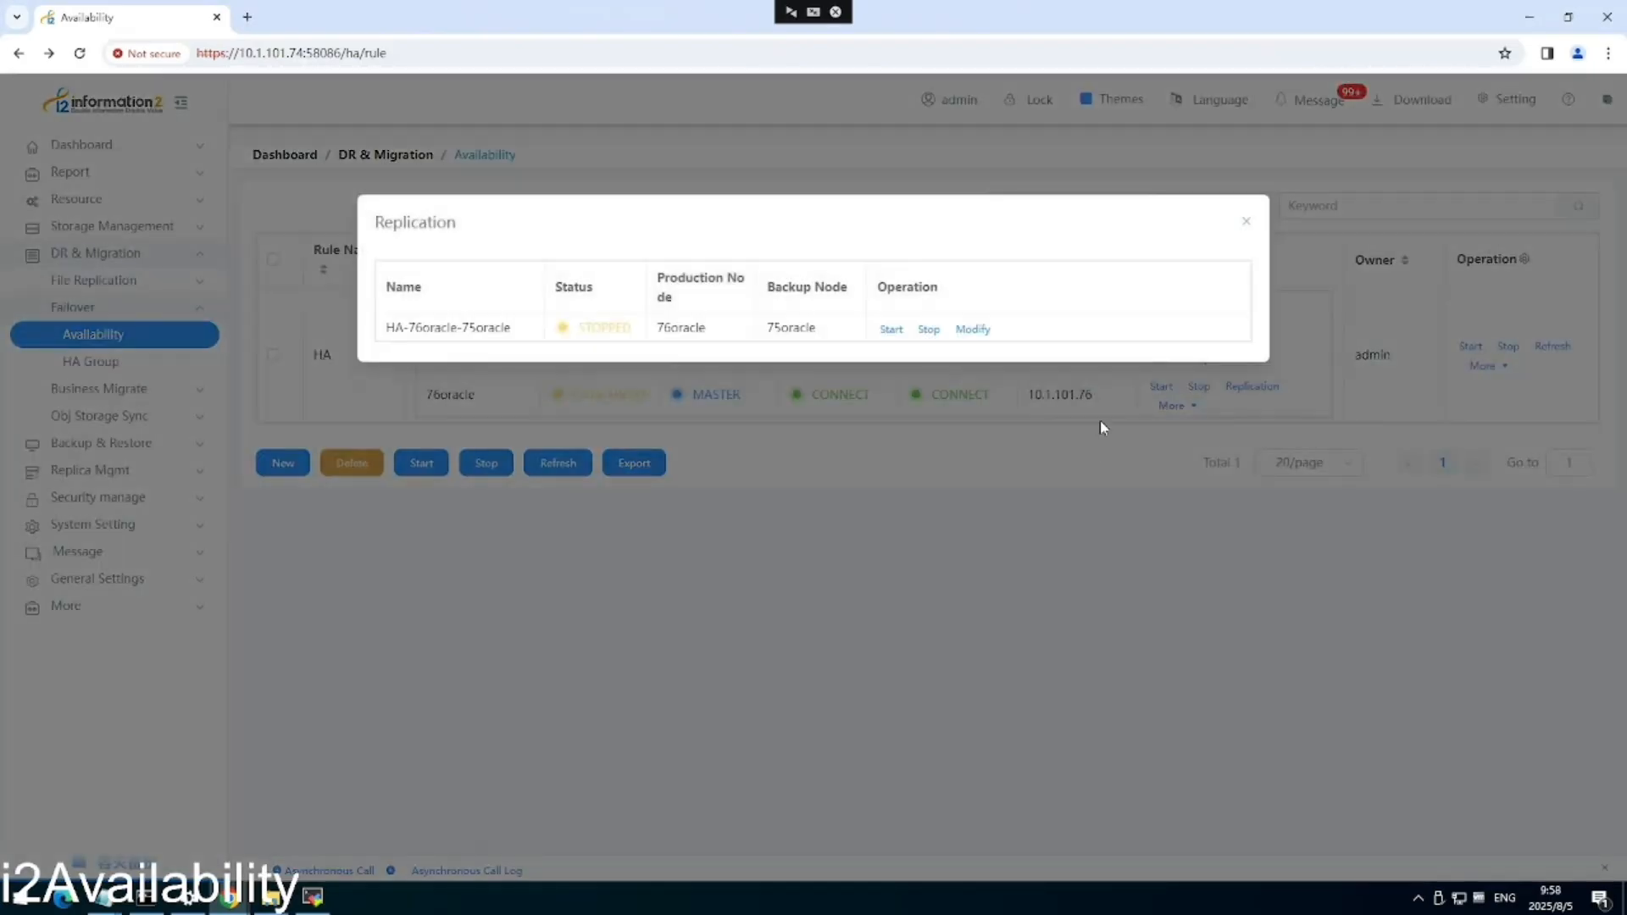
pyautogui.click(892, 330)
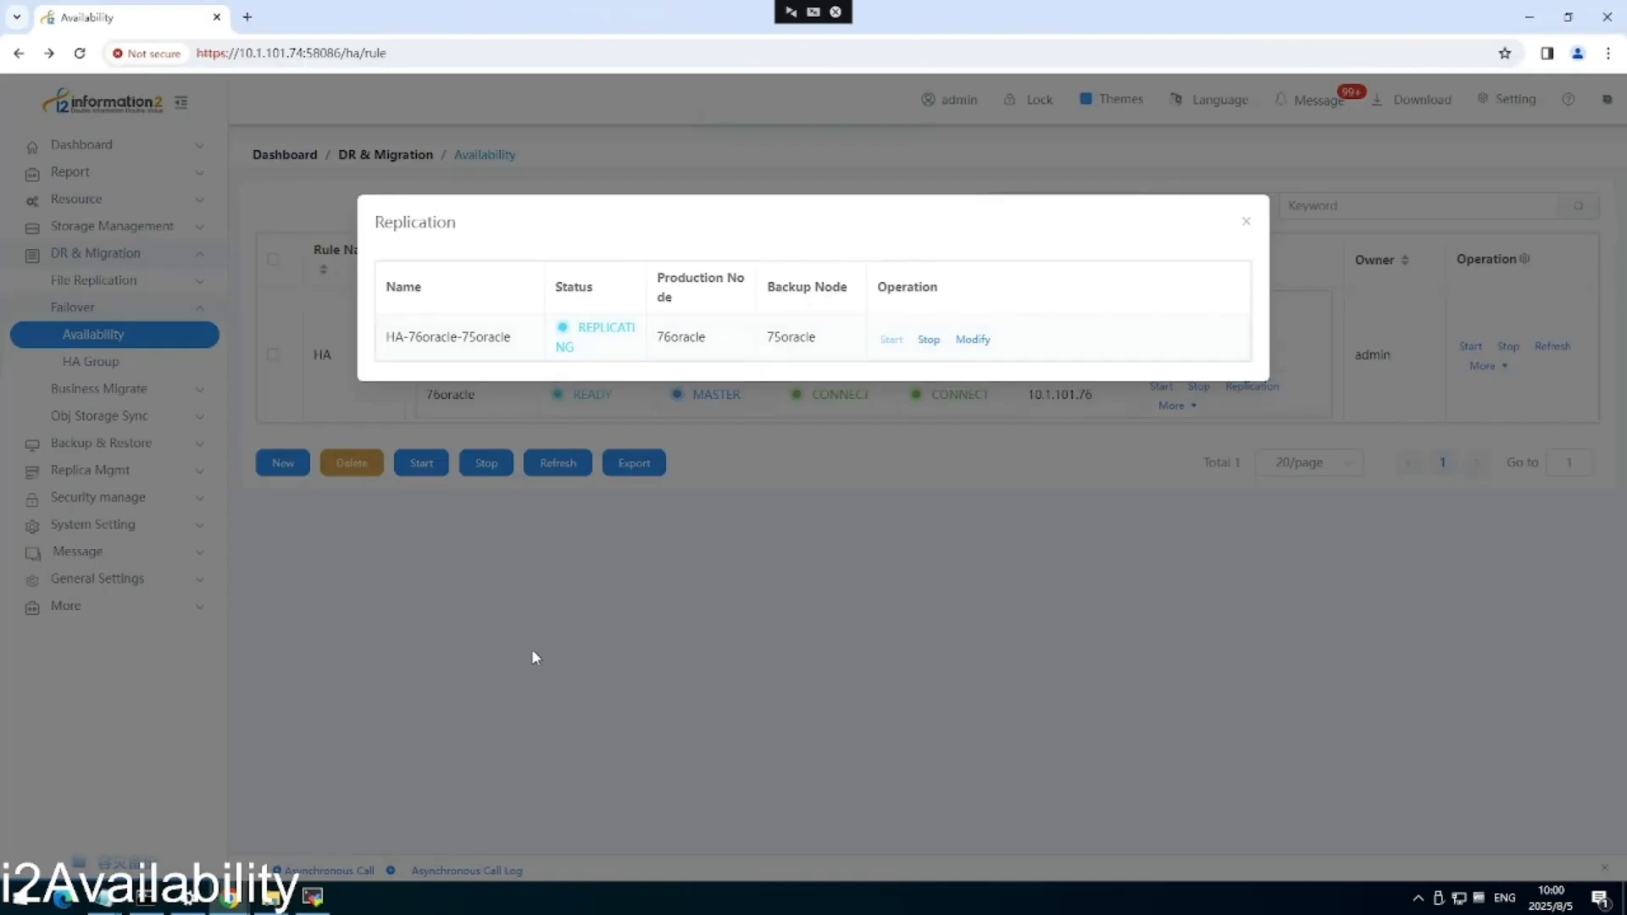
pyautogui.click(1246, 221)
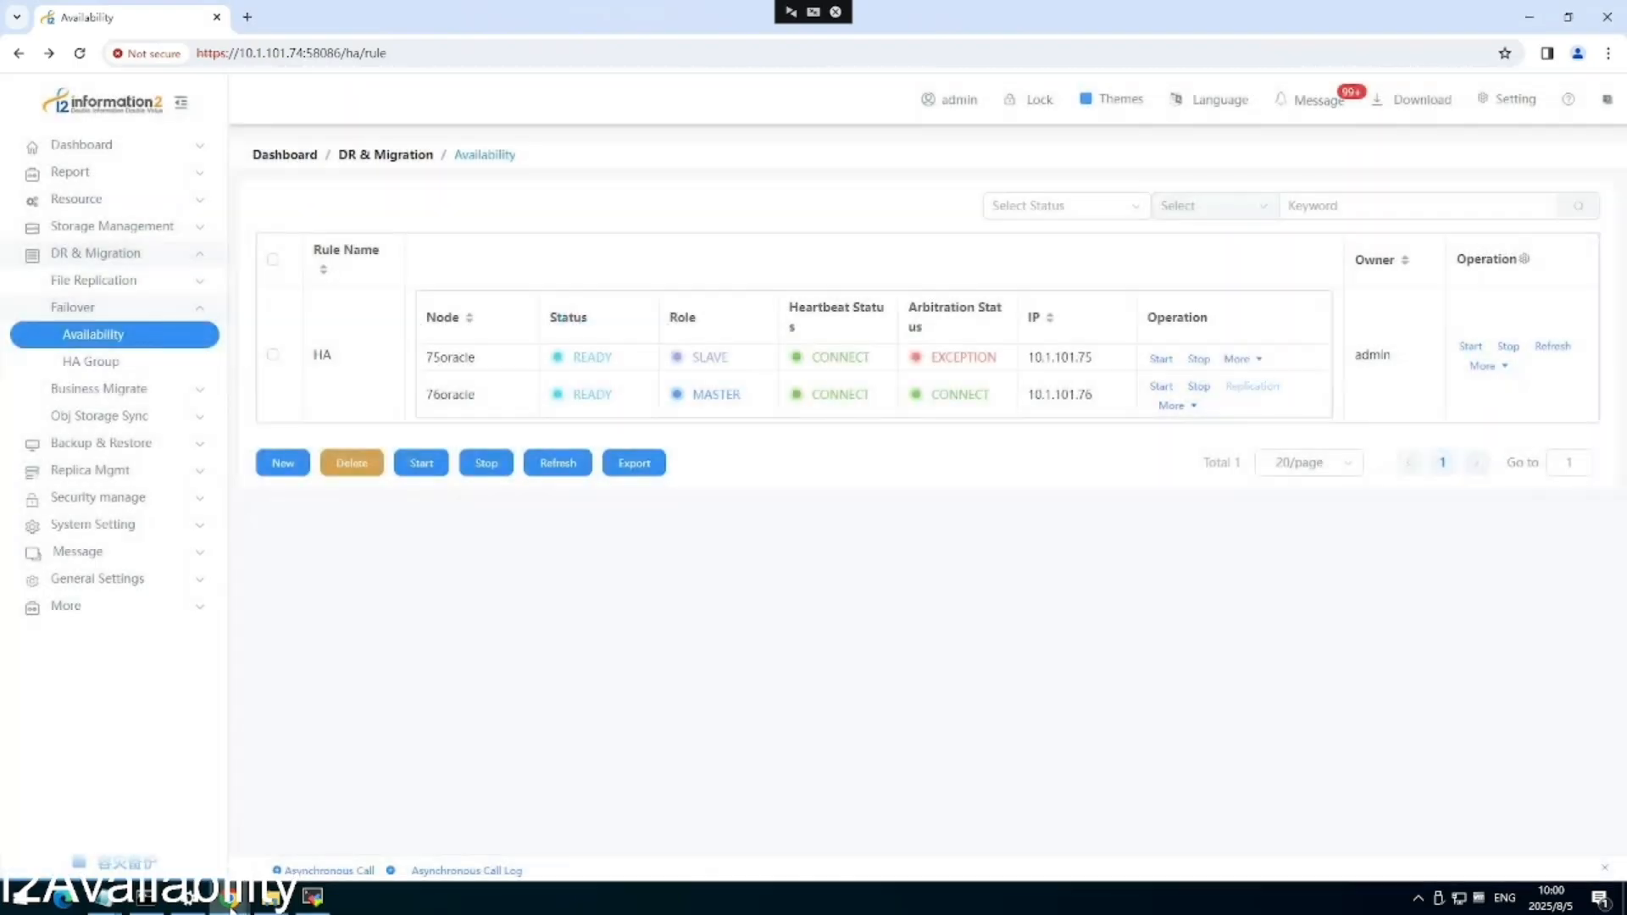
pyautogui.moveTo(229, 896)
pyautogui.click(180, 836)
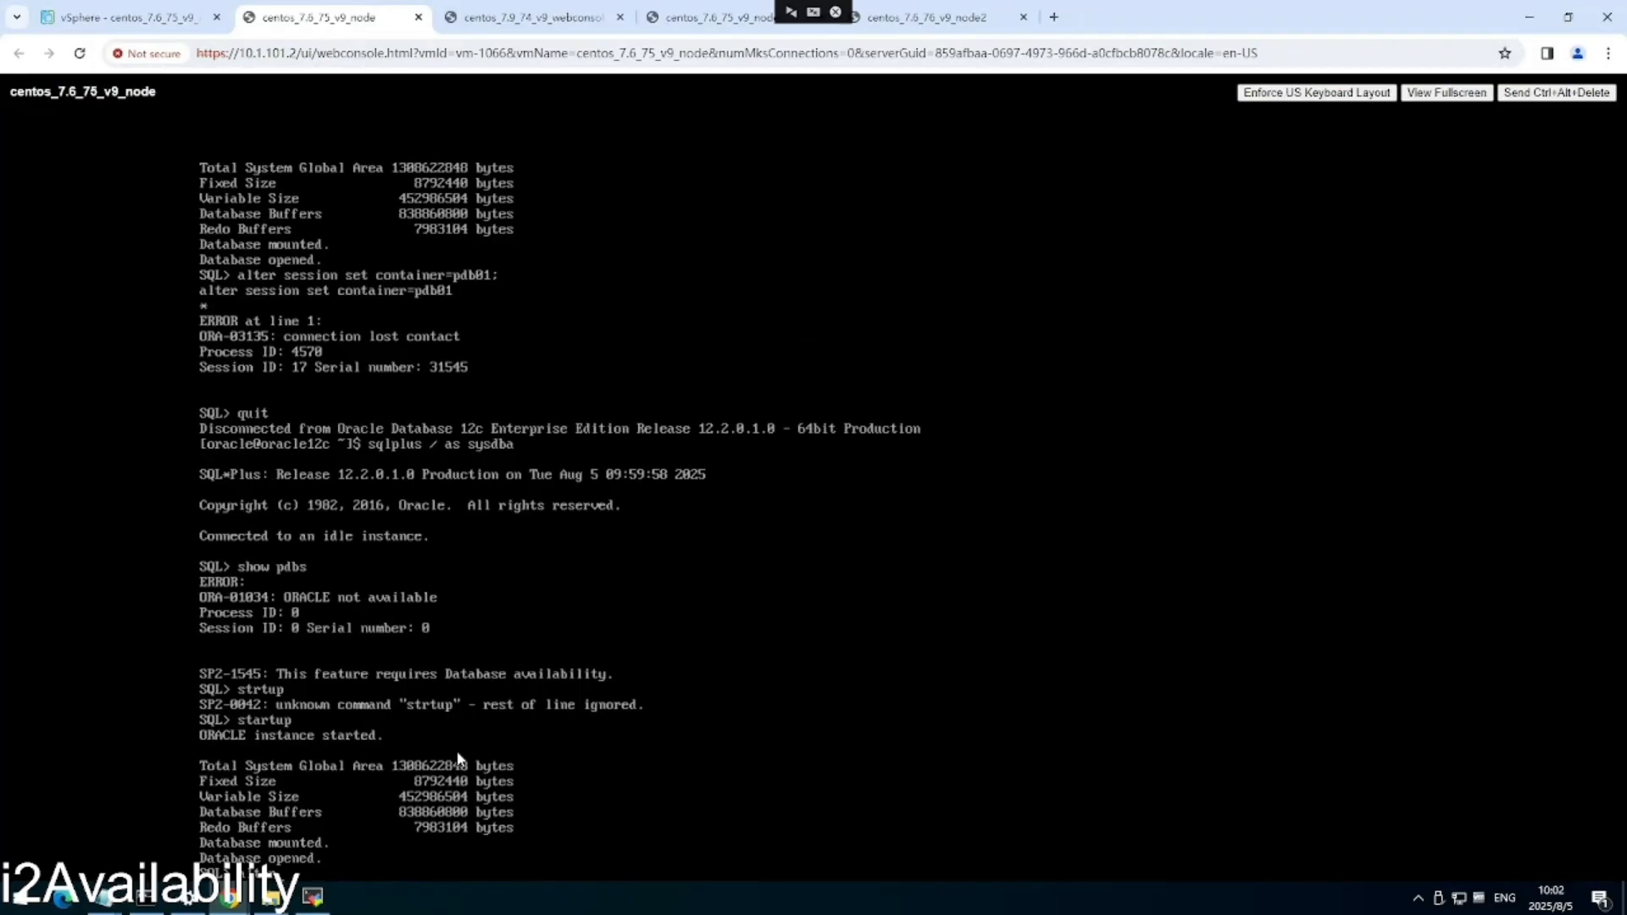
# Set the session container to pdb01 and query wong.computer, returning Laptop at 999.99.
pyautogui.write('session set contqainer')
pyautogui.press('BackSpace')
pyautogui.press('BackSpace')
pyautogui.press('BackSpace')
pyautogui.press('BackSpace')
pyautogui.press('BackSpace')
pyautogui.press('BackSpace')
pyautogui.write('tainer=pdb01;')
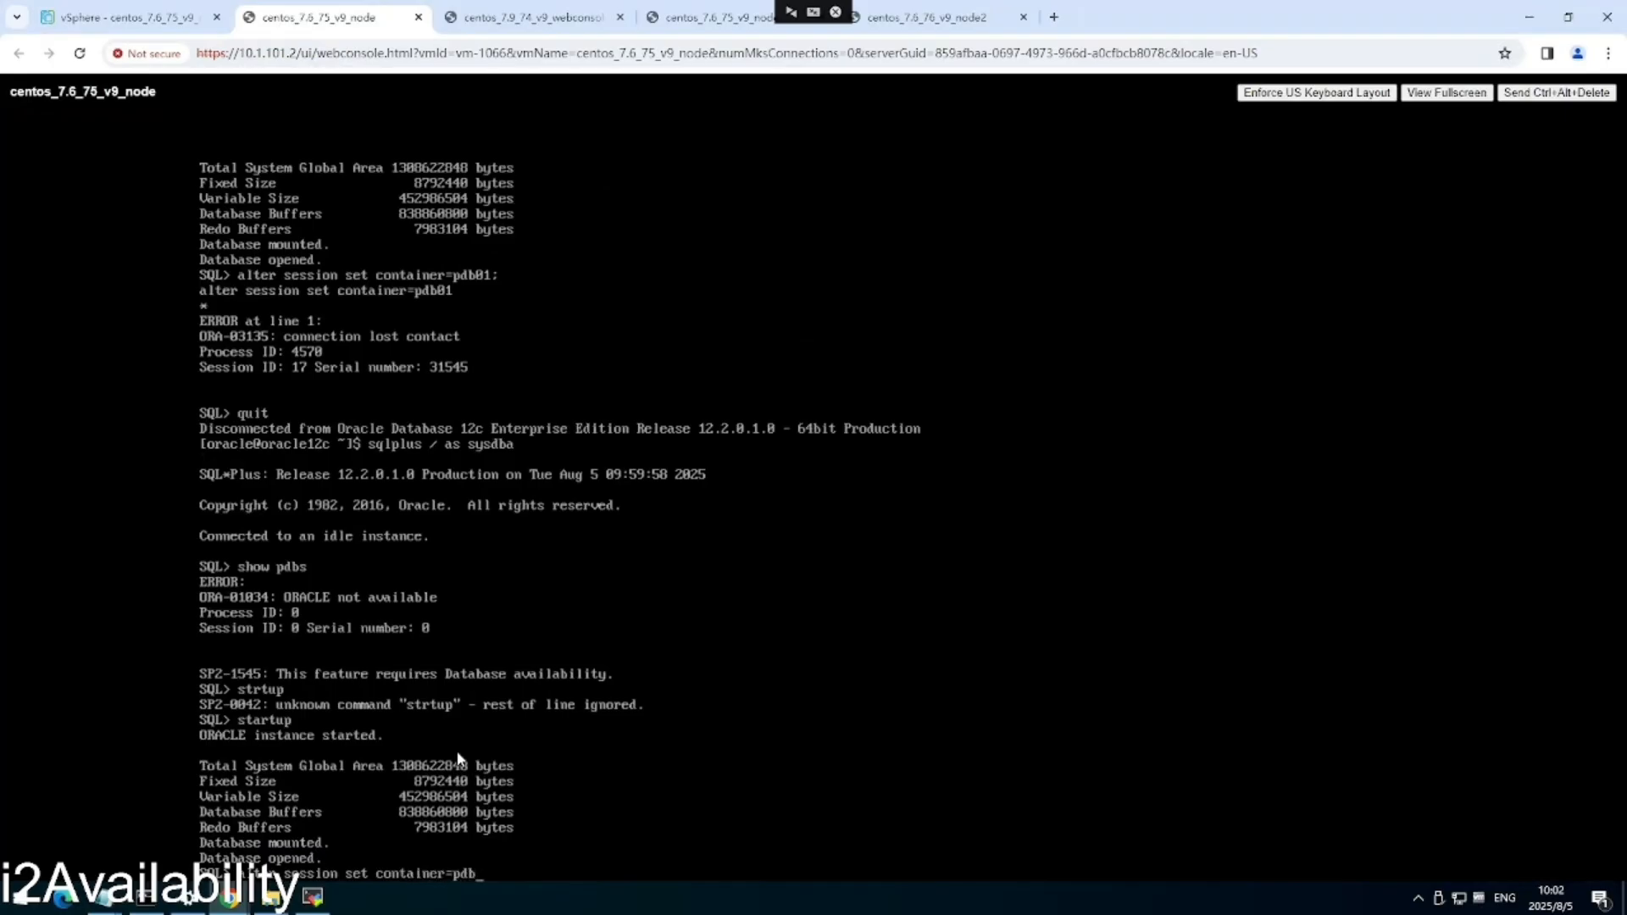
pyautogui.press('Return')
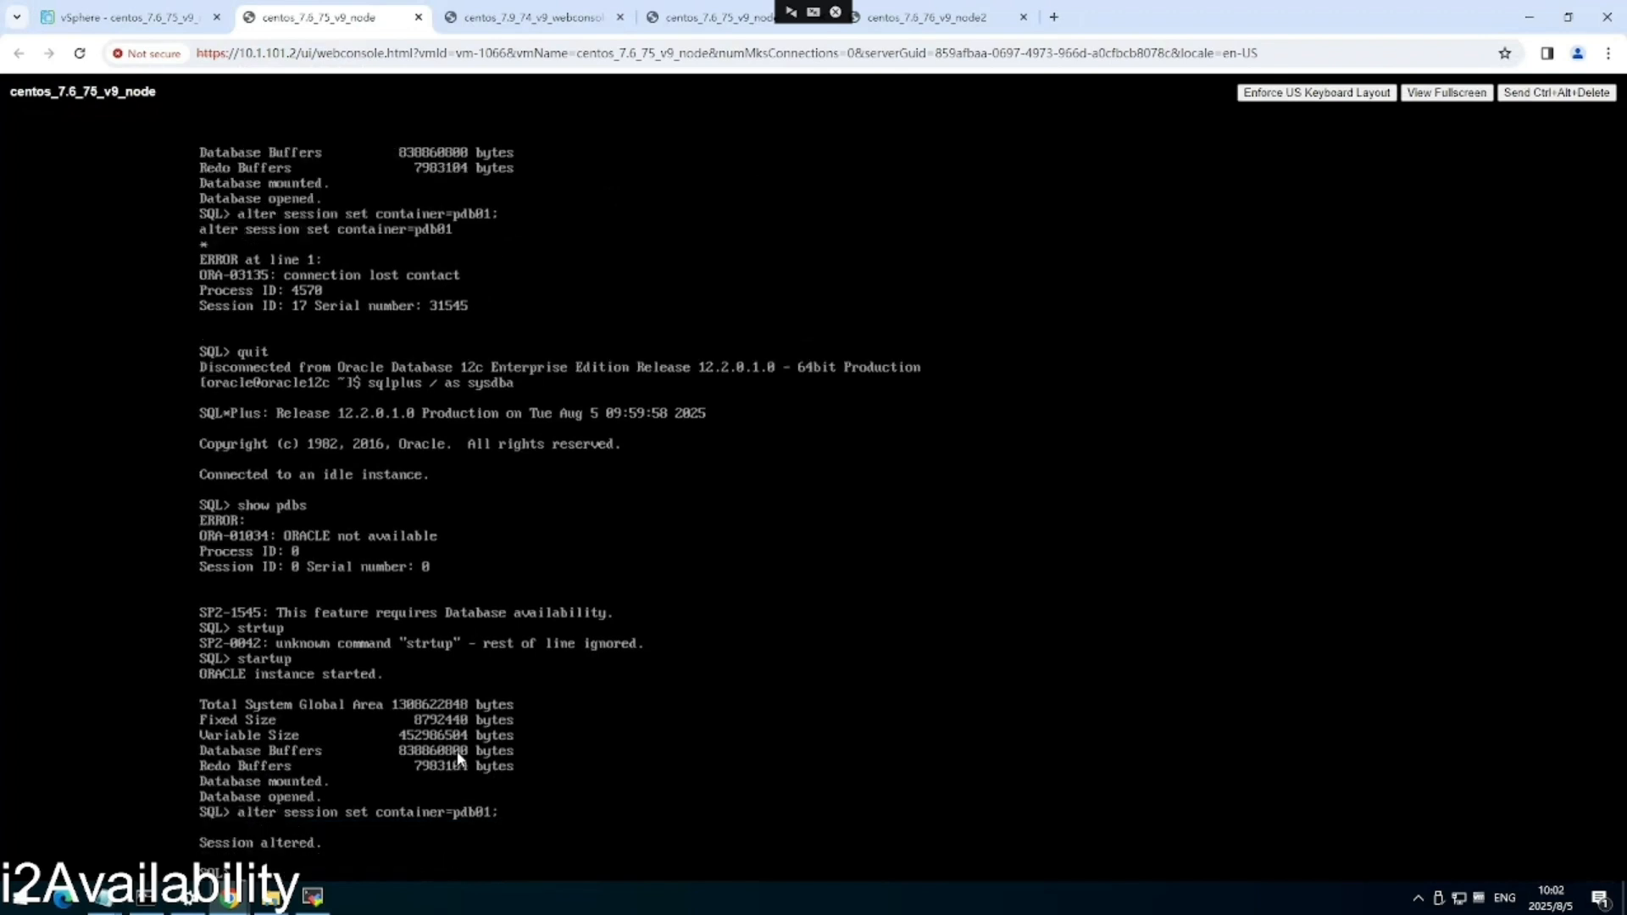
pyautogui.write('select * from')
pyautogui.write('wong.computer;')
pyautogui.press('Return')
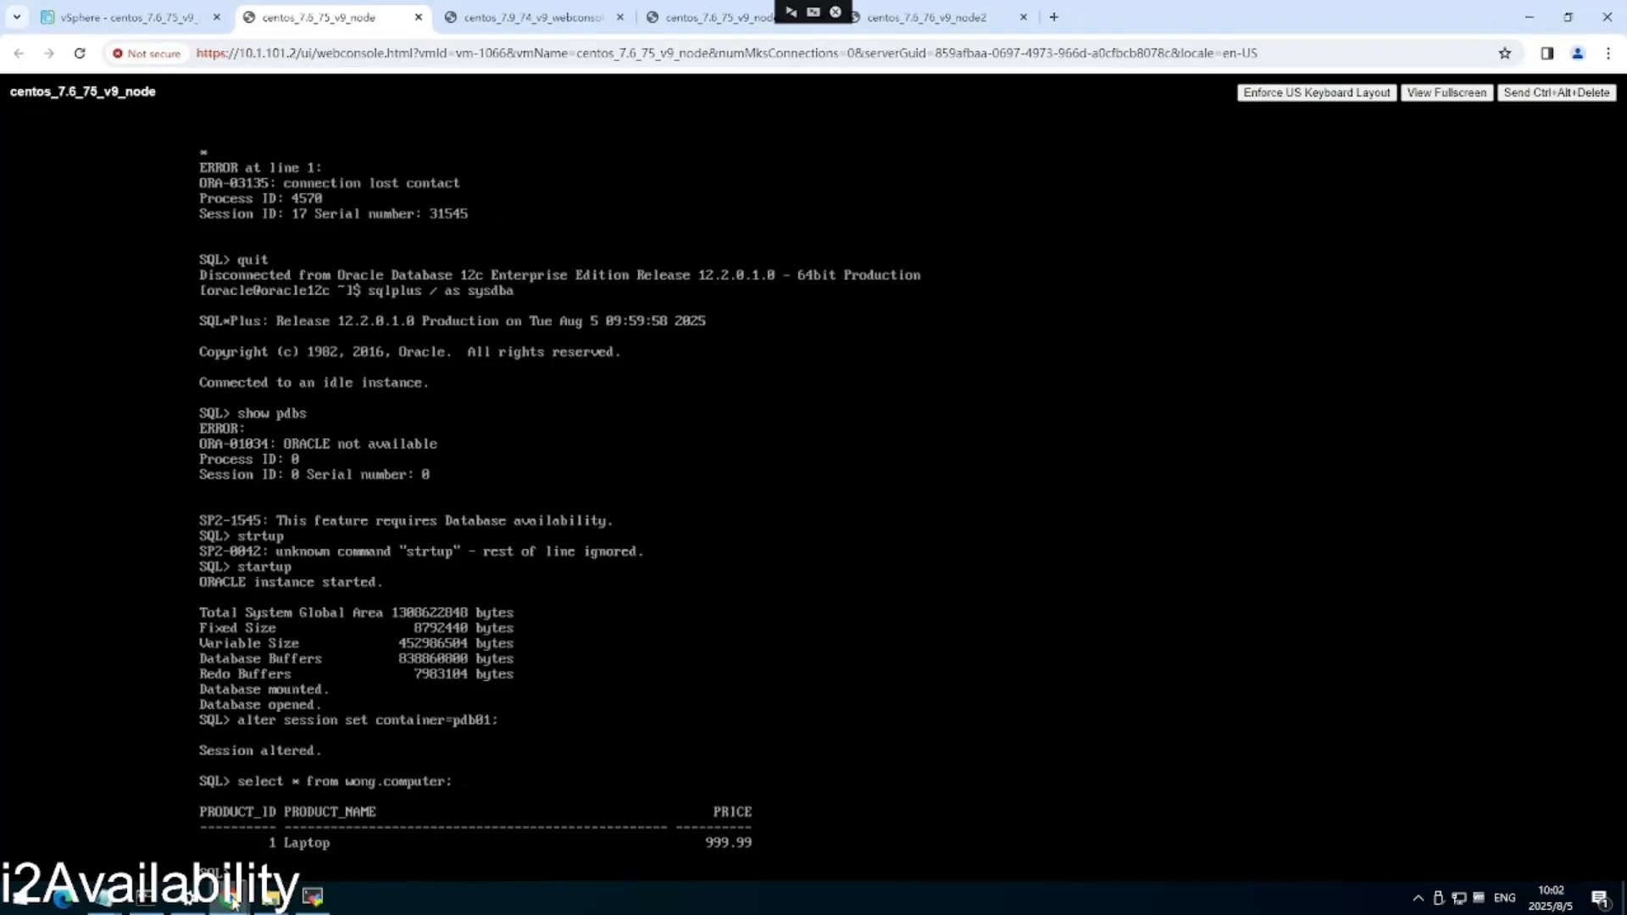
pyautogui.moveTo(229, 896)
pyautogui.moveTo(335, 824)
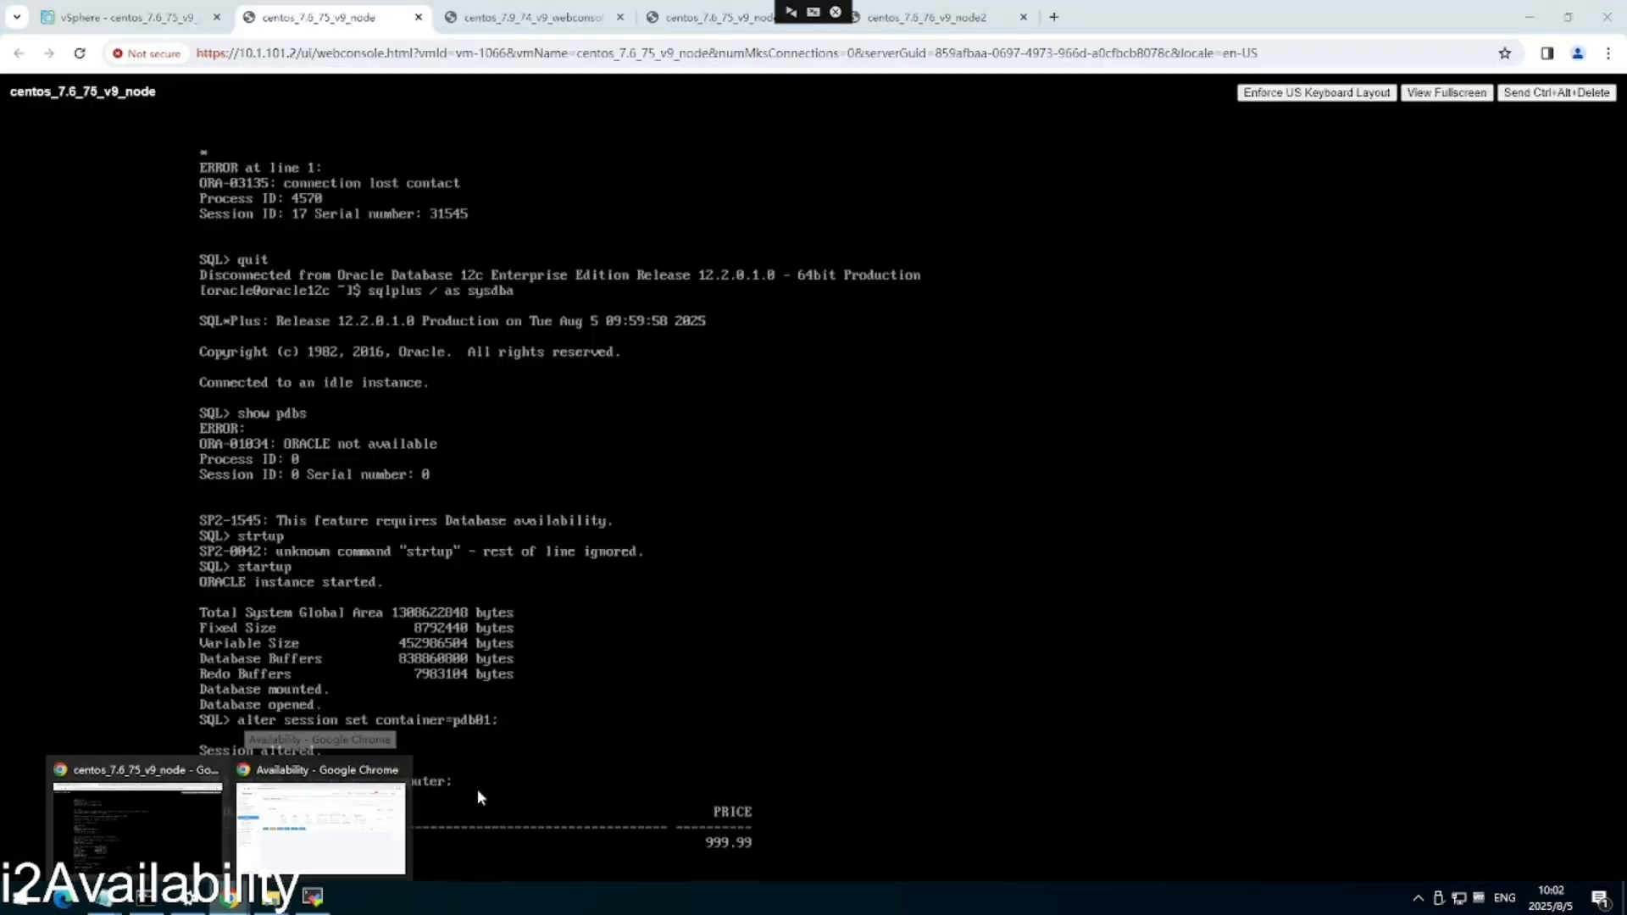